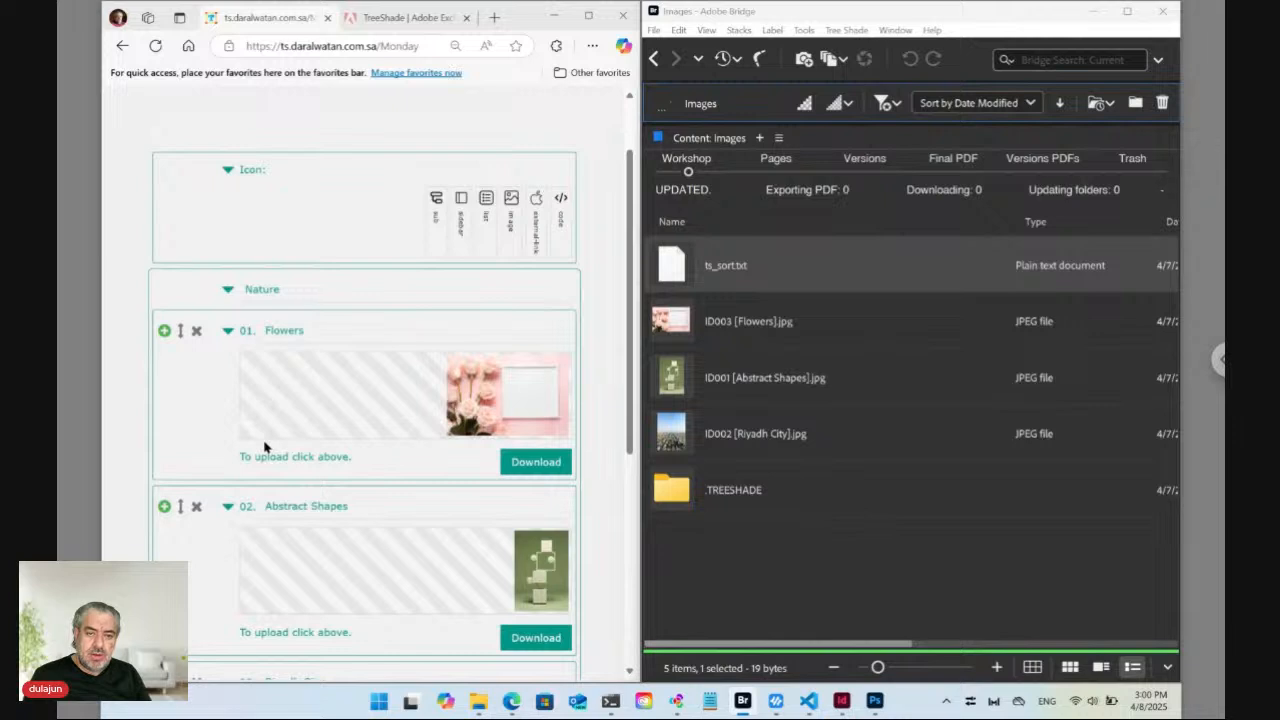
Switch to the TreeShade Adobe Exchange tab, select the TreeShade title, and maximize the browser.
click(398, 18)
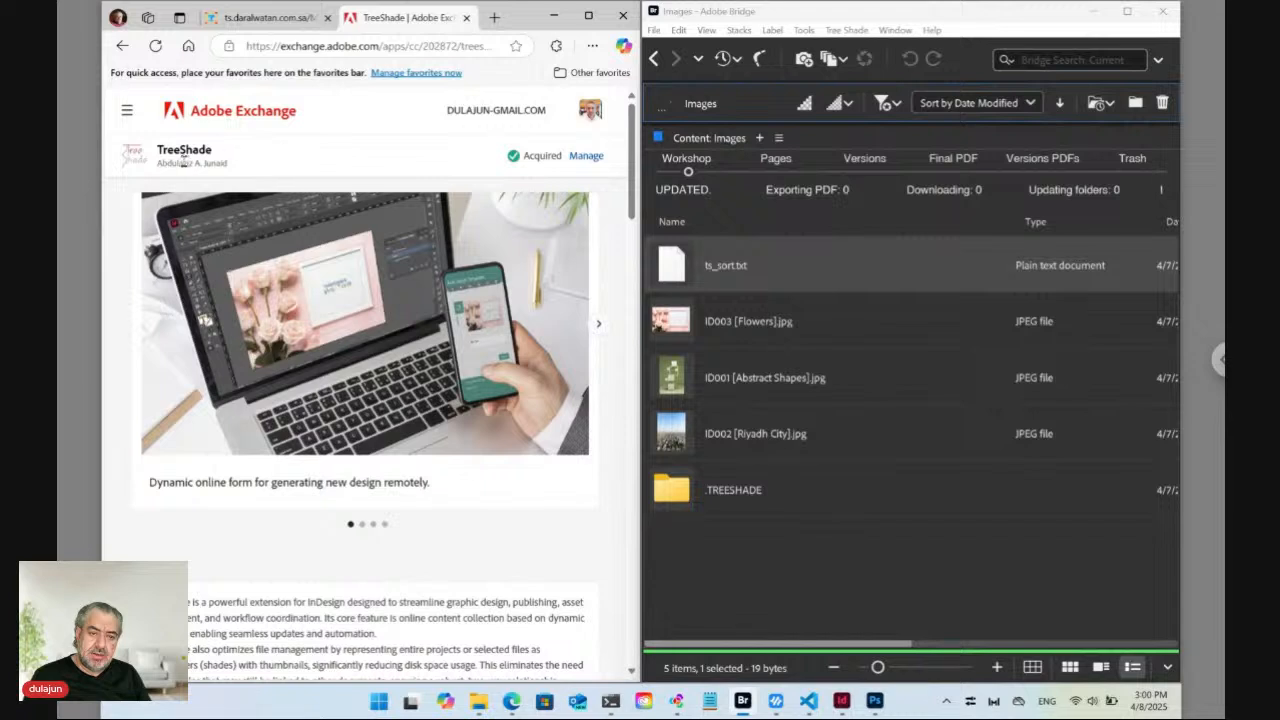
drag(157, 150, 221, 152)
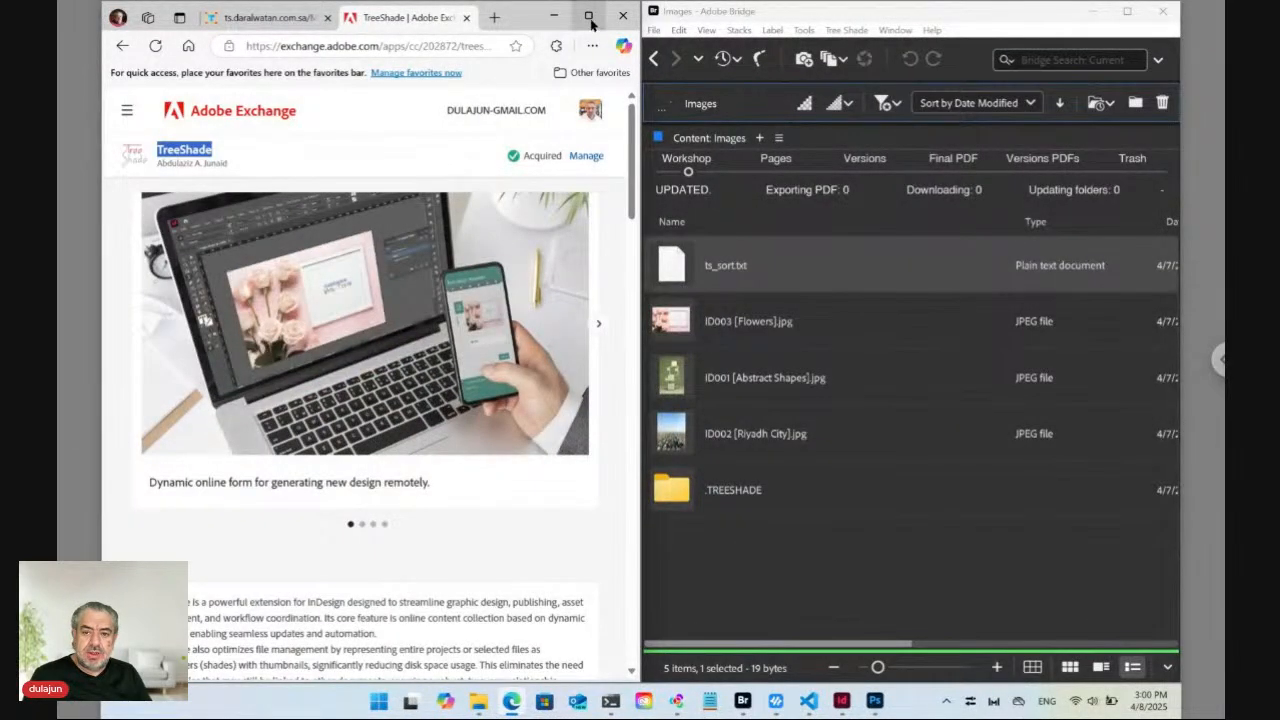
click(588, 17)
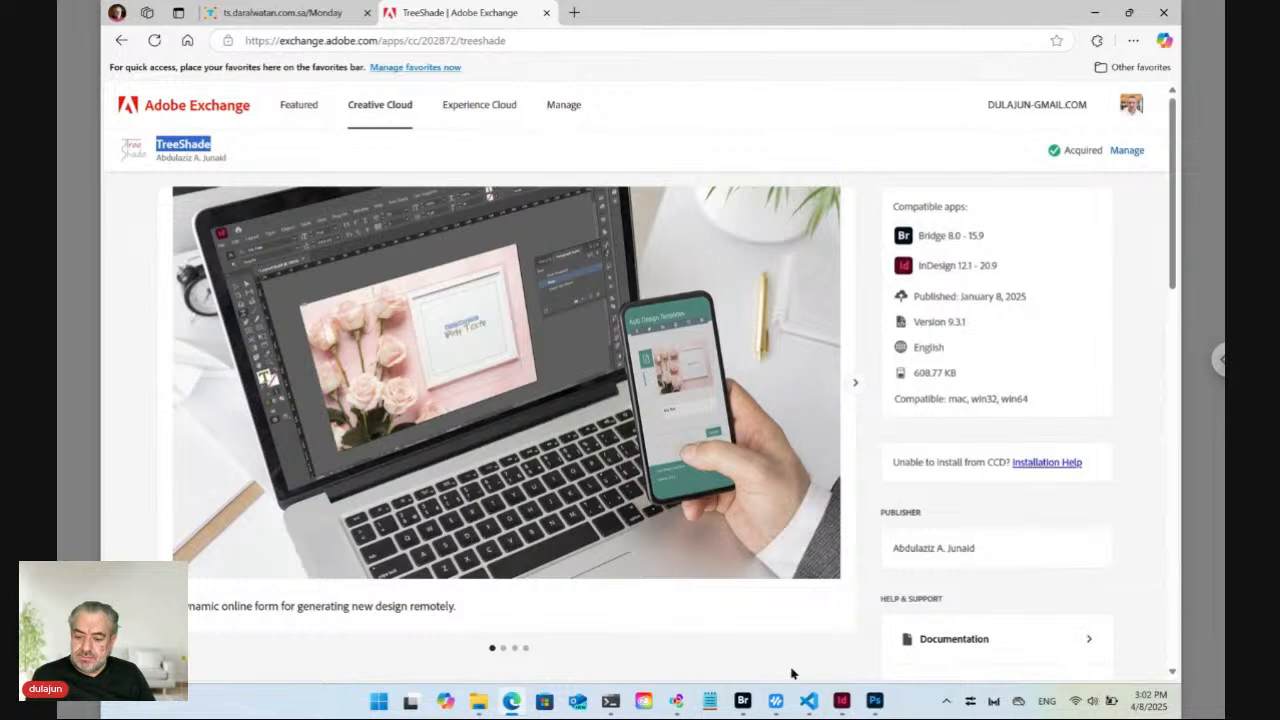
mouse_move(843, 703)
mouse_move(744, 706)
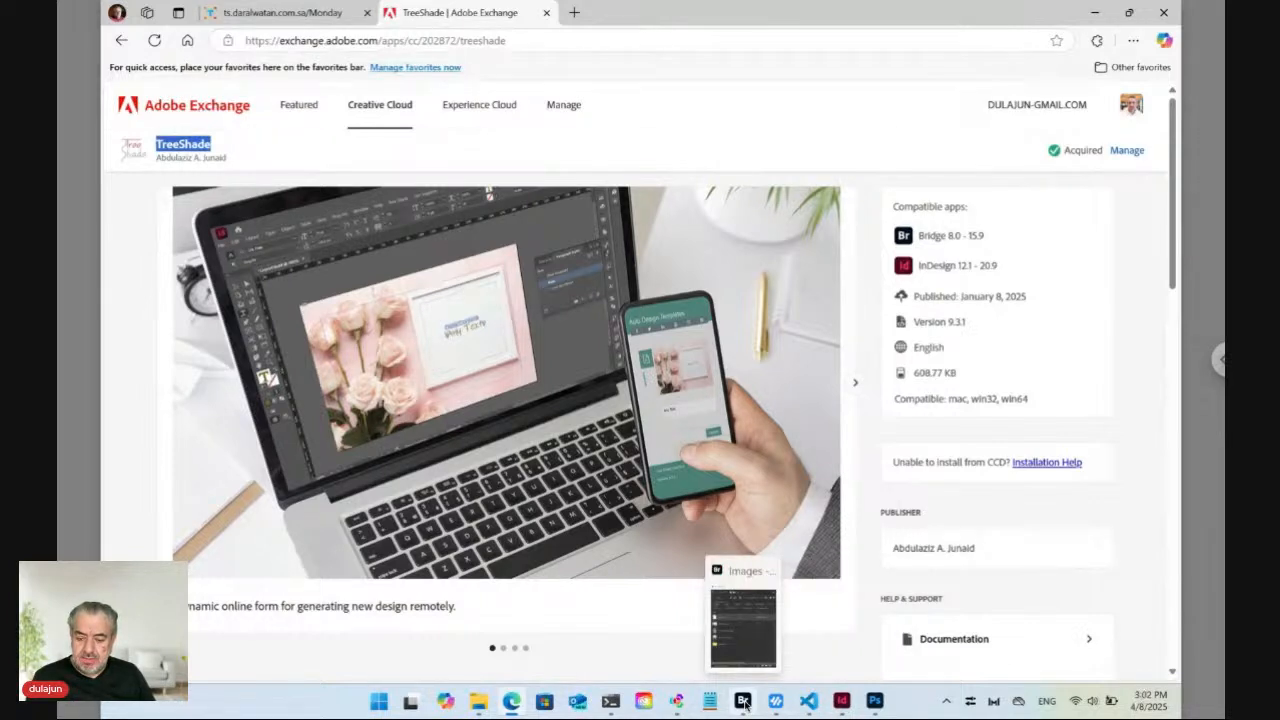
Maximize Bridge, open the Tree Shade panel via Window > Extensions, shorten it, then close it.
click(743, 702)
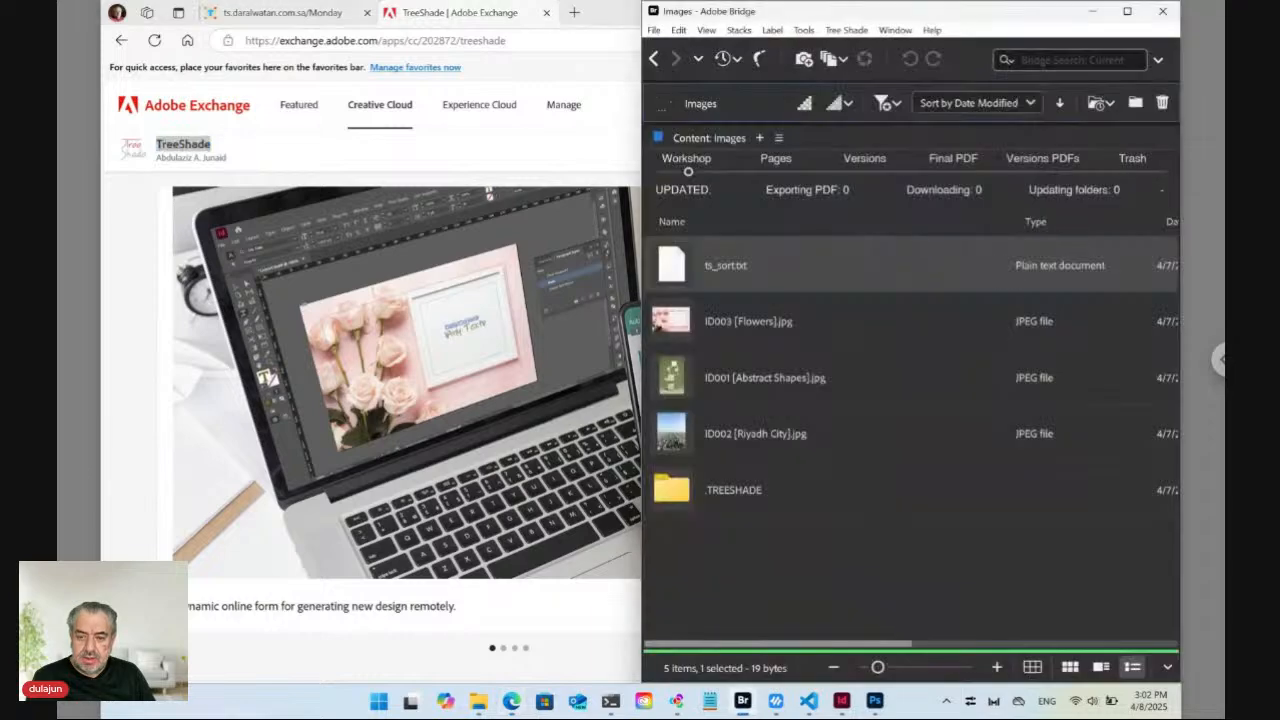
click(1127, 11)
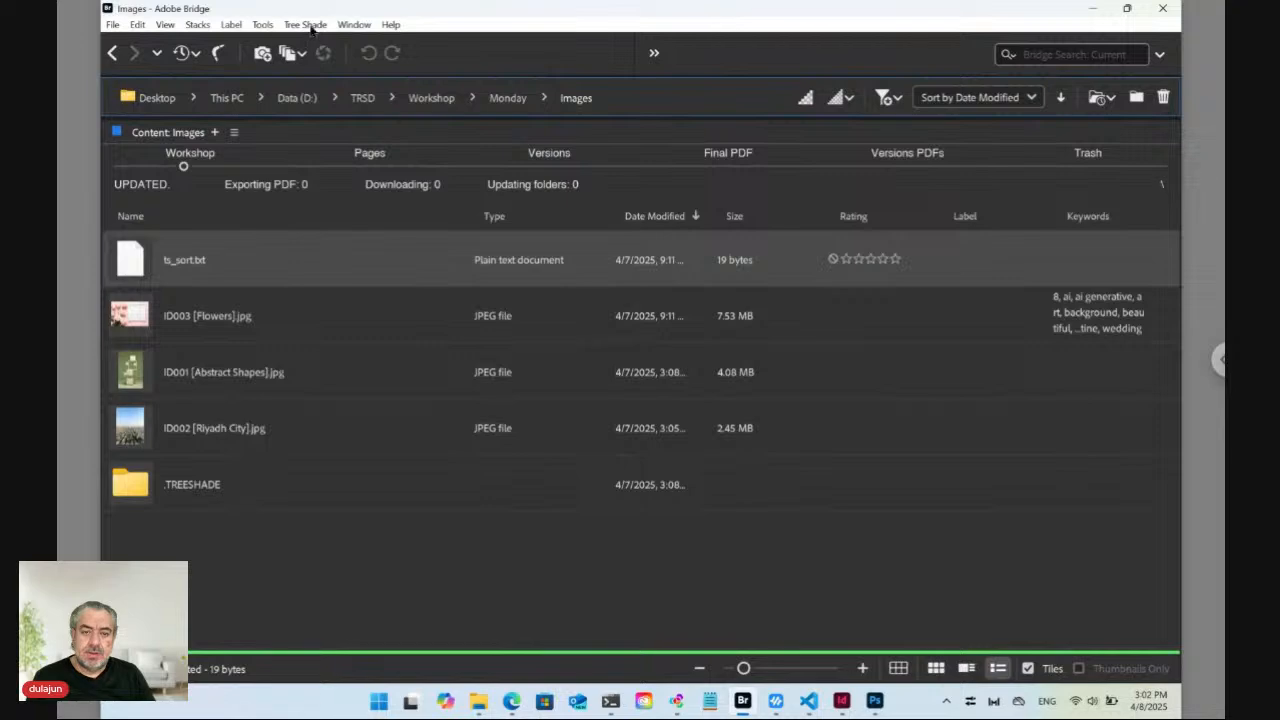
click(353, 26)
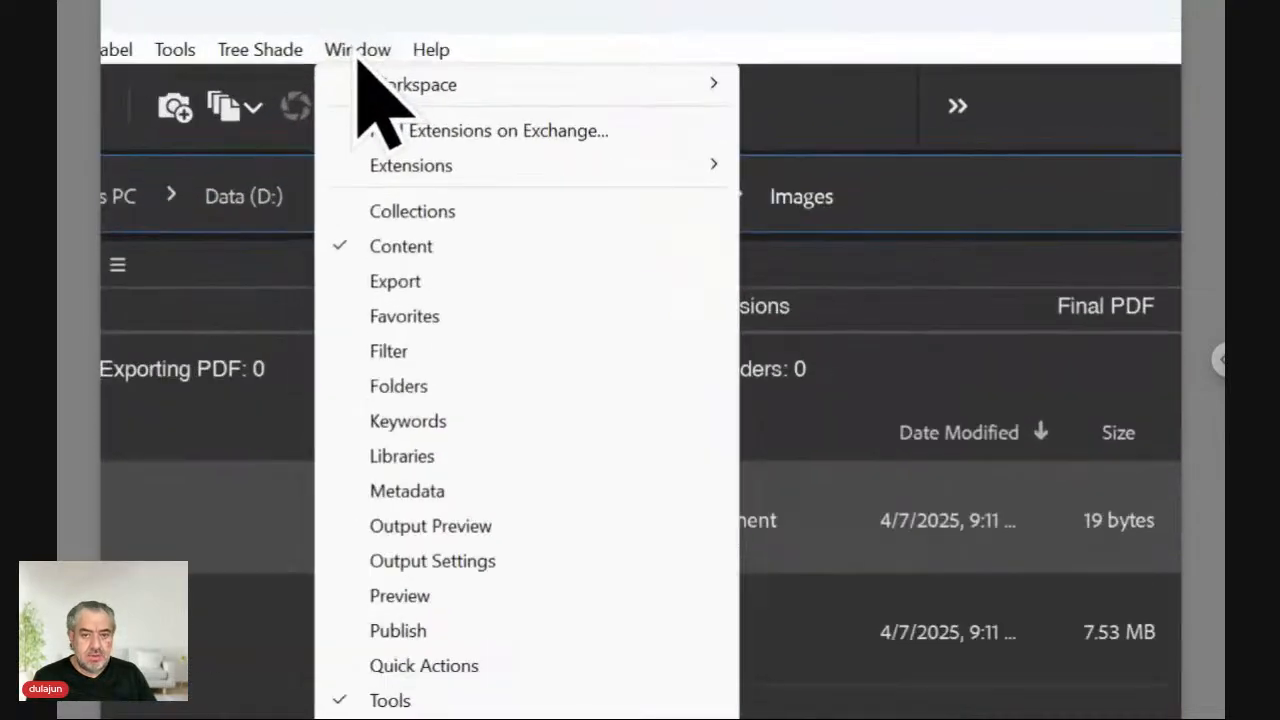
mouse_move(403, 171)
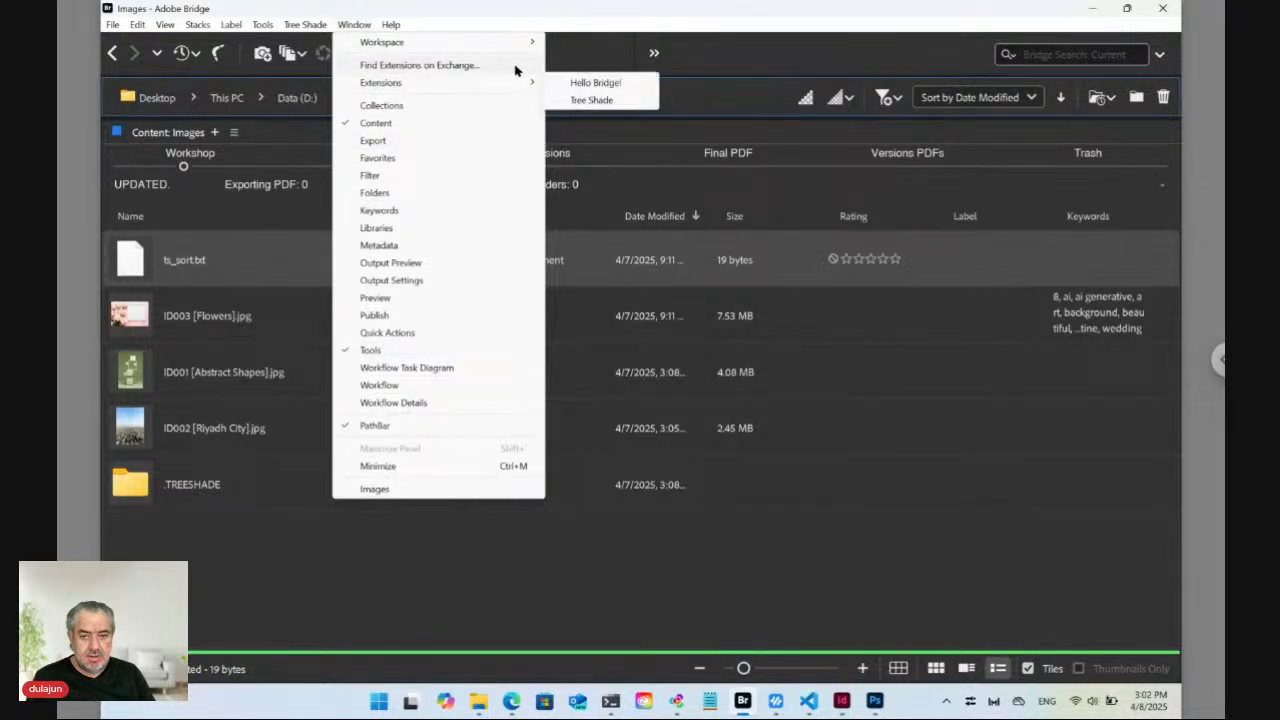
mouse_move(520, 84)
click(600, 102)
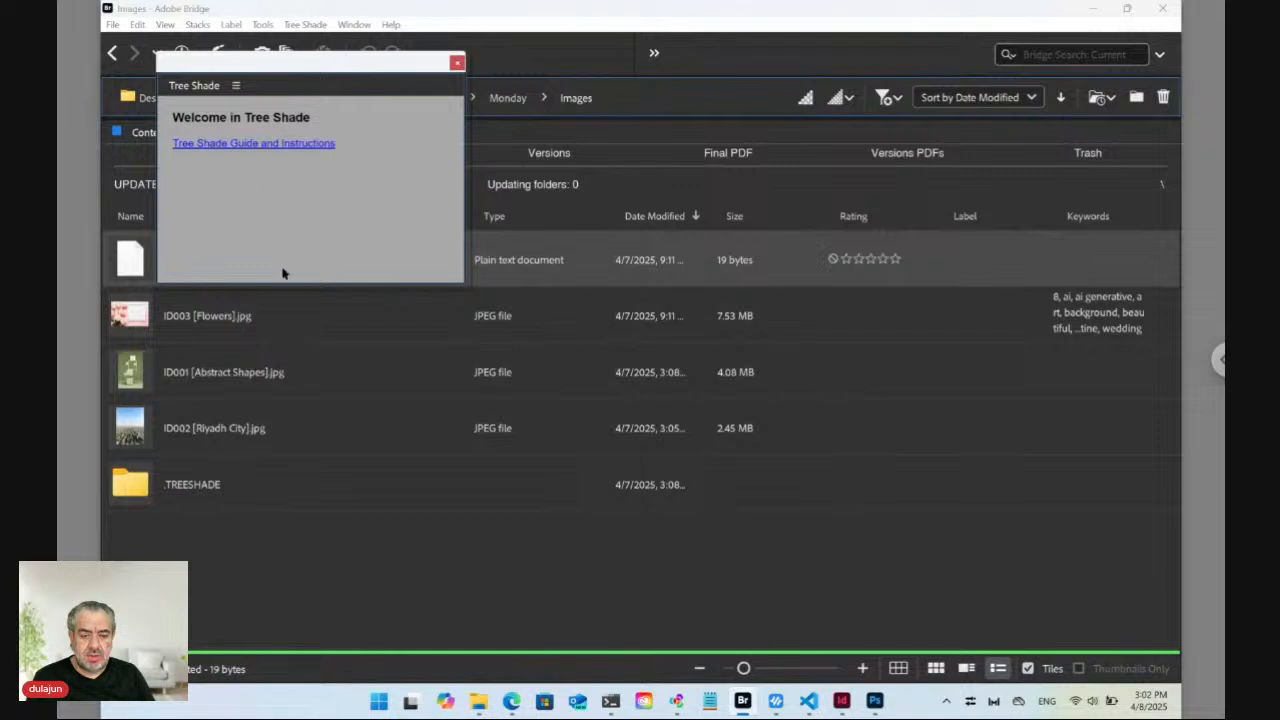
drag(296, 284, 289, 197)
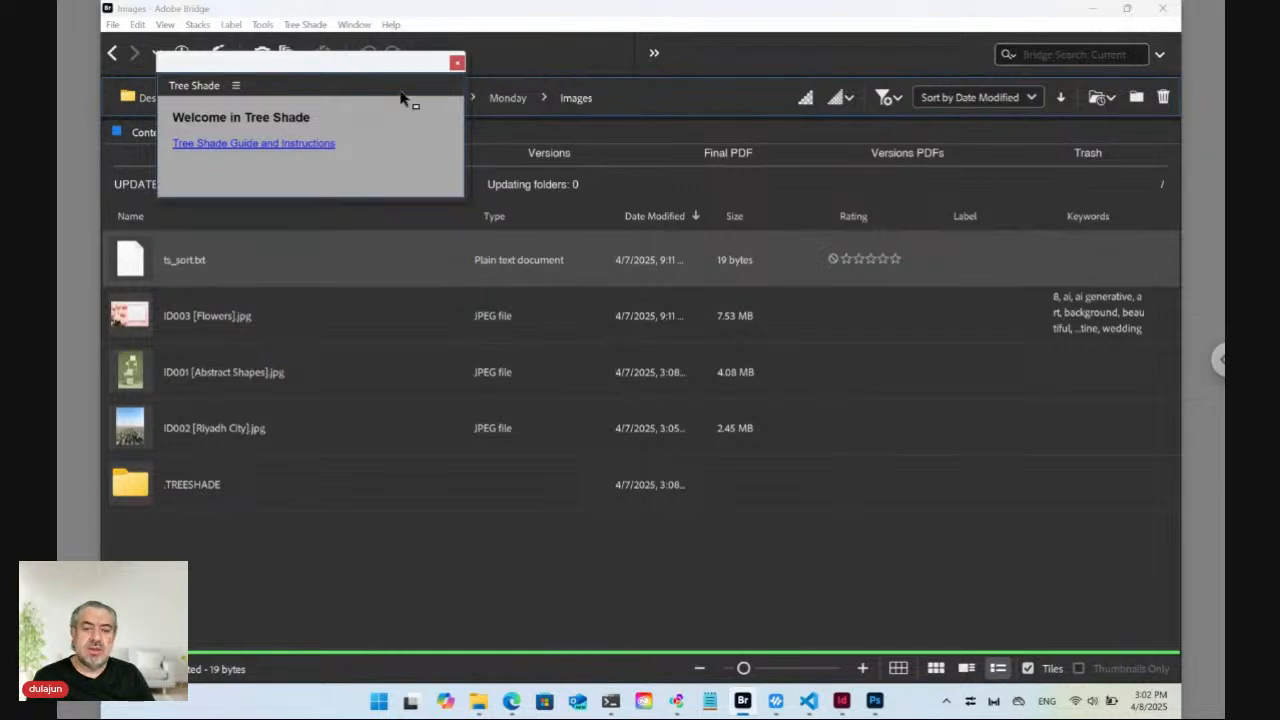
click(457, 64)
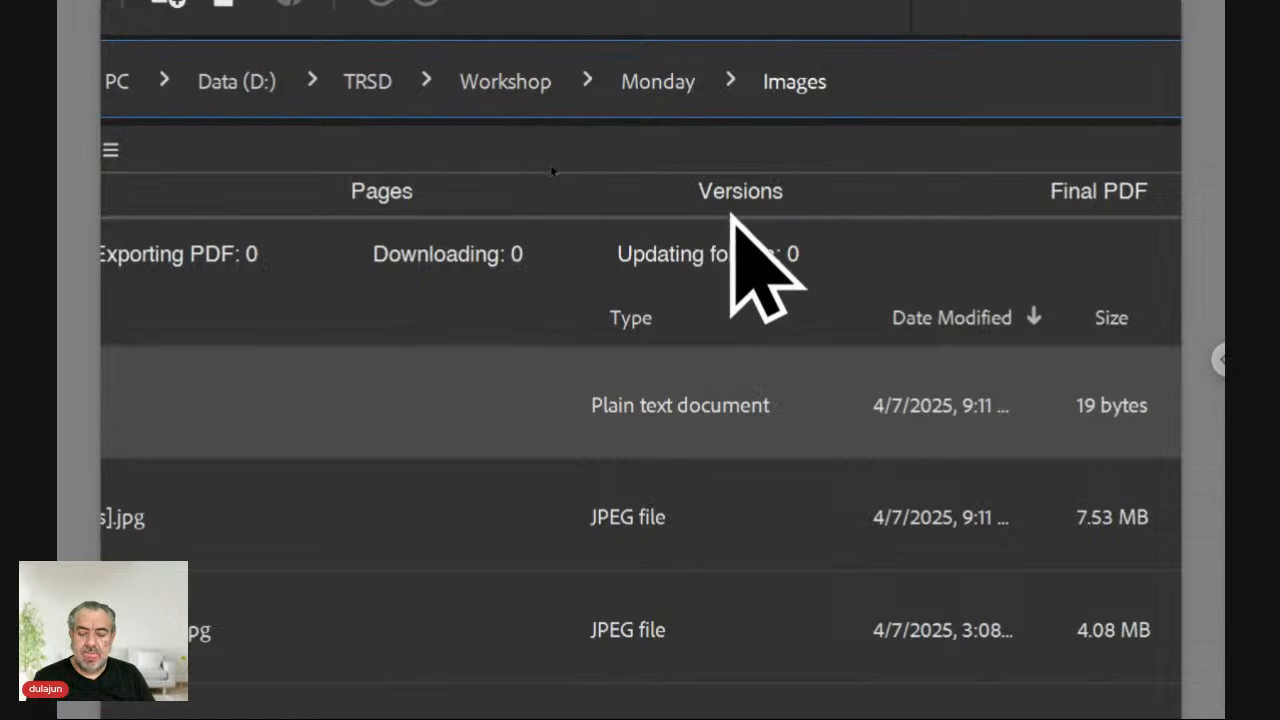
click(743, 216)
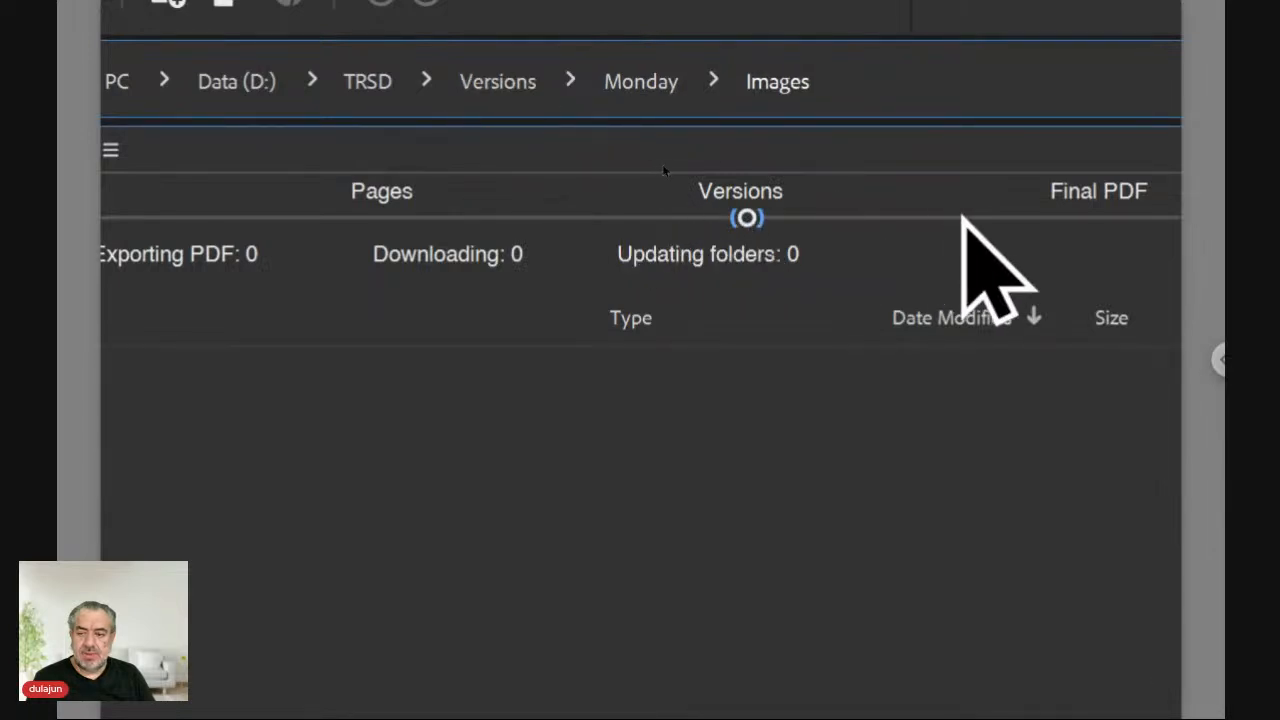
click(1060, 216)
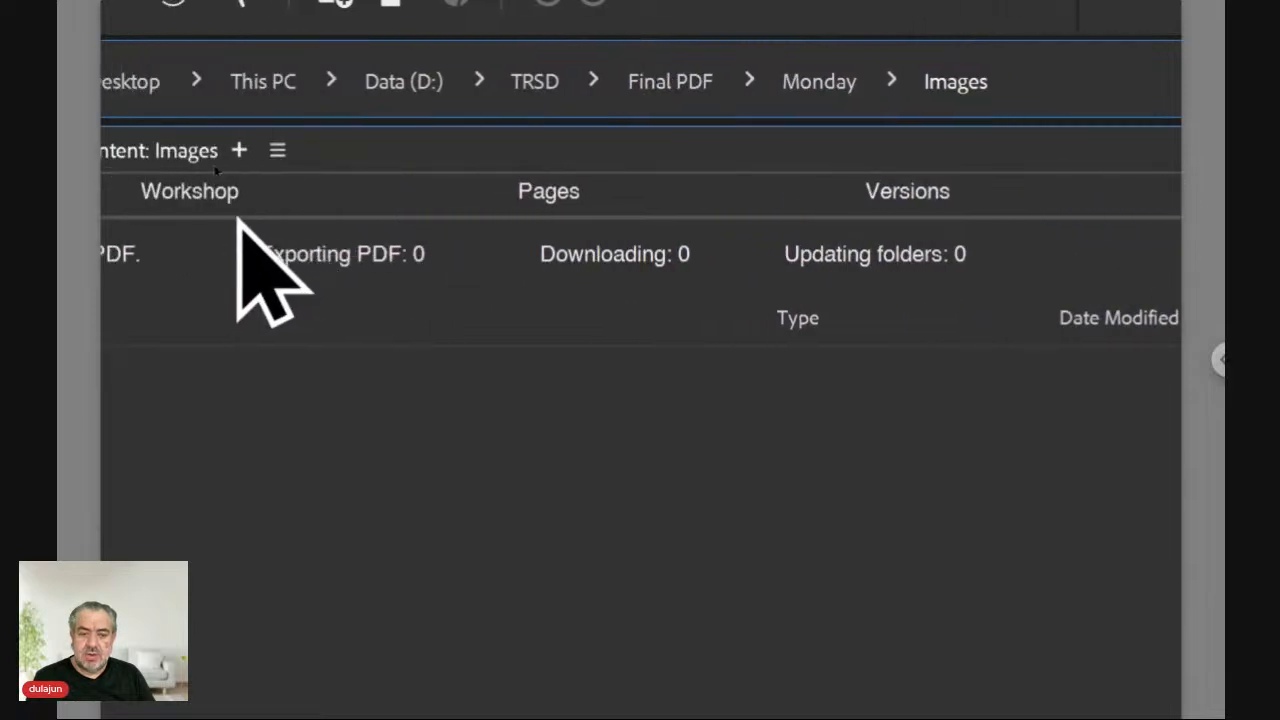
click(237, 218)
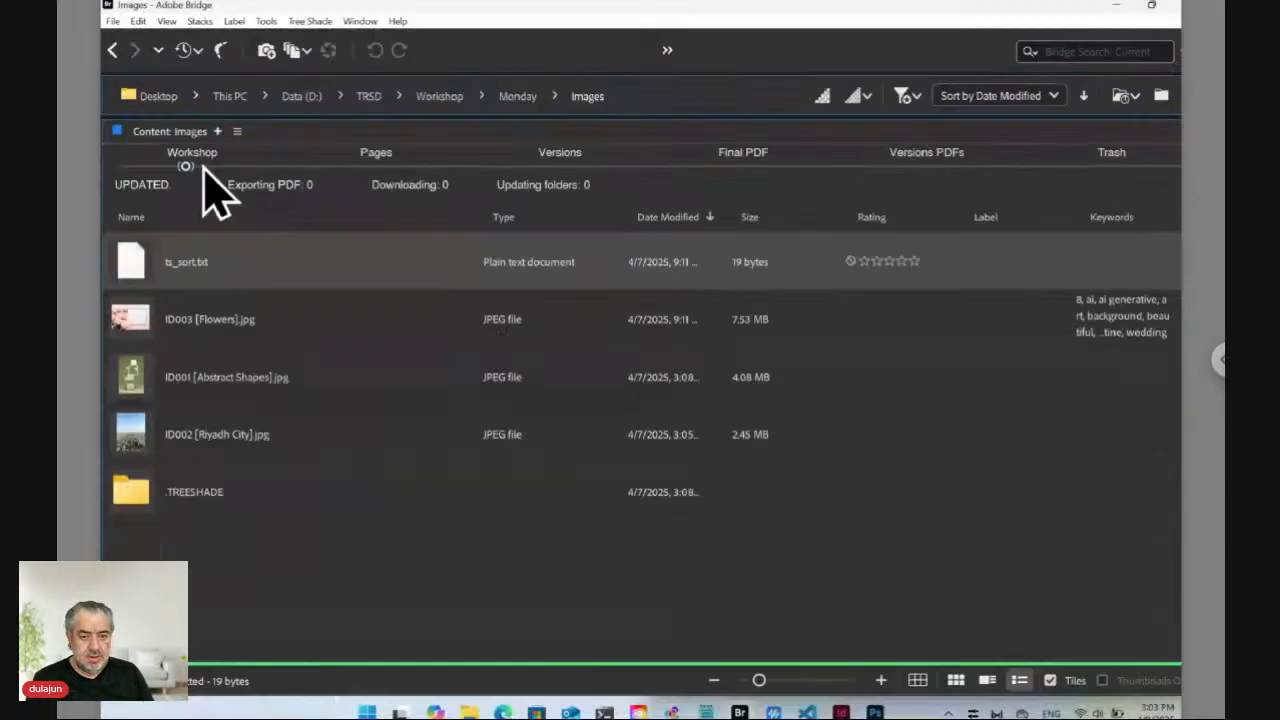
click(294, 555)
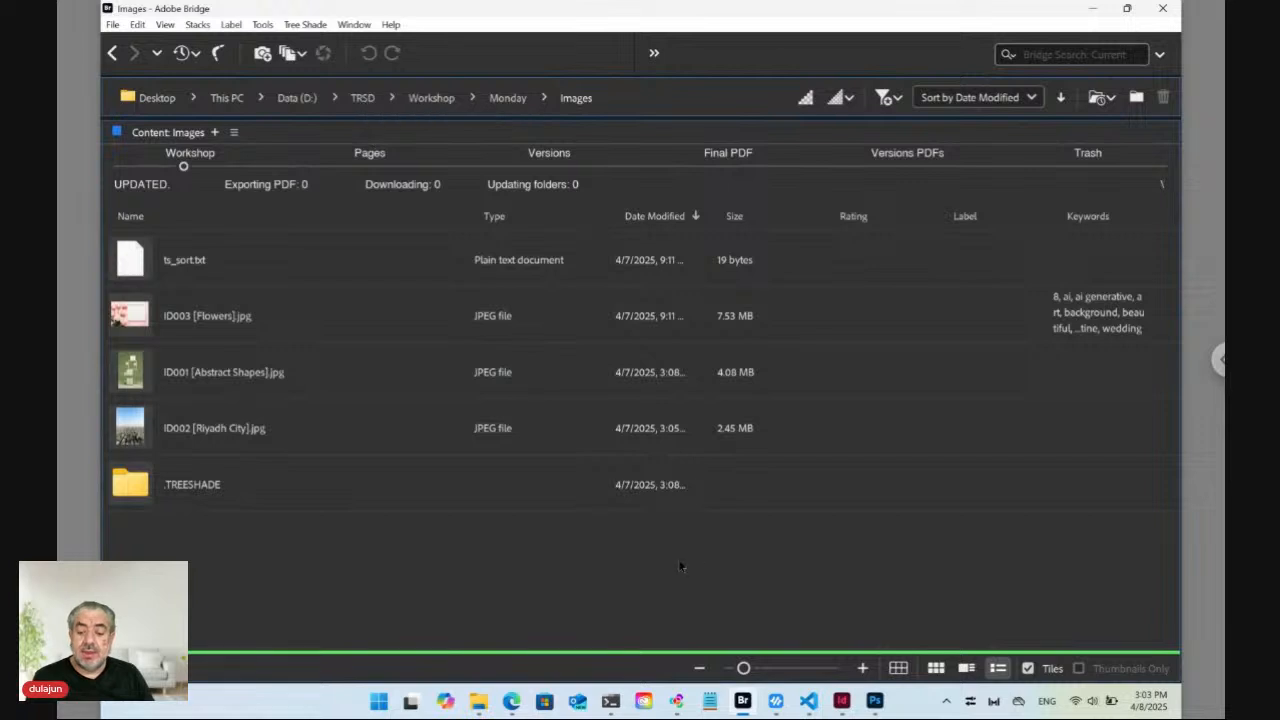
Check the ngrok and node main.js PowerShell sessions, then return to the TreeShade browser page.
click(608, 699)
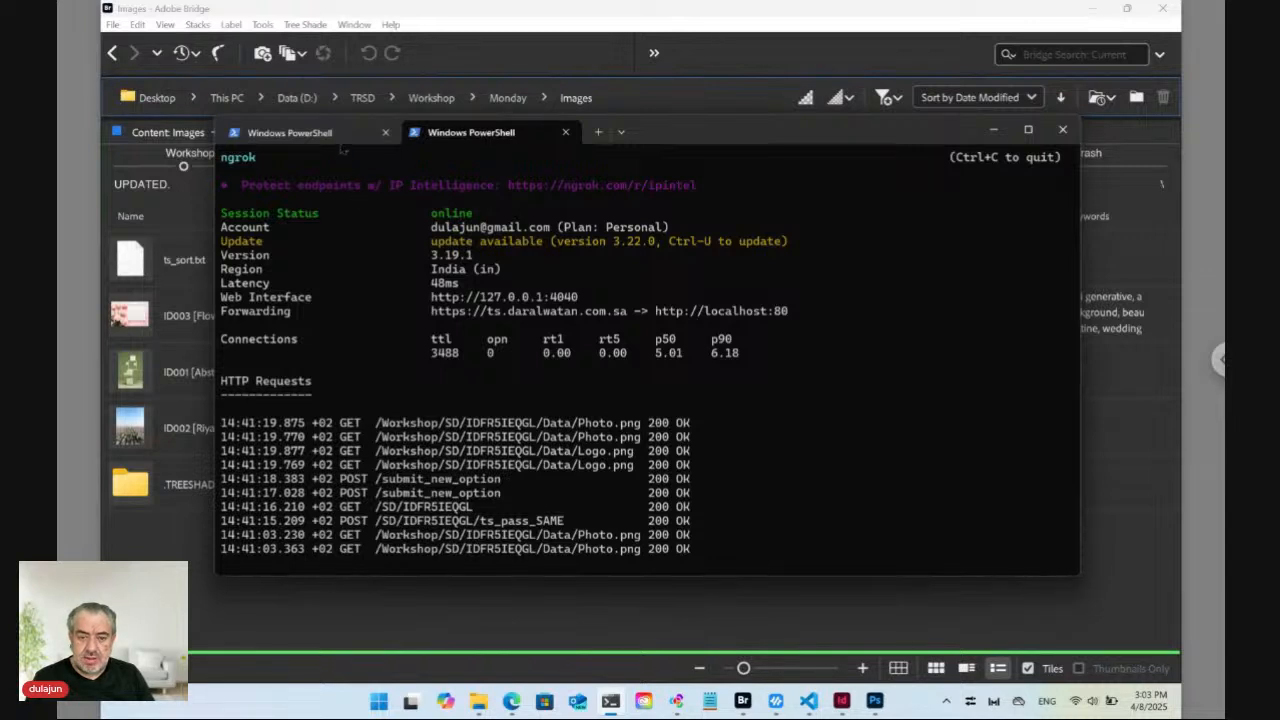
click(341, 140)
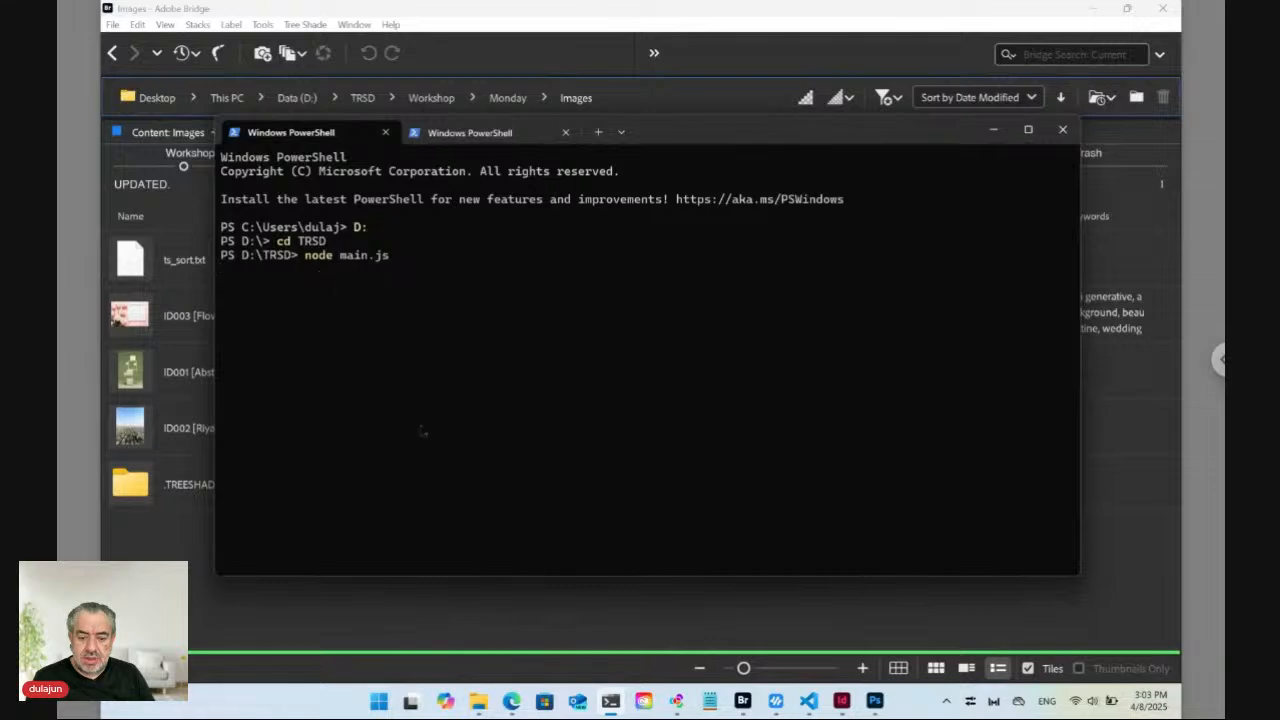
click(511, 700)
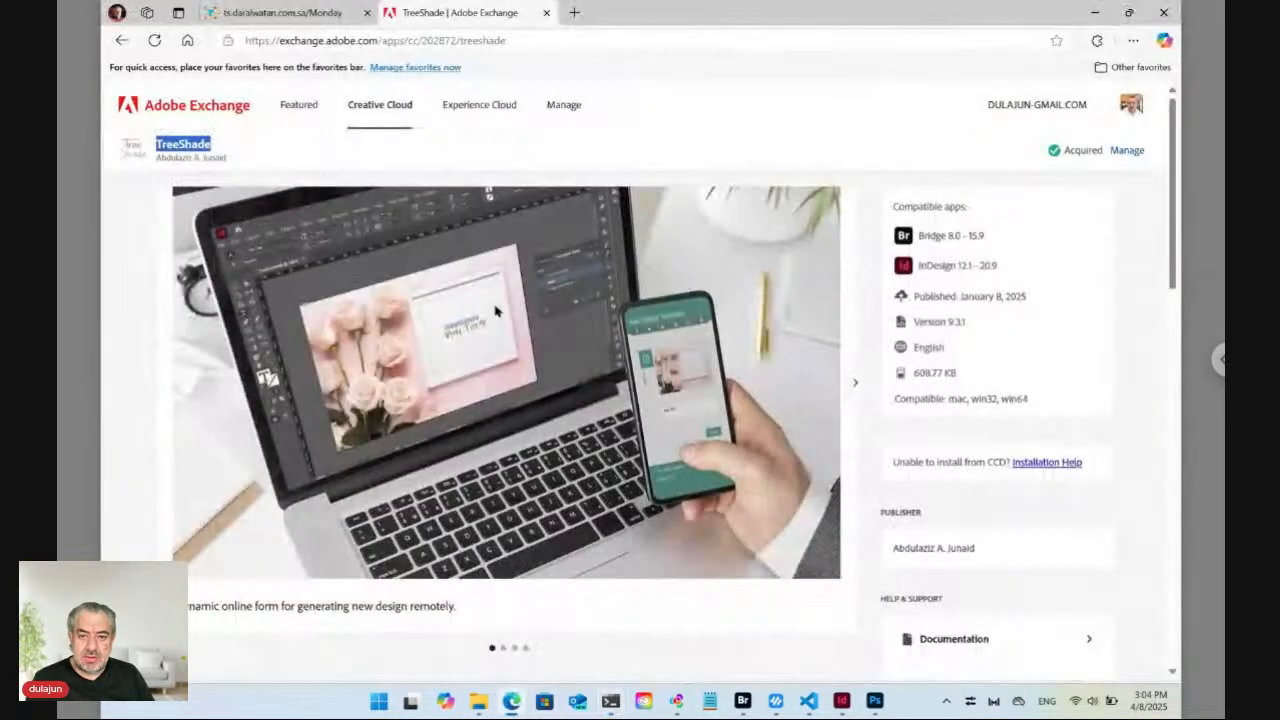
Search node.js in a new tab and open nodejs.org after backing out of a sponsored training result.
click(574, 12)
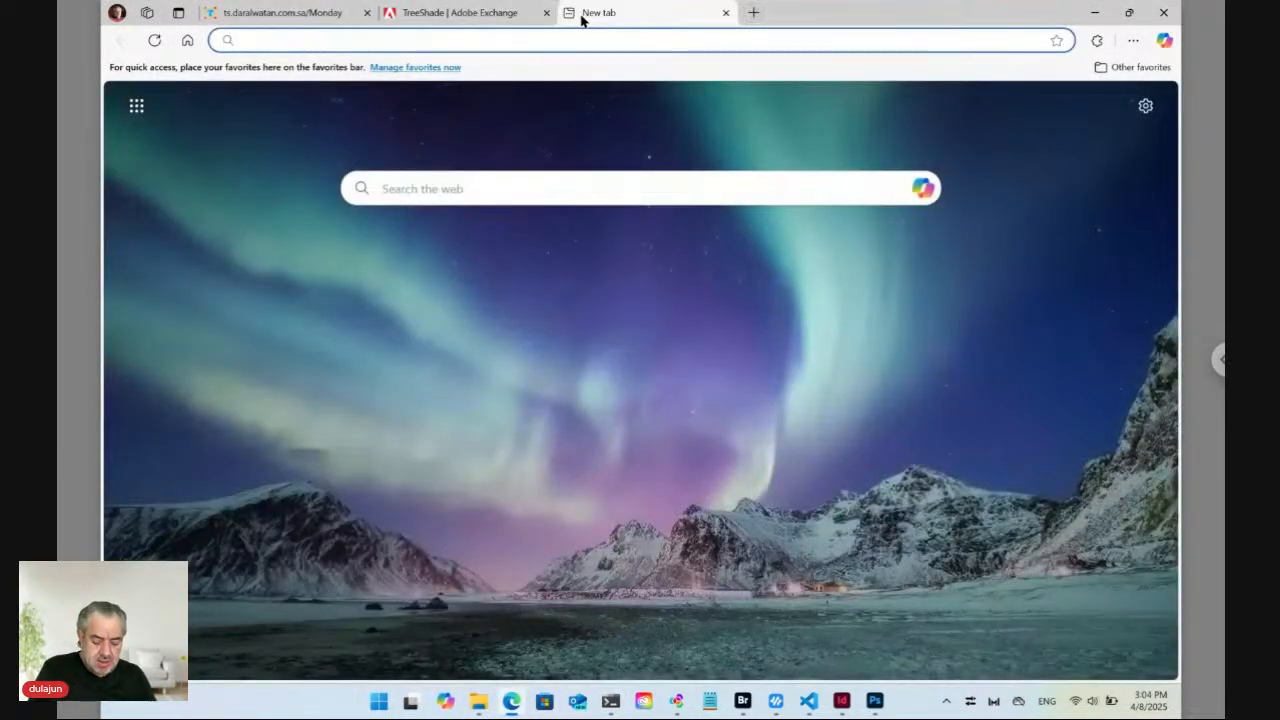
text(node)
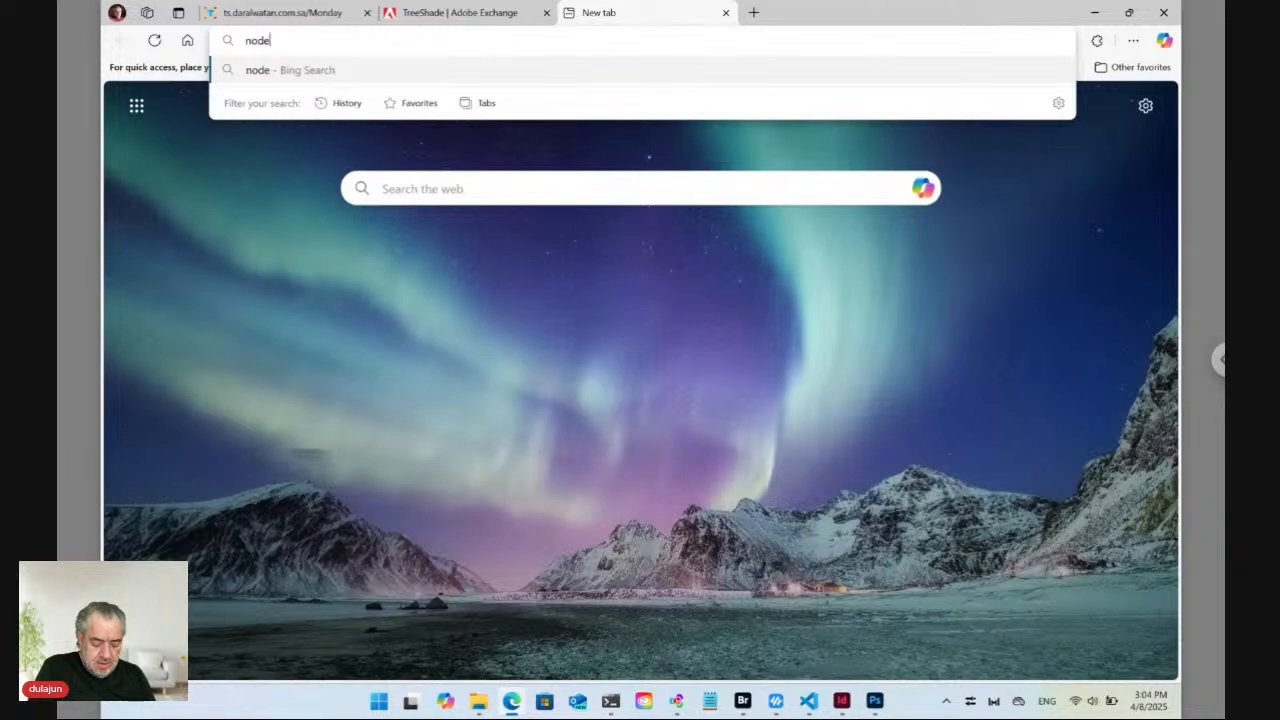
text(.js)
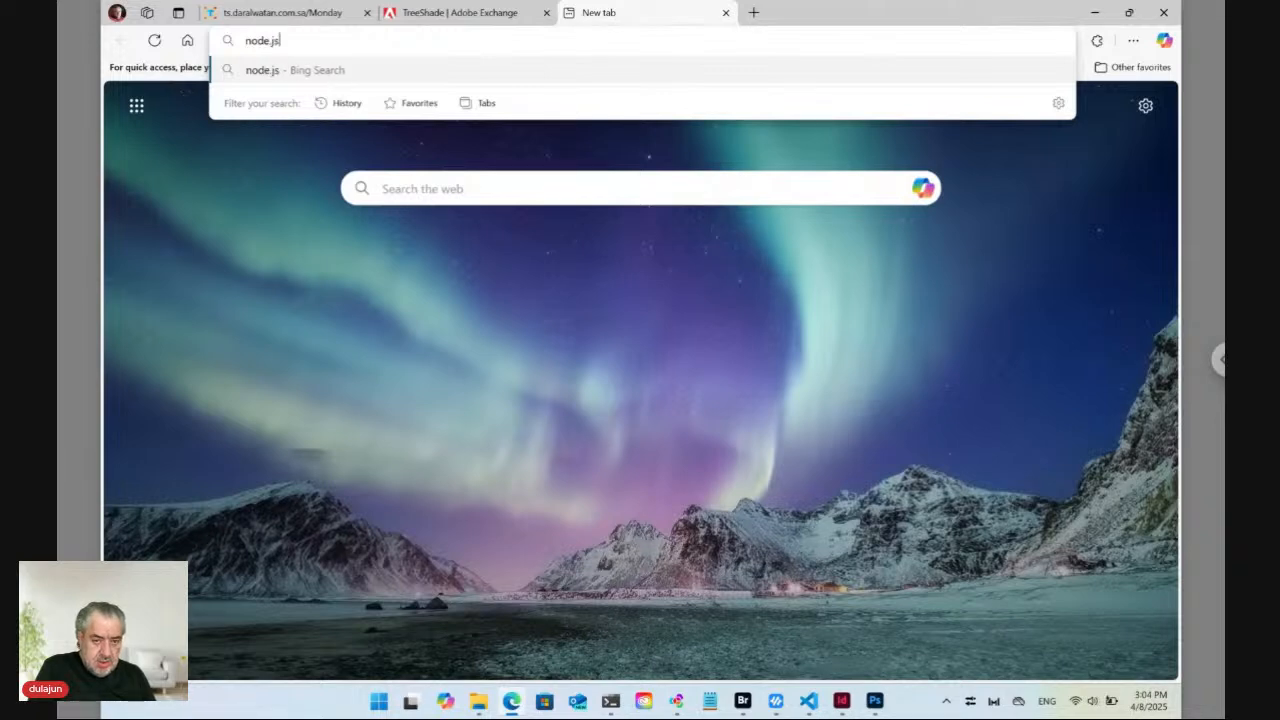
key(Return)
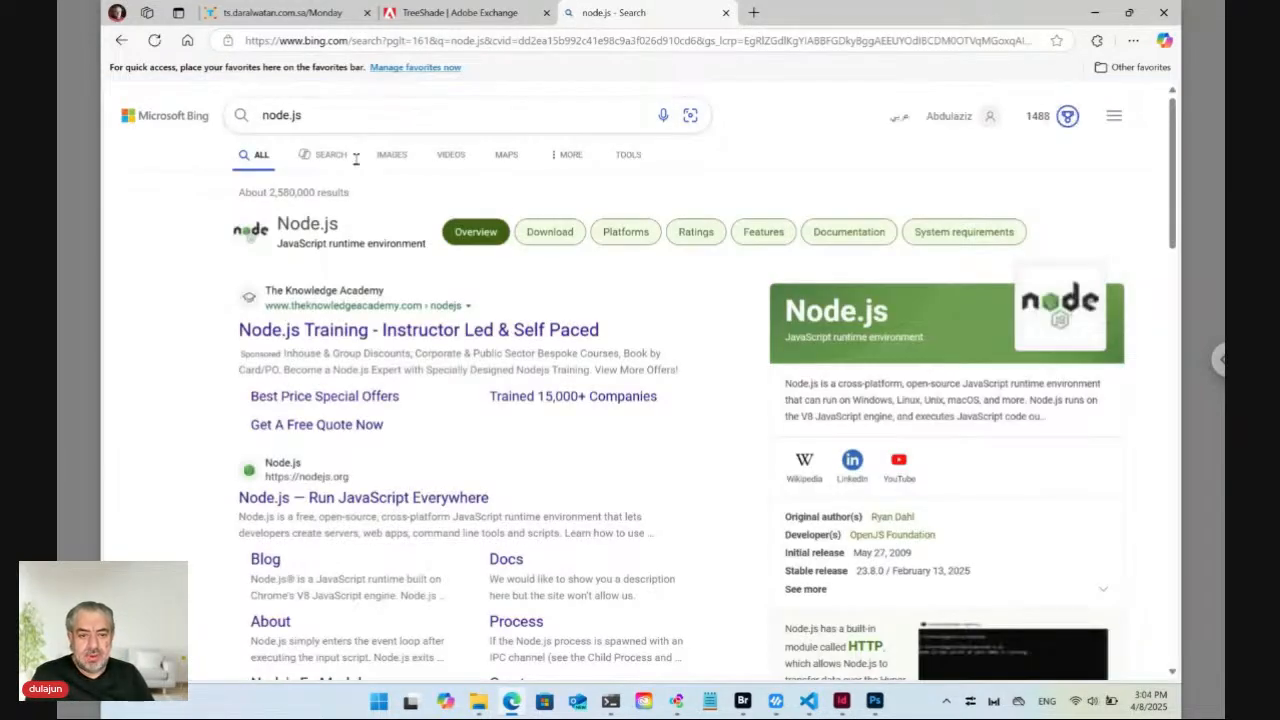
click(322, 340)
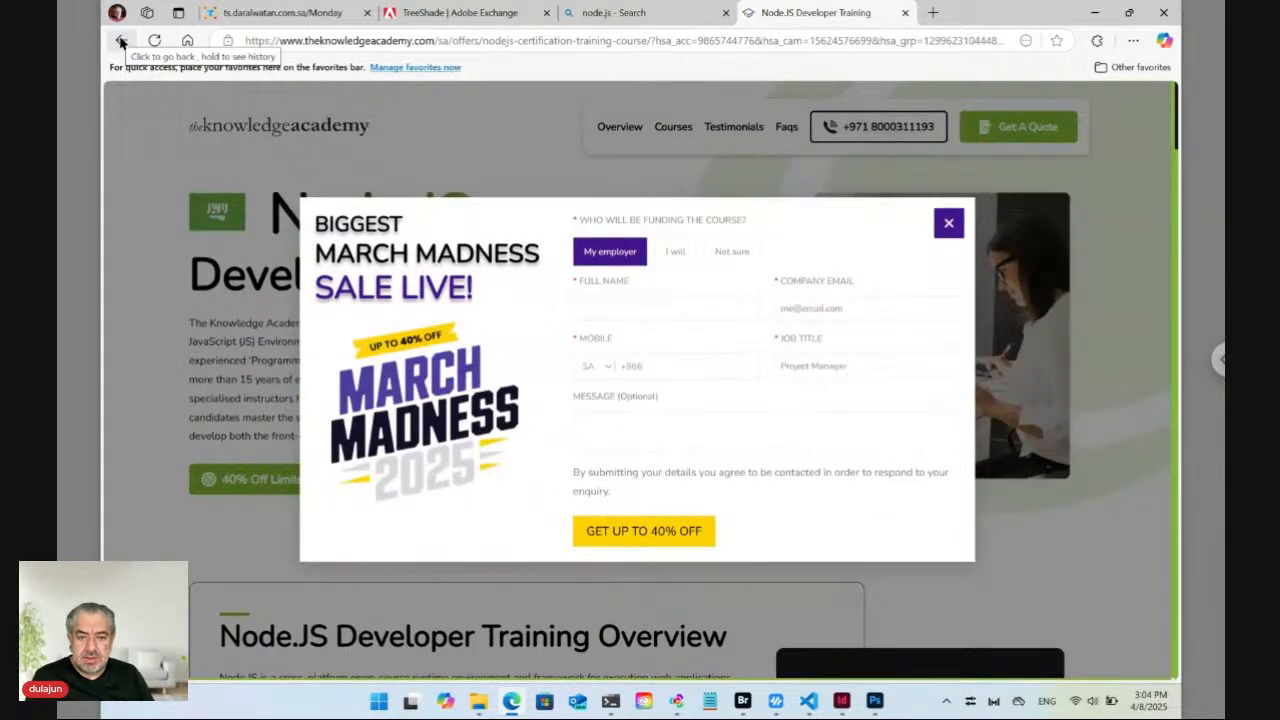
click(121, 41)
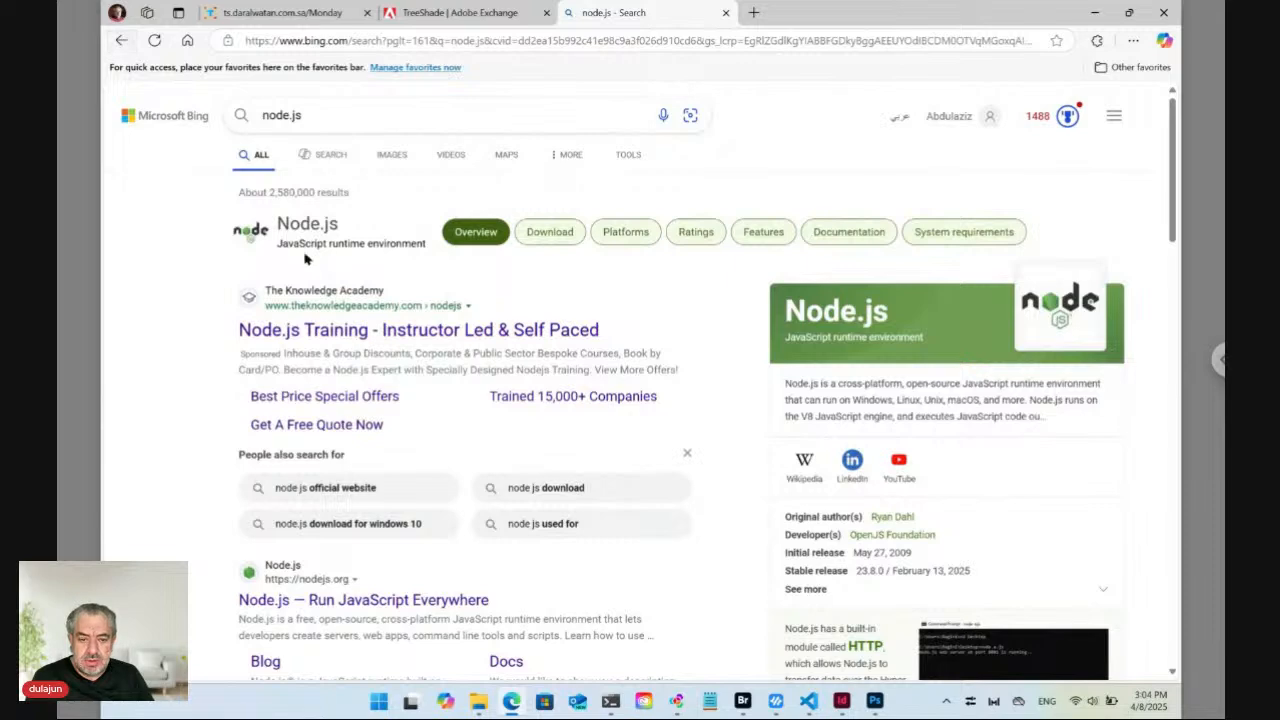
scroll(310, 330, down, 2)
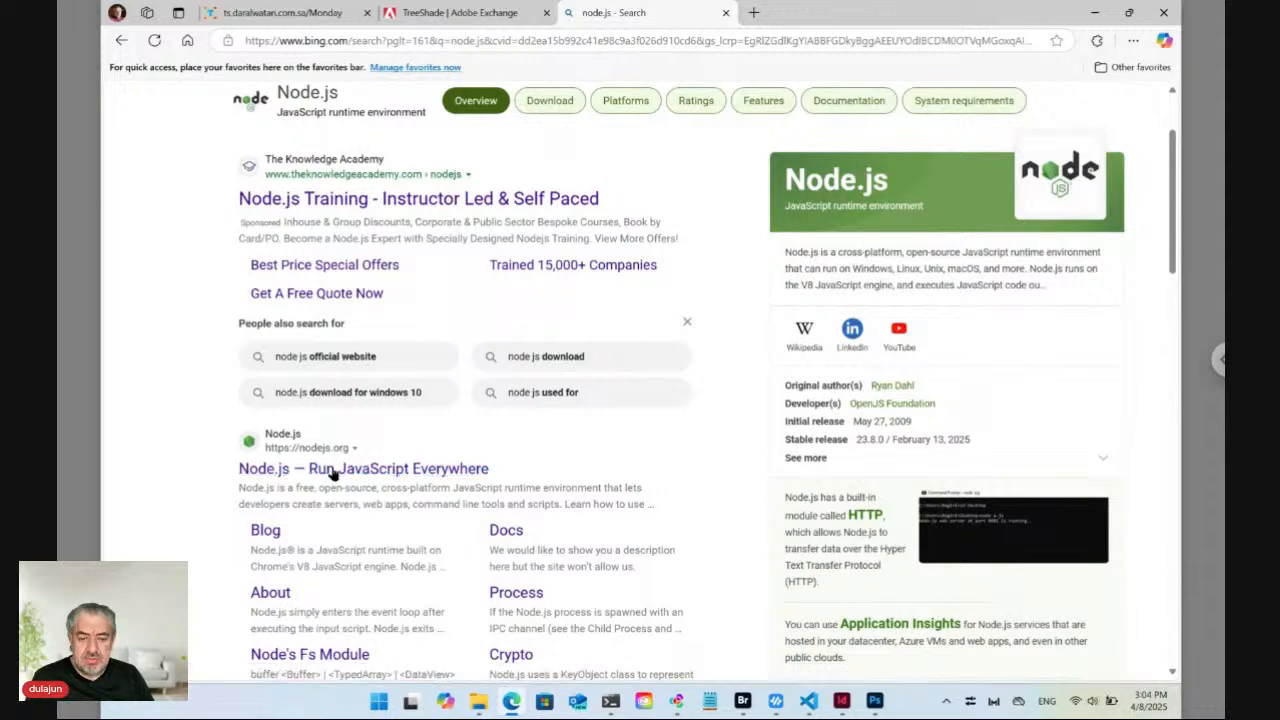
click(333, 470)
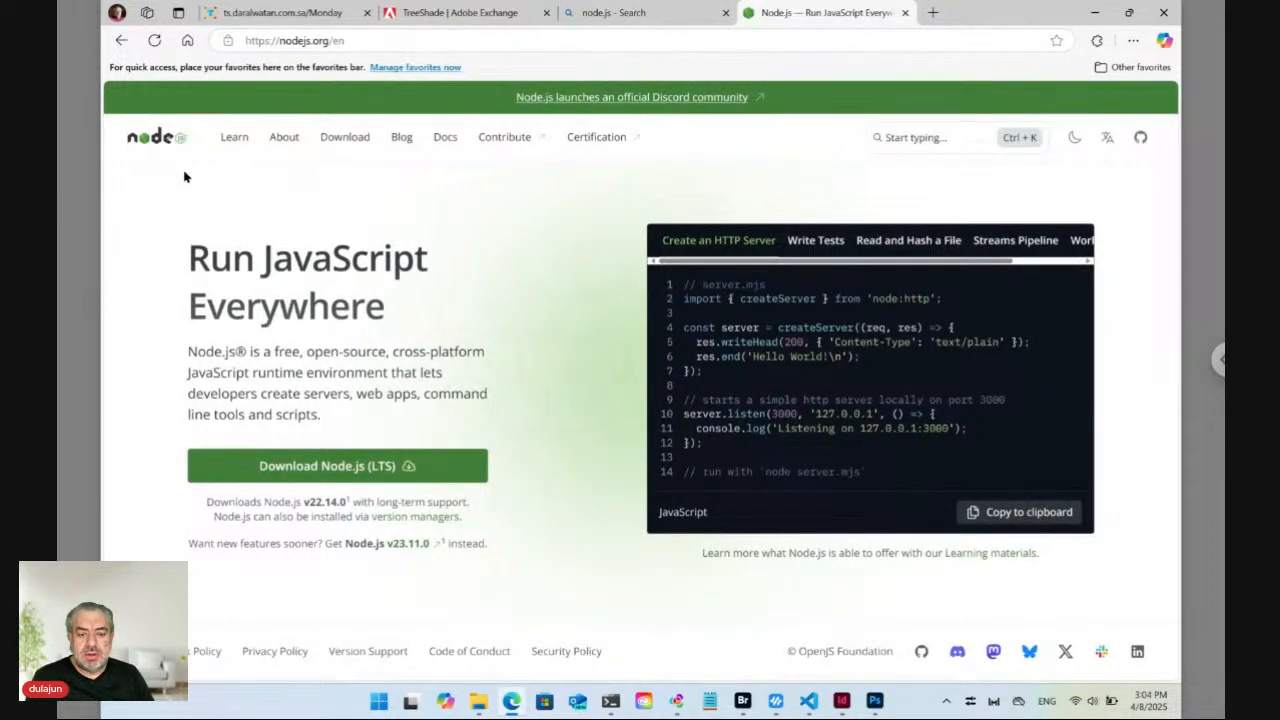
Clear the PowerShell screen, run 'node main.js' at D:\TRSD, then view the ngrok tab.
click(615, 703)
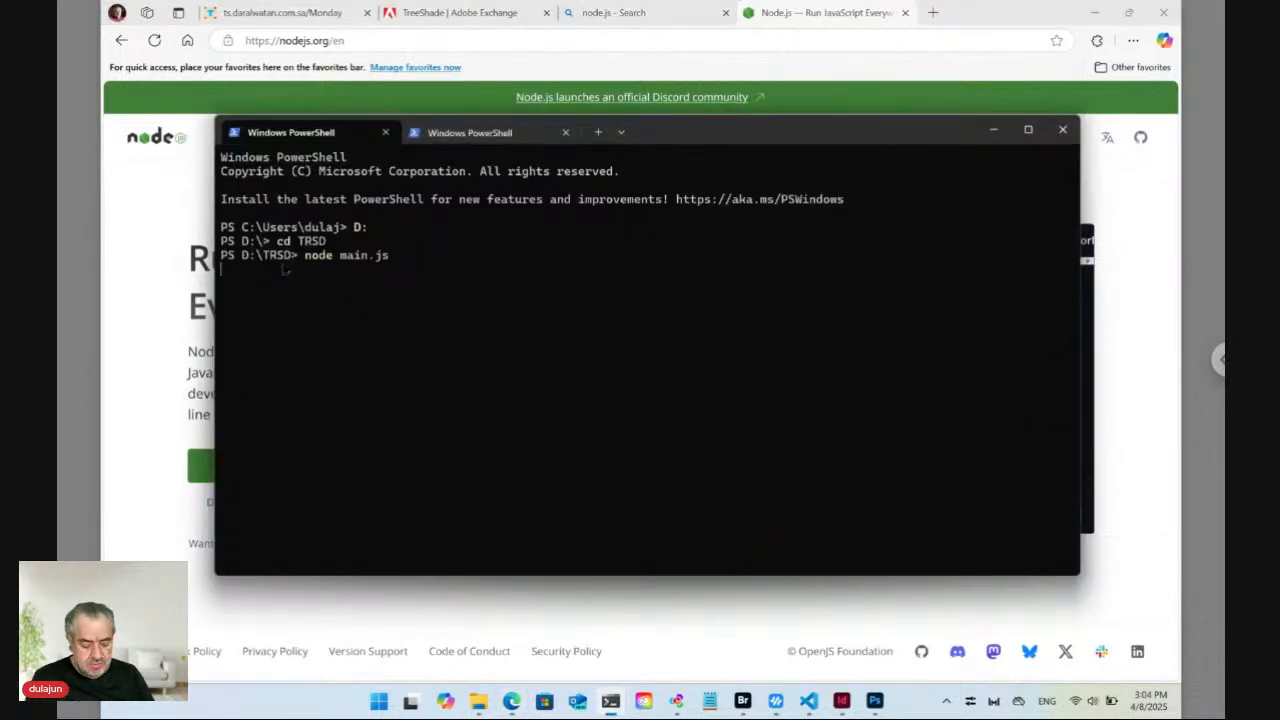
key(Return)
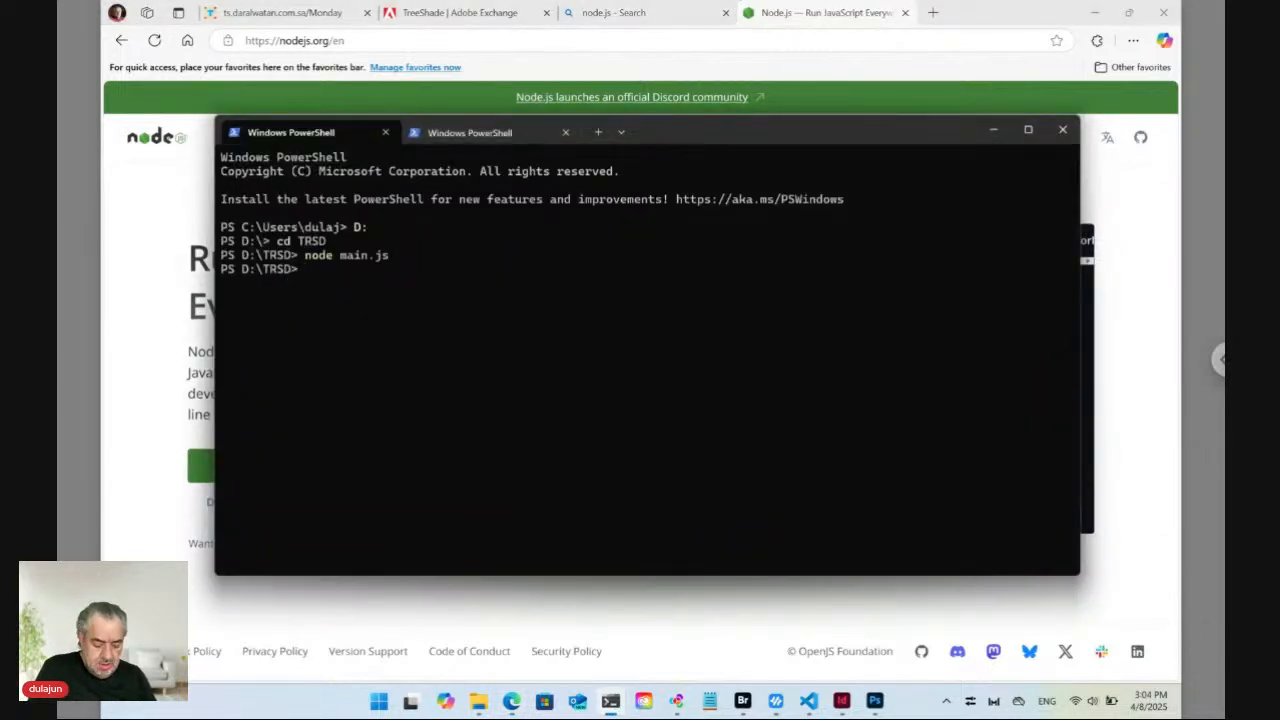
text(cls)
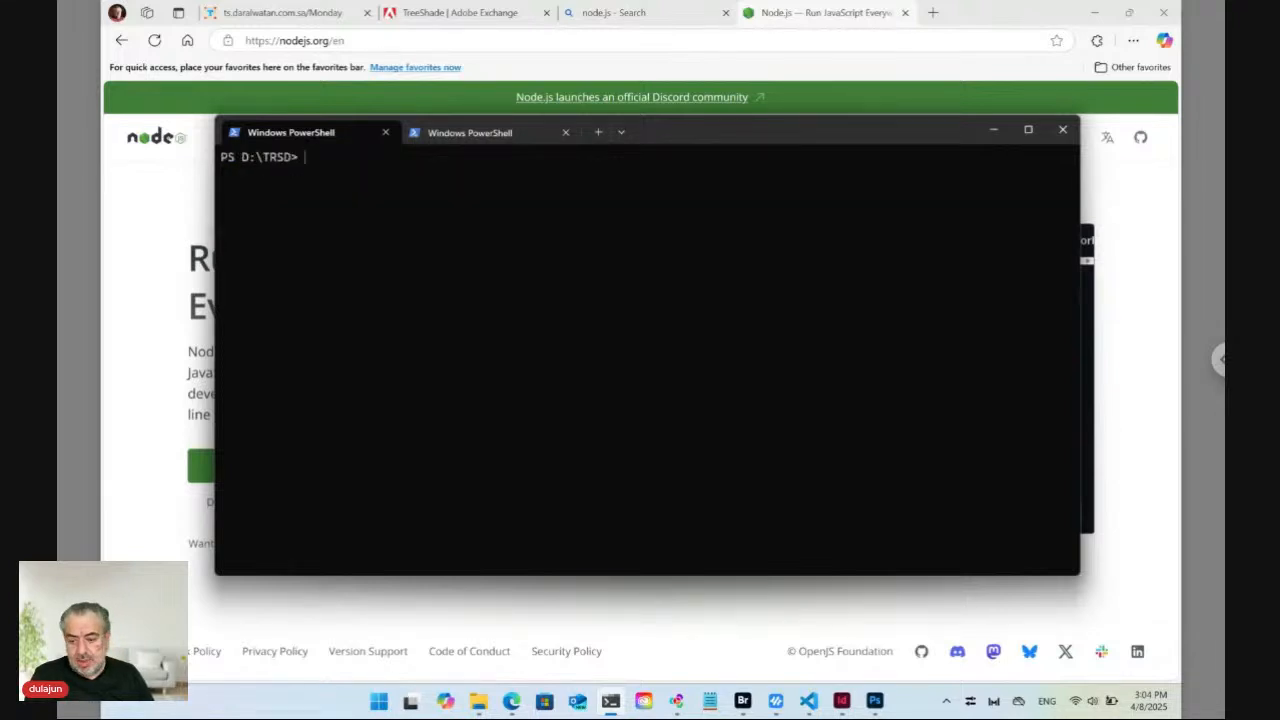
mouse_move(610, 702)
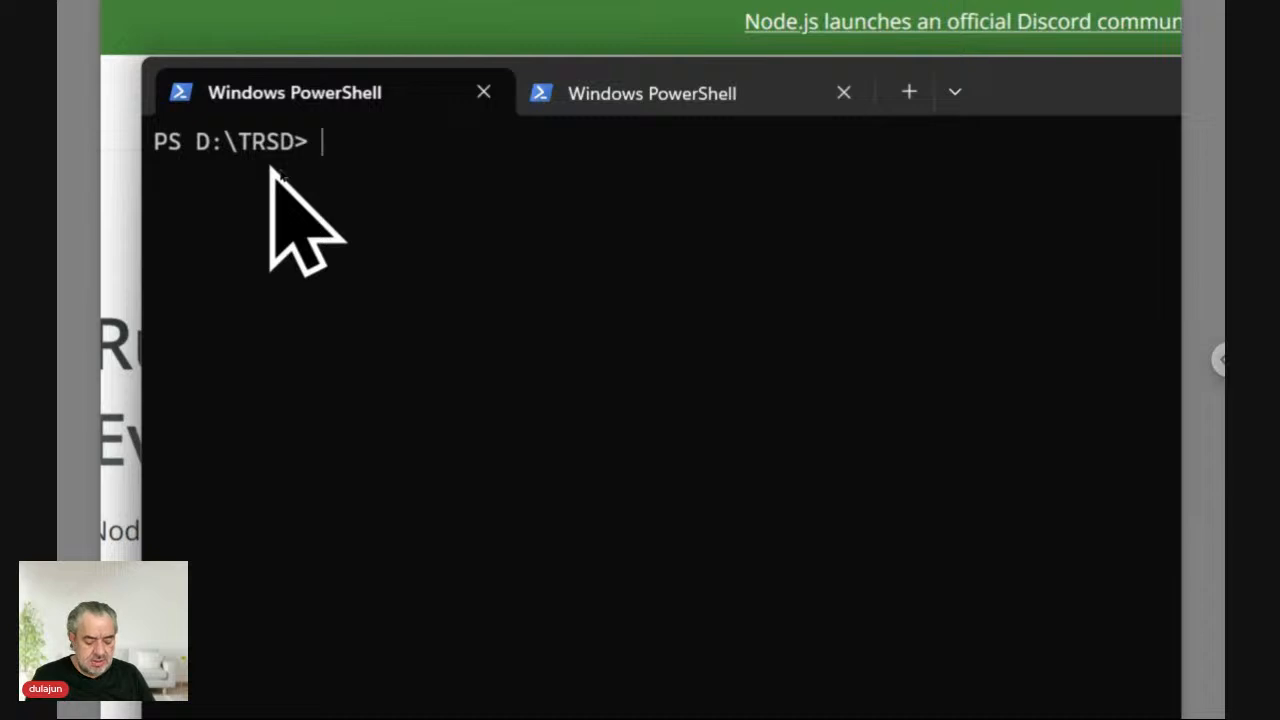
text(cd)
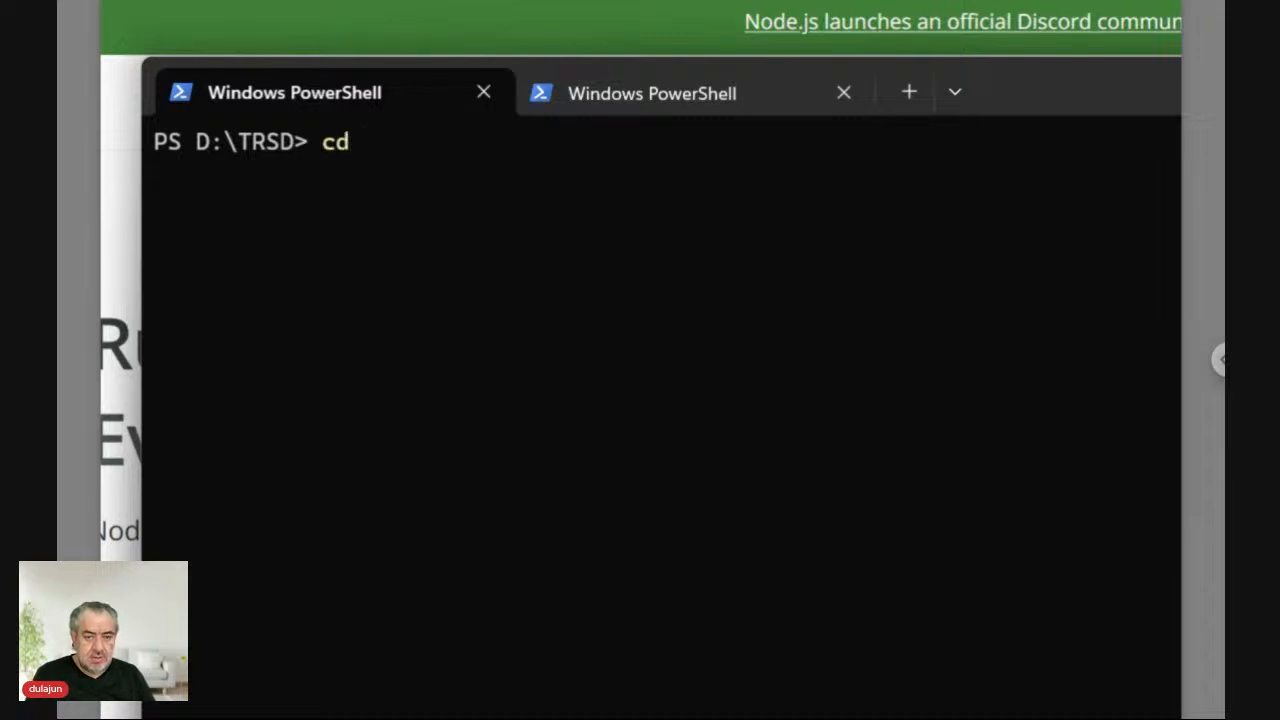
key(BackSpace)
key(BackSpace)
key(BackSpace)
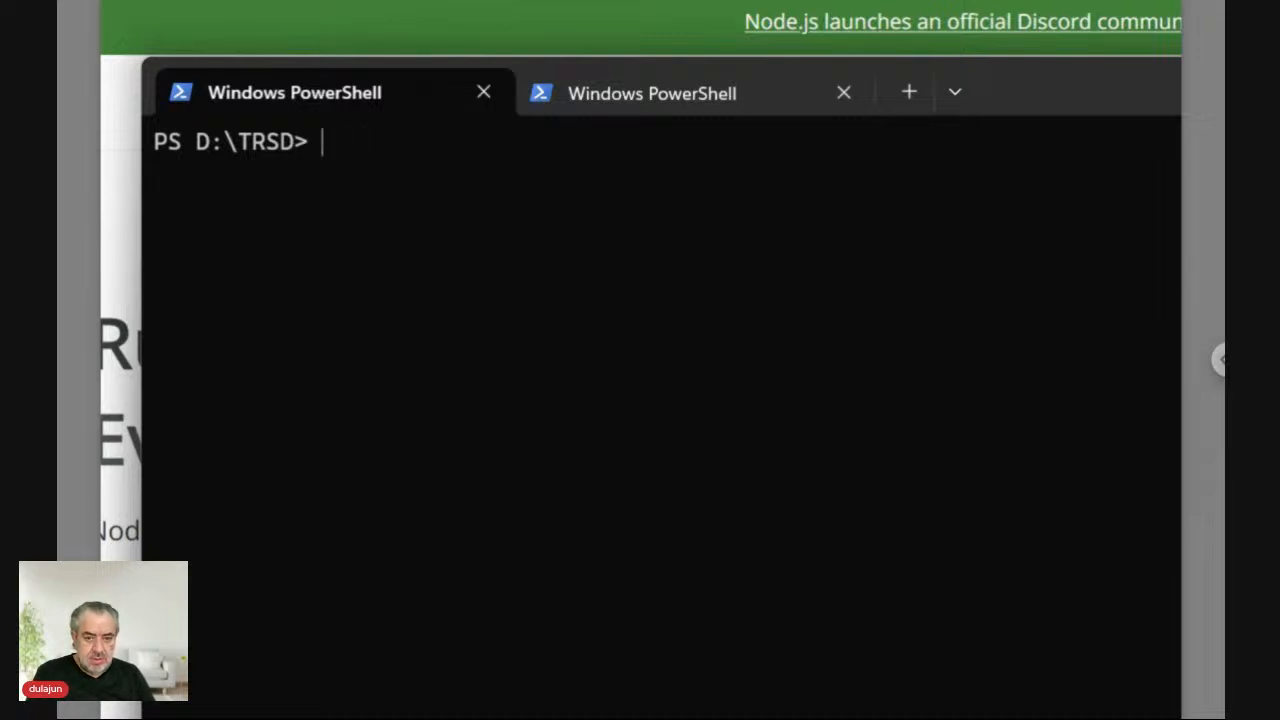
text(node )
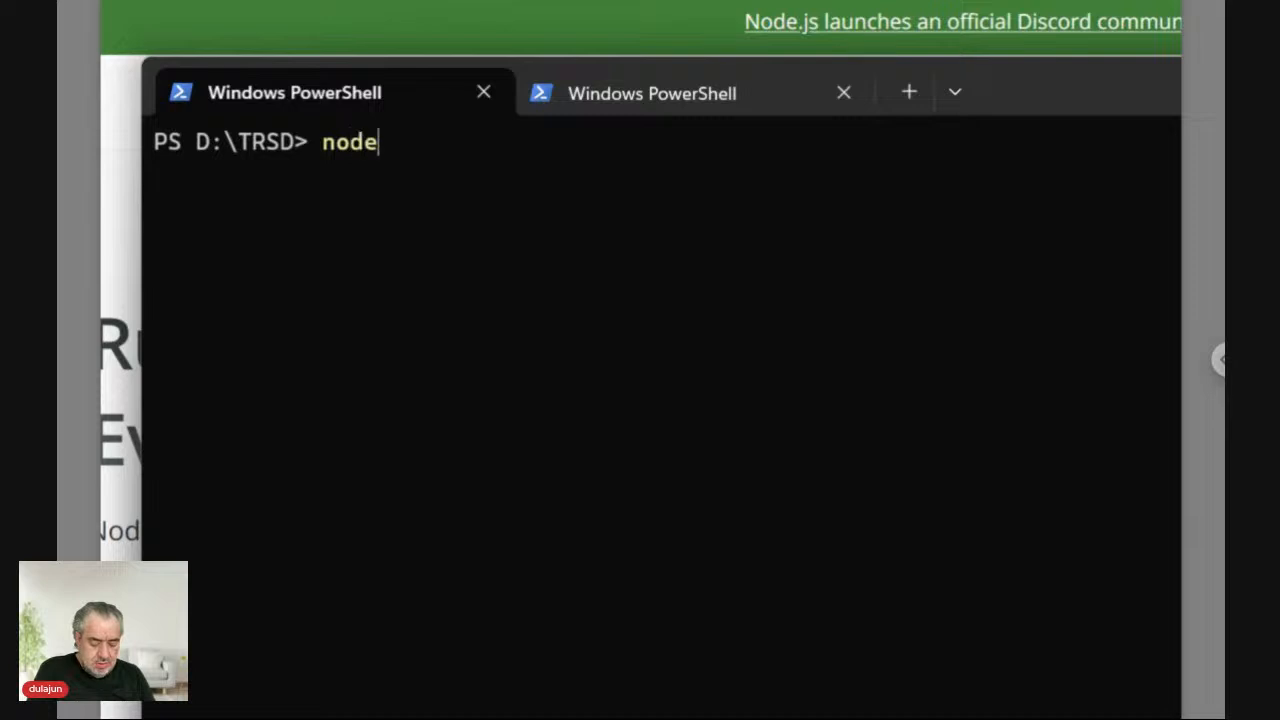
text(main.js)
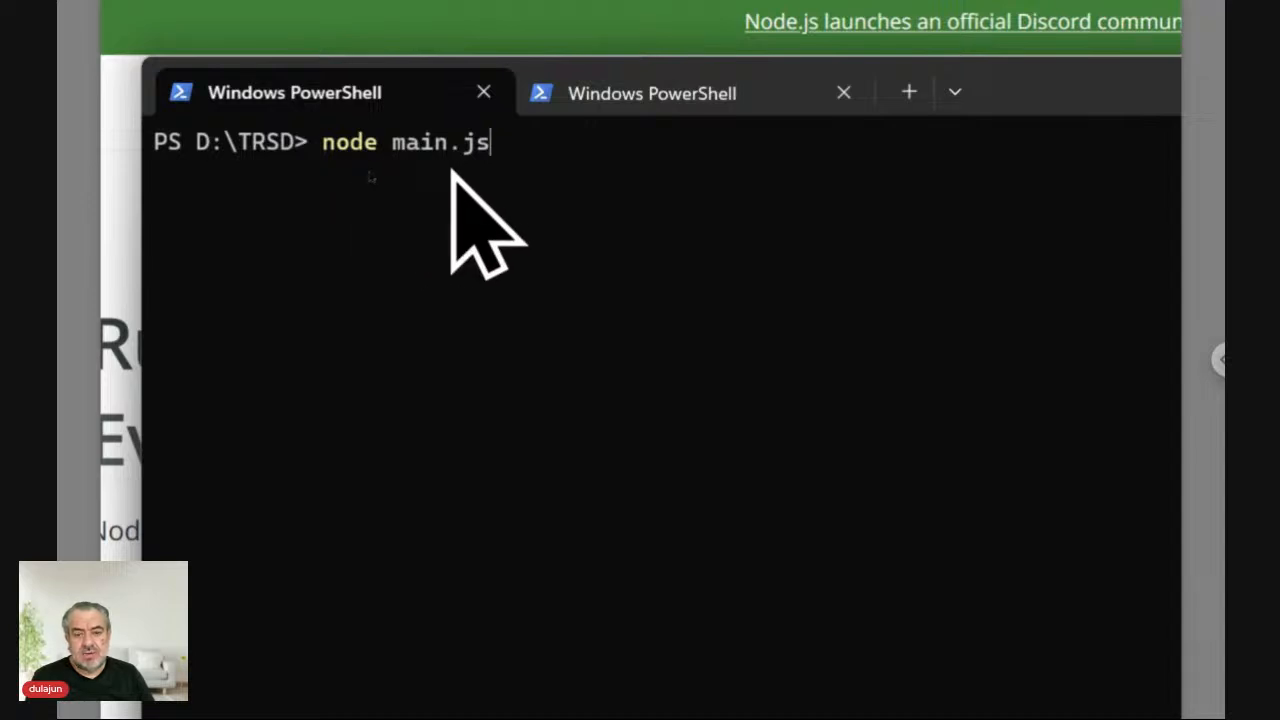
key(Return)
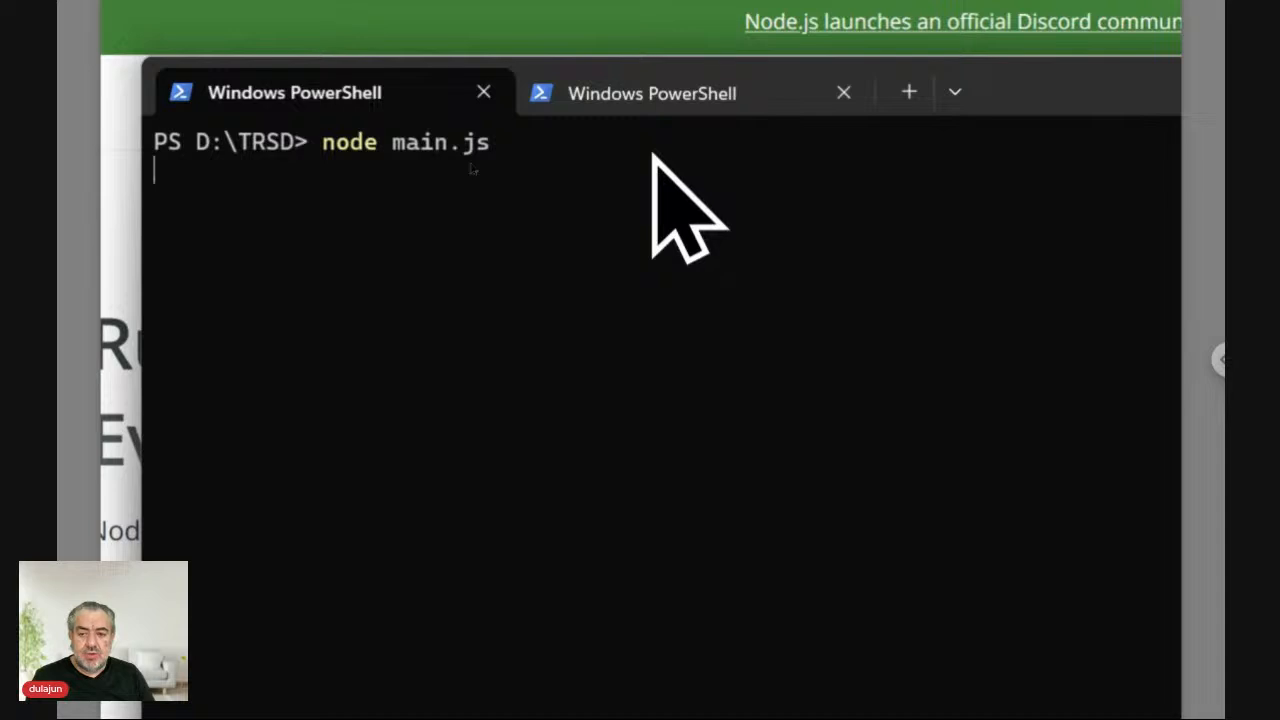
click(648, 104)
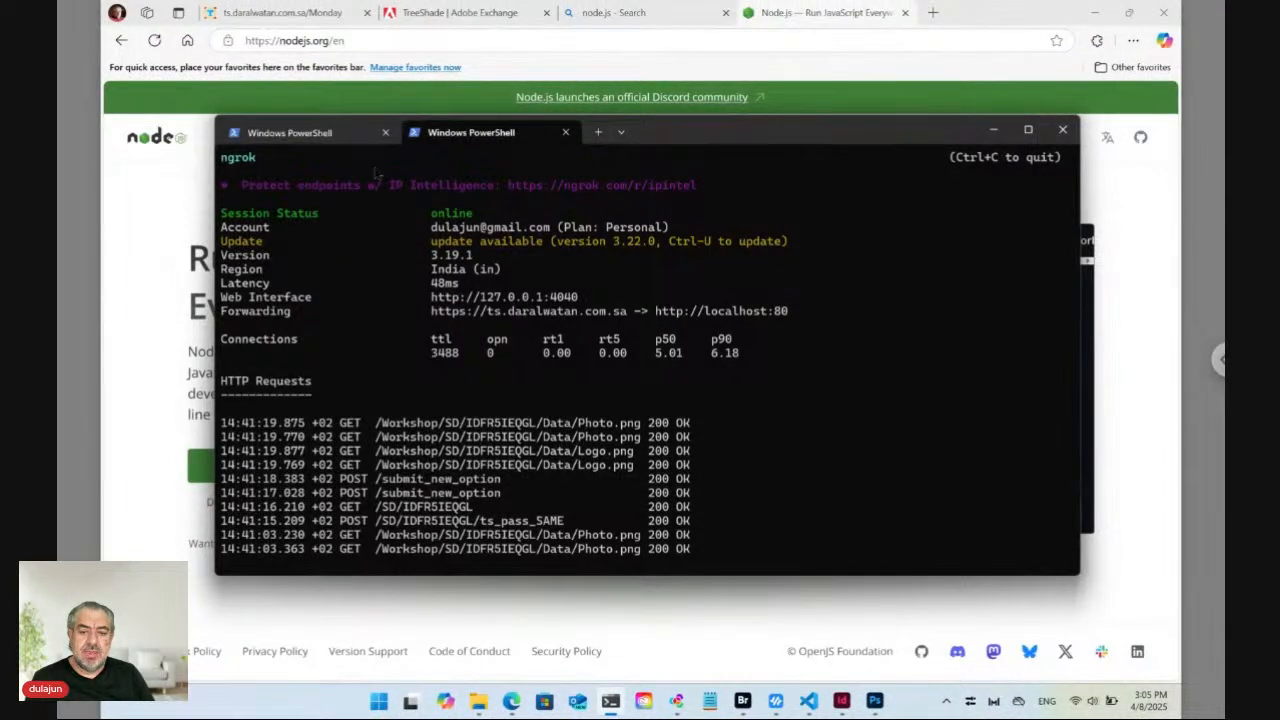
Check the main.js and ngrok PowerShell tabs, then bring Adobe Bridge back on the Images folder.
click(338, 143)
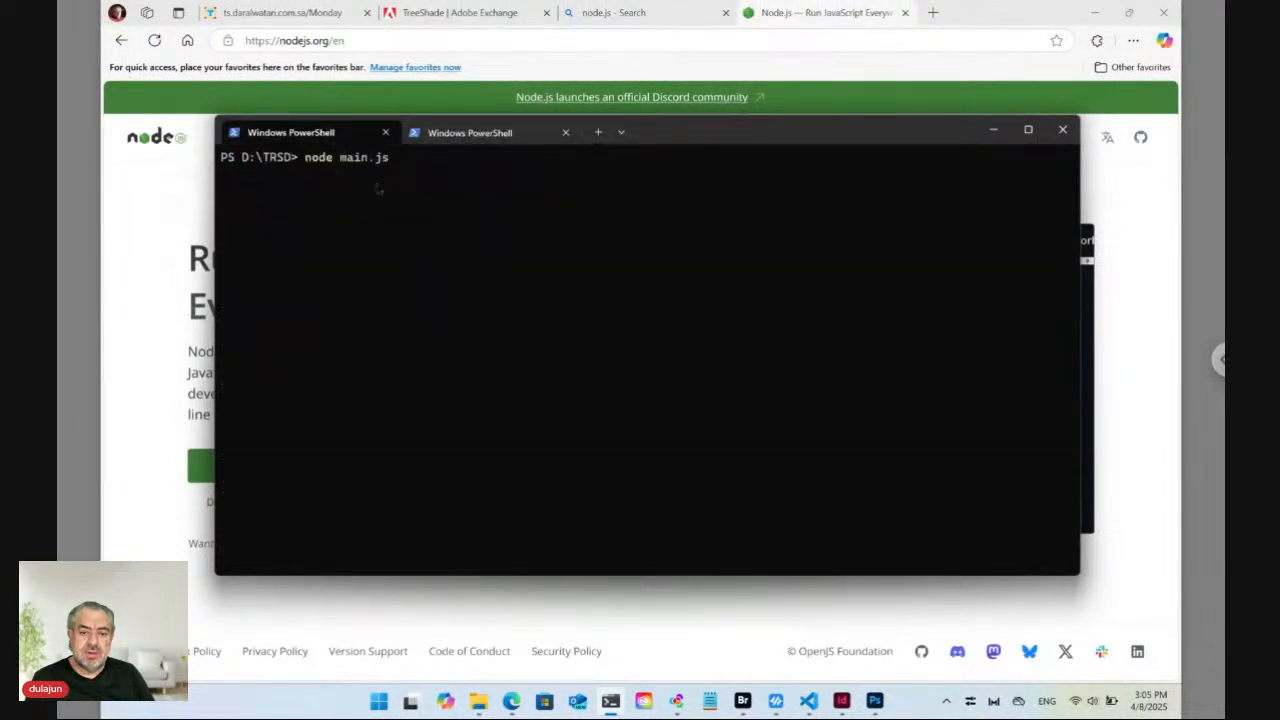
click(474, 138)
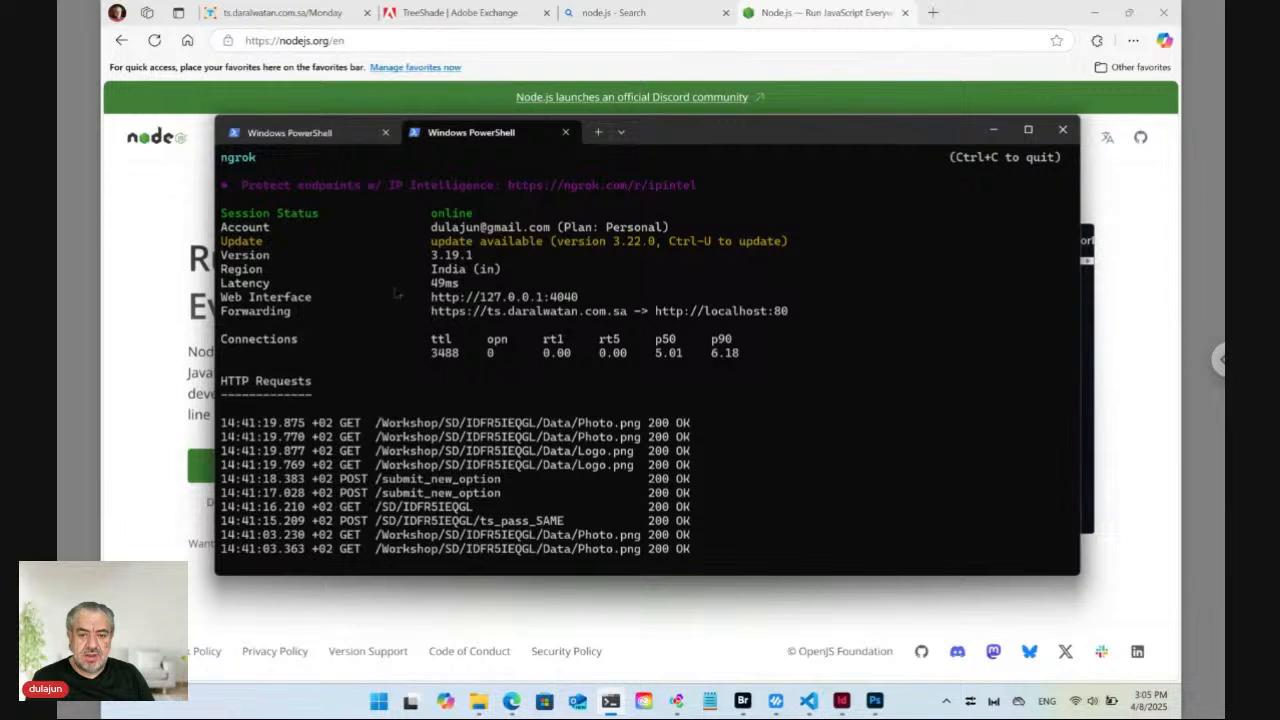
click(200, 368)
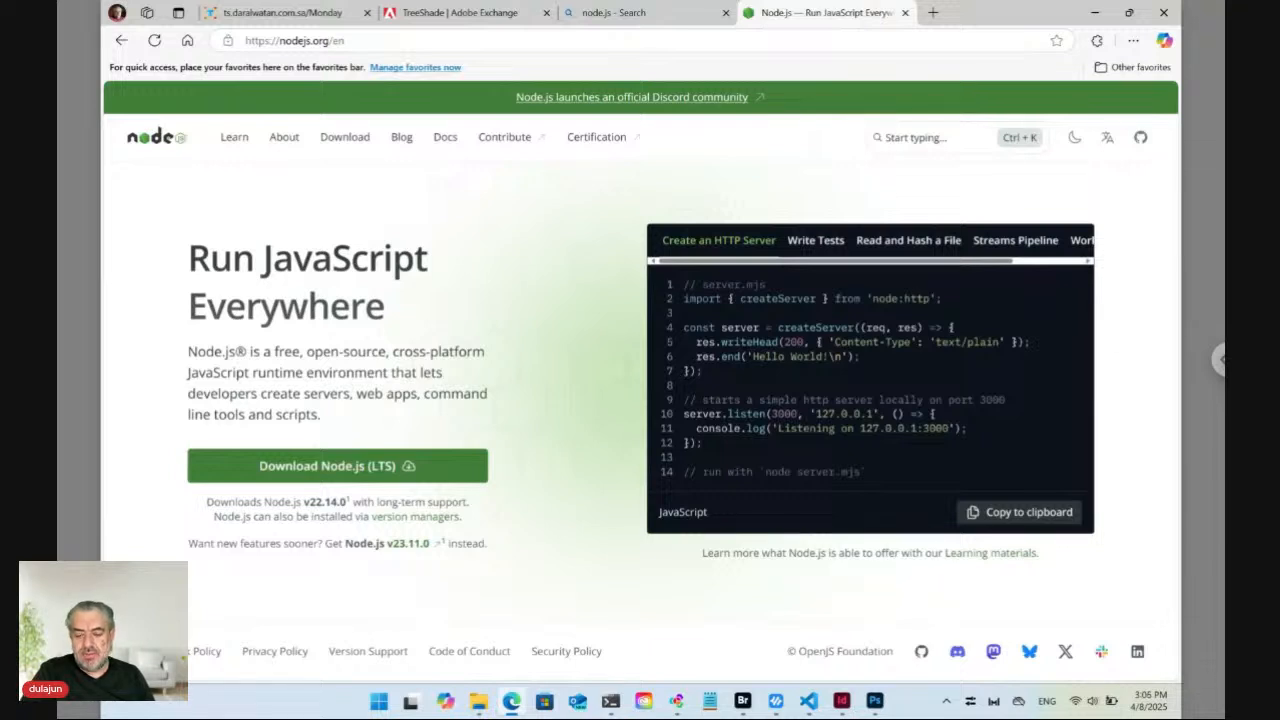
click(745, 704)
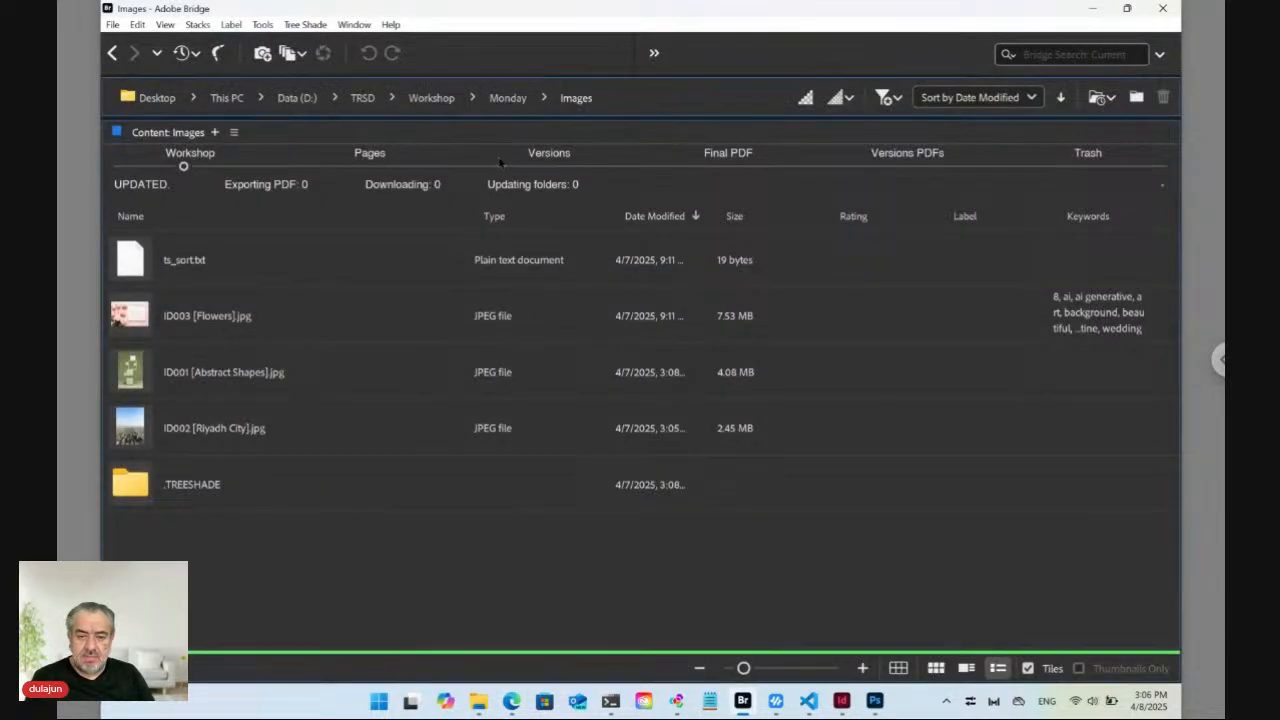
Go up to the Monday folder in Bridge and select ts_key_12.txt.
click(503, 98)
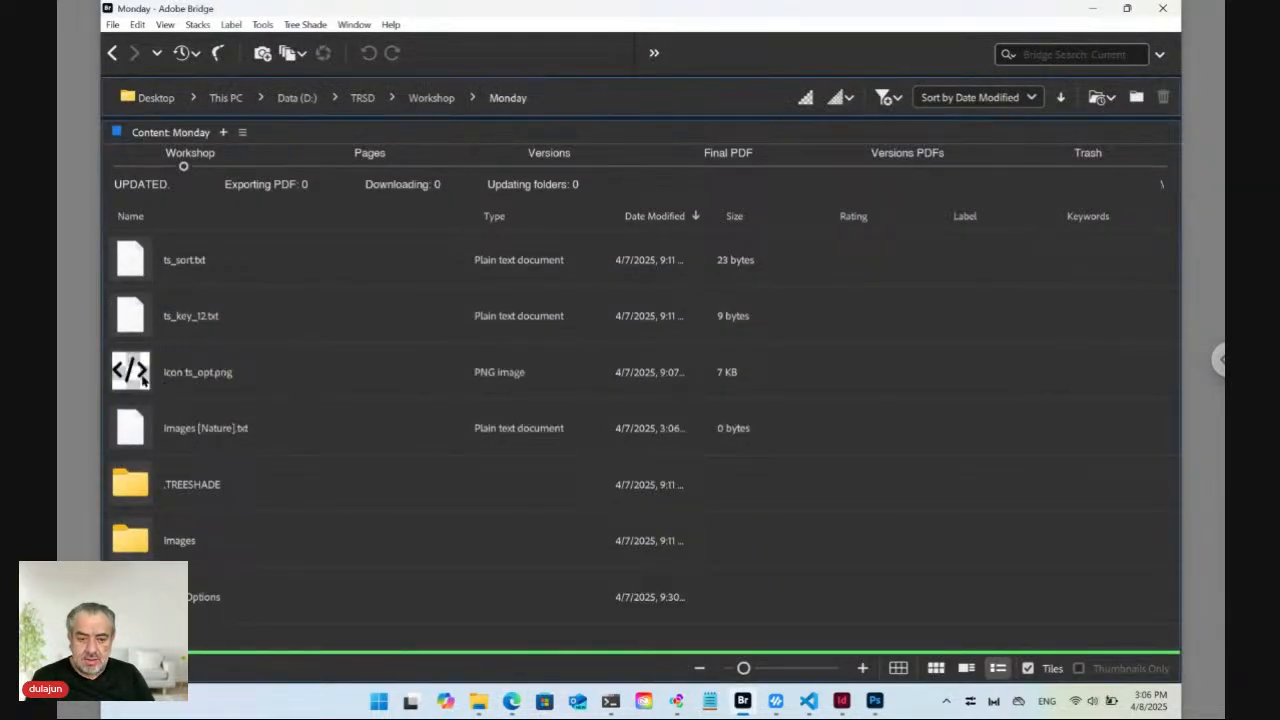
click(169, 332)
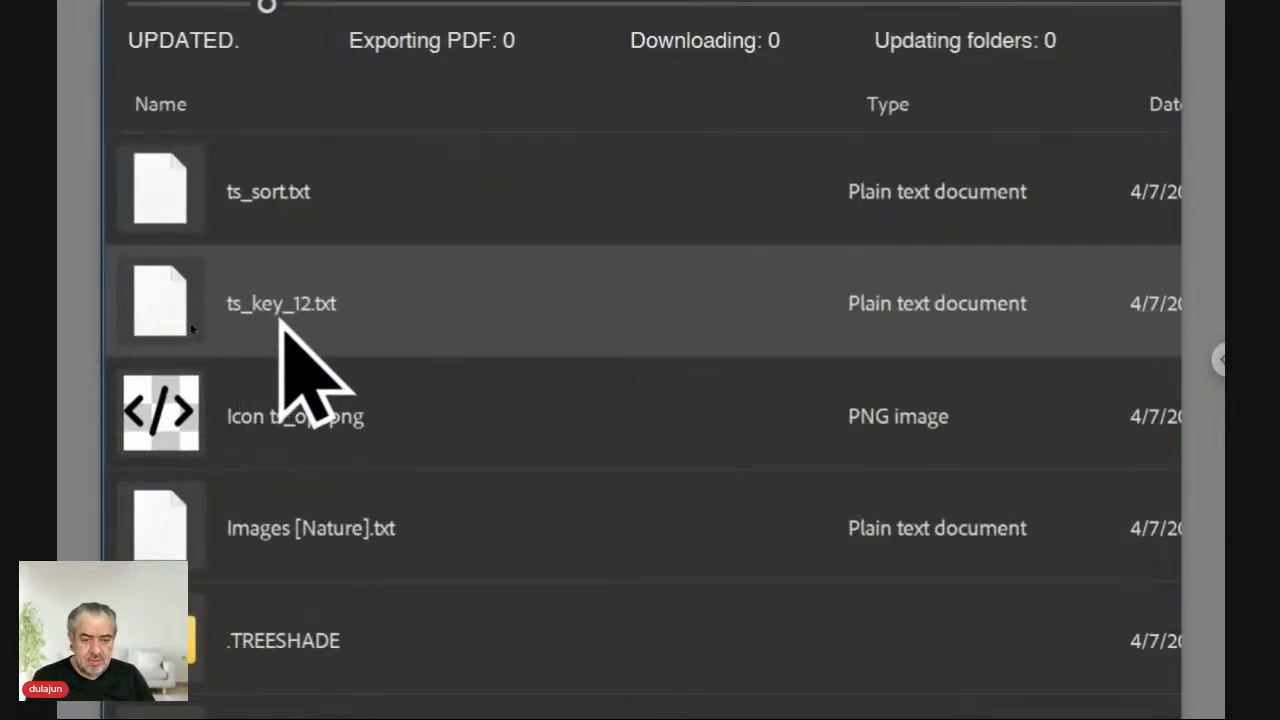
double_click(137, 321)
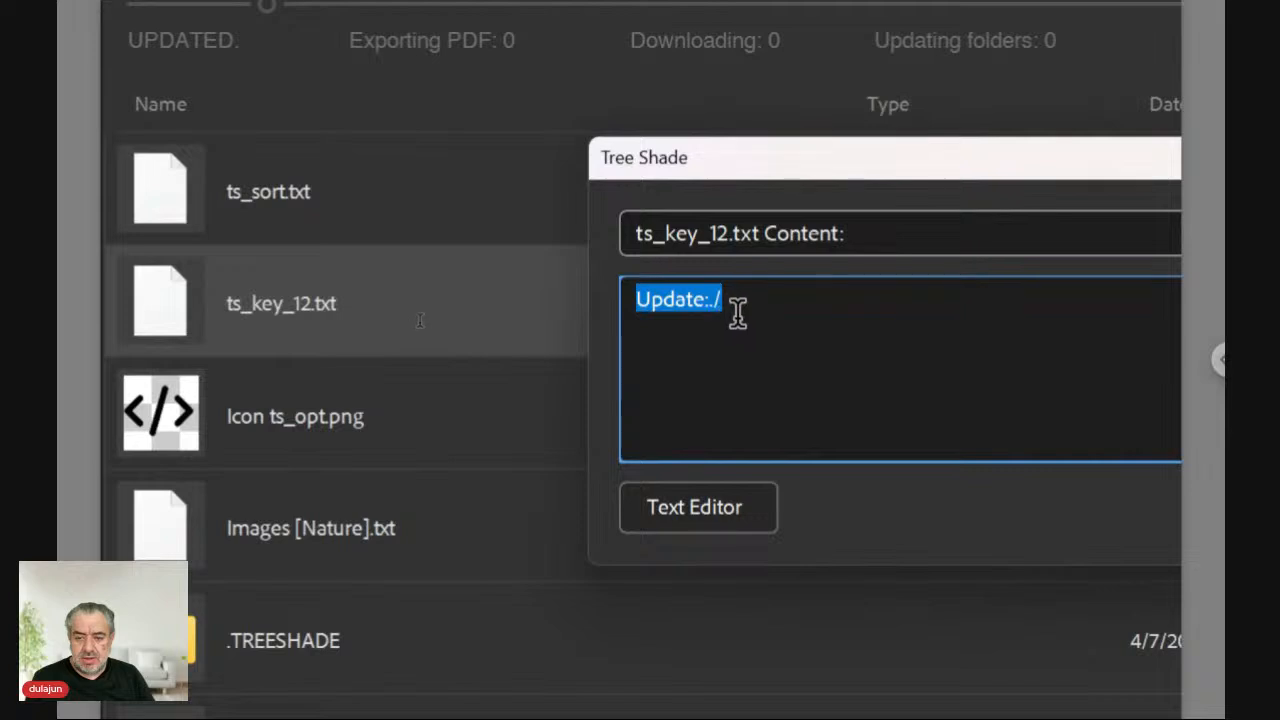
click(697, 328)
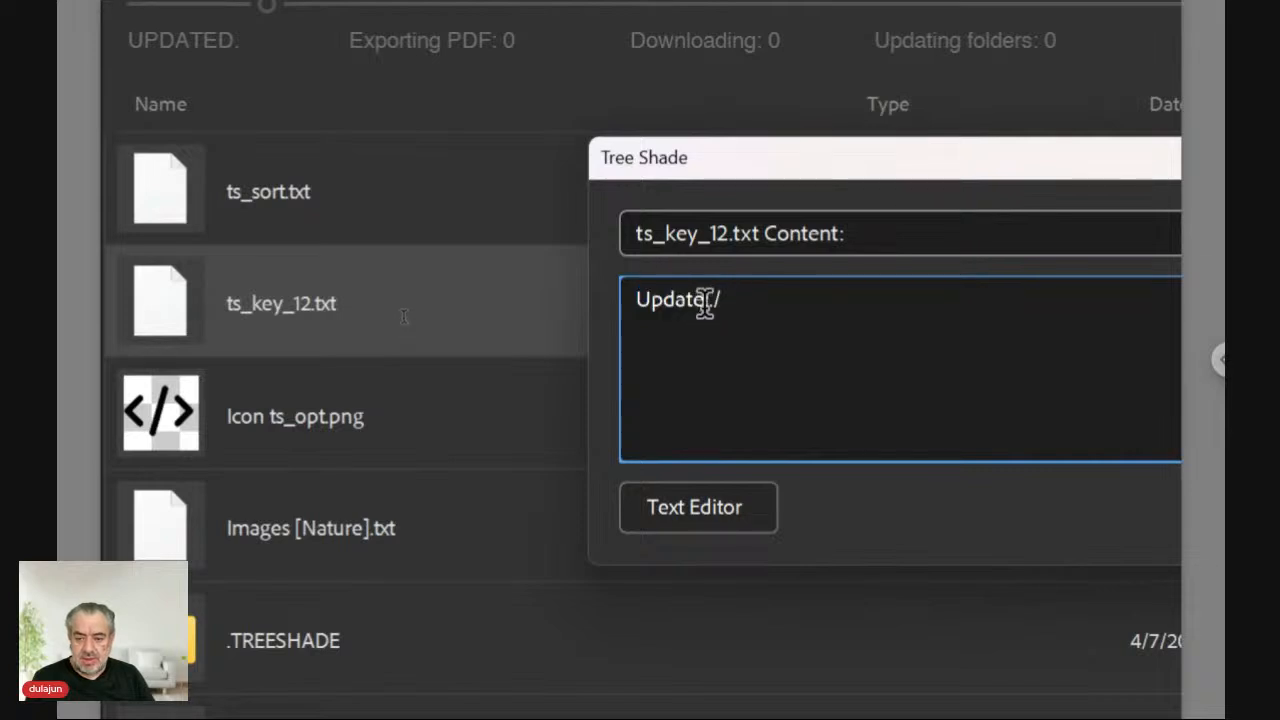
drag(705, 300, 640, 300)
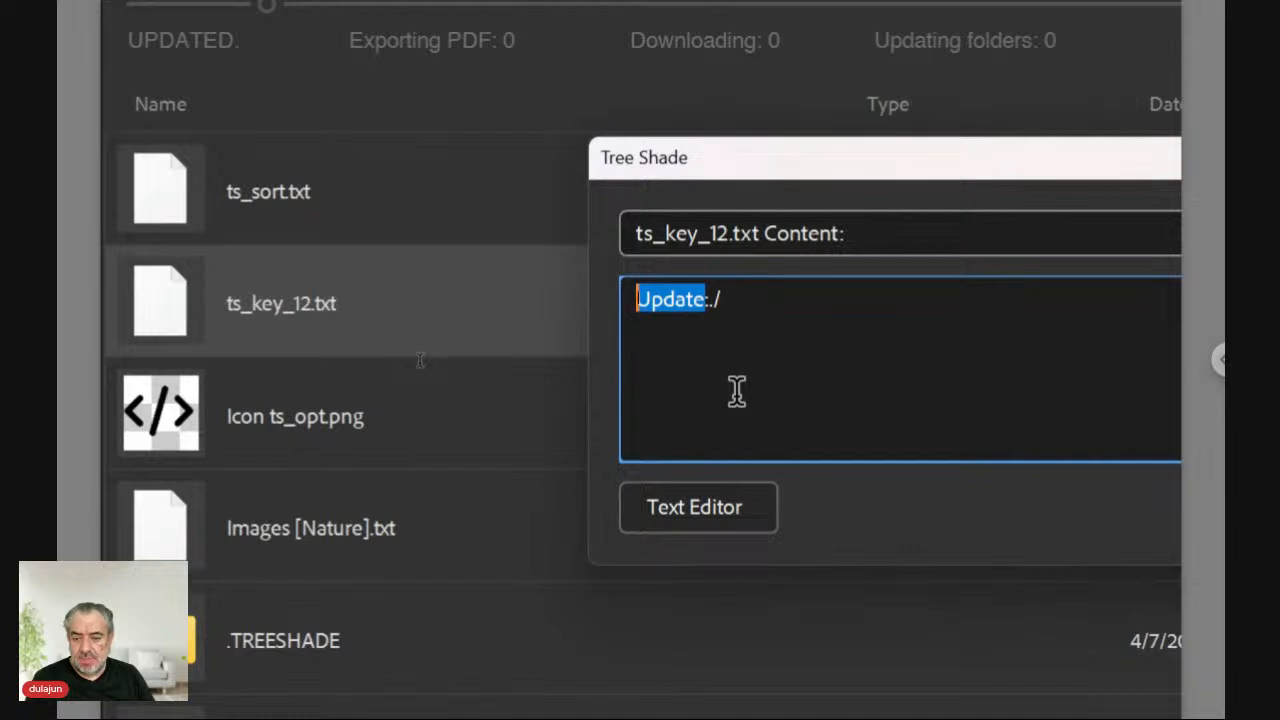
key(Right)
key(Right)
key(shift+Right)
key(shift+Right)
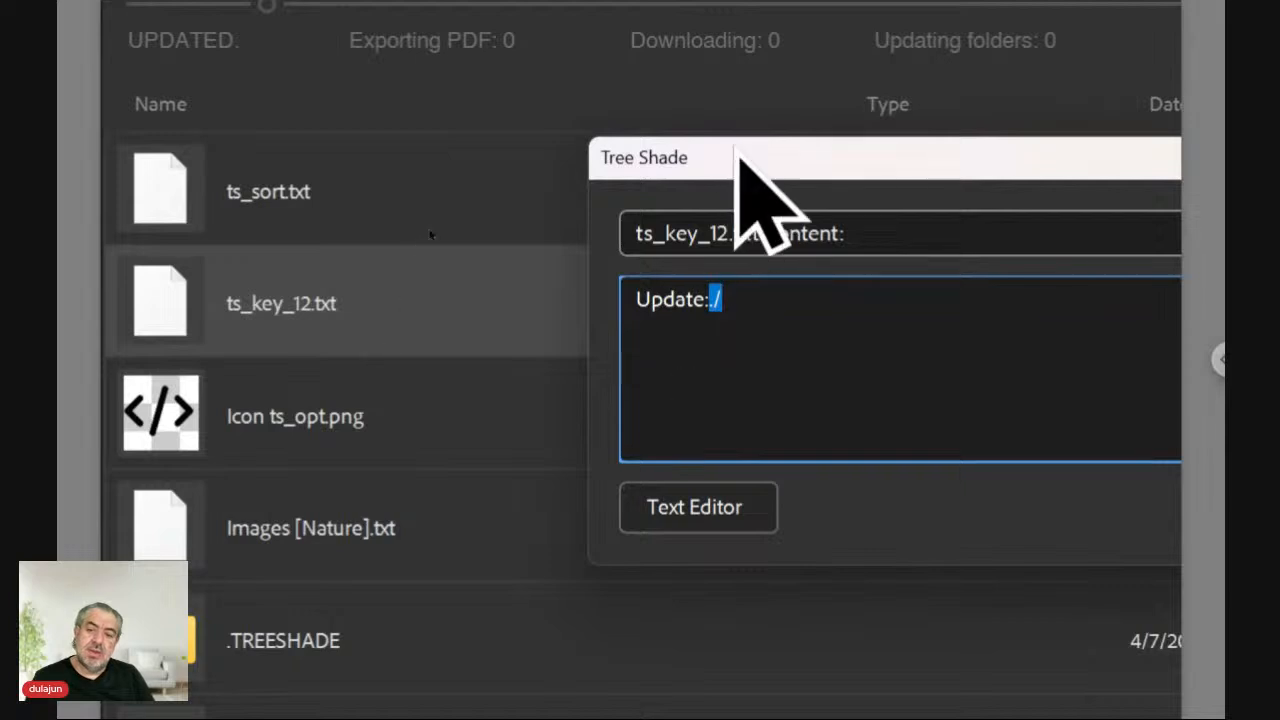
drag(863, 163, 585, 146)
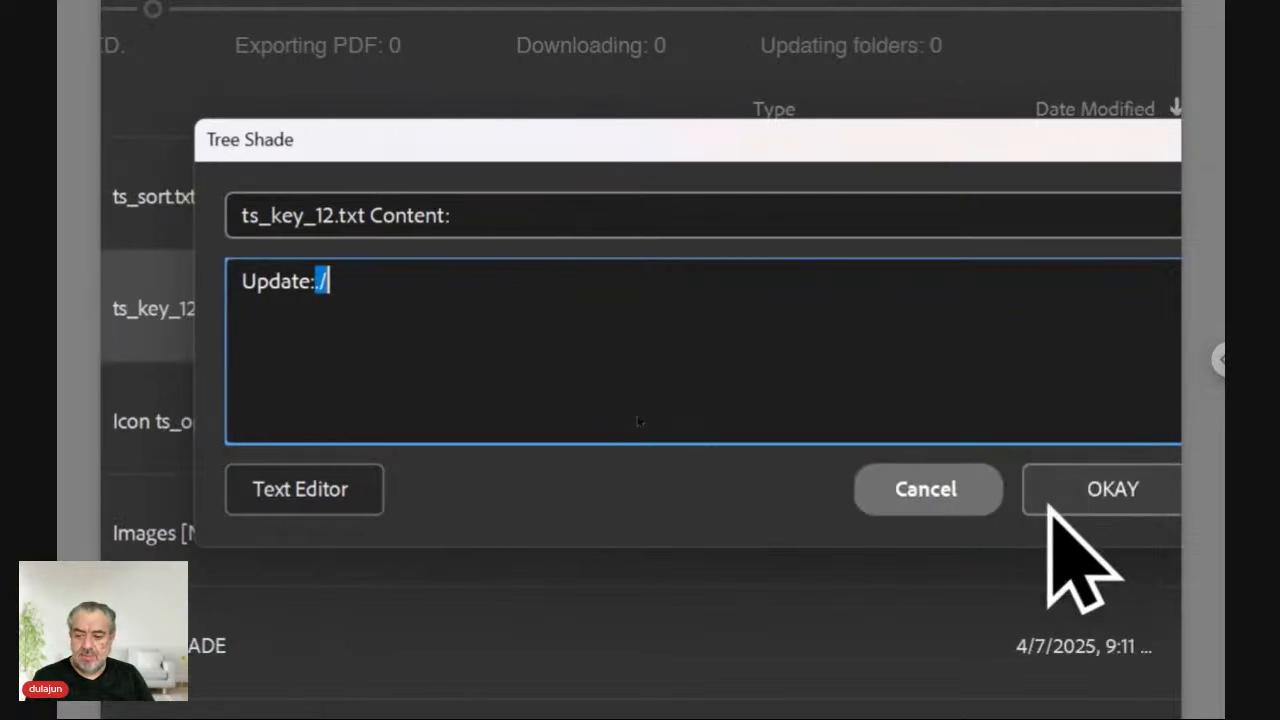
click(362, 336)
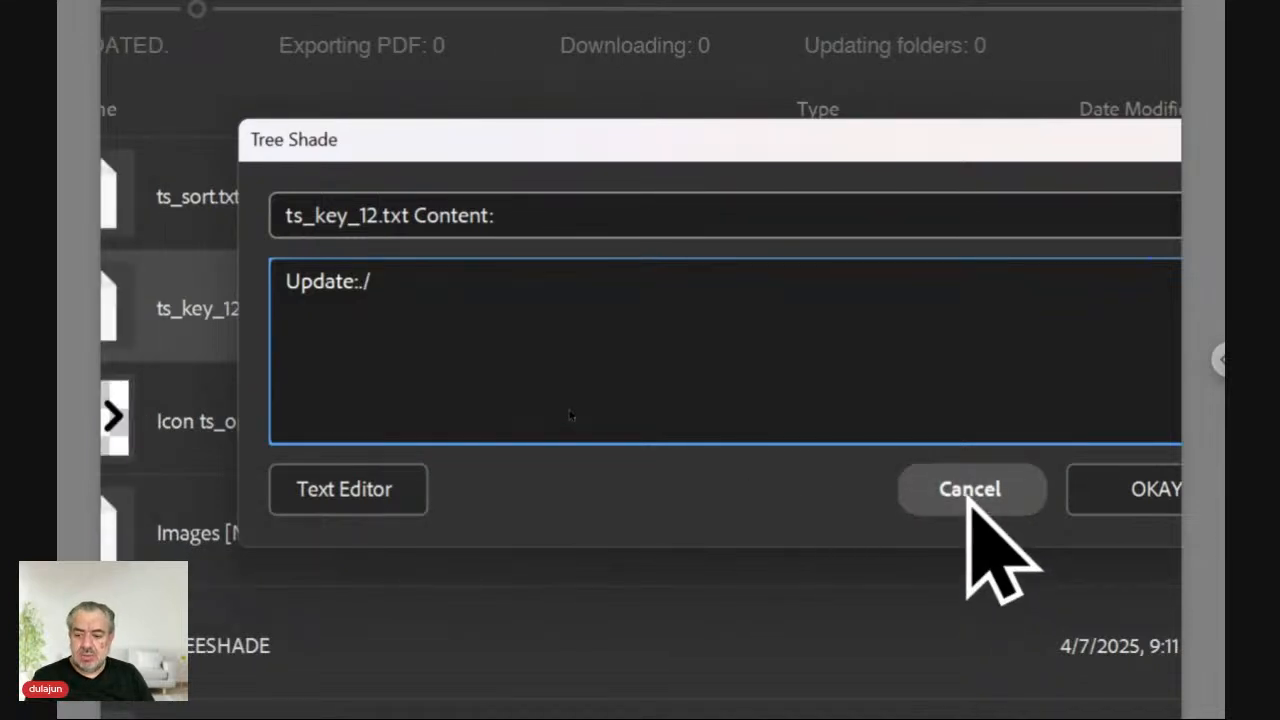
click(970, 500)
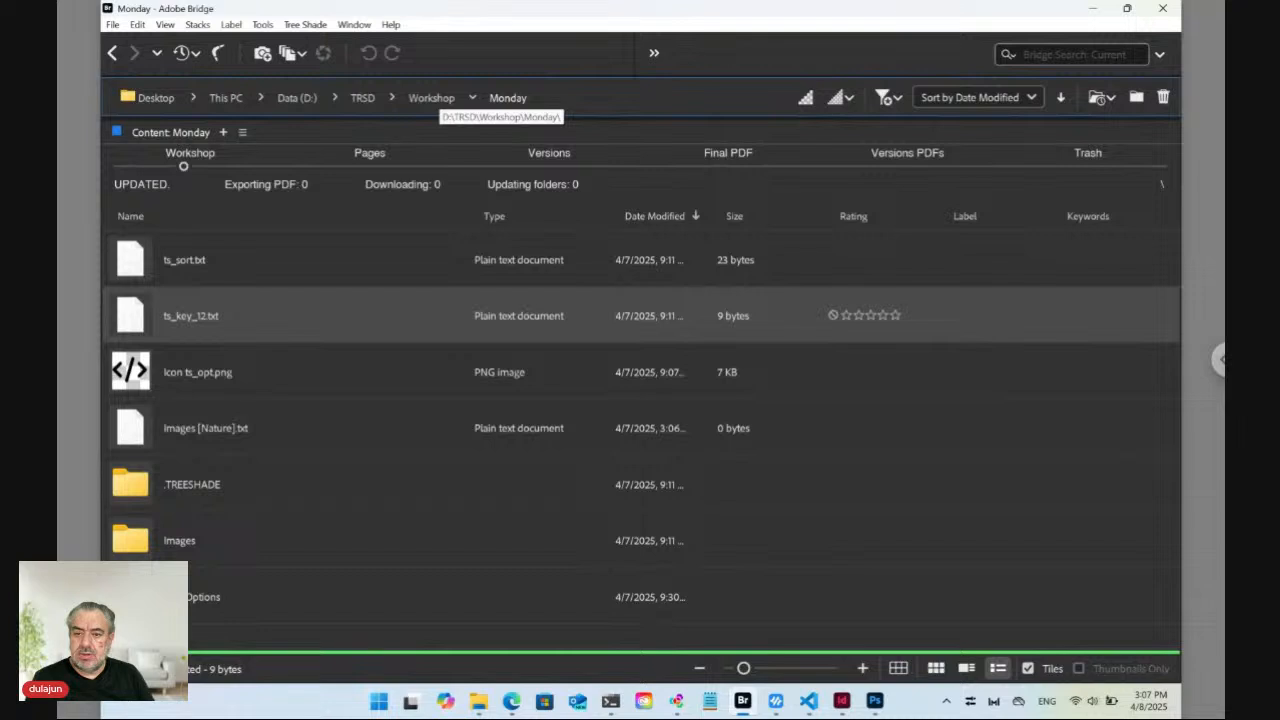
In the Workshop folder, make a new folder named 'Teusday' with Ctrl+Shift+N and open it.
click(431, 98)
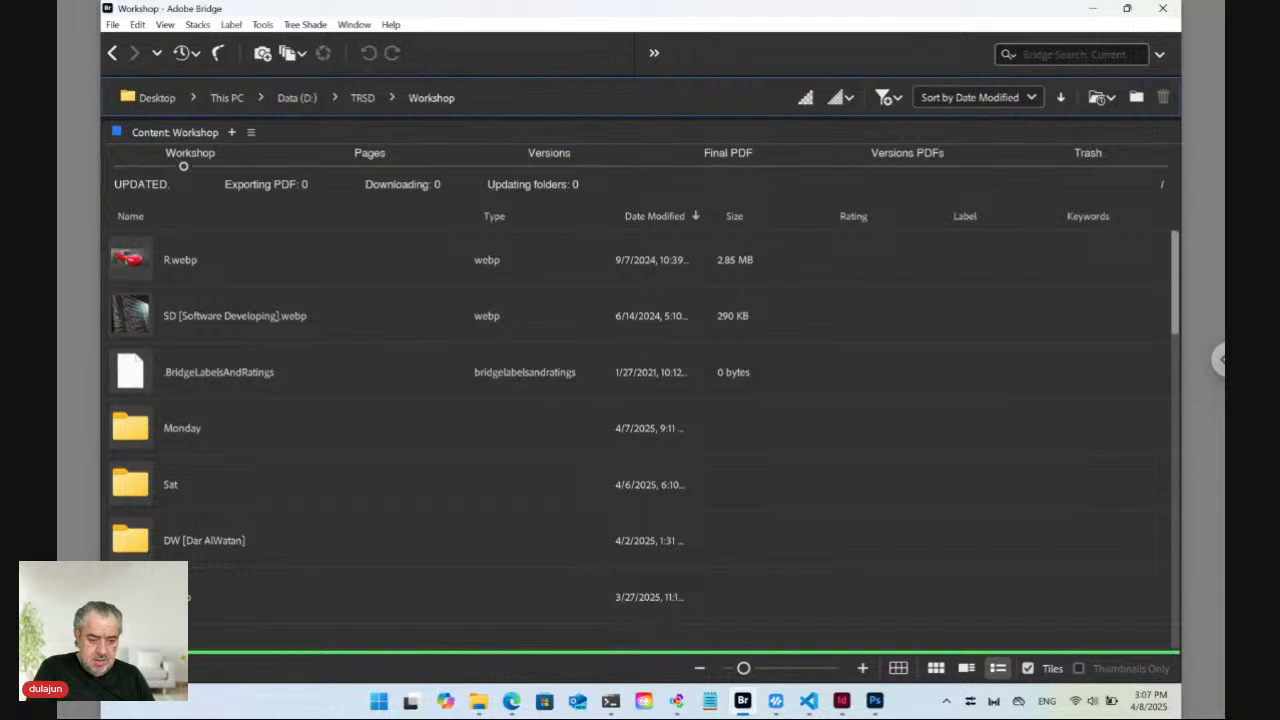
key(ctrl+shift+n)
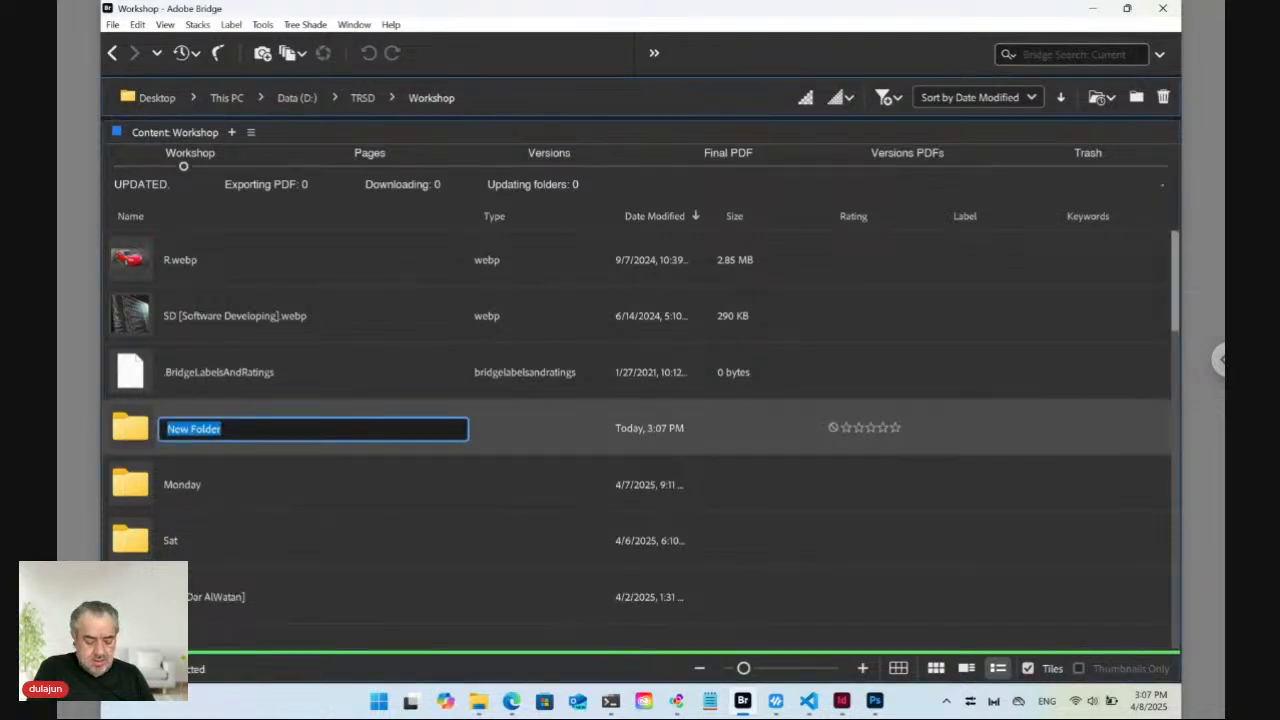
text(Te)
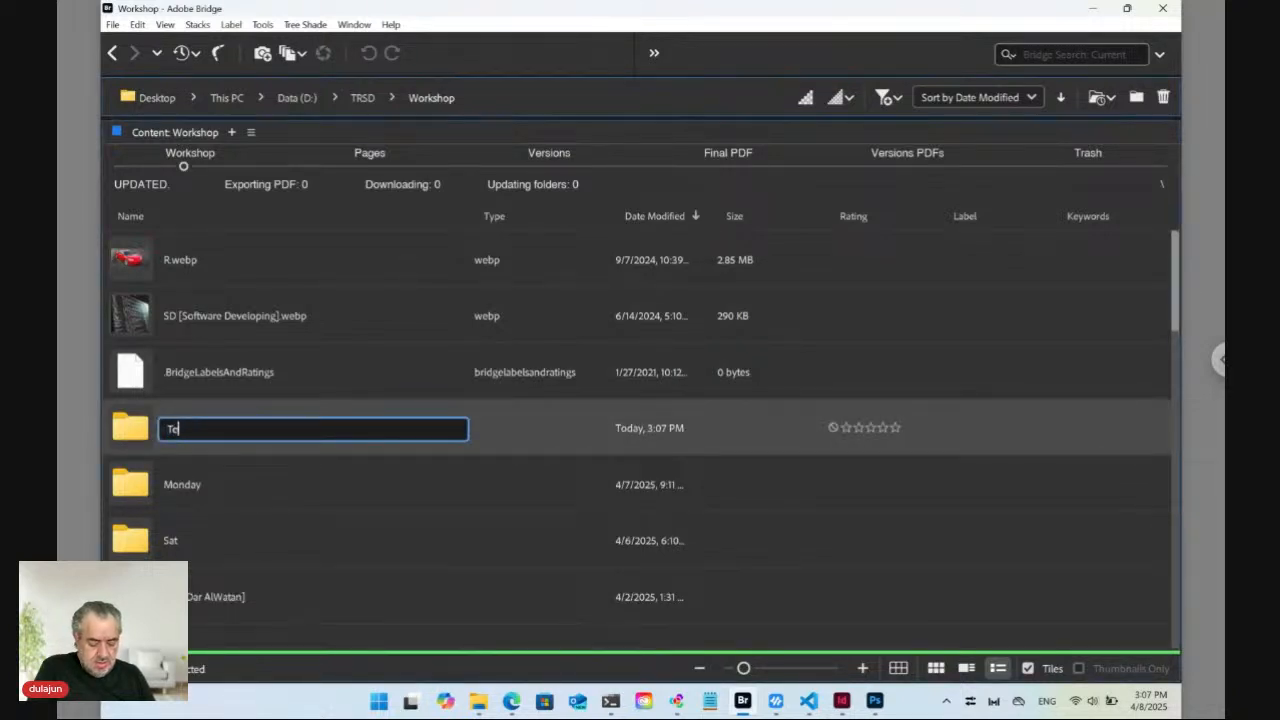
text(usday)
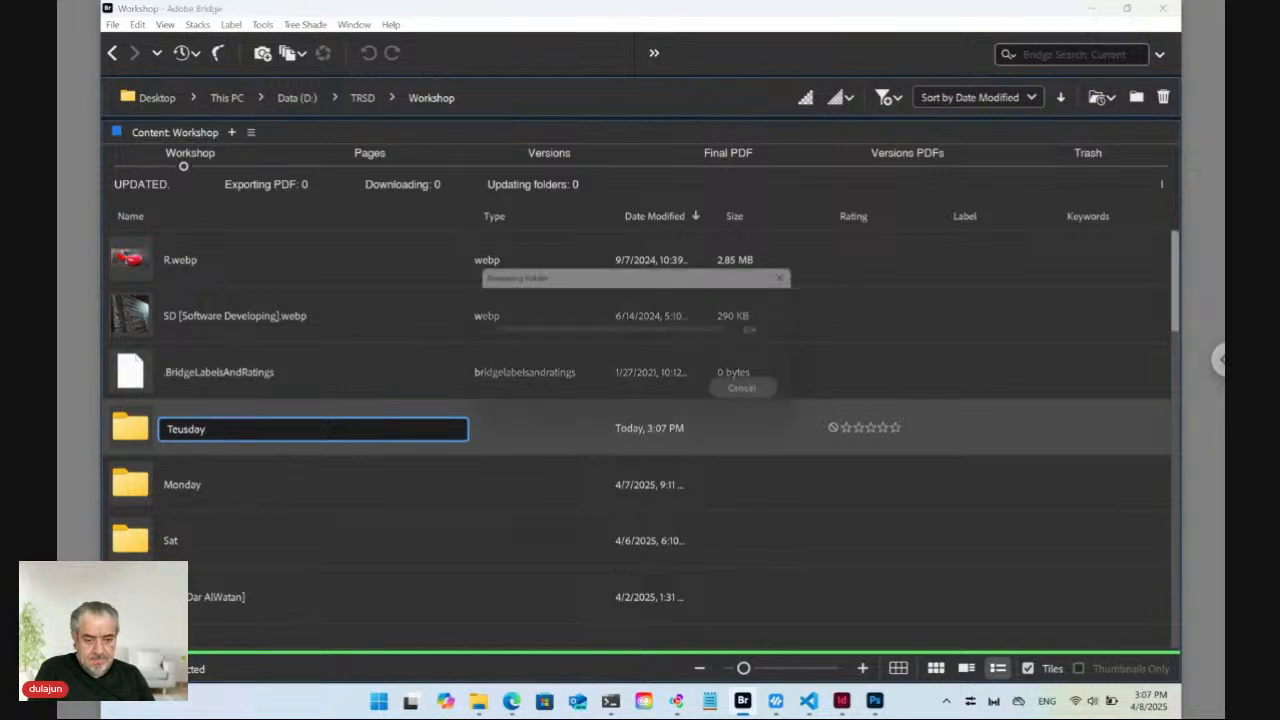
key(Return)
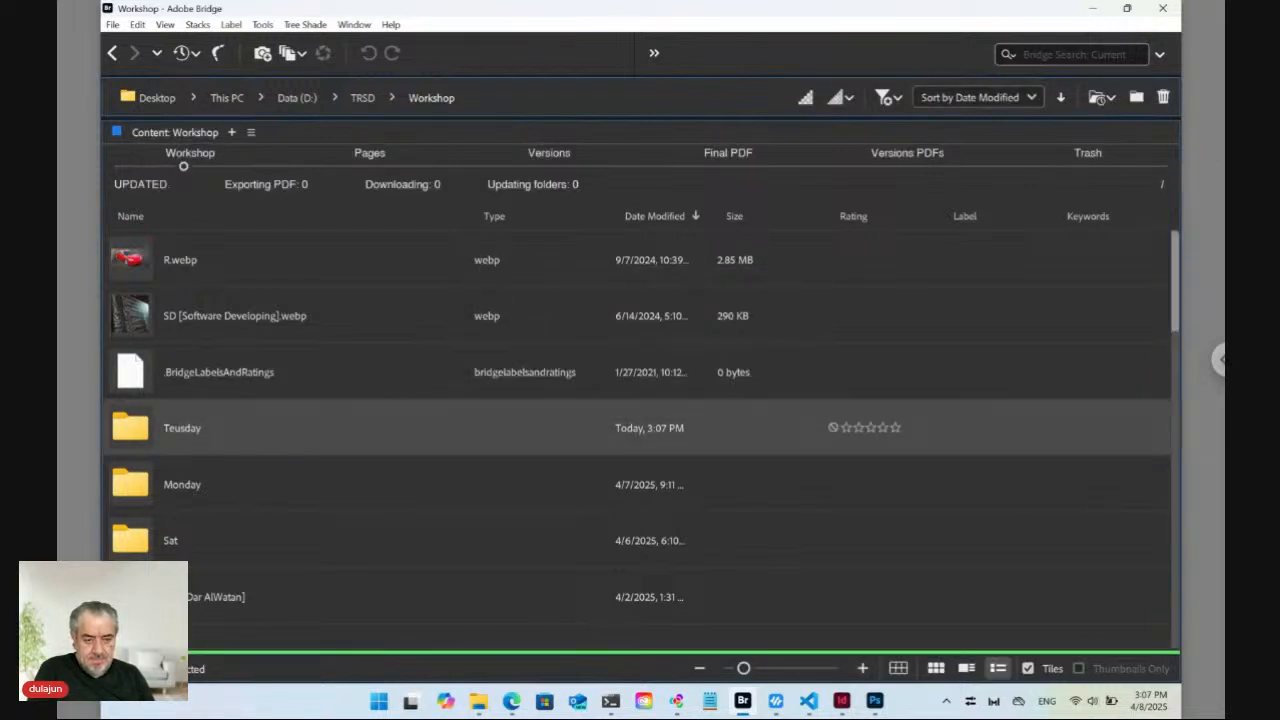
key(Return)
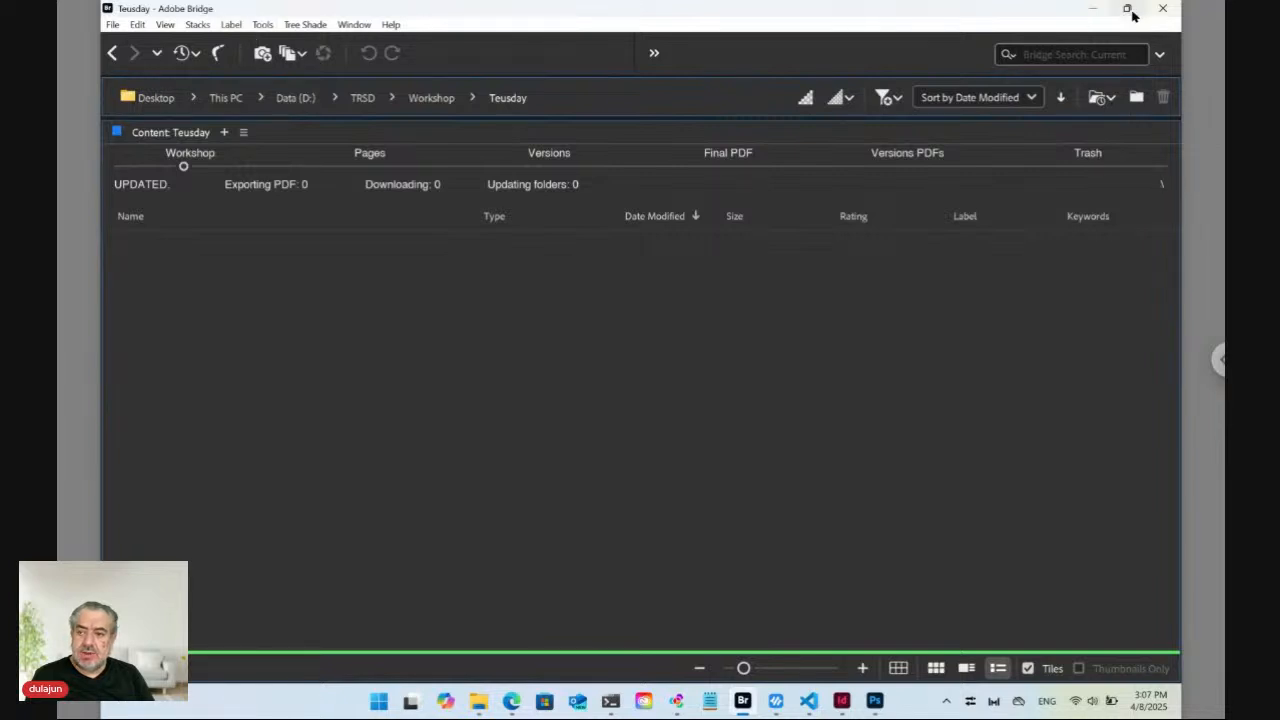
Snap Bridge to the right half of the screen and Edge to the left half.
mouse_move(1130, 12)
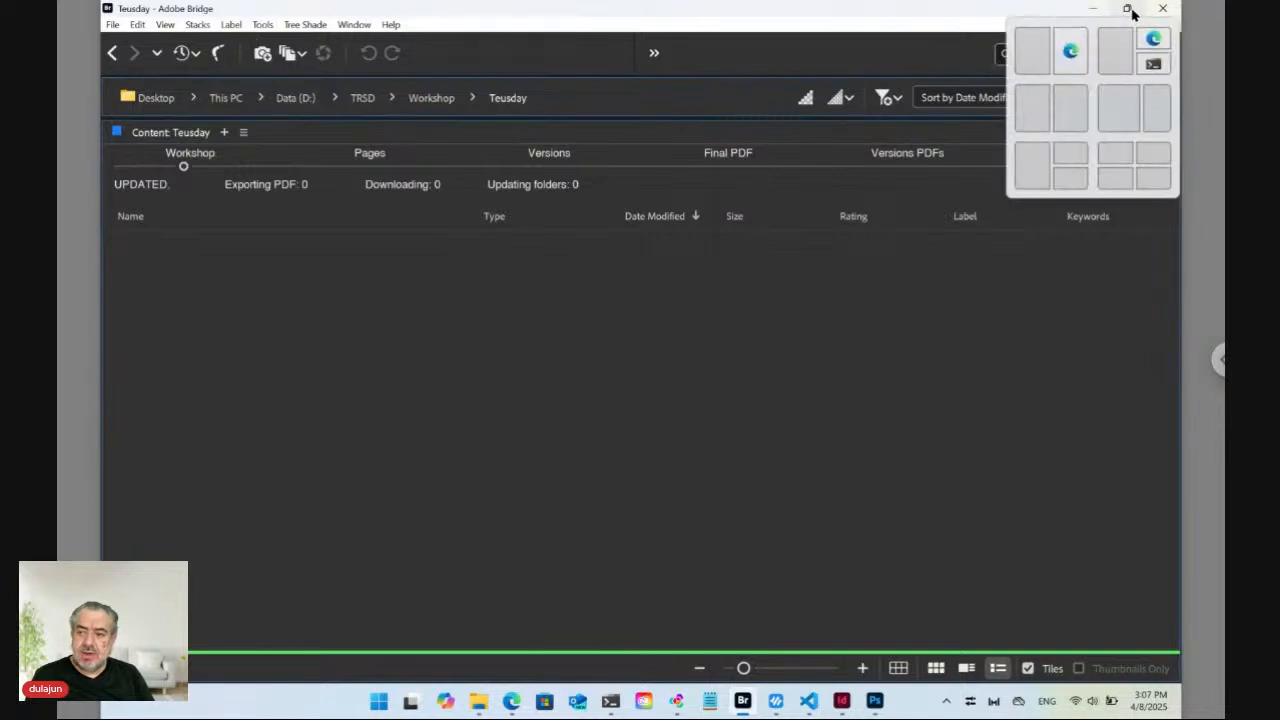
click(1069, 112)
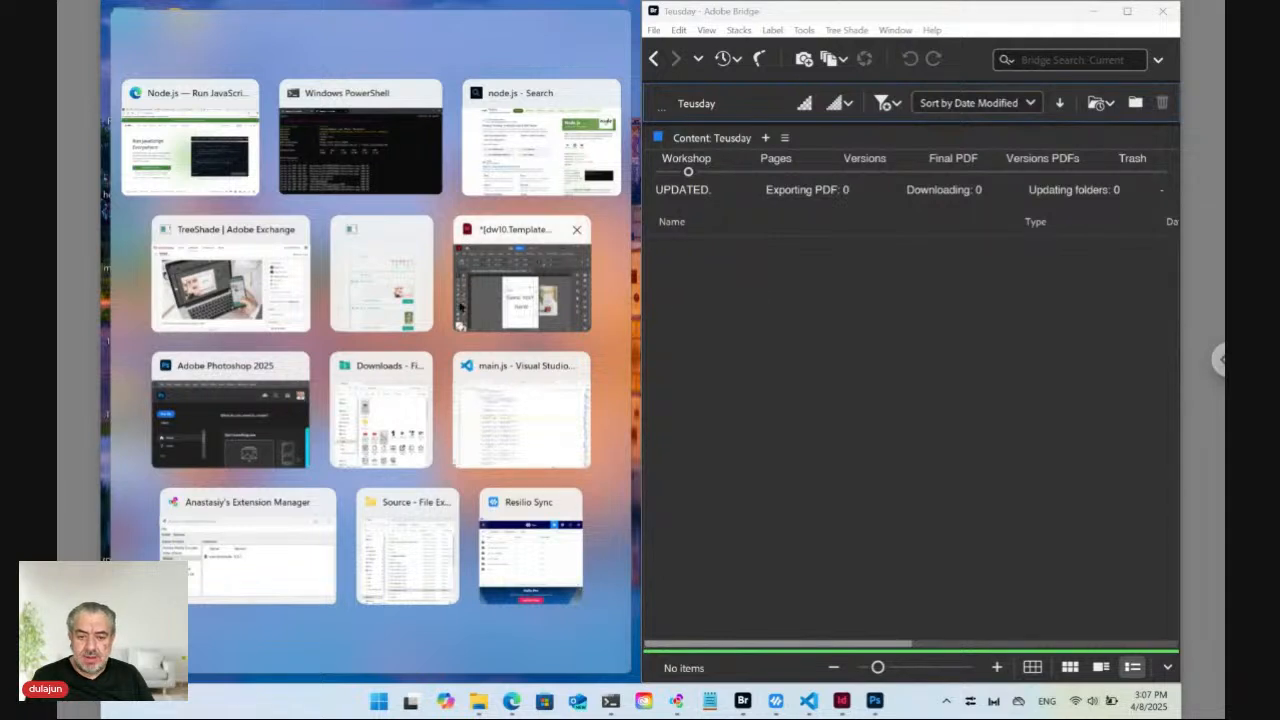
click(398, 292)
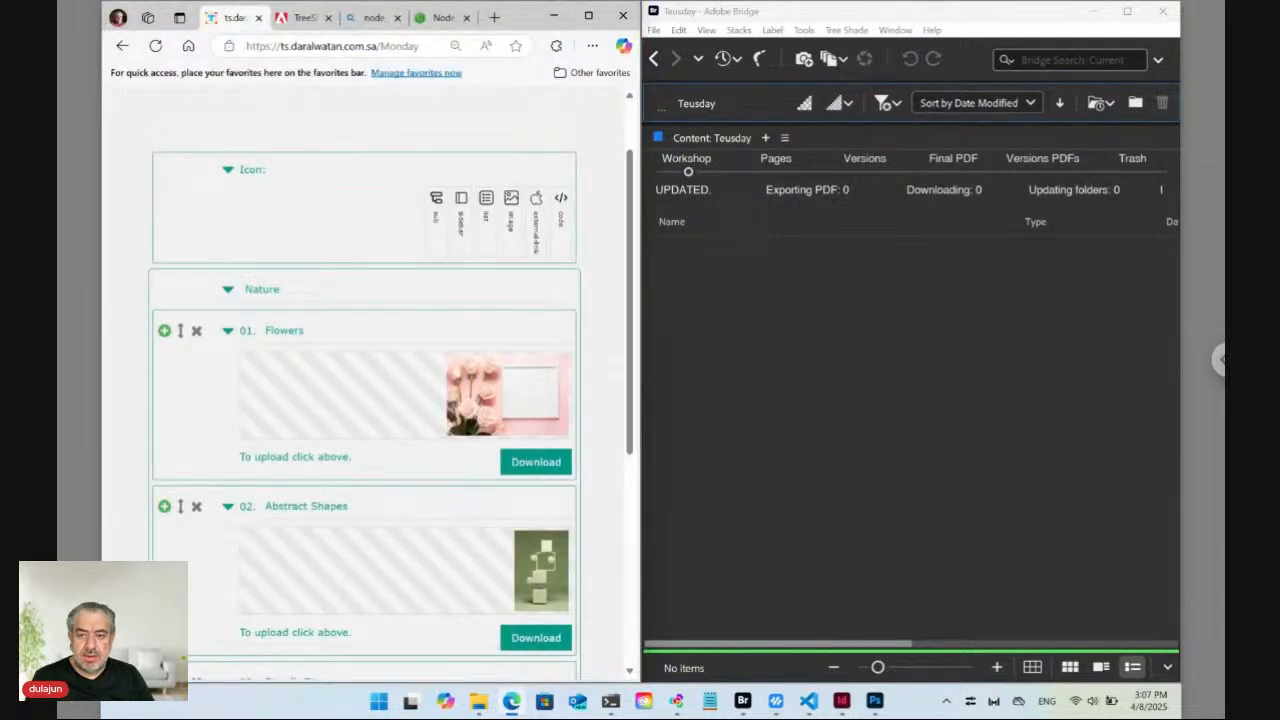
Change 'Monday' to 'Teusday' at the end of the site address and load it.
click(387, 47)
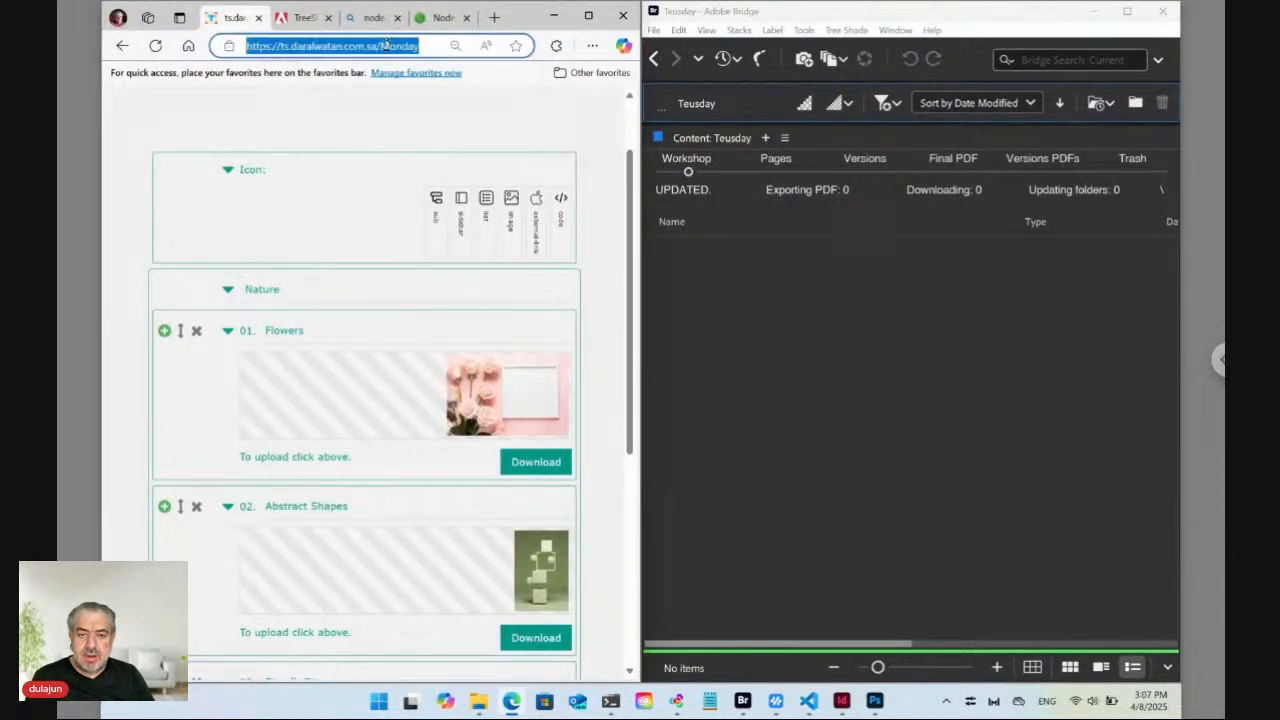
click(384, 46)
drag(383, 46, 420, 46)
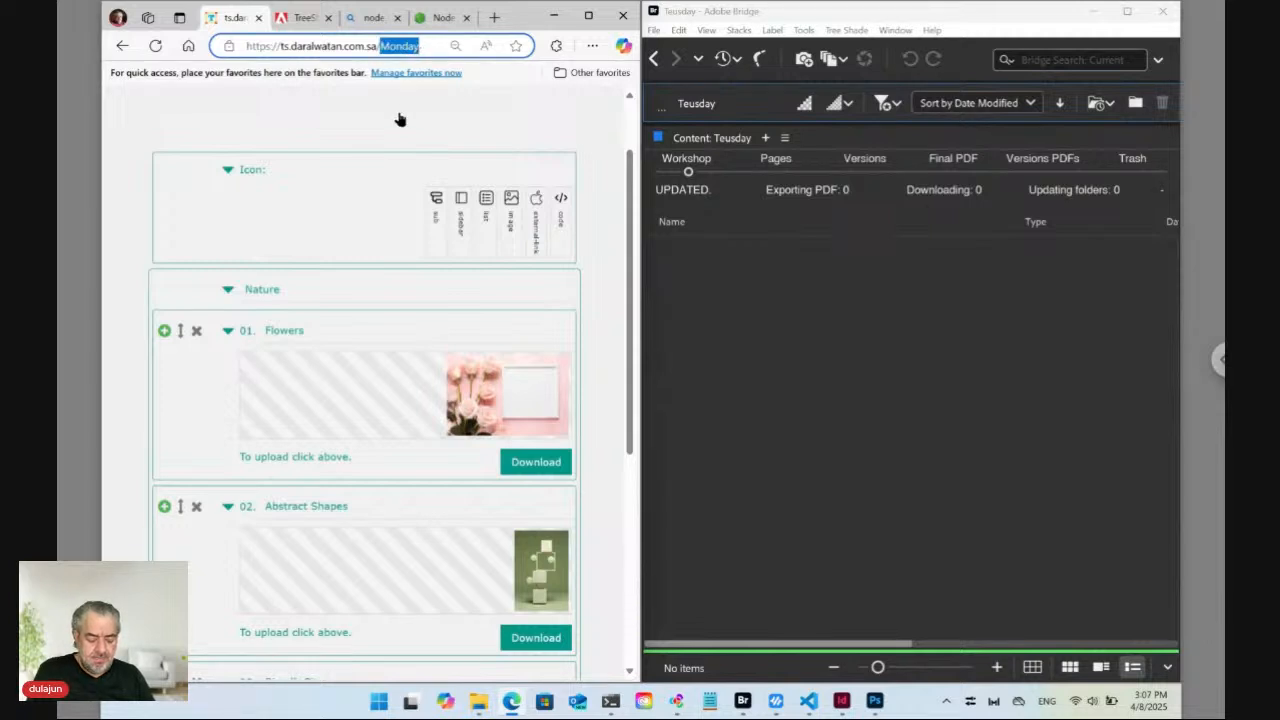
text(Teus)
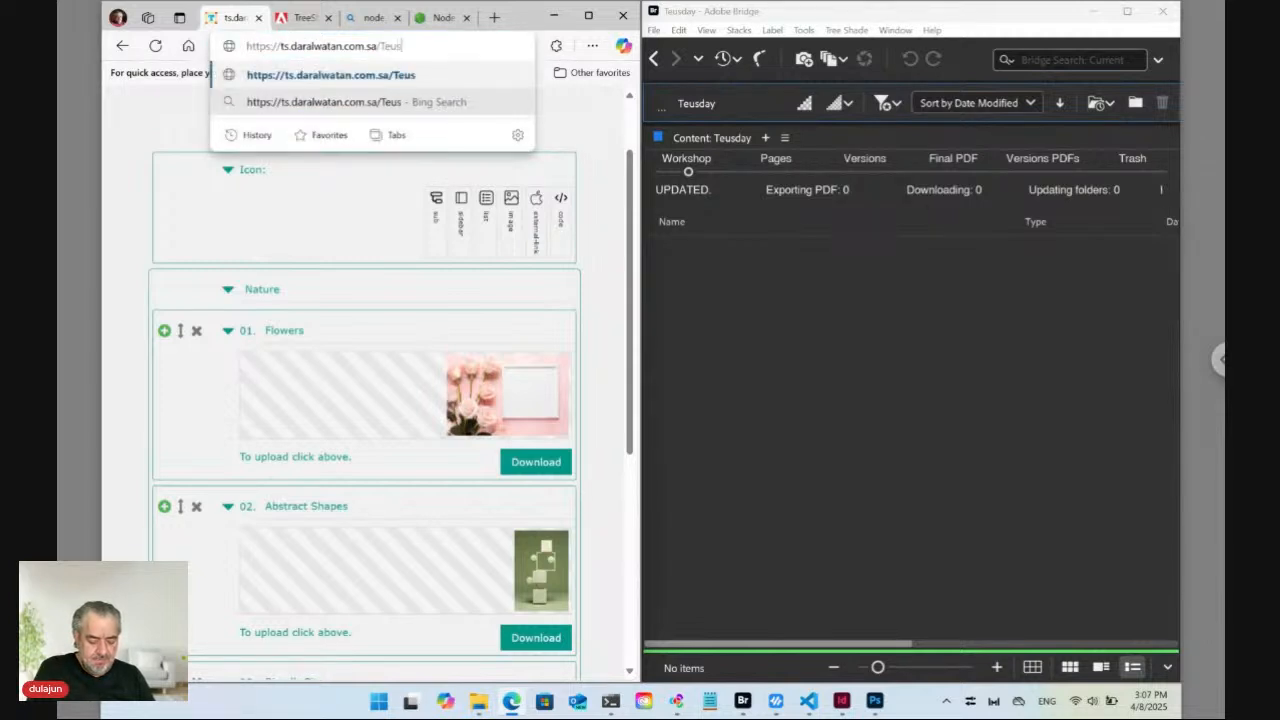
text(day)
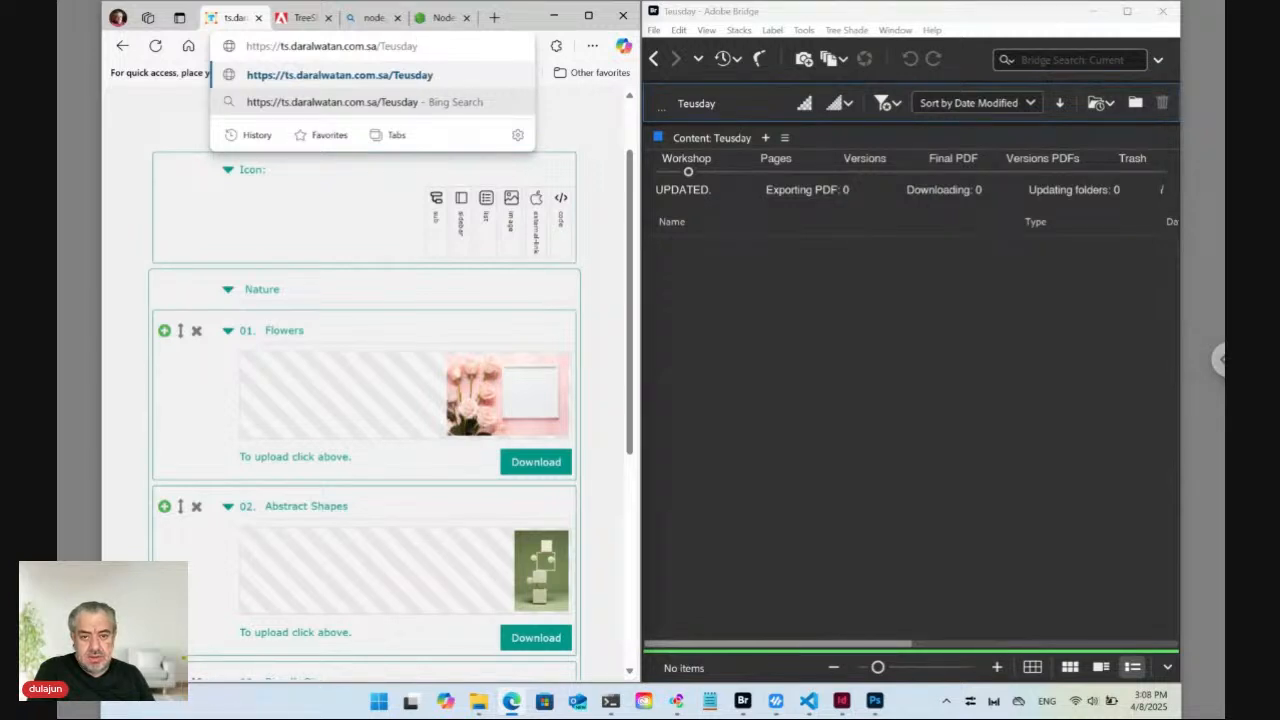
key(Return)
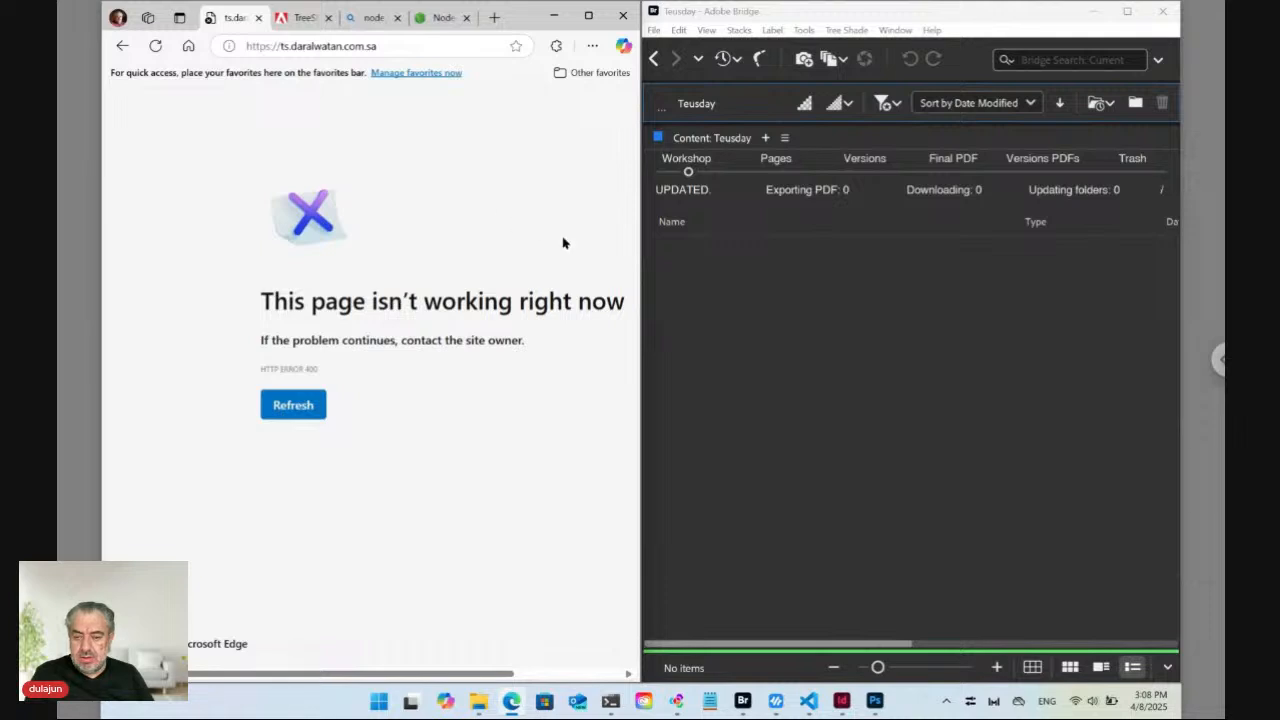
Start a new Notepad note containing 'Update:./'.
click(699, 302)
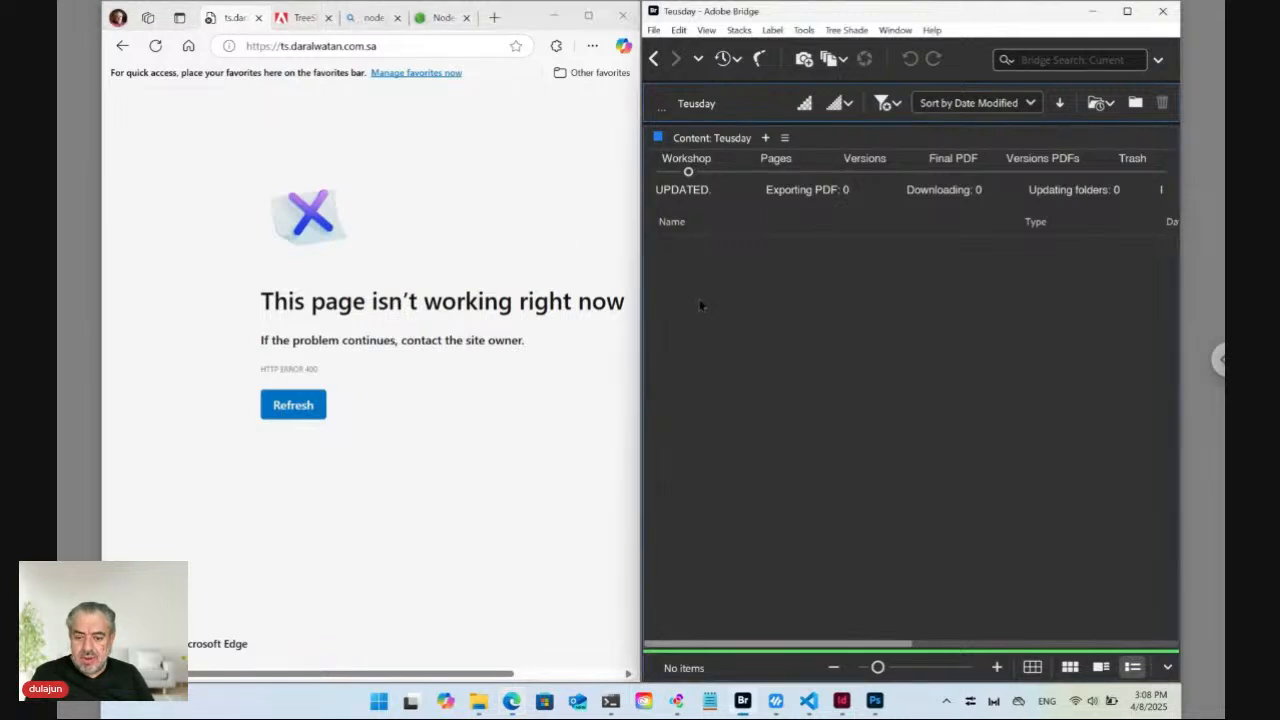
click(712, 703)
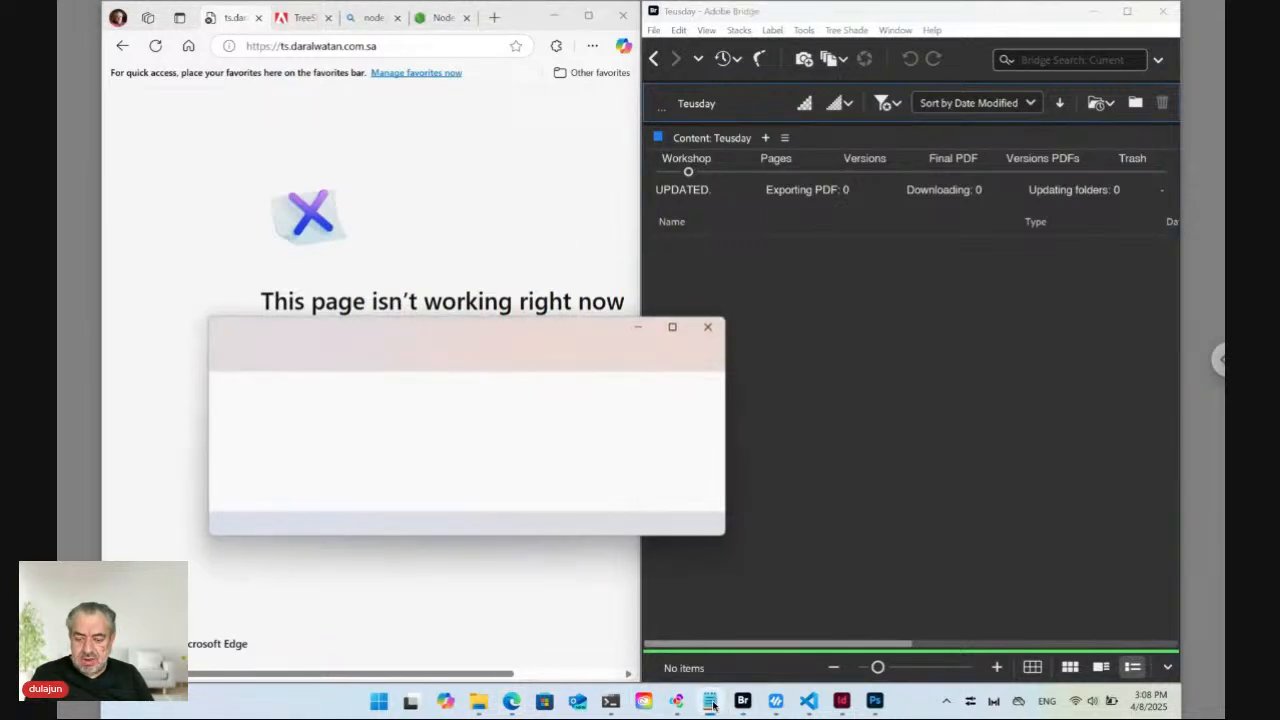
text(Update)
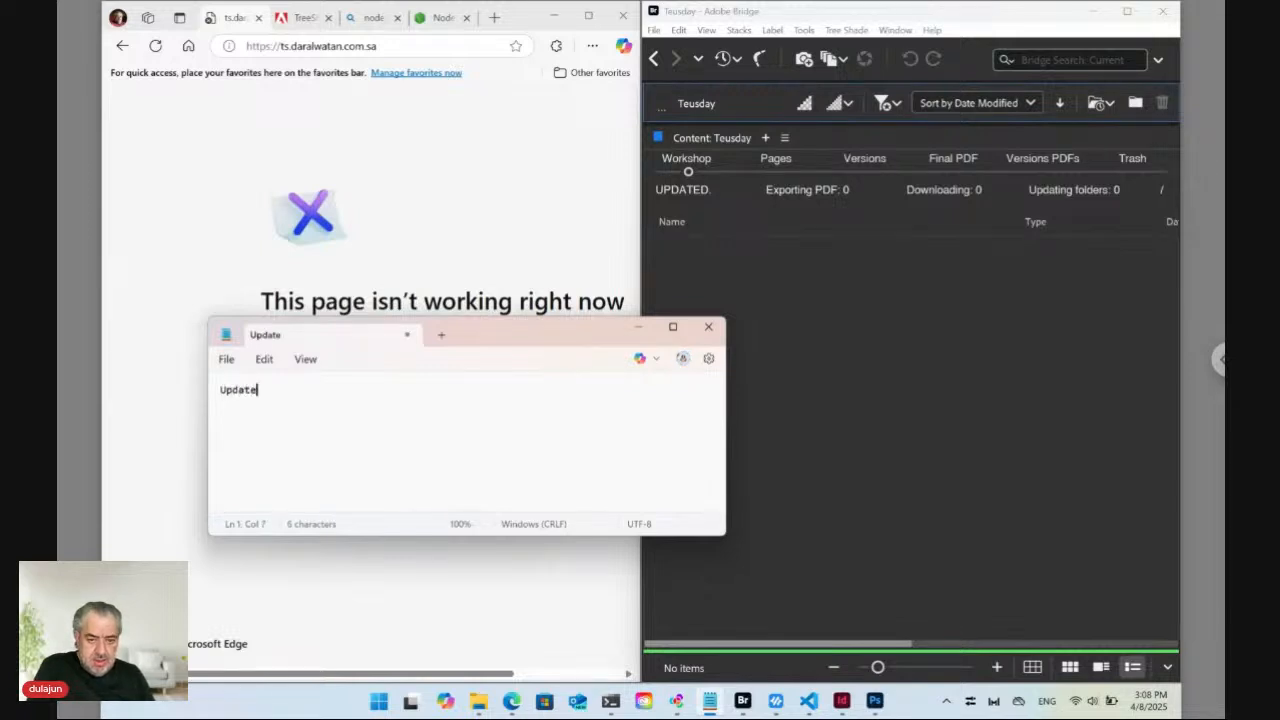
text(:./)
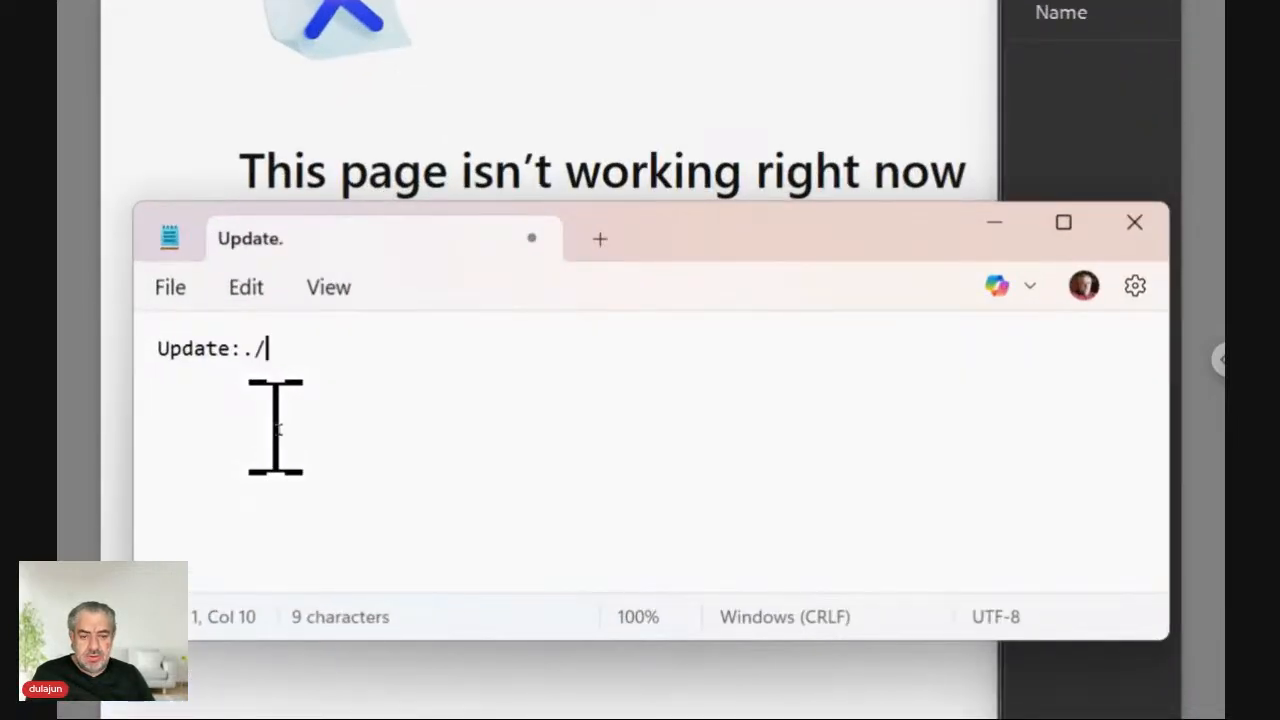
Save the note as 'Data ts_key.txt' in the Workshop\Teusday folder.
key(ctrl+s)
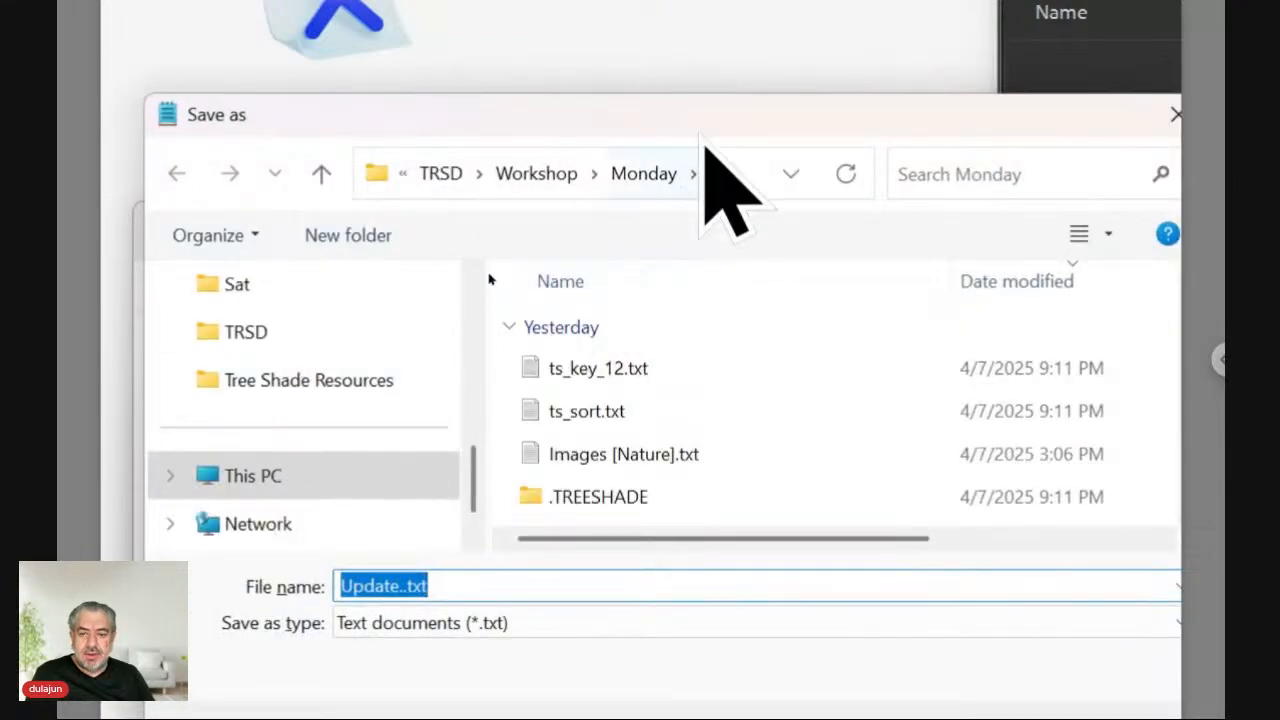
click(560, 175)
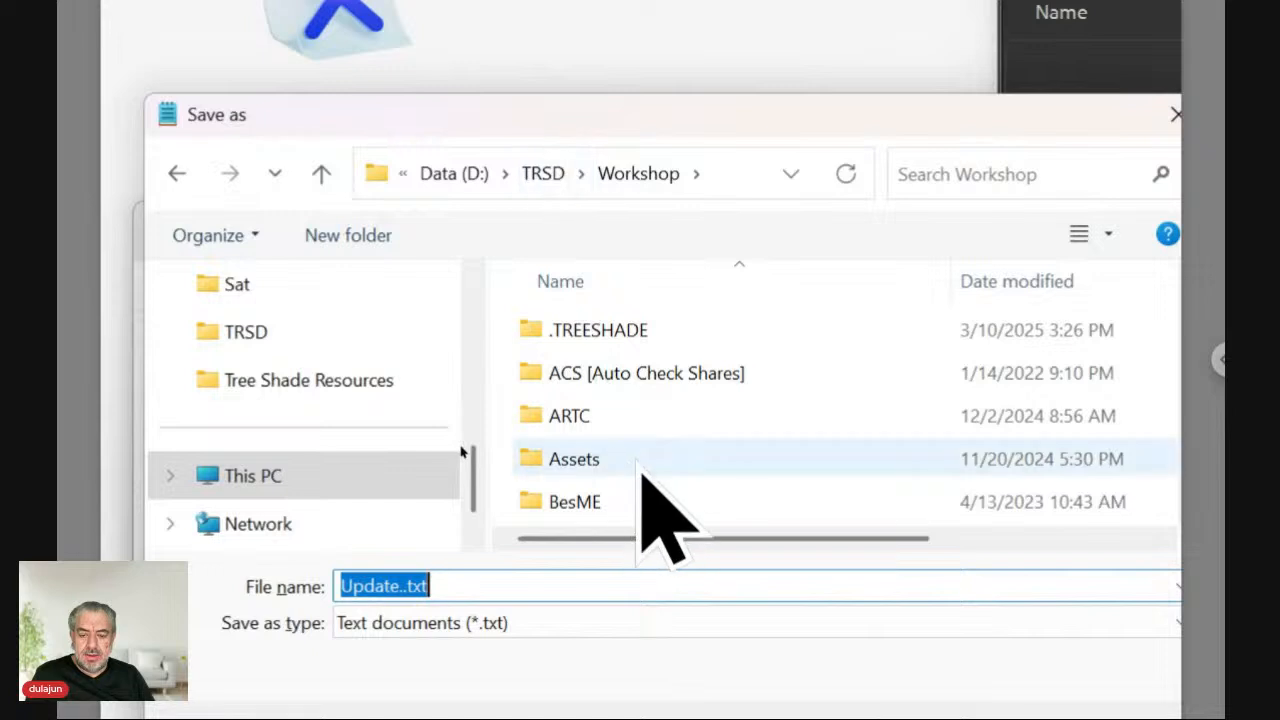
click(640, 468)
key(t)
key(e)
key(u)
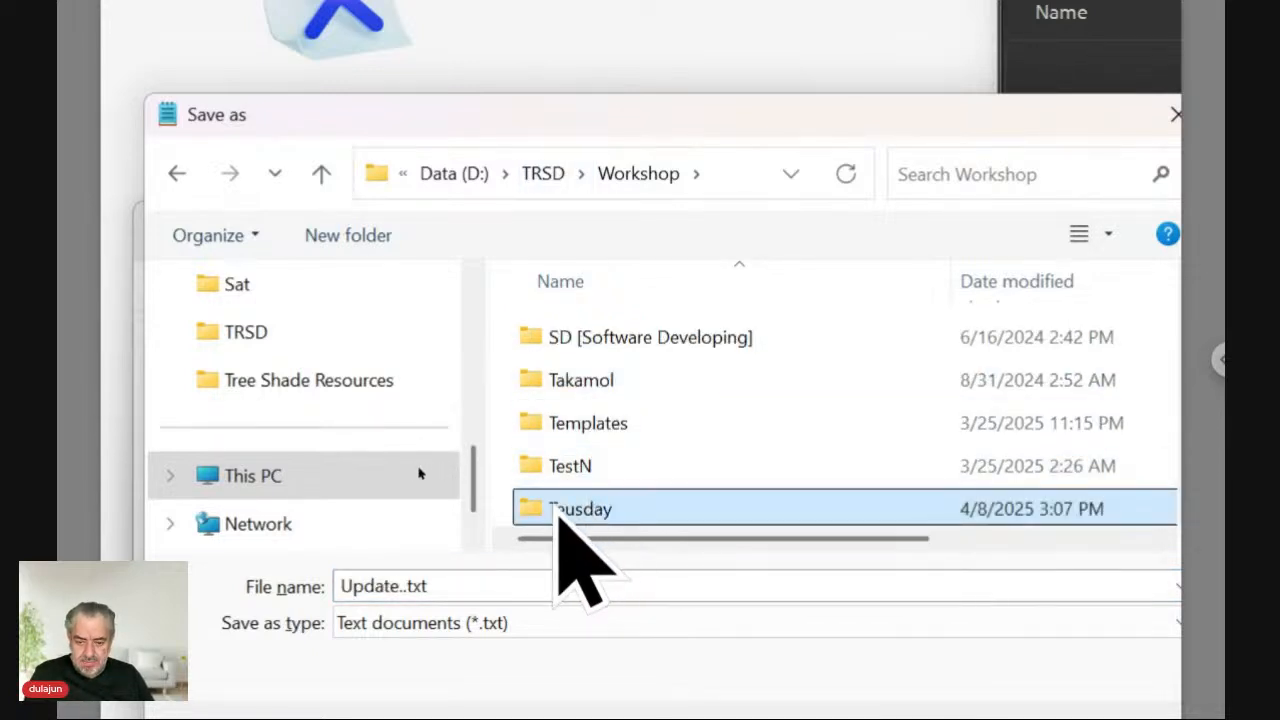
double_click(534, 516)
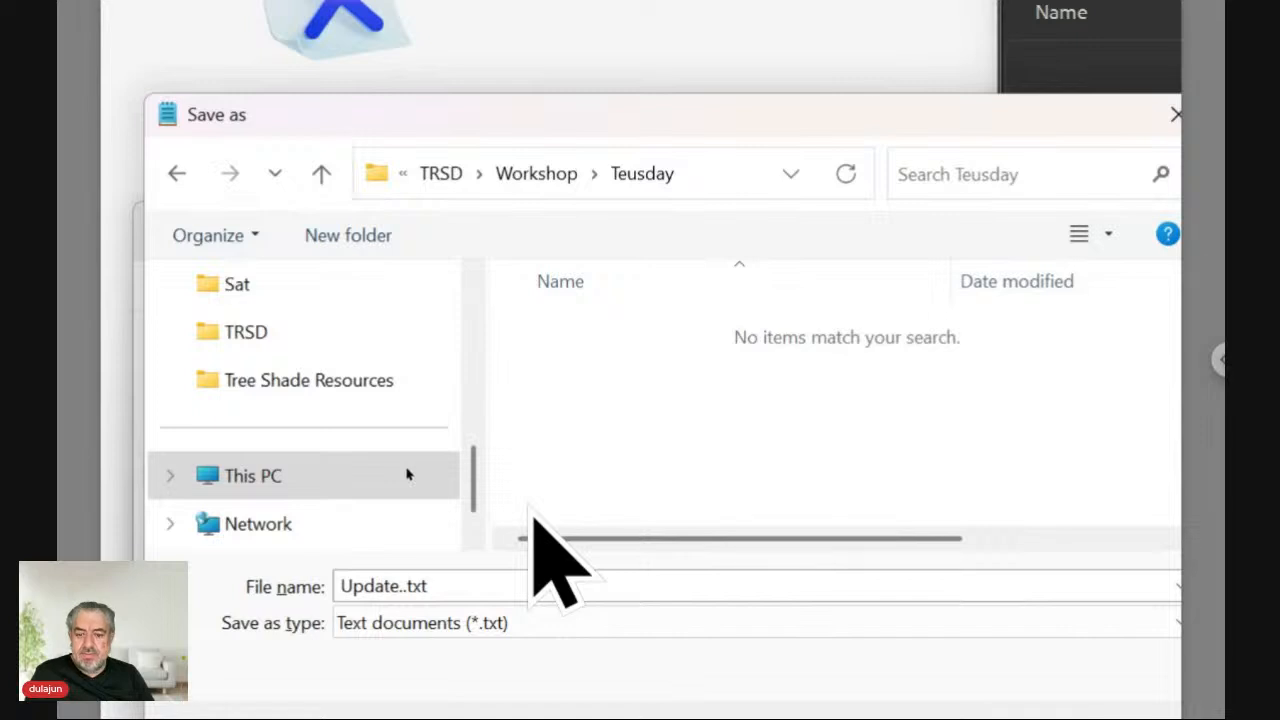
double_click(400, 585)
key(Left)
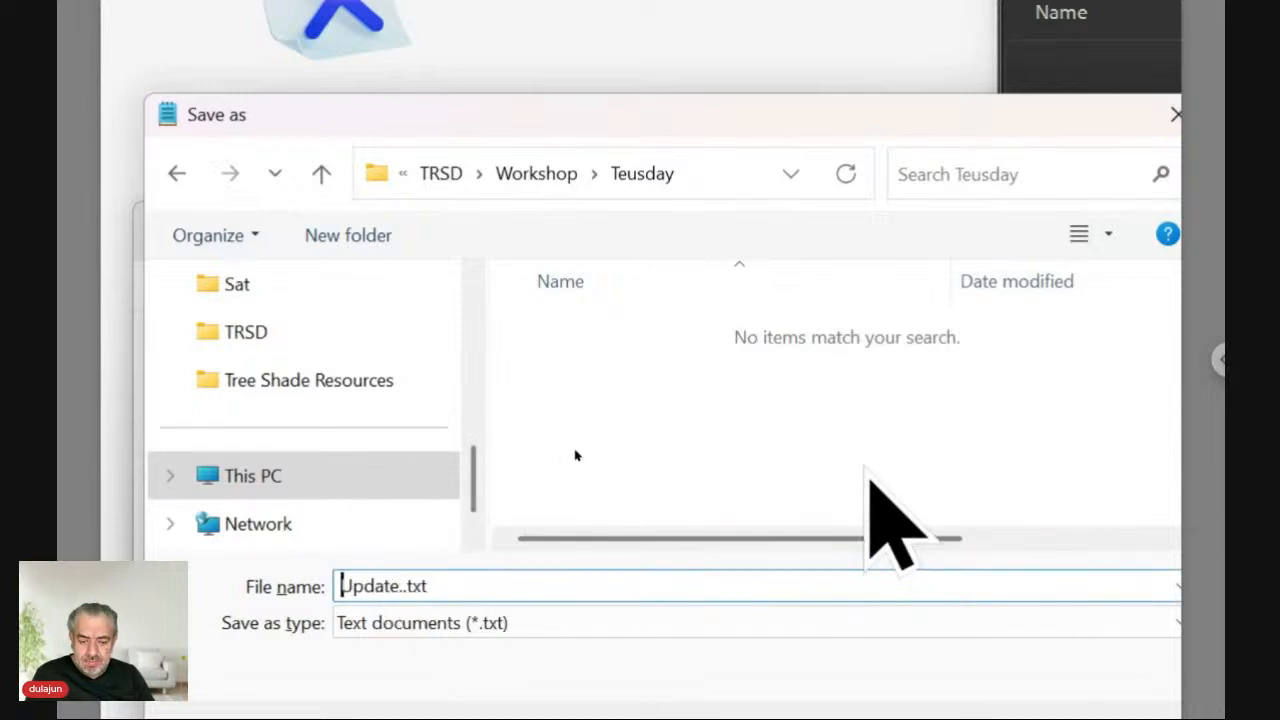
key(Delete)
key(Delete)
key(Delete)
key(Delete)
key(Delete)
key(Delete)
key(Delete)
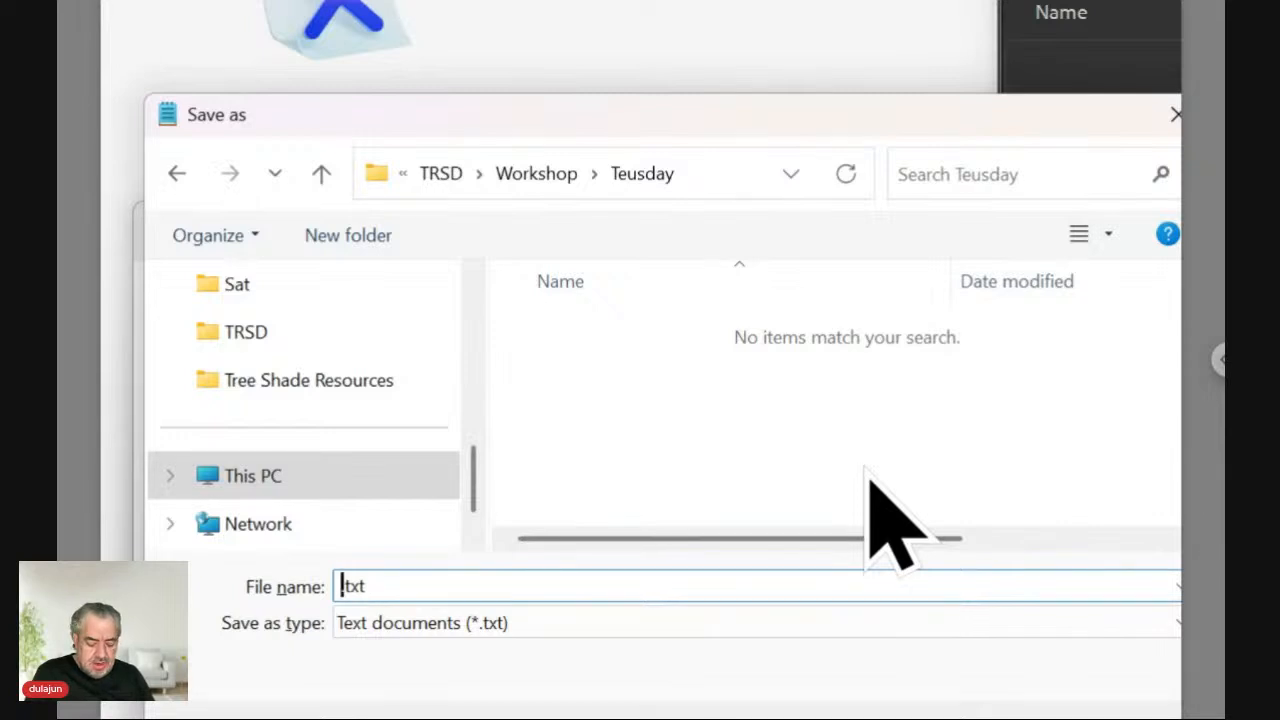
text(Data t)
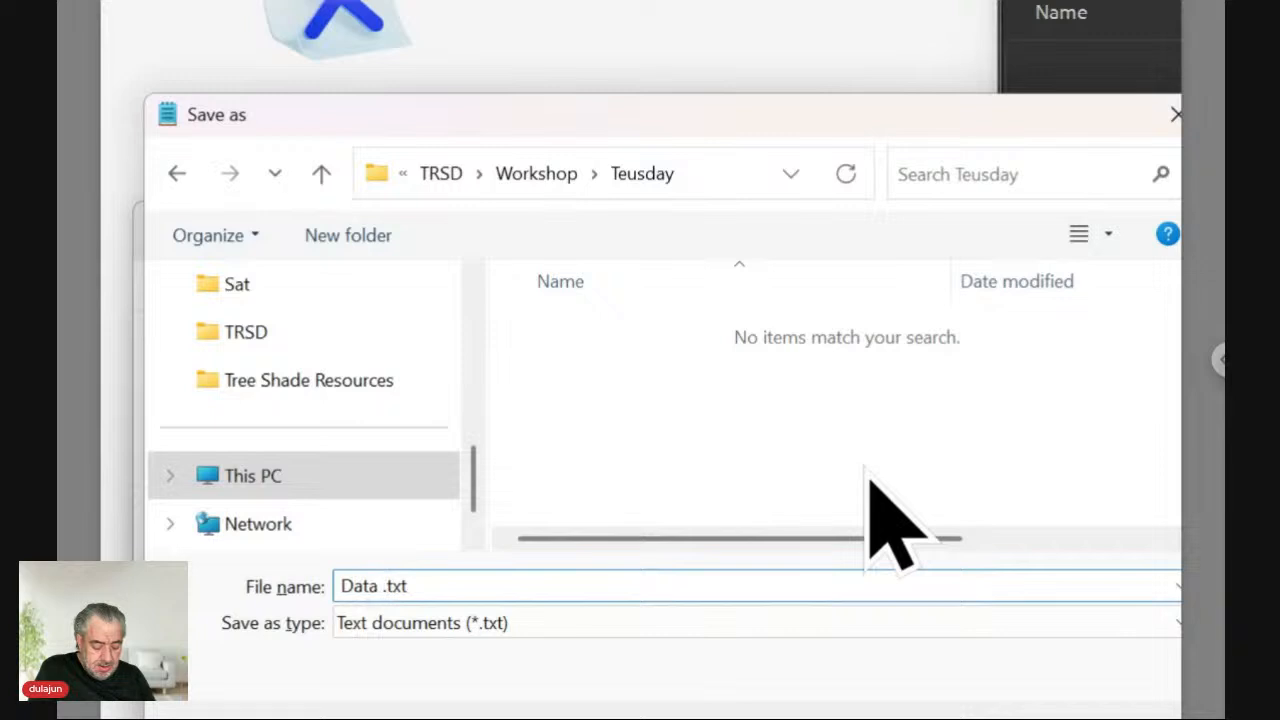
text(s_)
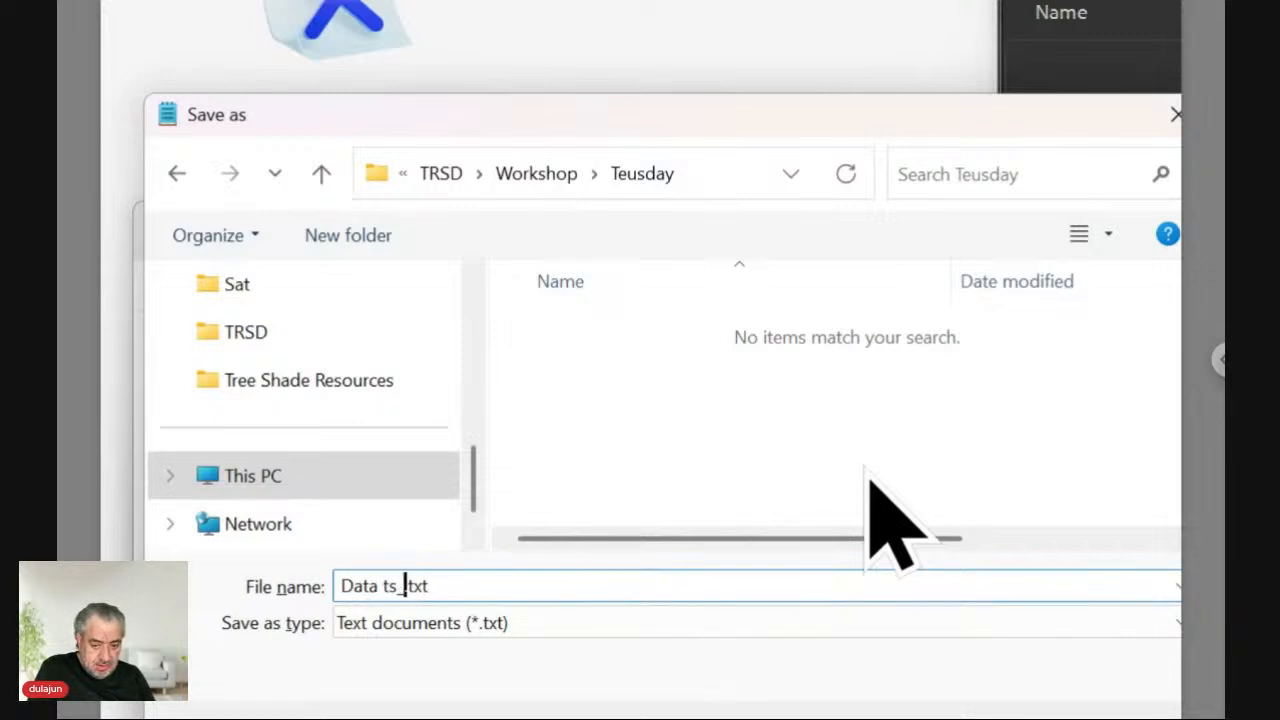
text(key)
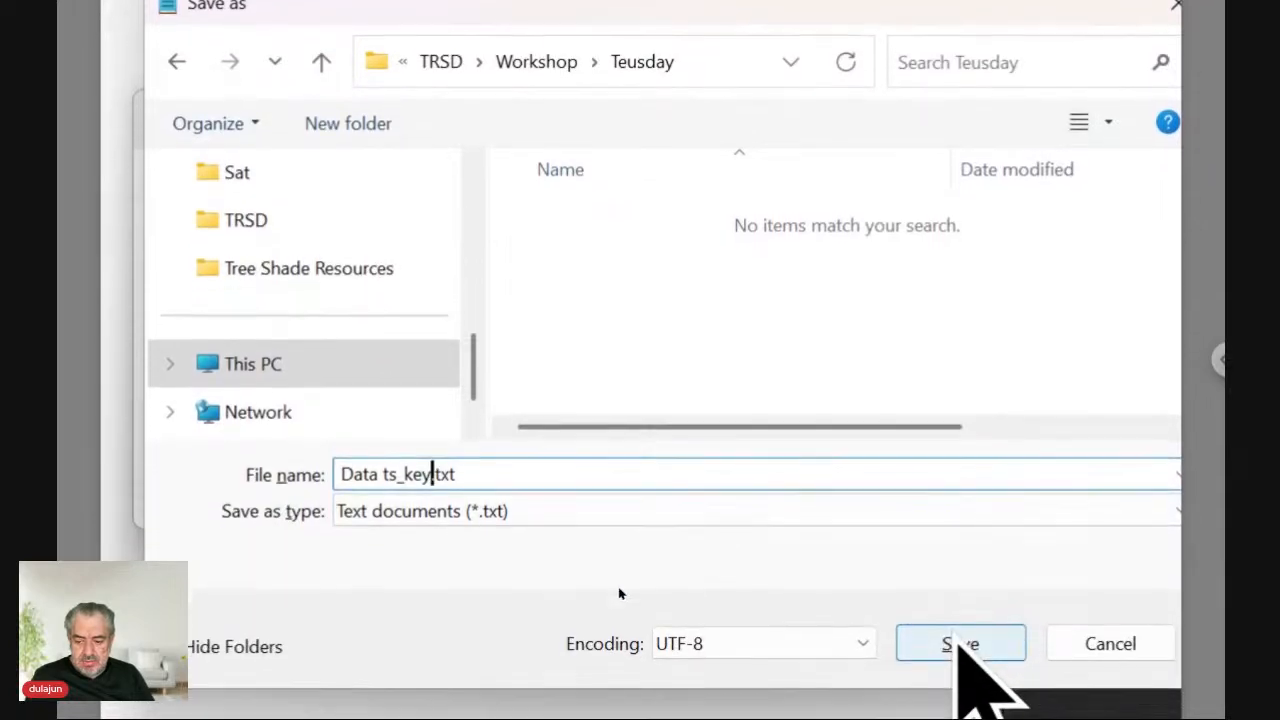
click(958, 641)
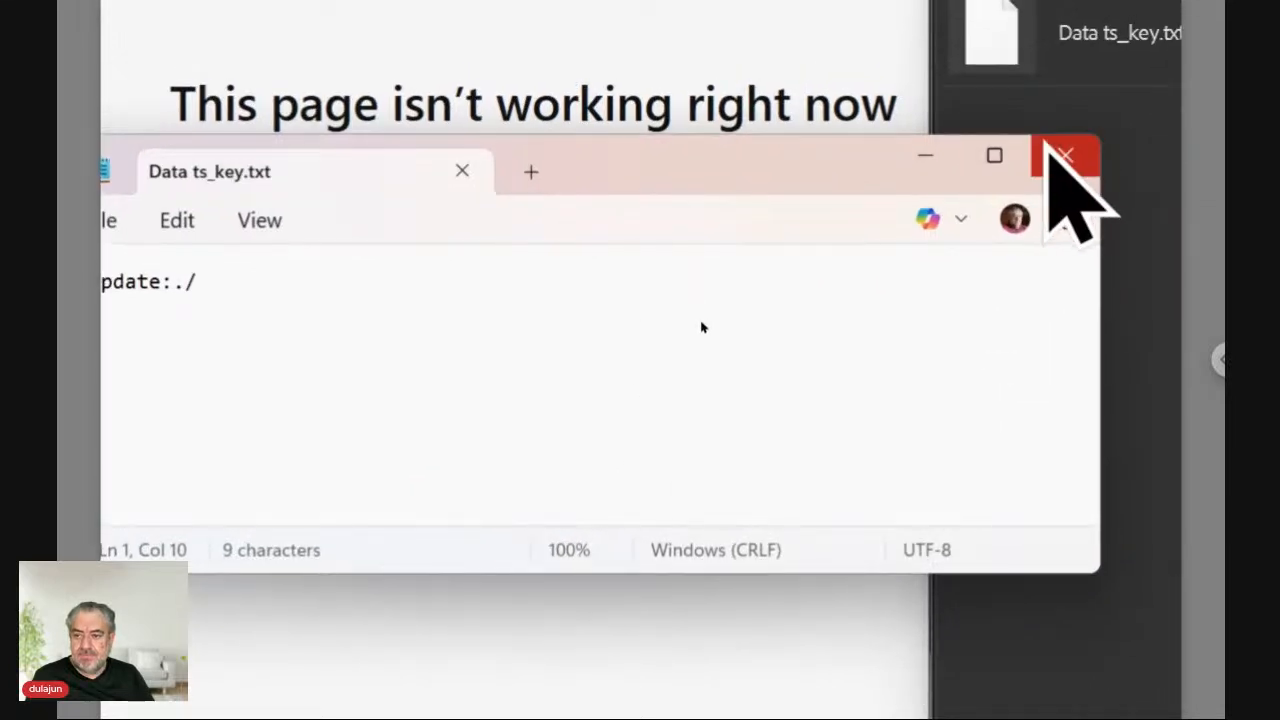
Close the saved note, reload the site in Edge, and place the cursor at the end of the address.
click(1058, 156)
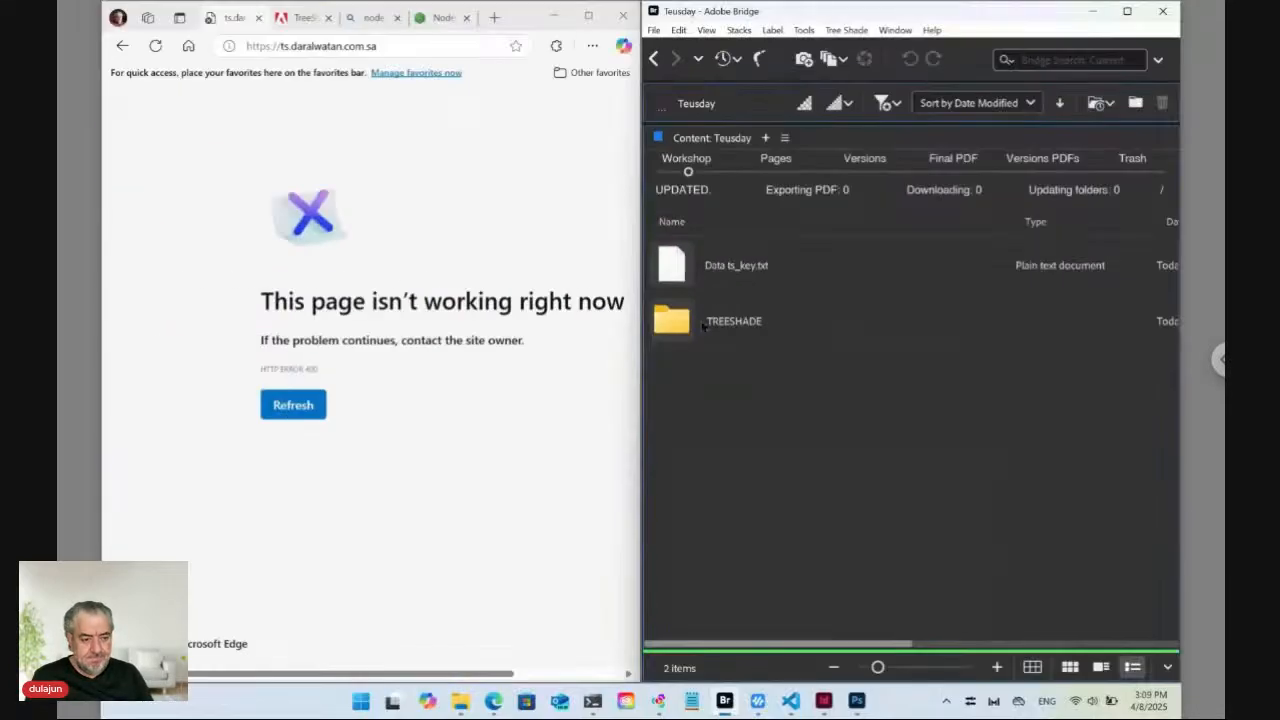
click(318, 45)
key(Return)
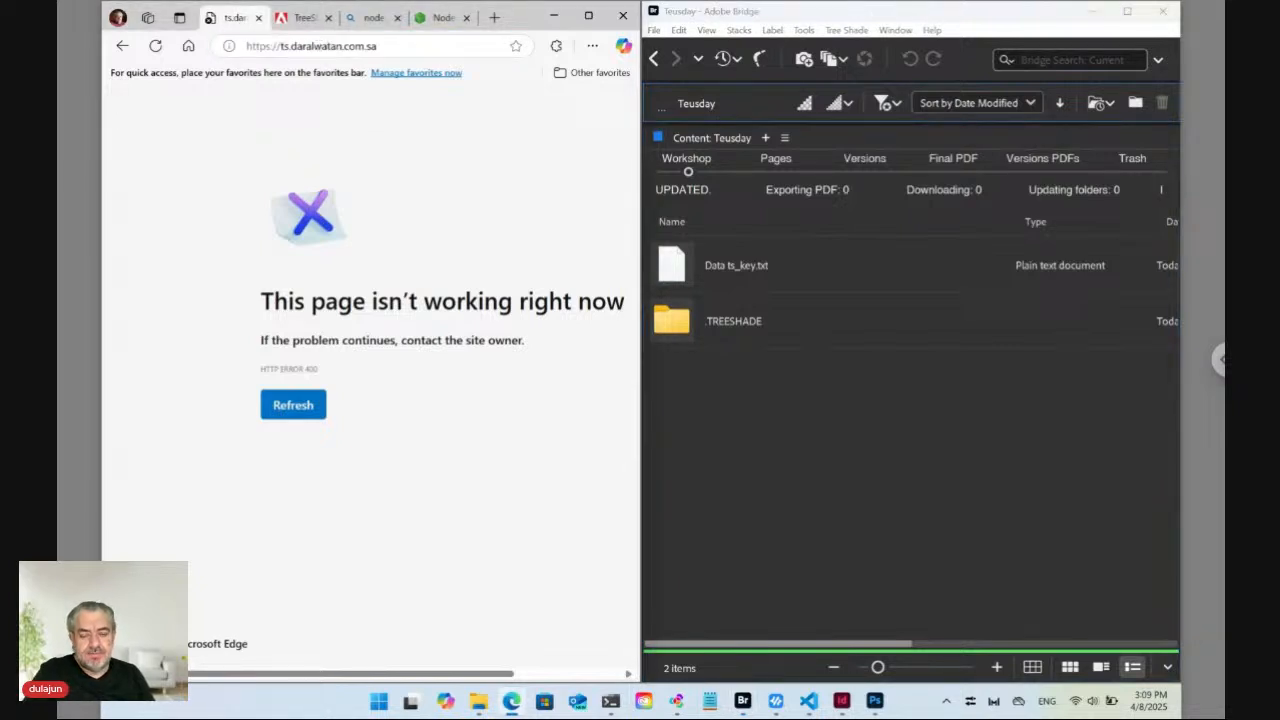
click(383, 46)
click(386, 46)
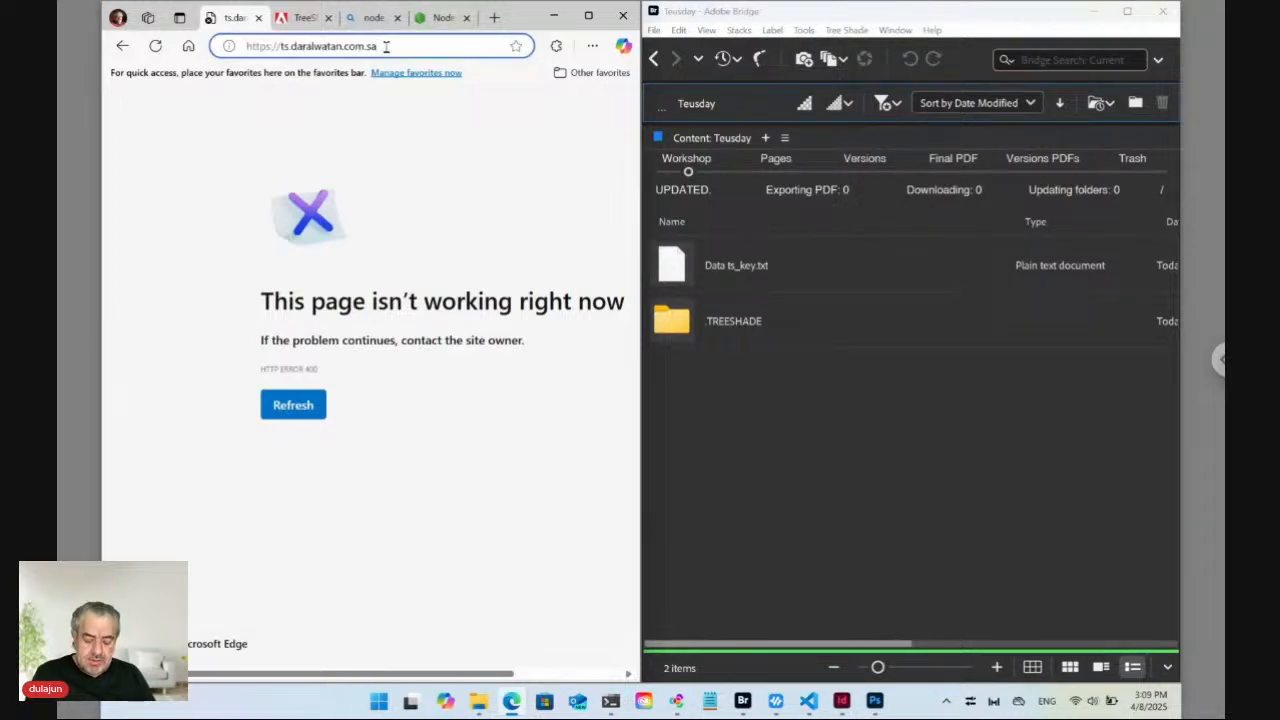
Append '/Teusday' to the site address to load the Auto Design Templates page.
text(/)
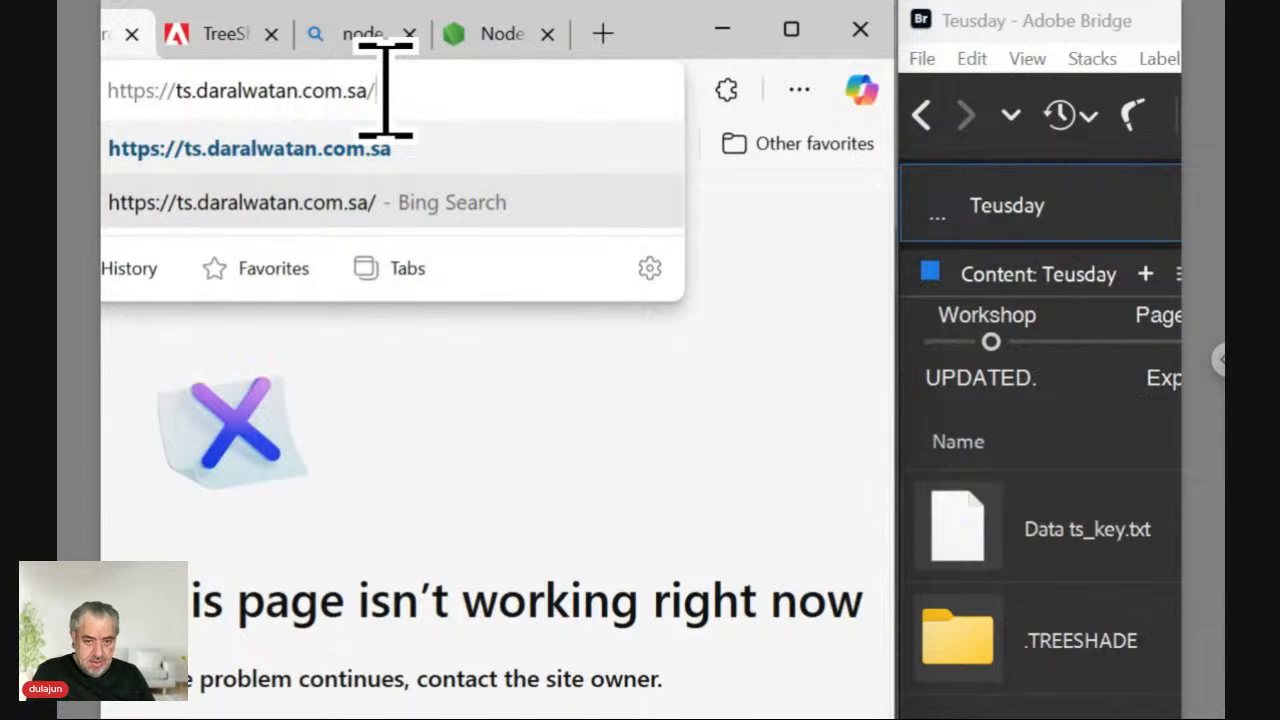
text(Teus)
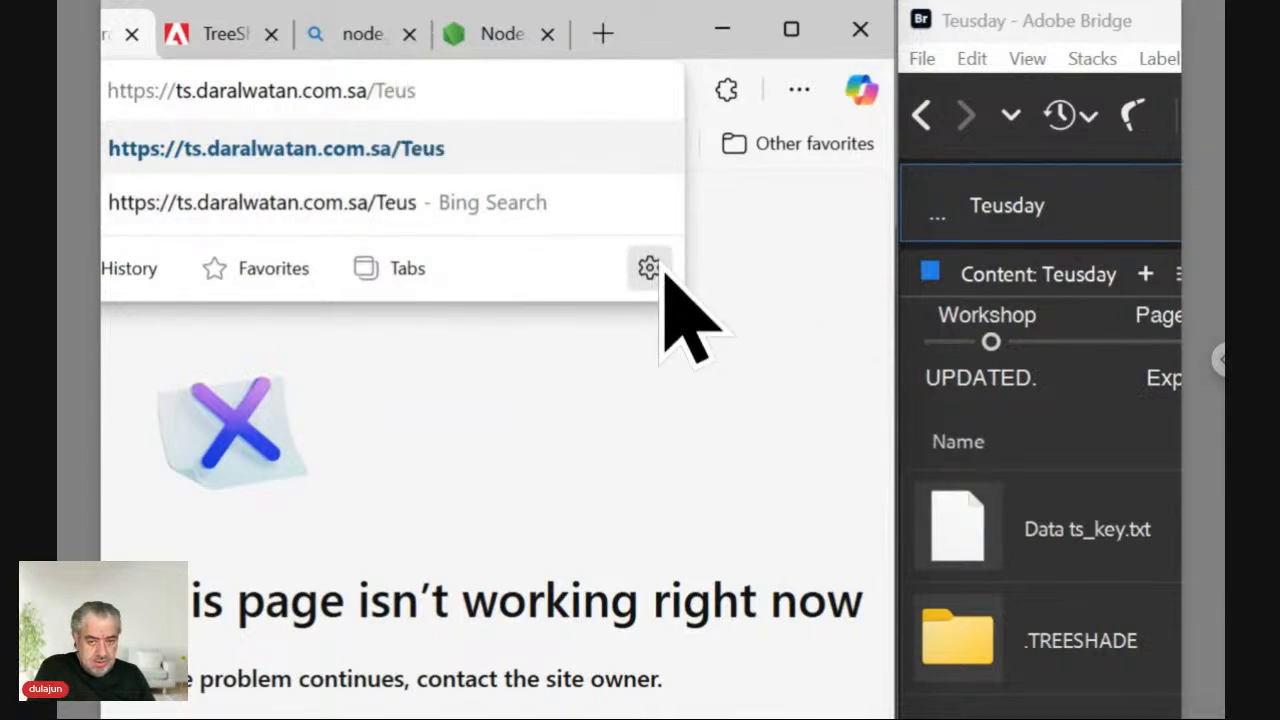
text(d)
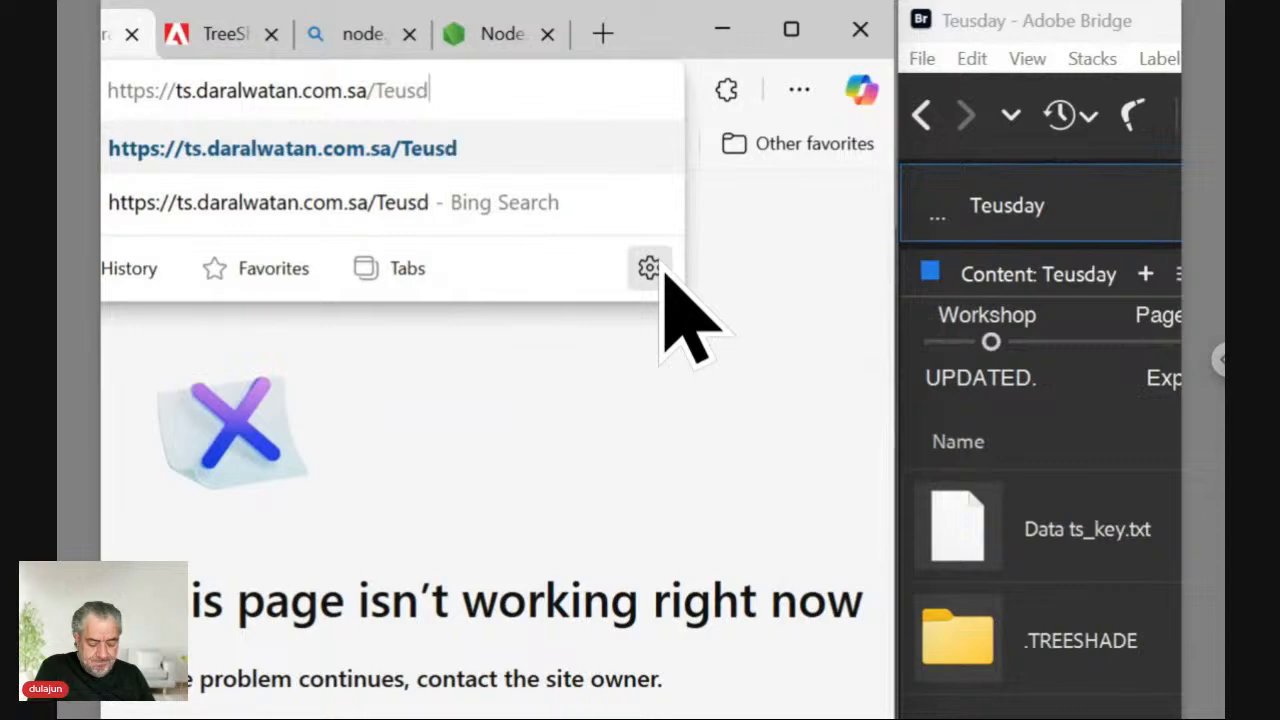
text(ay)
key(Return)
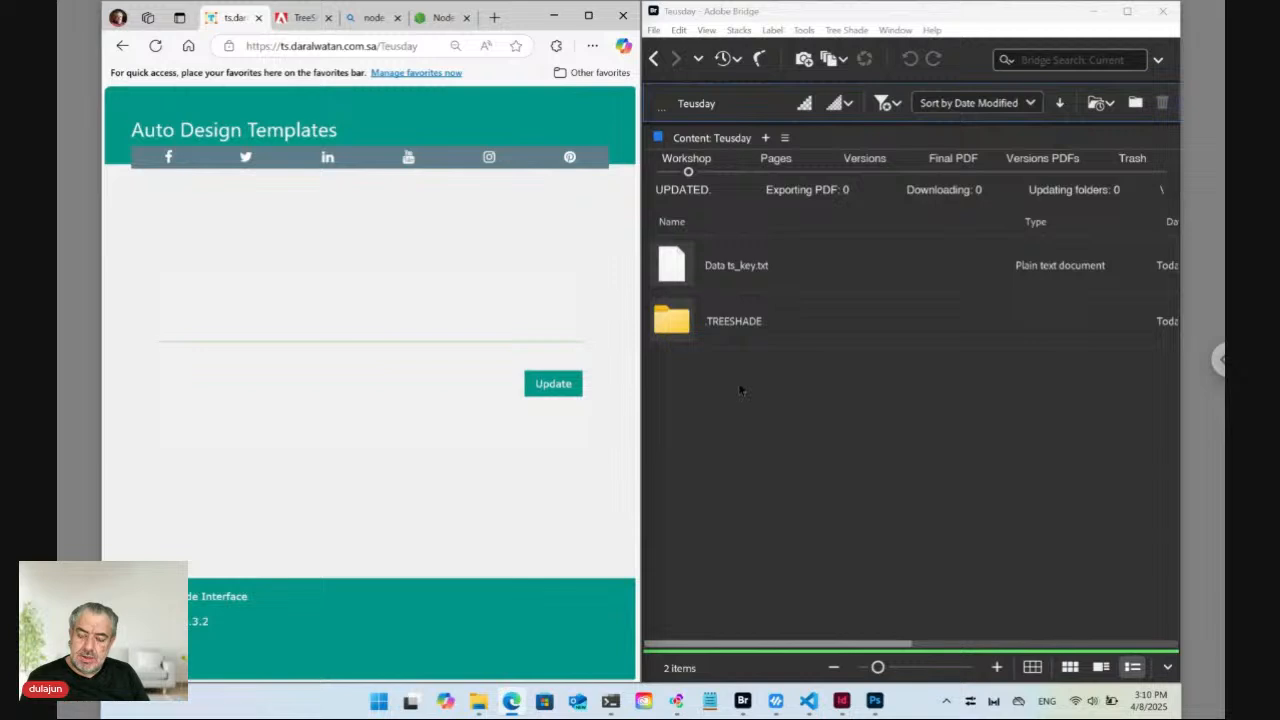
Close the accidentally opened InPrivate window and return to Adobe Bridge.
key(ctrl+shift+n)
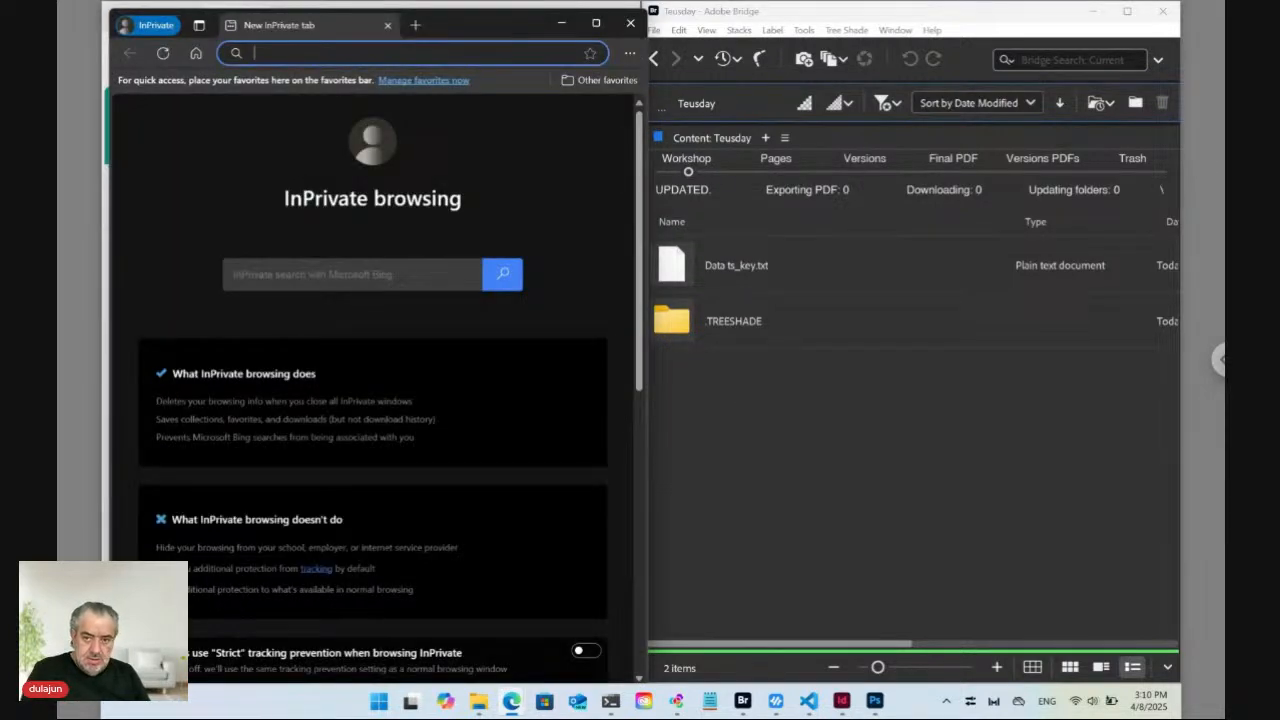
click(630, 22)
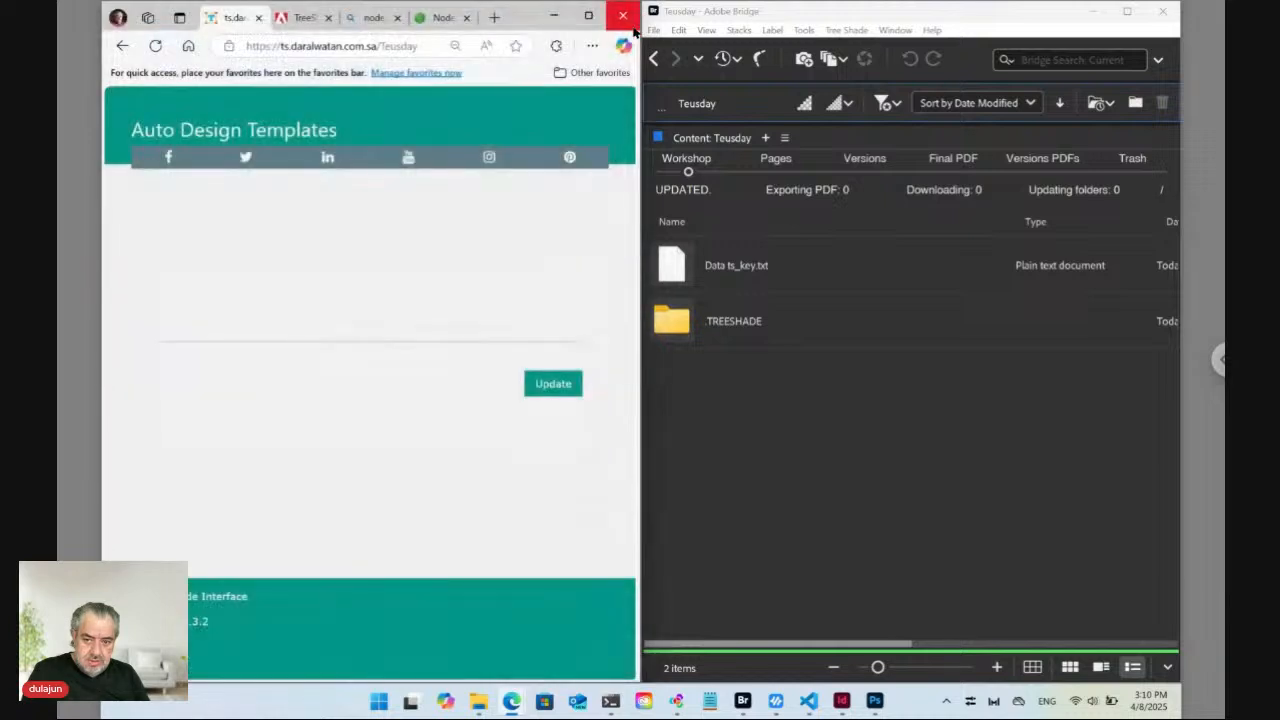
click(809, 453)
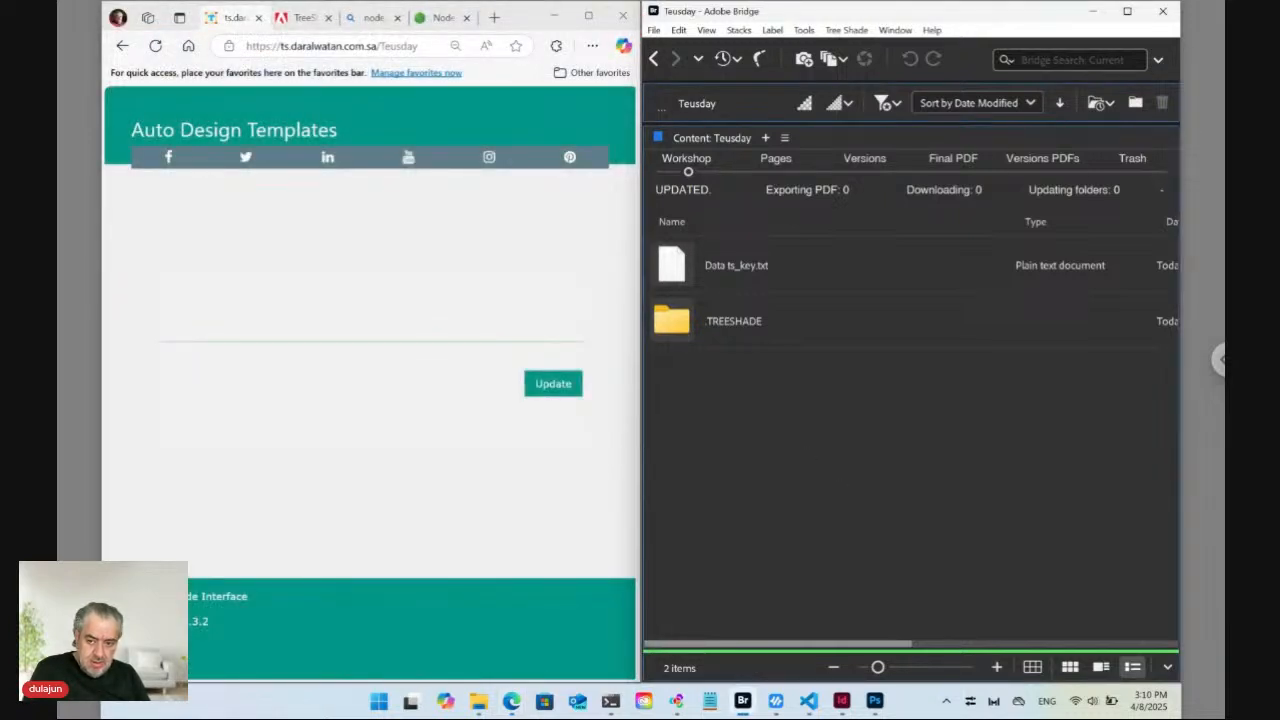
Create a new folder named 'Data' in Teusday and open it.
key(ctrl+shift+n)
text(Data)
key(Return)
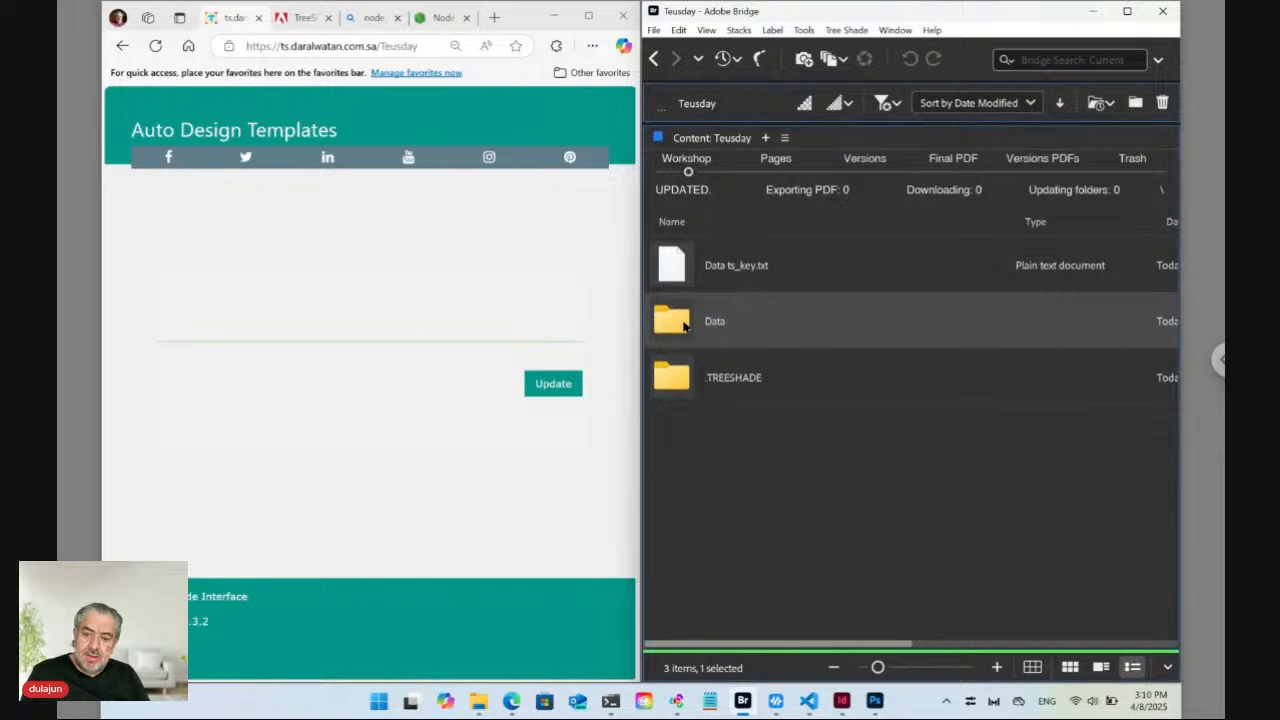
double_click(684, 325)
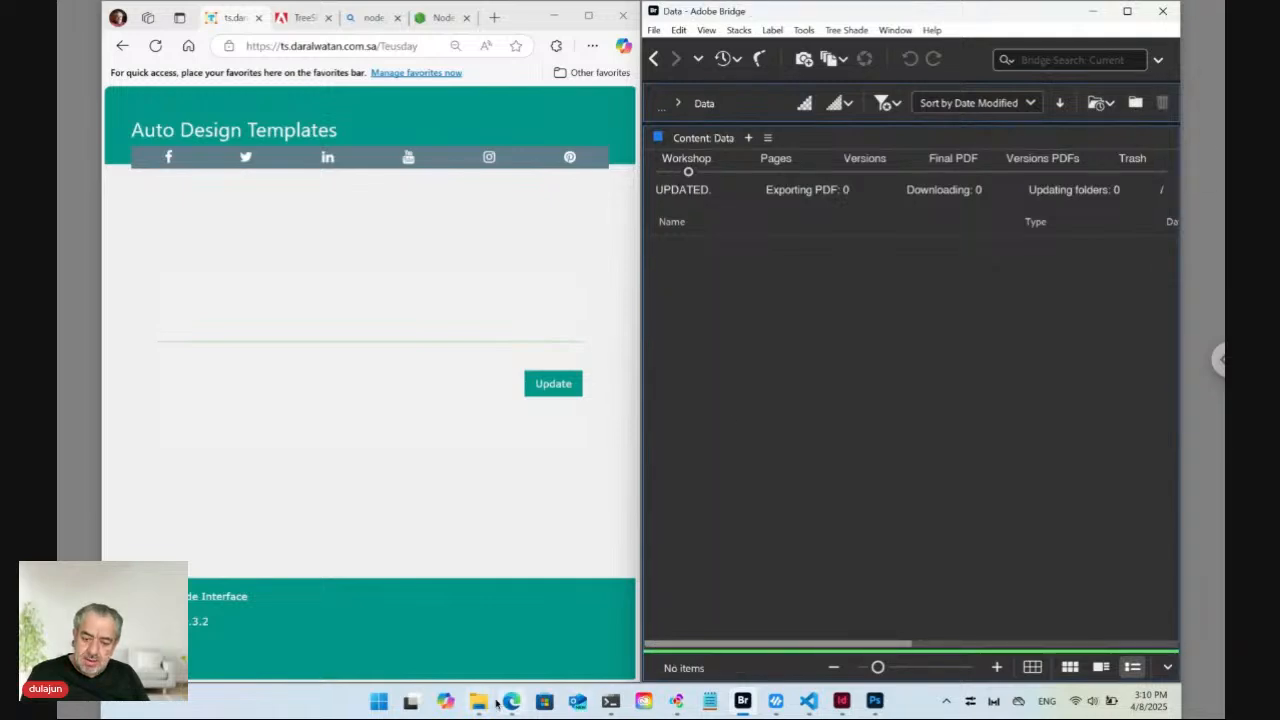
Drag image.png, code.png, list.png and sub.png from Downloads into Bridge's Data folder.
mouse_move(485, 703)
click(446, 640)
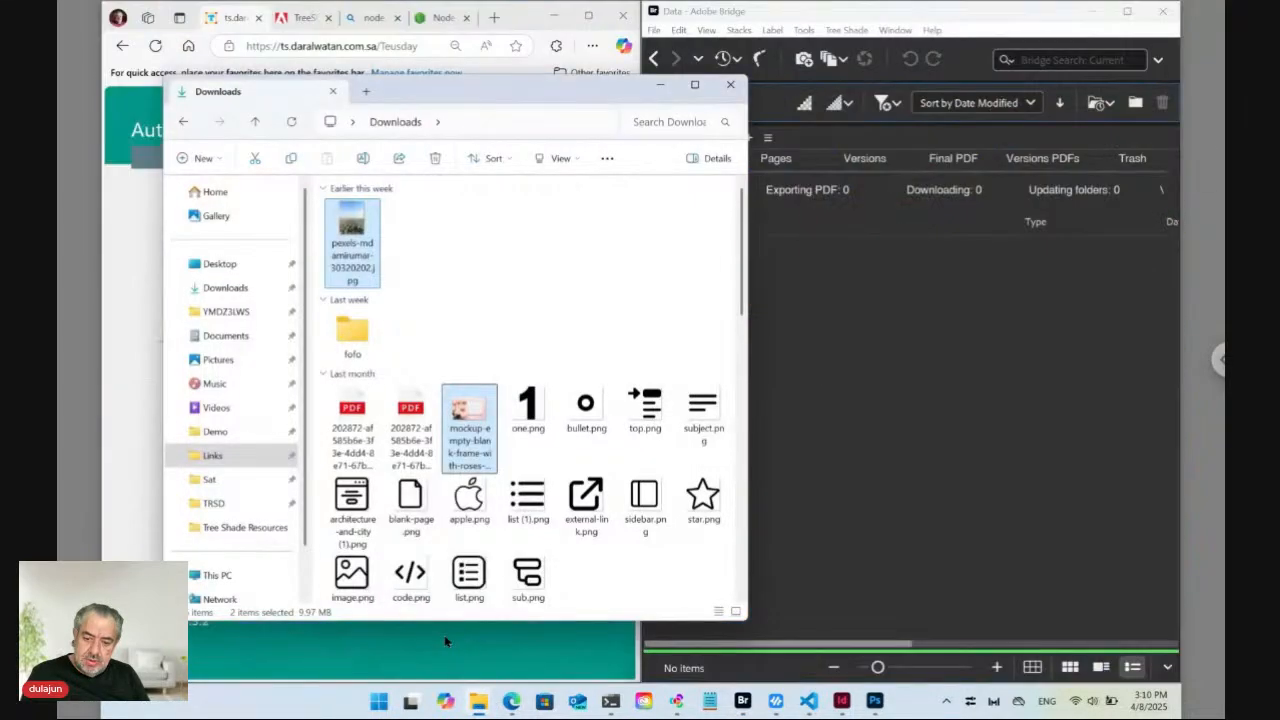
drag(568, 578, 850, 462)
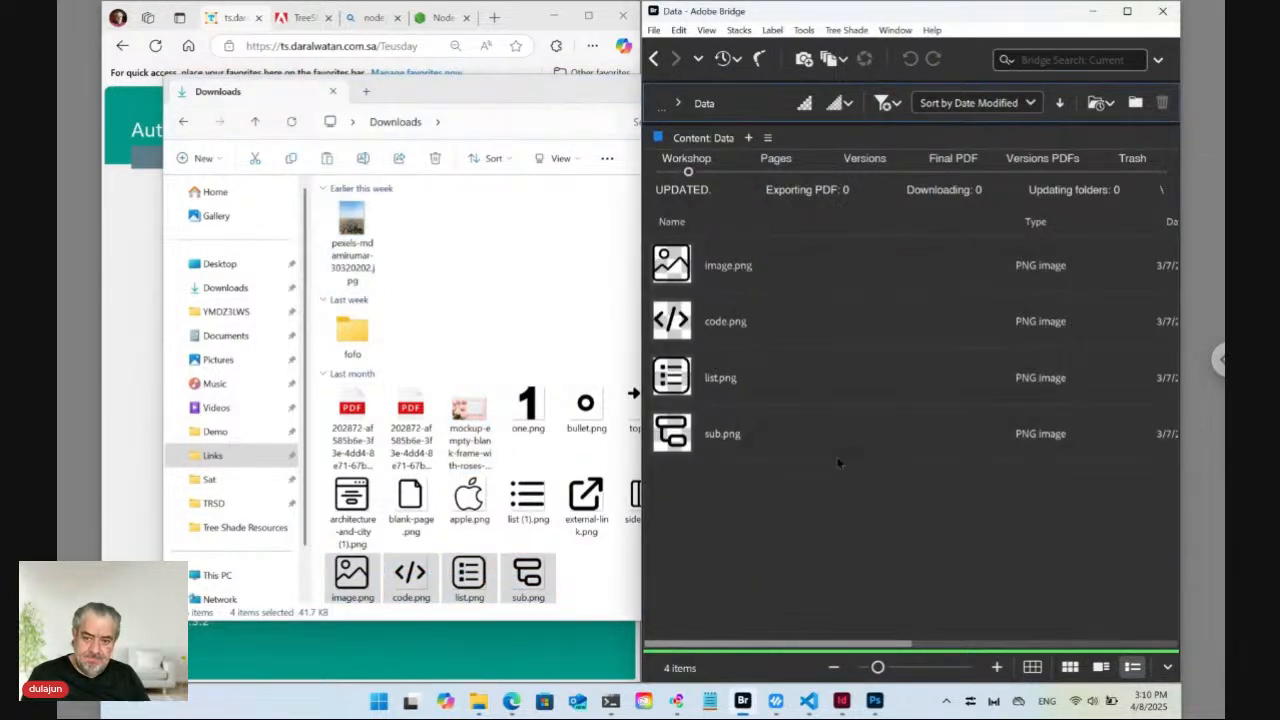
click(150, 242)
Reload the TreeShade form and review the code, image, list and sub upload cards.
click(316, 47)
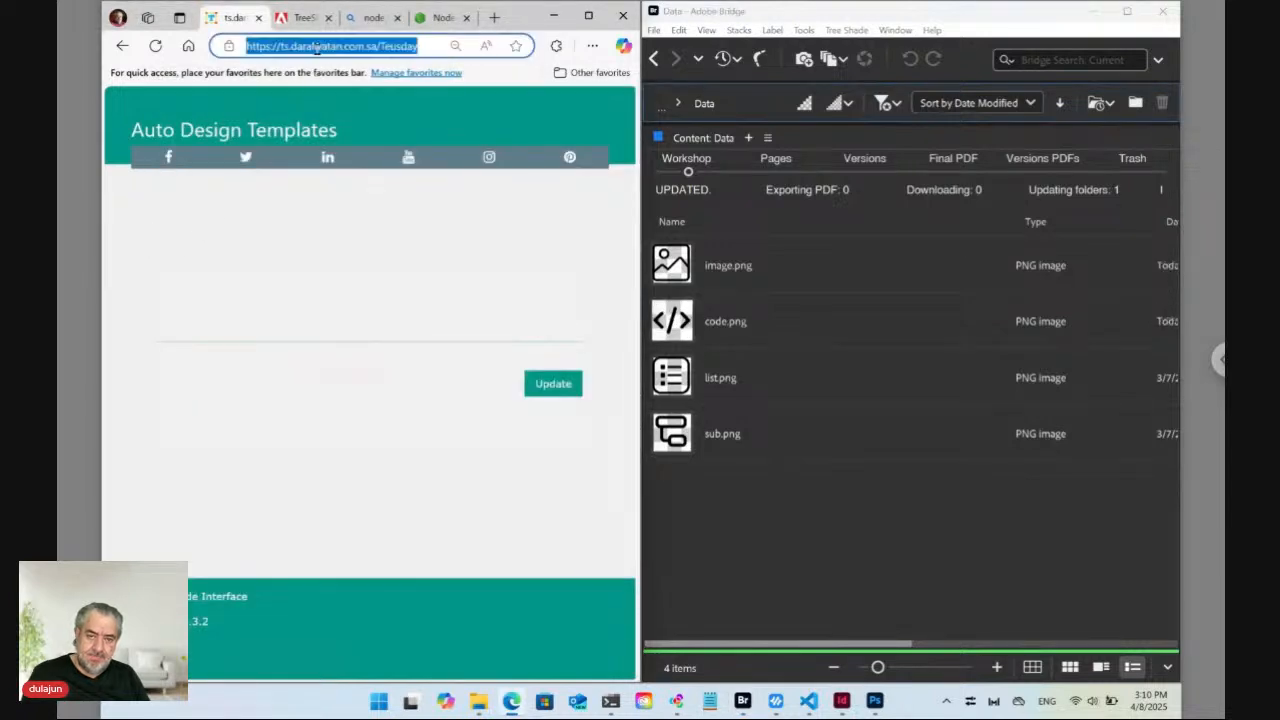
key(Return)
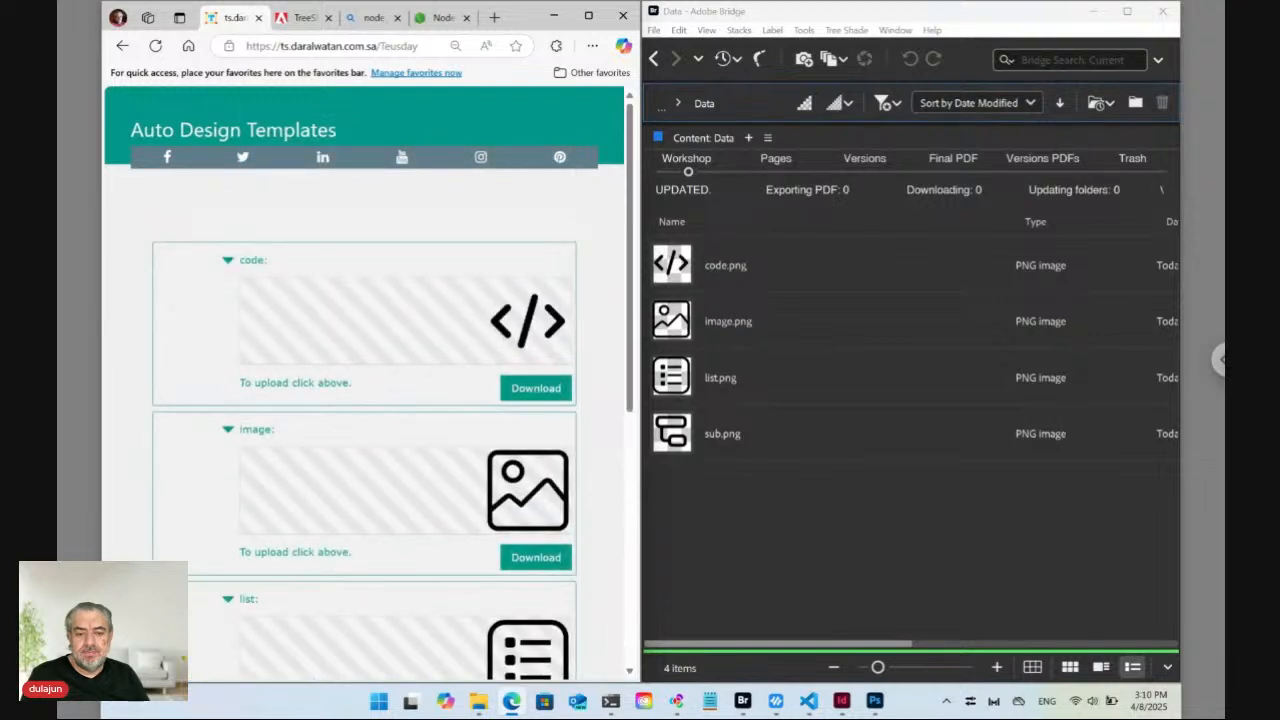
scroll(360, 348, down, 2)
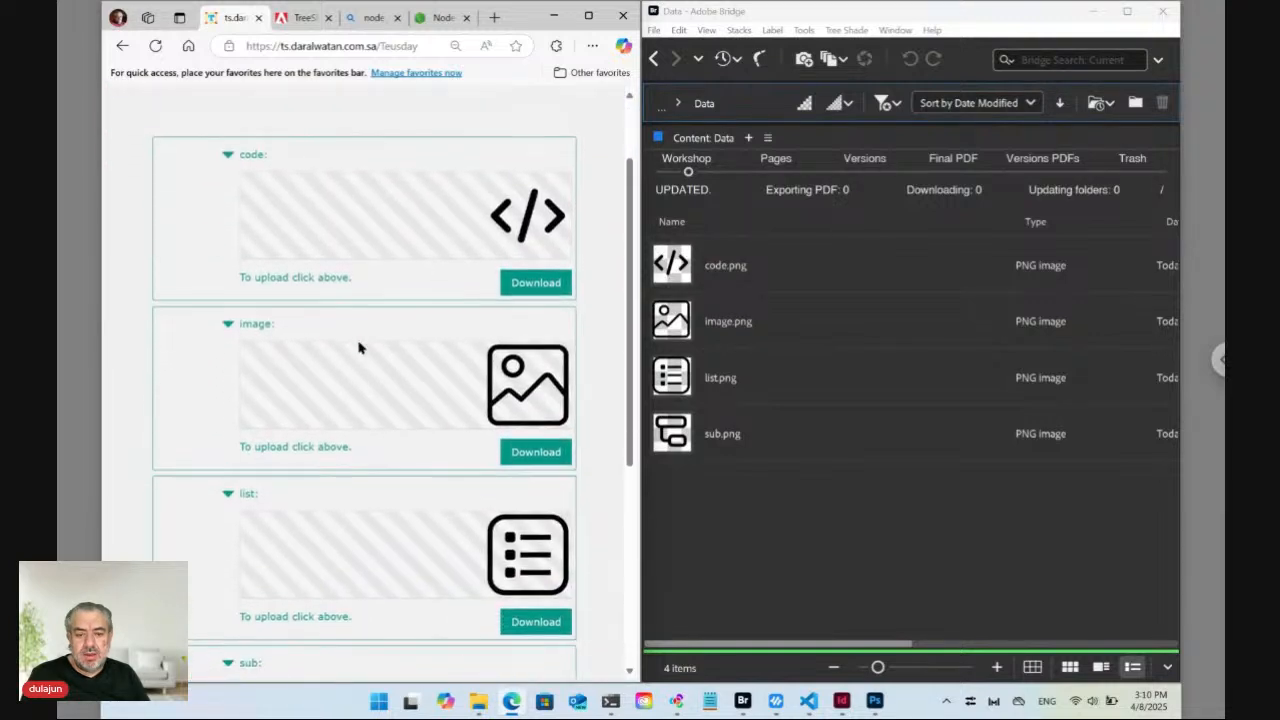
scroll(360, 348, down, 2)
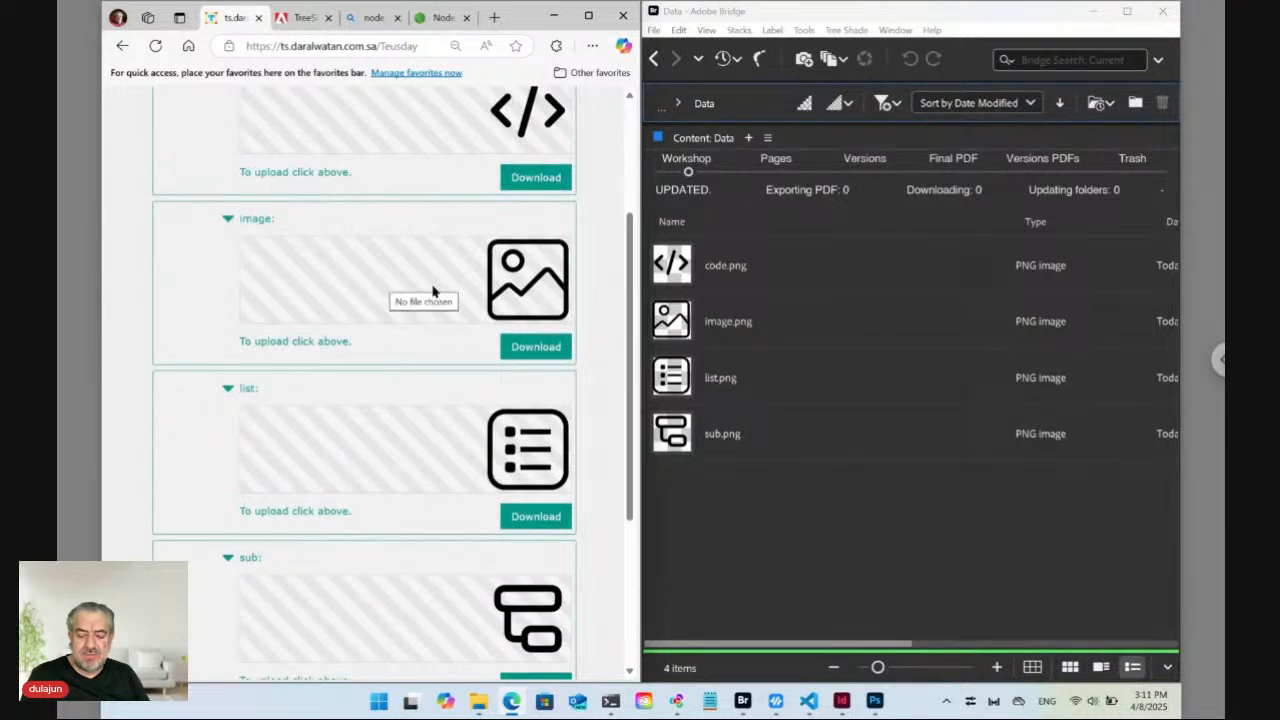
scroll(433, 290, down, 2)
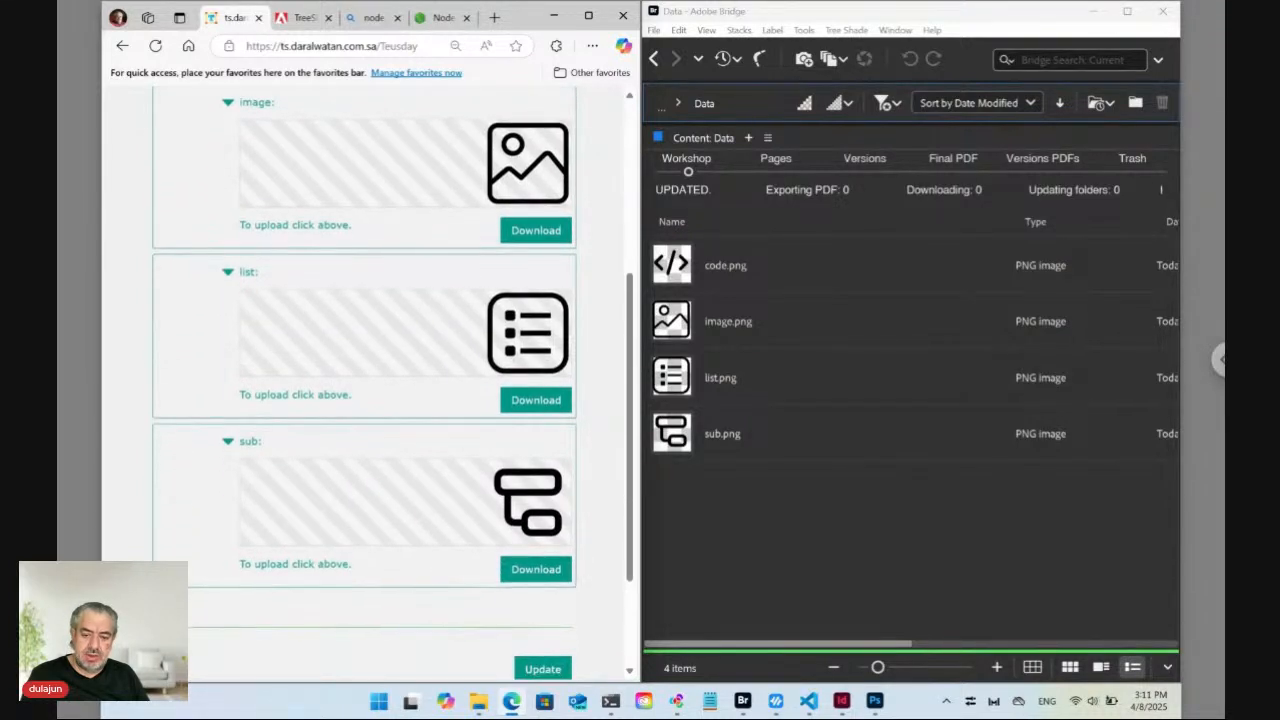
scroll(433, 290, up, 1)
scroll(484, 194, up, 3)
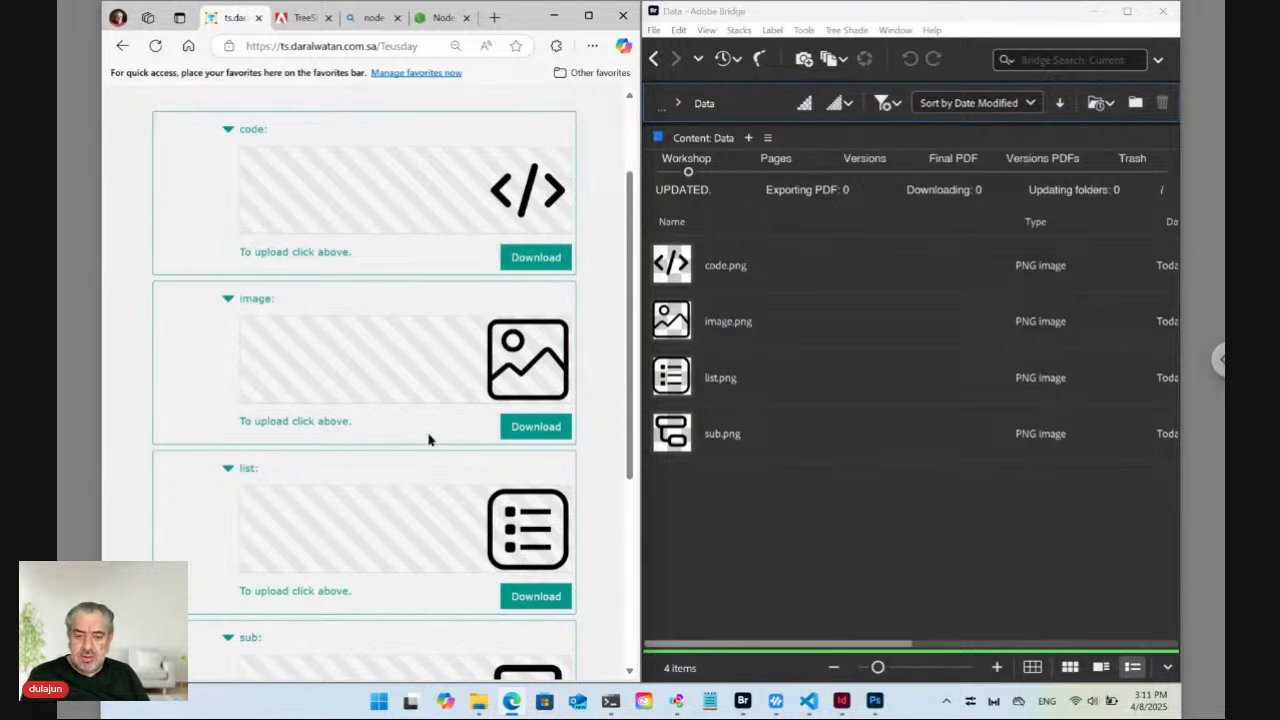
scroll(430, 440, down, 3)
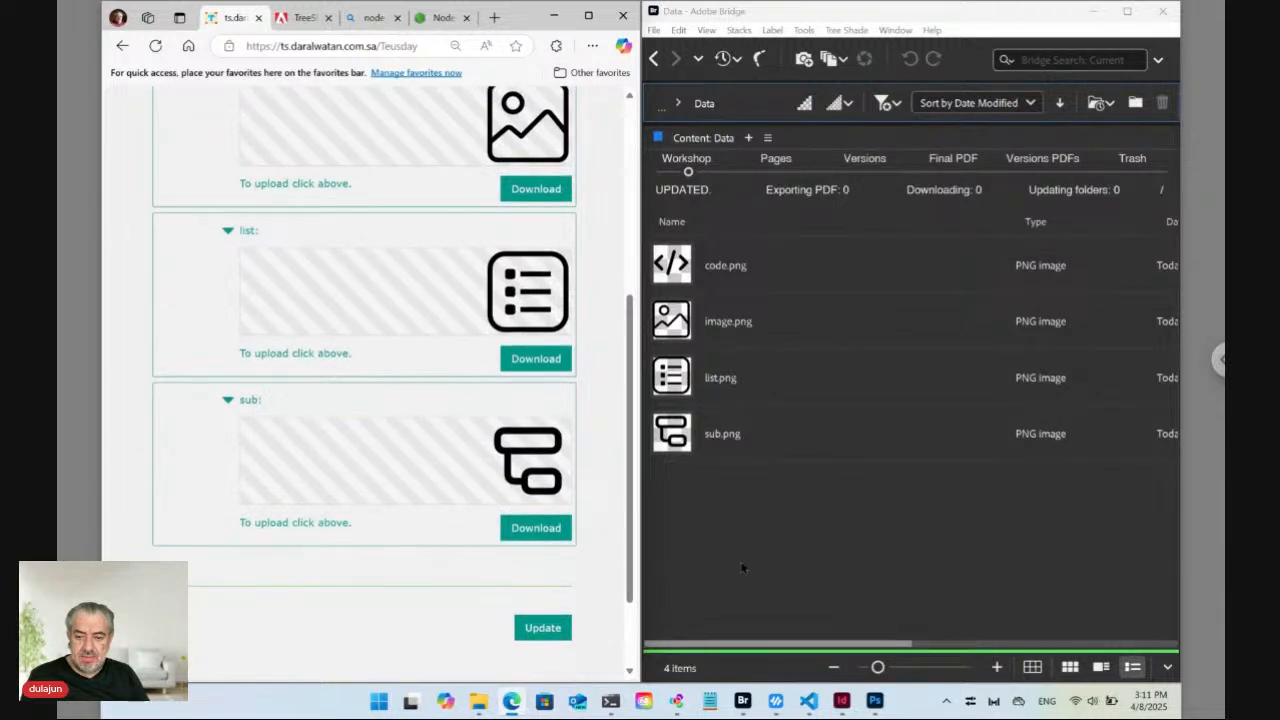
Move image.png, list.png and sub.png to the trash via Tree Shade > Move to Trash.
click(716, 475)
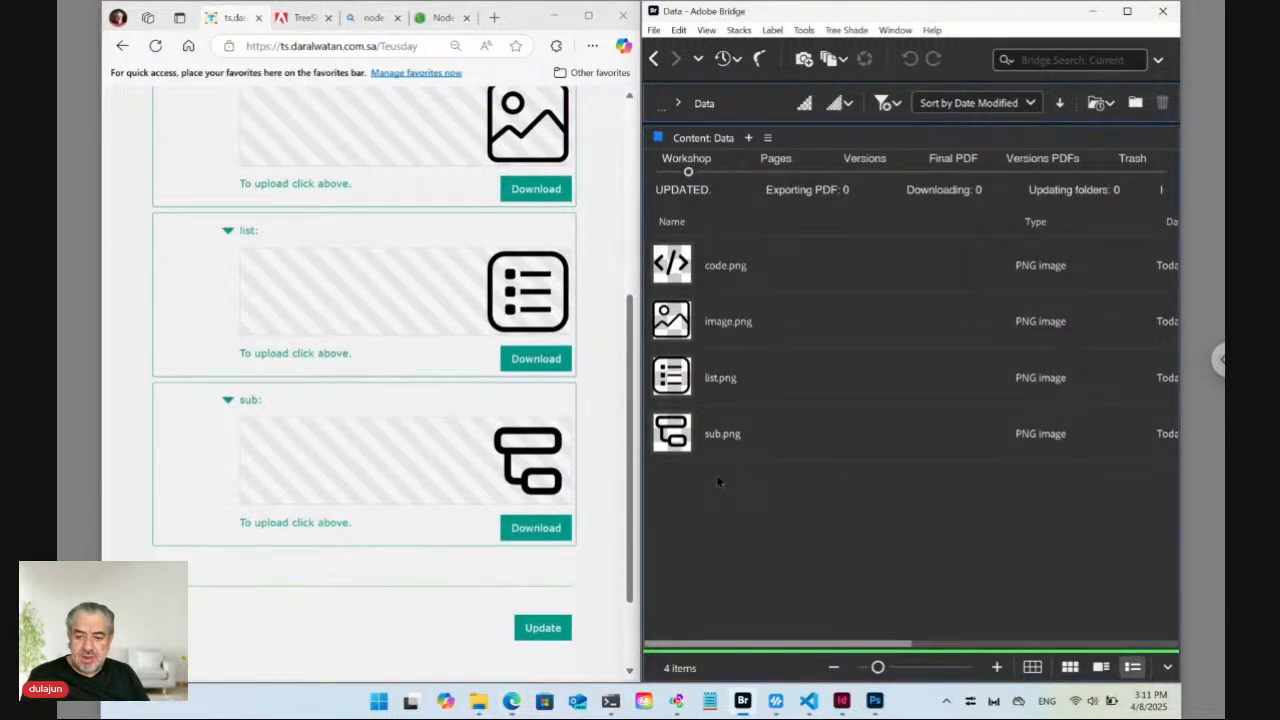
click(674, 277)
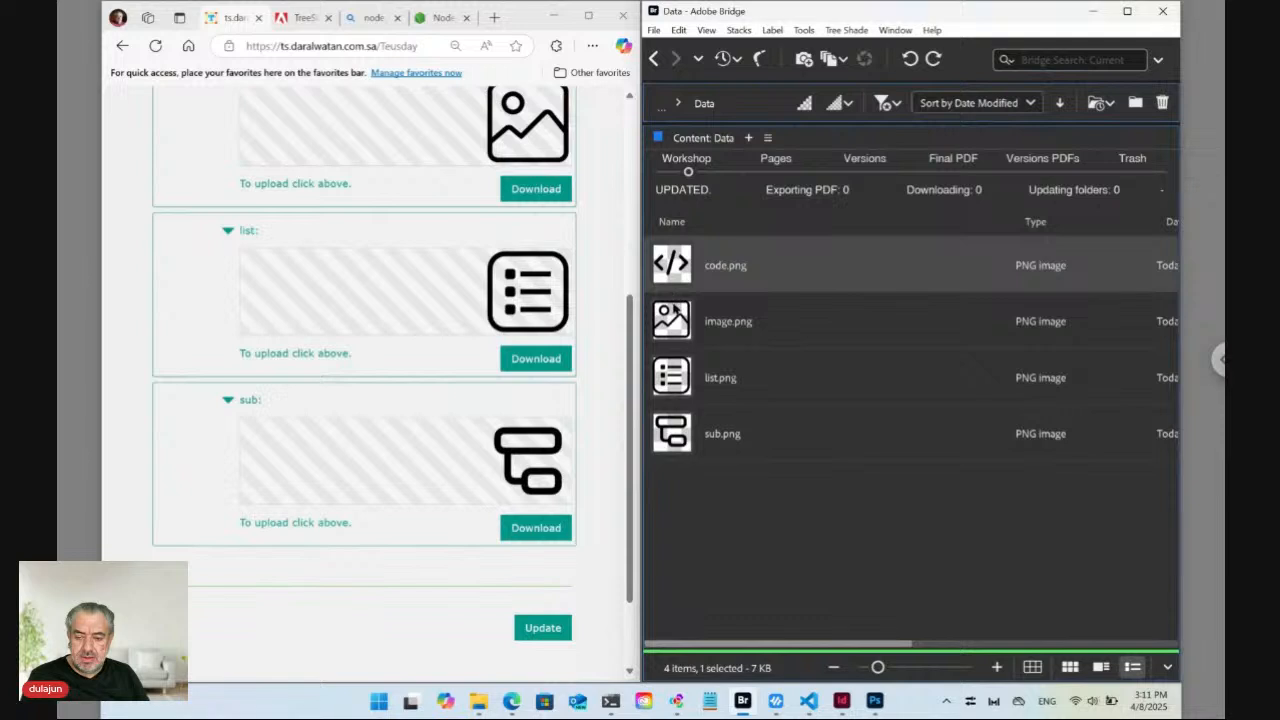
shift+click(678, 440)
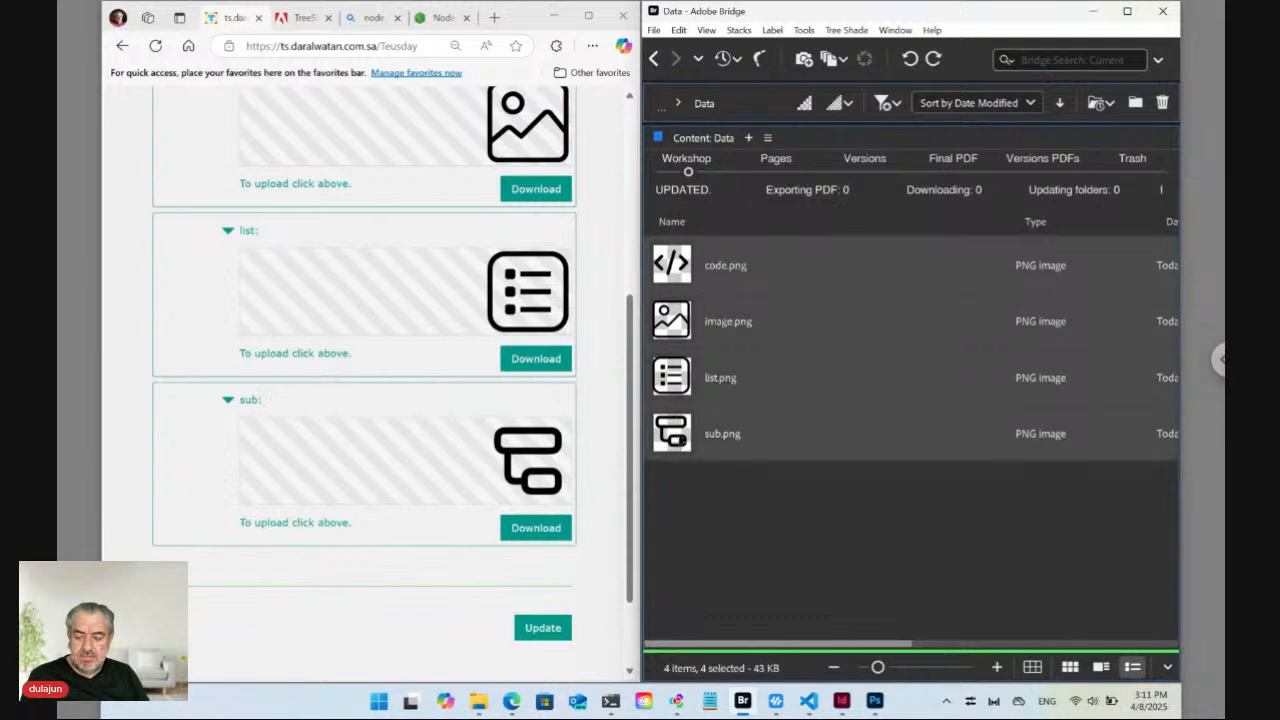
drag(695, 473, 674, 328)
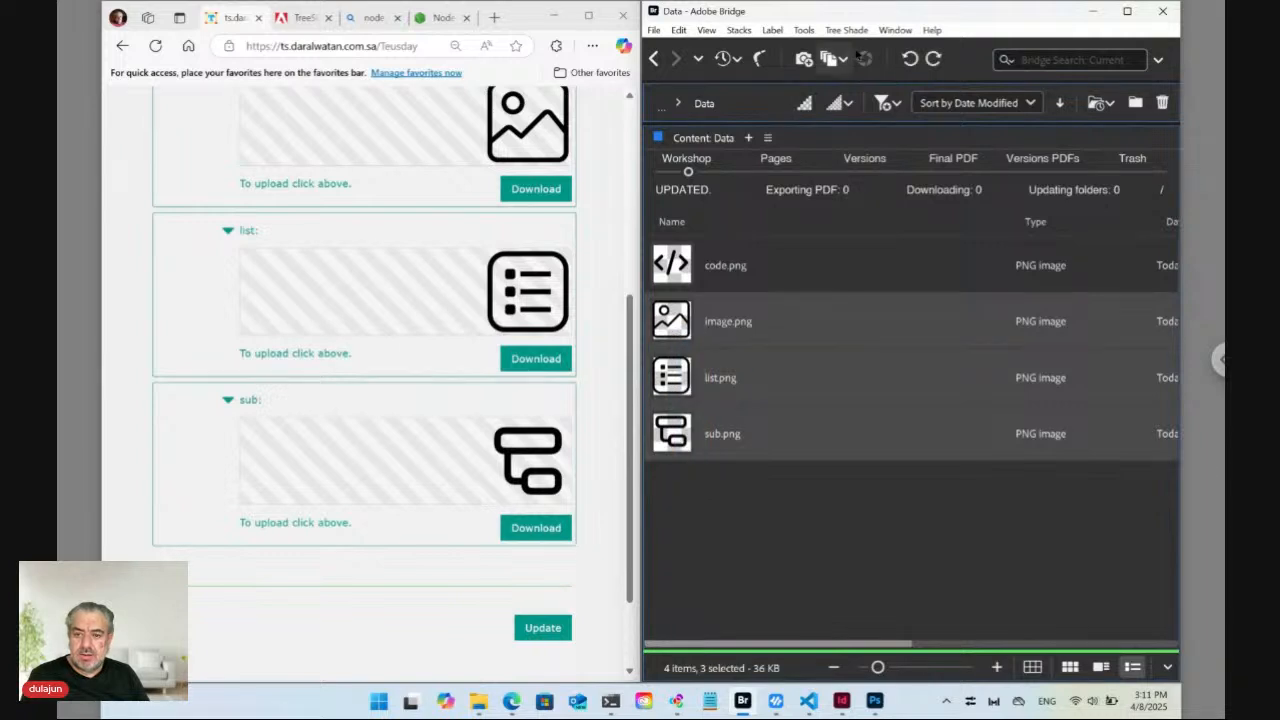
click(858, 31)
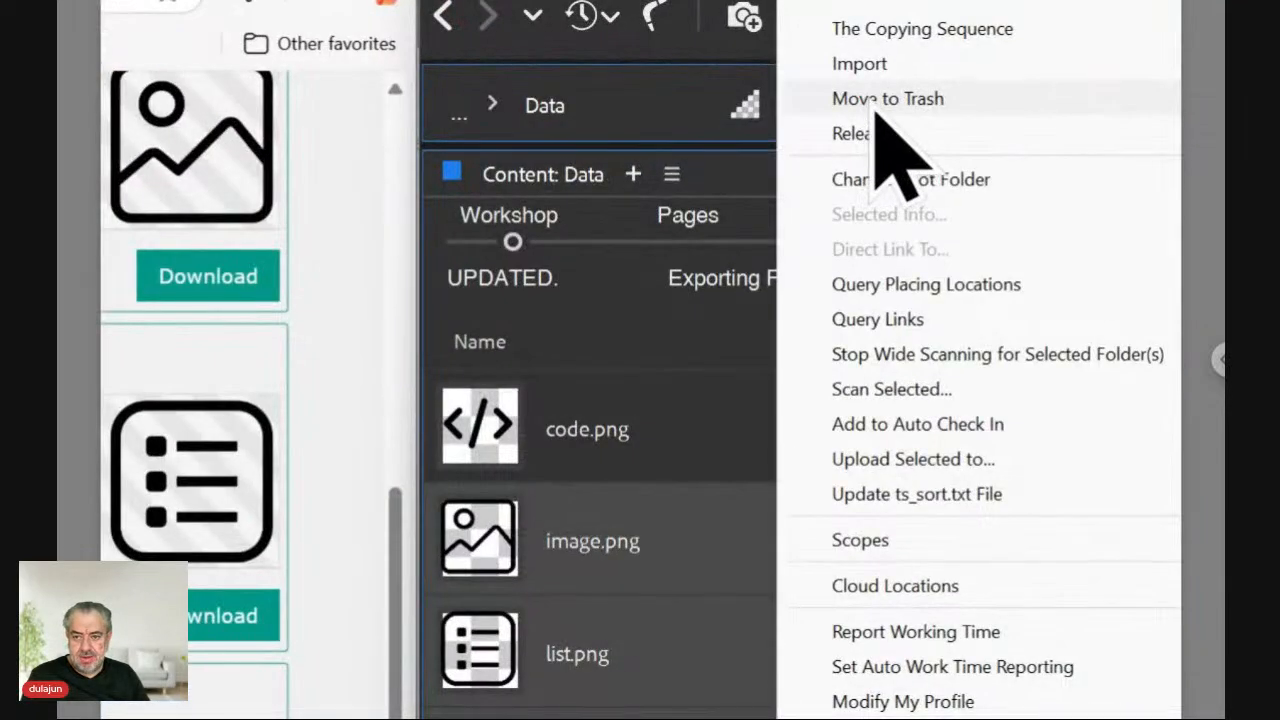
click(866, 101)
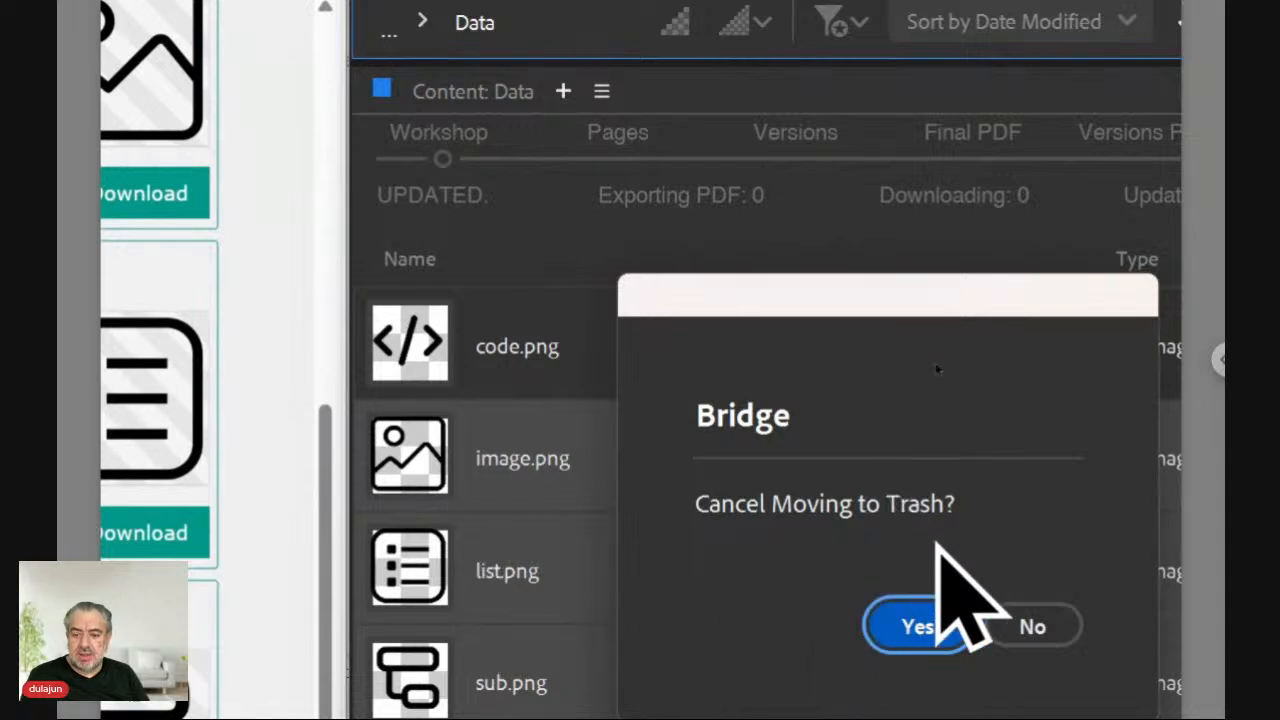
click(1032, 618)
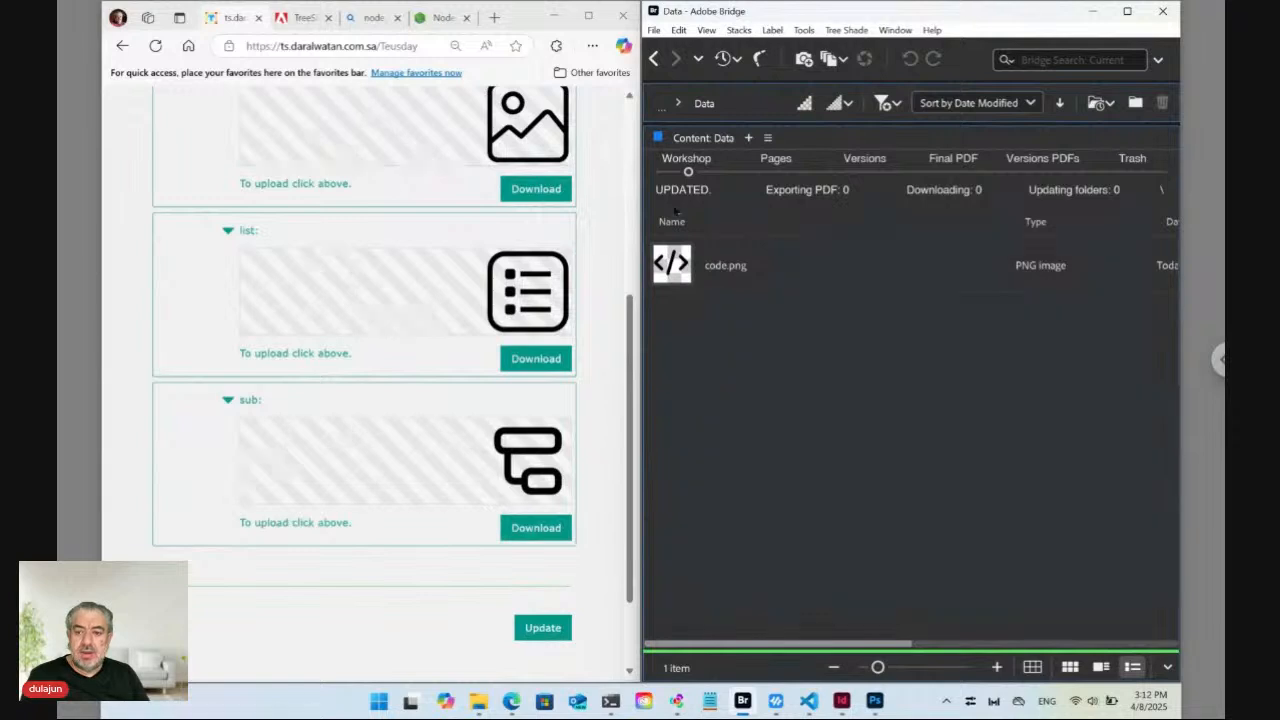
Check the trash for the three icons, then rename code.png to 'ID12345 code.png'.
click(1137, 176)
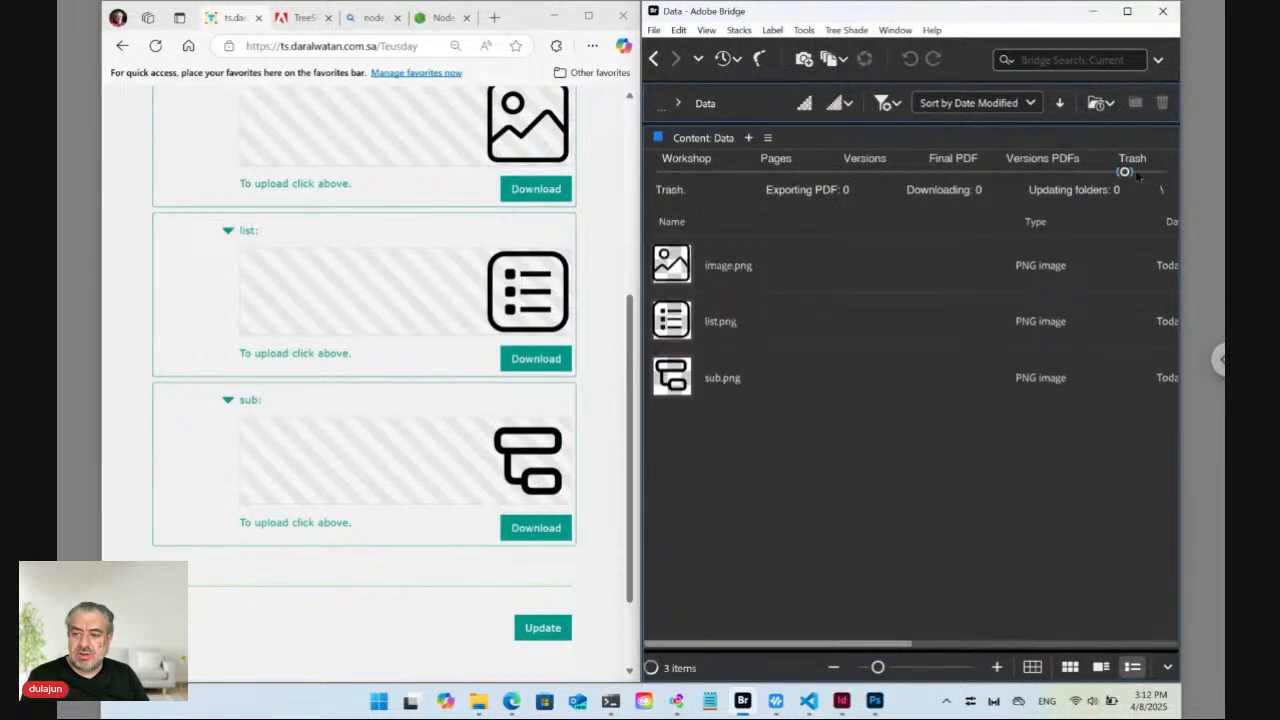
click(689, 174)
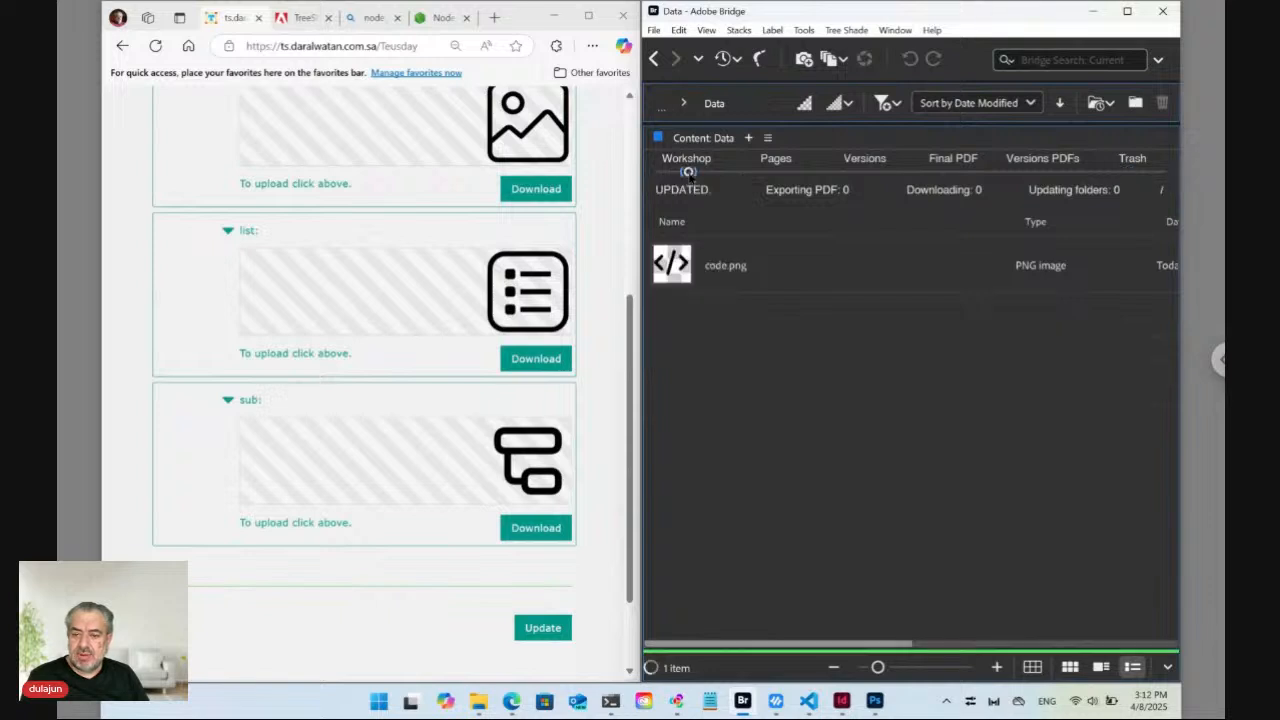
click(718, 278)
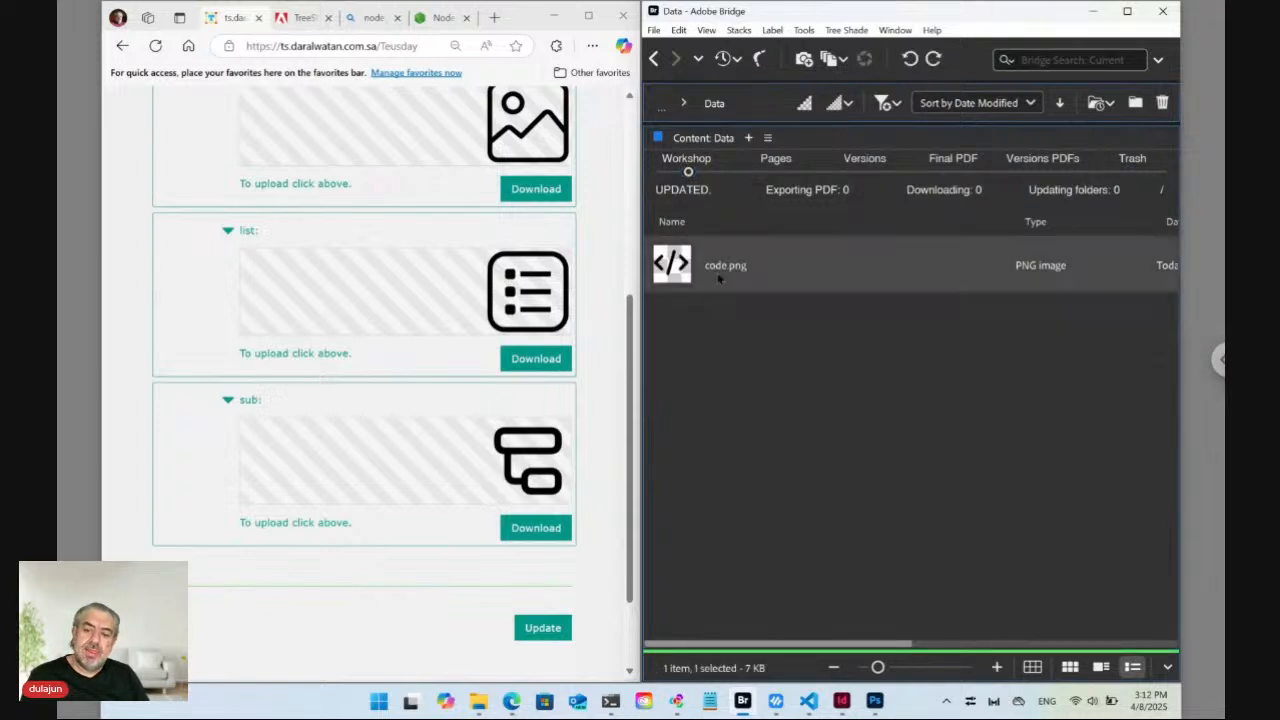
click(718, 267)
key(Left)
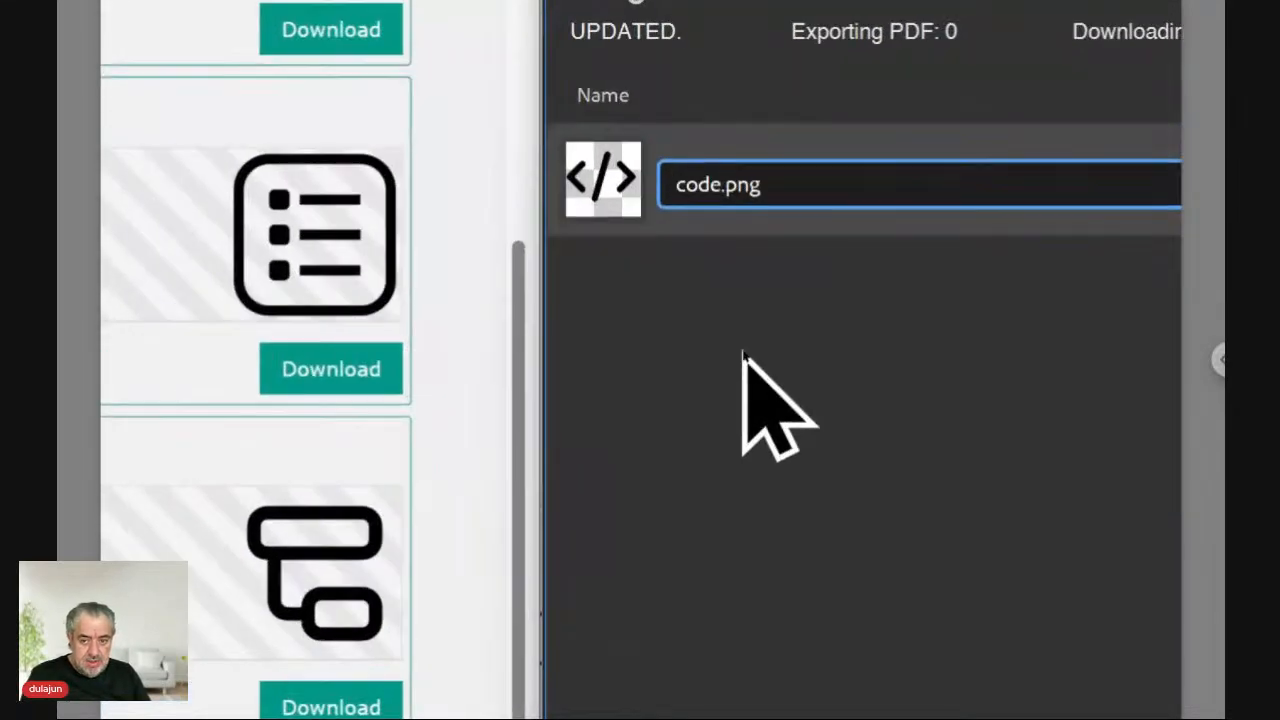
text(ID)
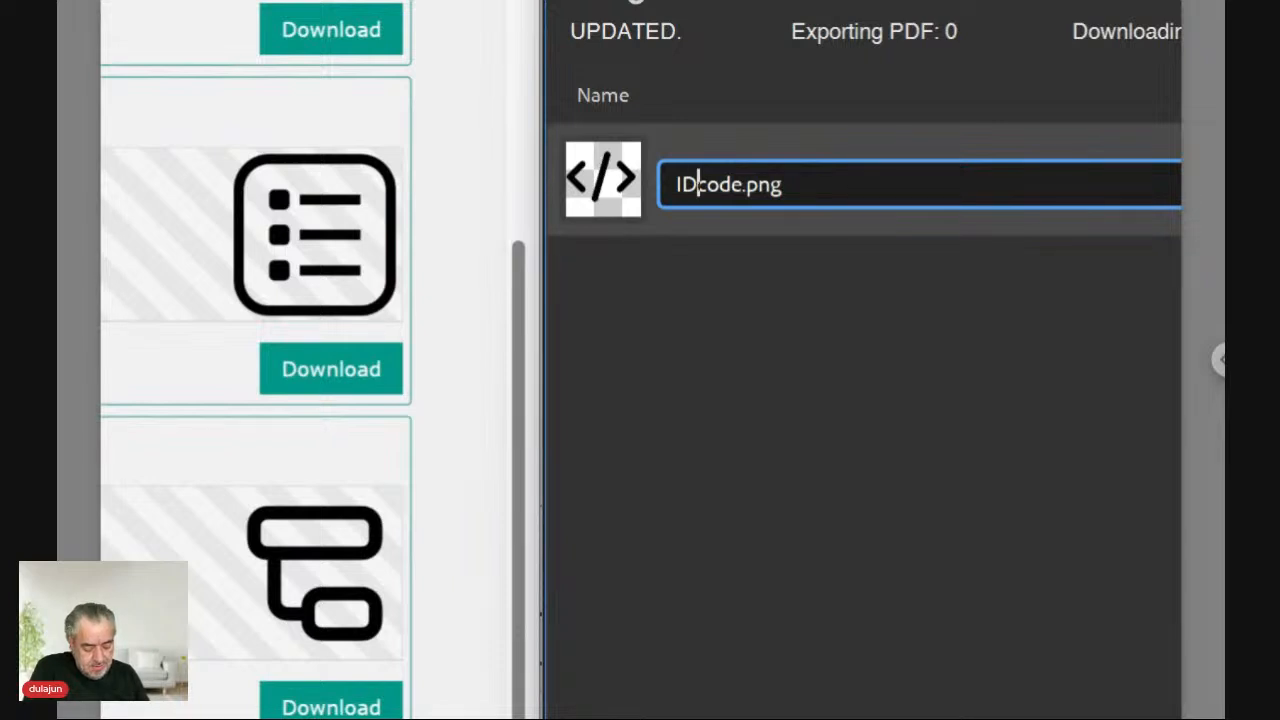
text(12345)
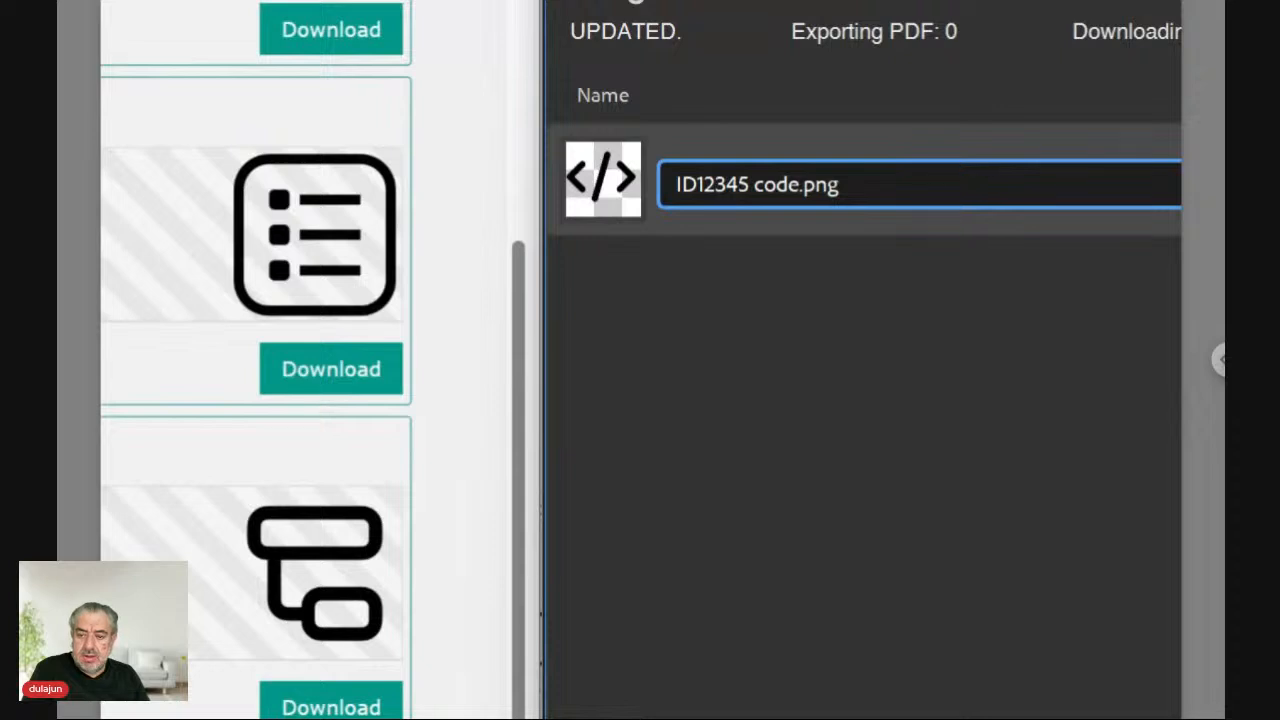
key(Left)
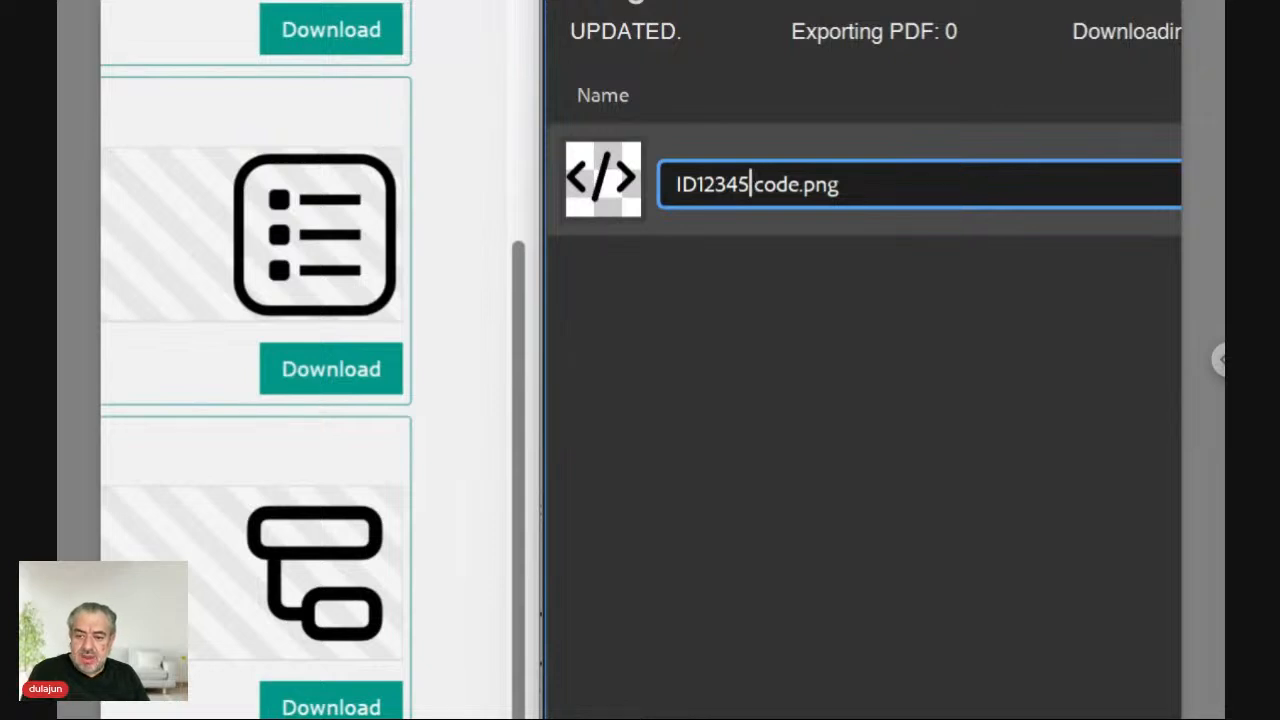
key(shift+Left)
key(shift+Left)
key(shift+Left)
key(shift+Left)
key(shift+Left)
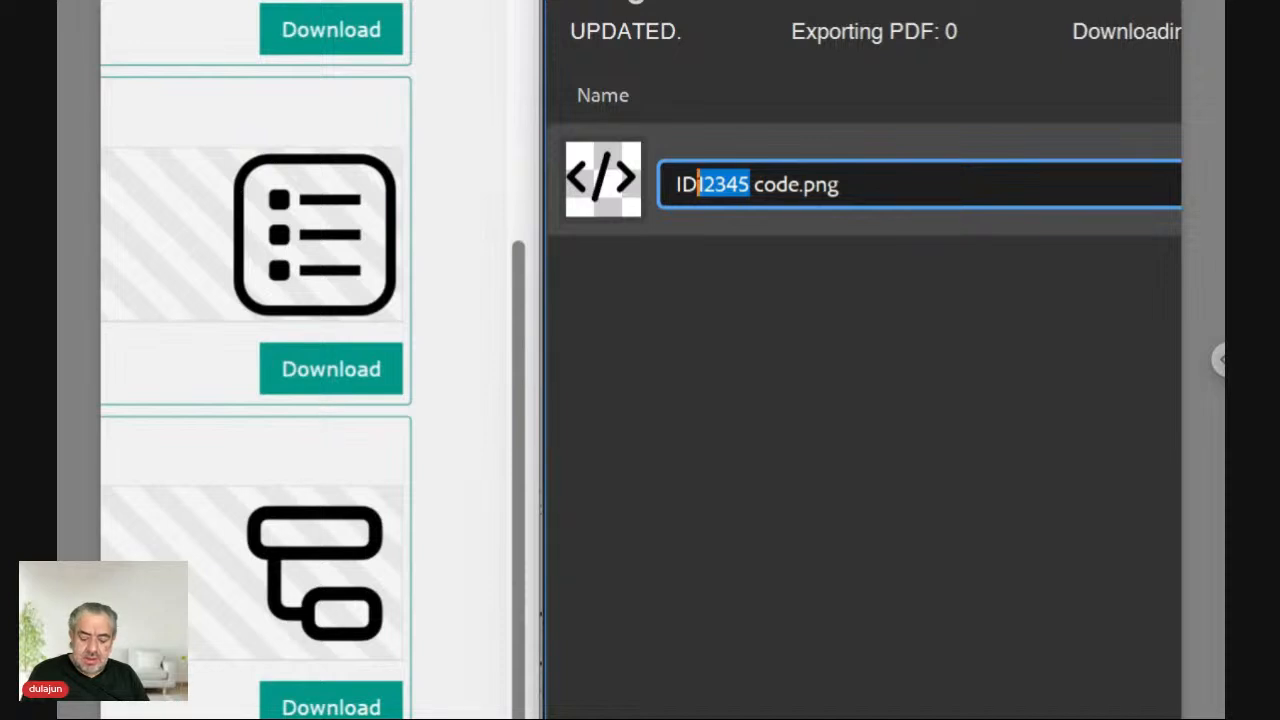
click(589, 175)
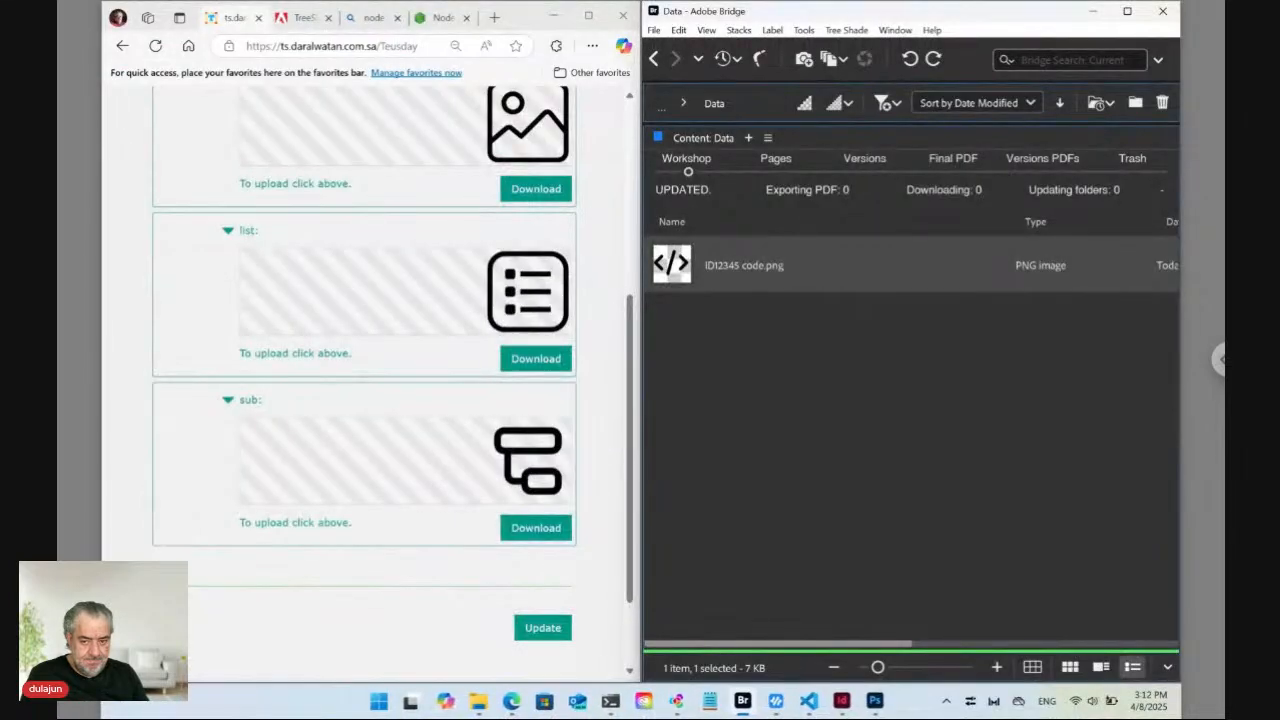
Reload the TreeShade form so only the code upload block shows.
scroll(466, 277, up, 3)
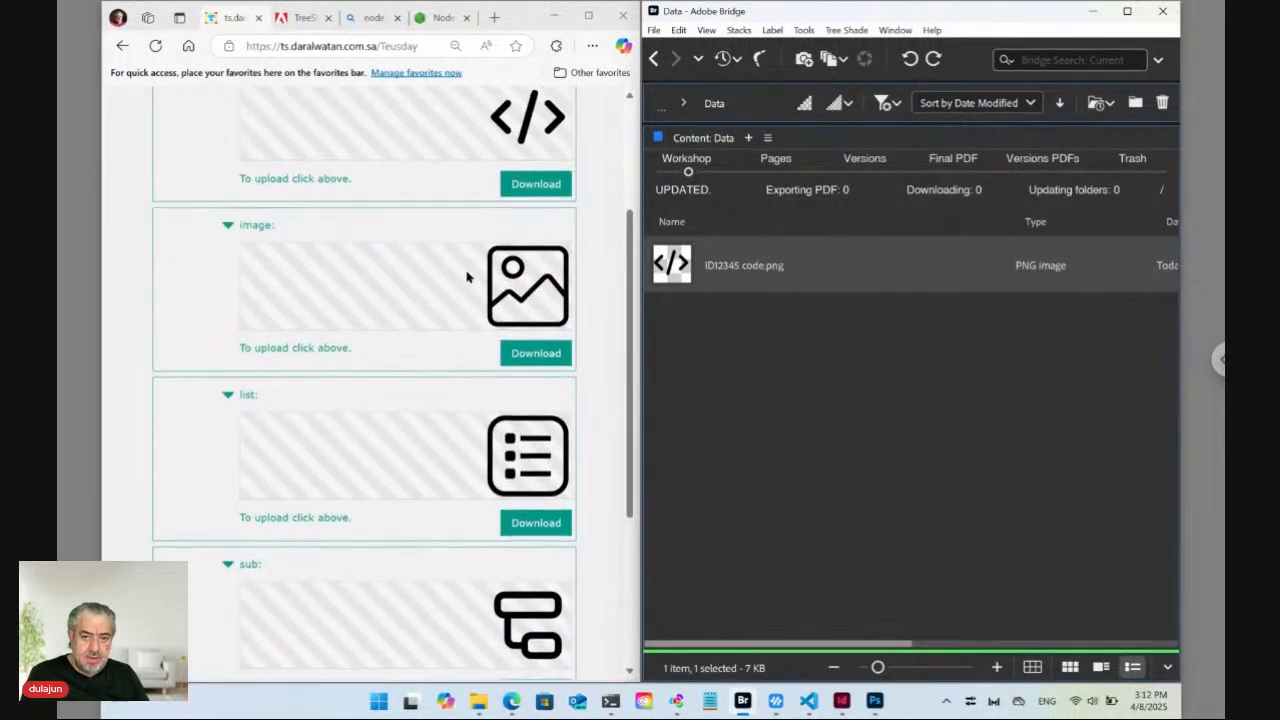
click(332, 46)
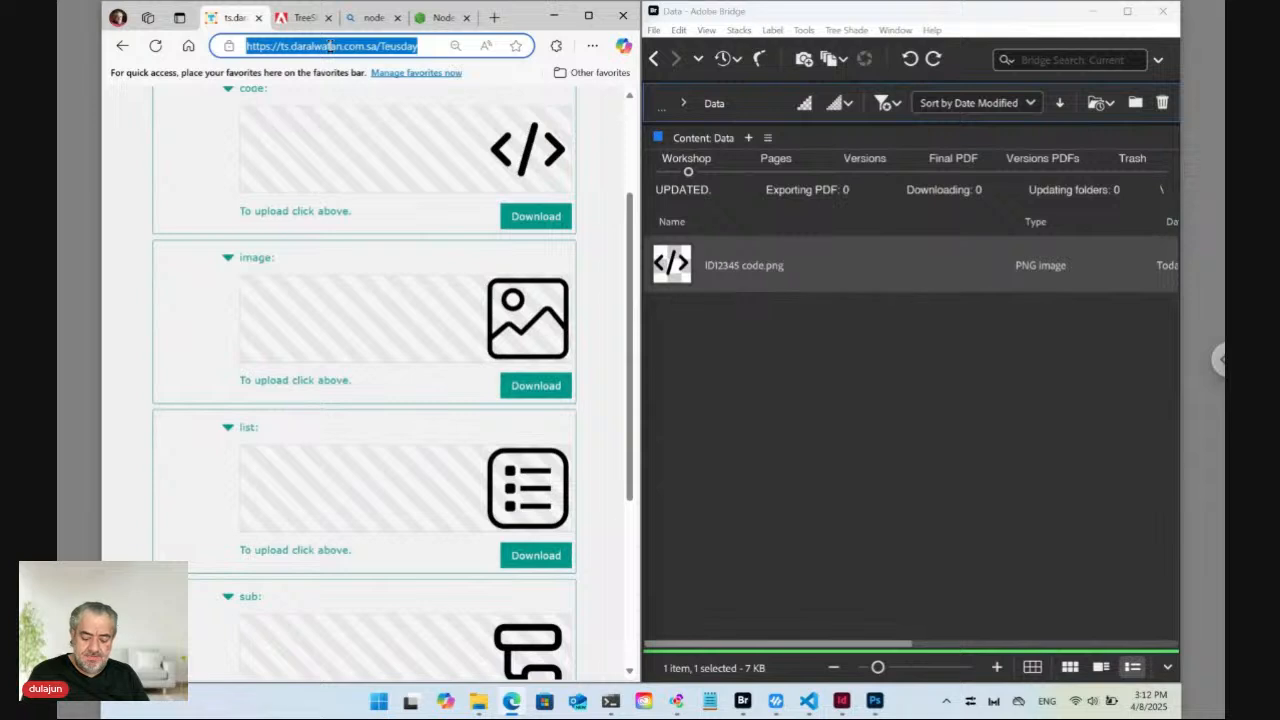
key(Return)
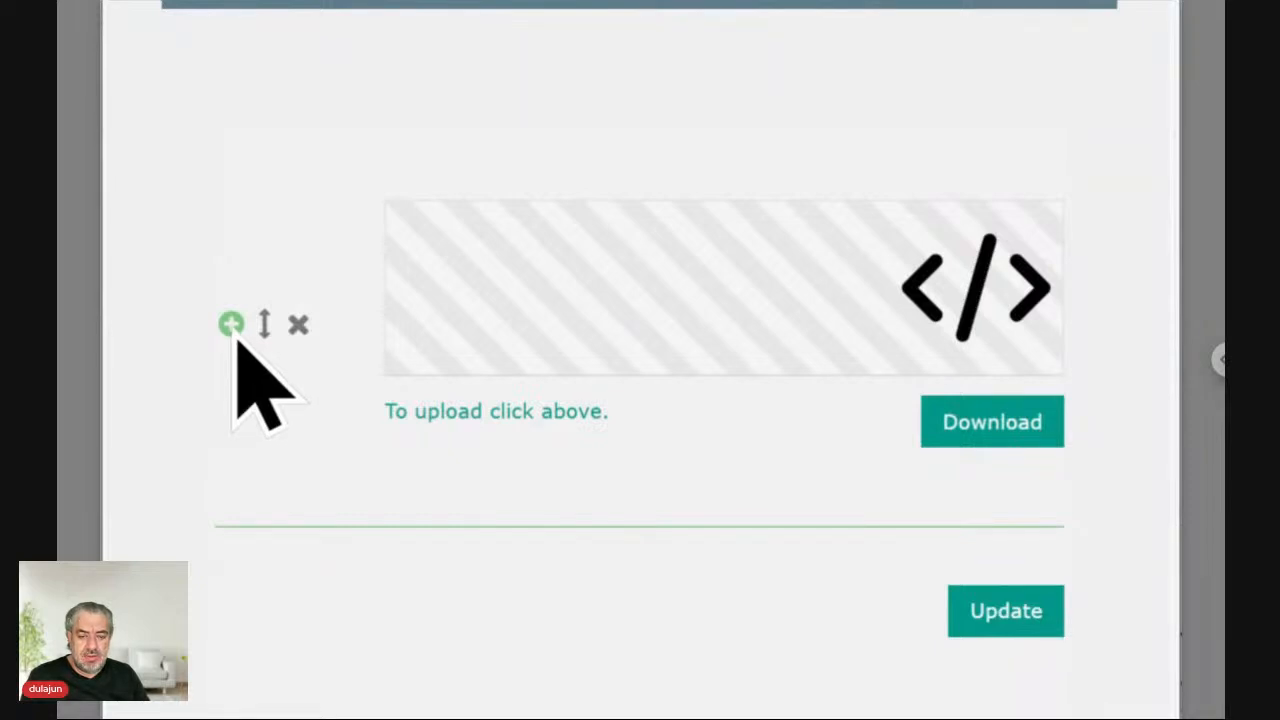
Add a second code upload block and set its New Order to 1.
click(236, 336)
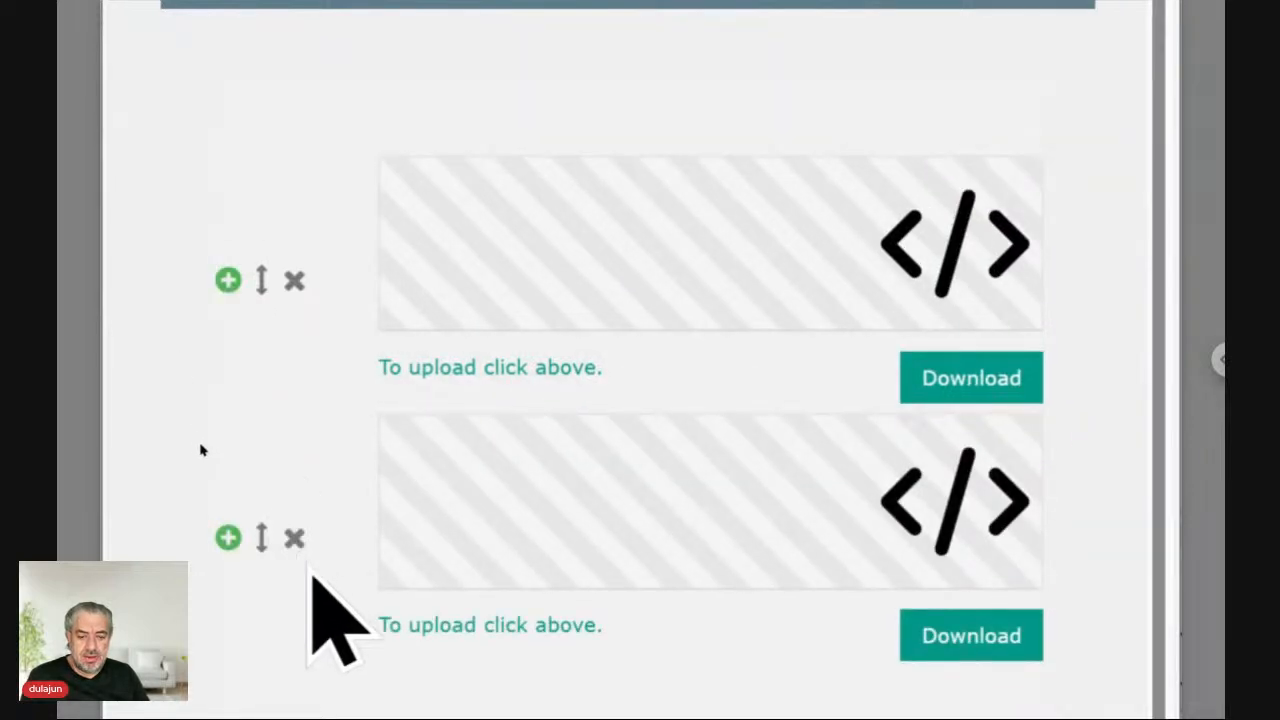
click(262, 543)
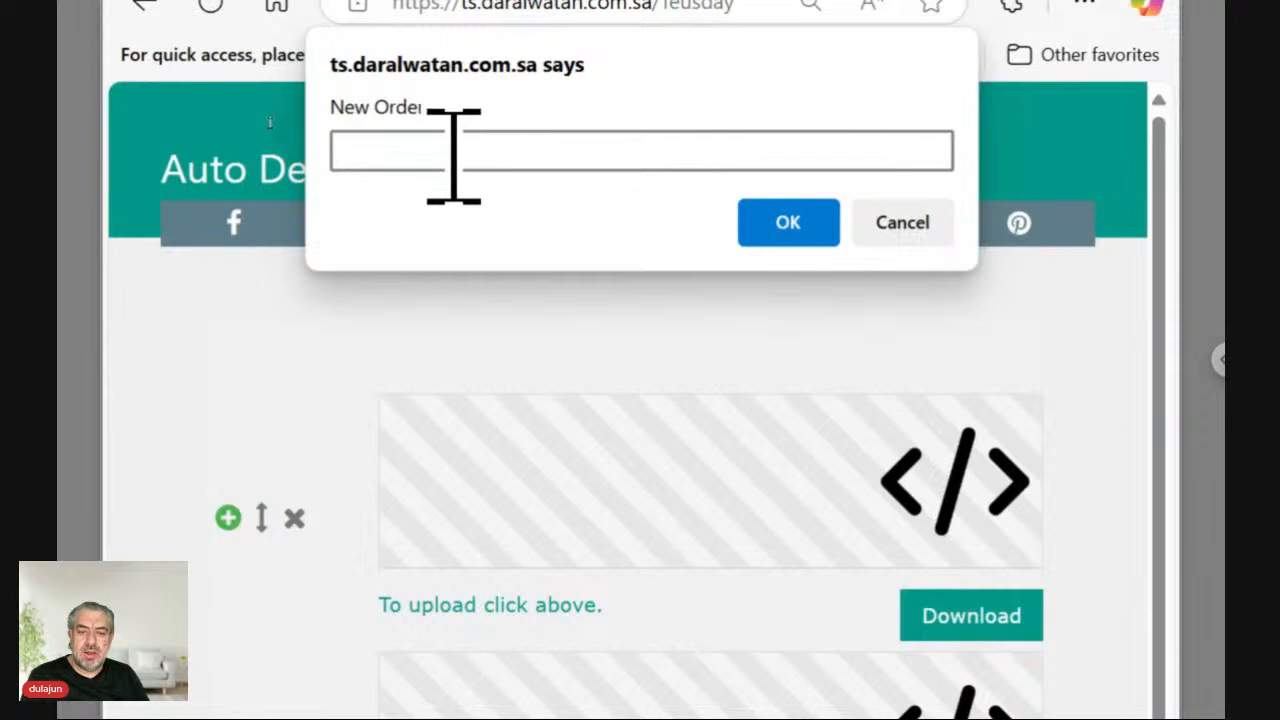
text(1)
click(808, 224)
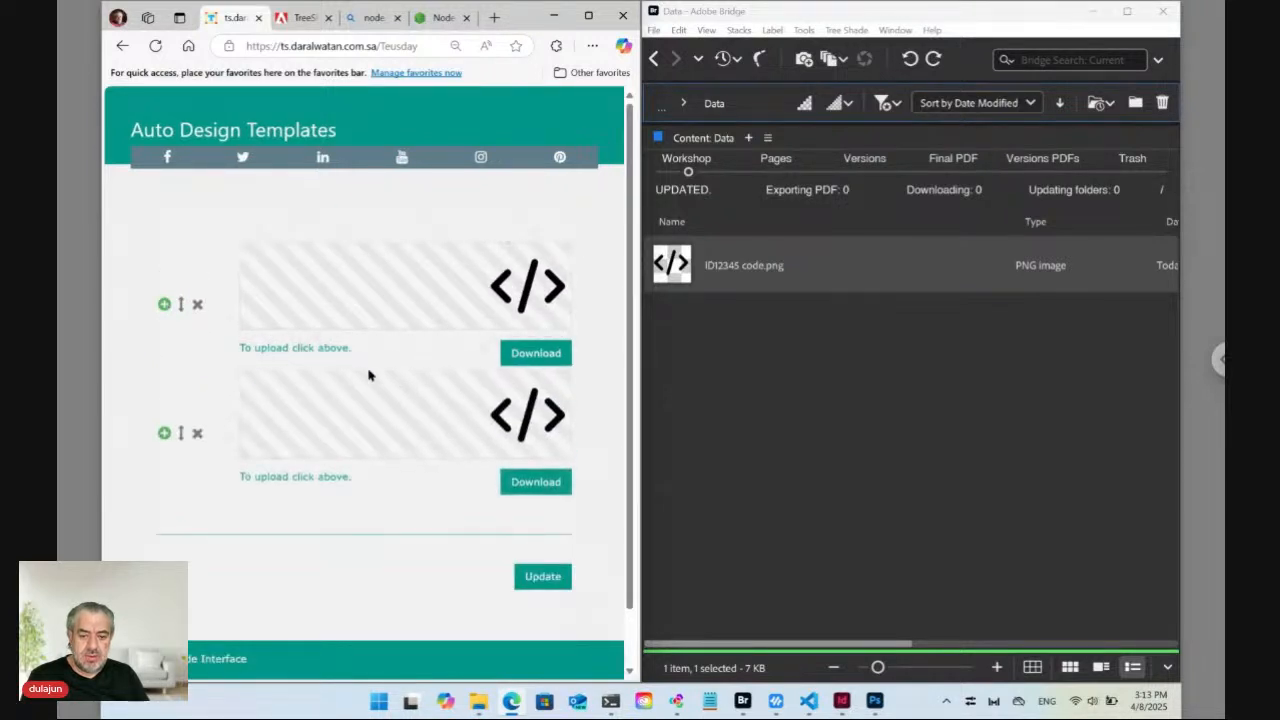
Upload list.png from Downloads as the second row's icon.
click(425, 404)
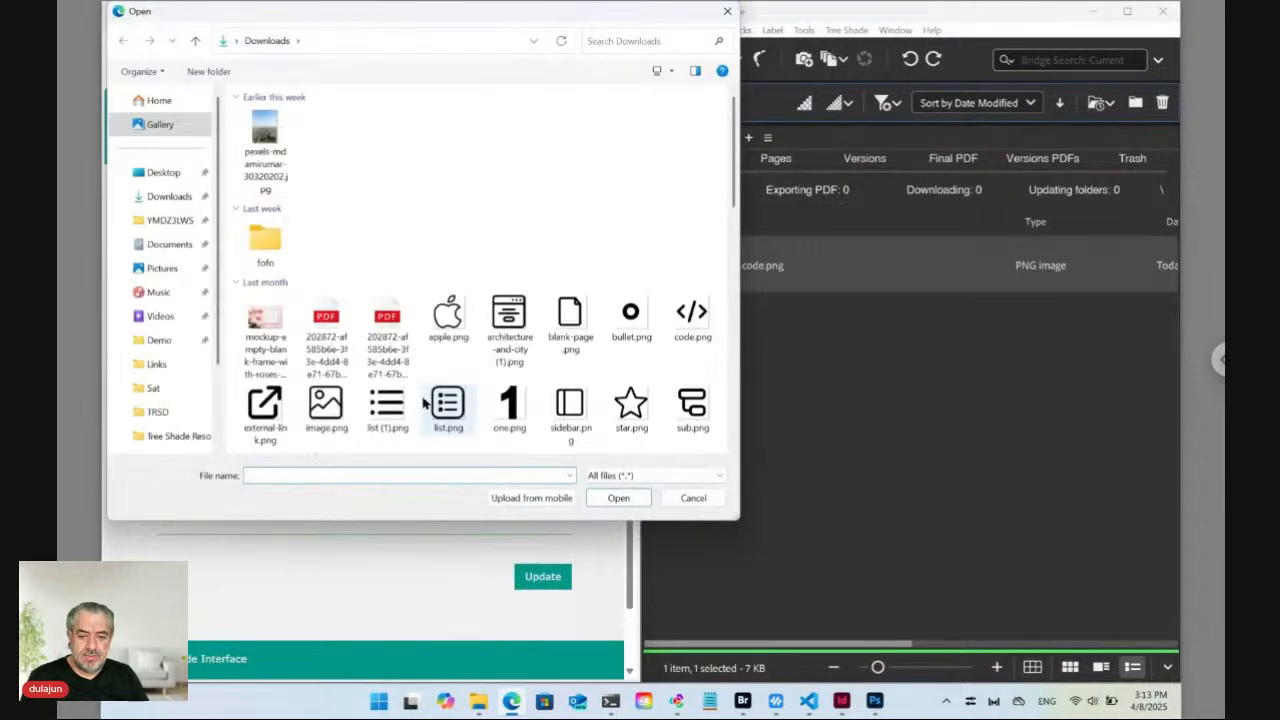
click(447, 405)
click(618, 498)
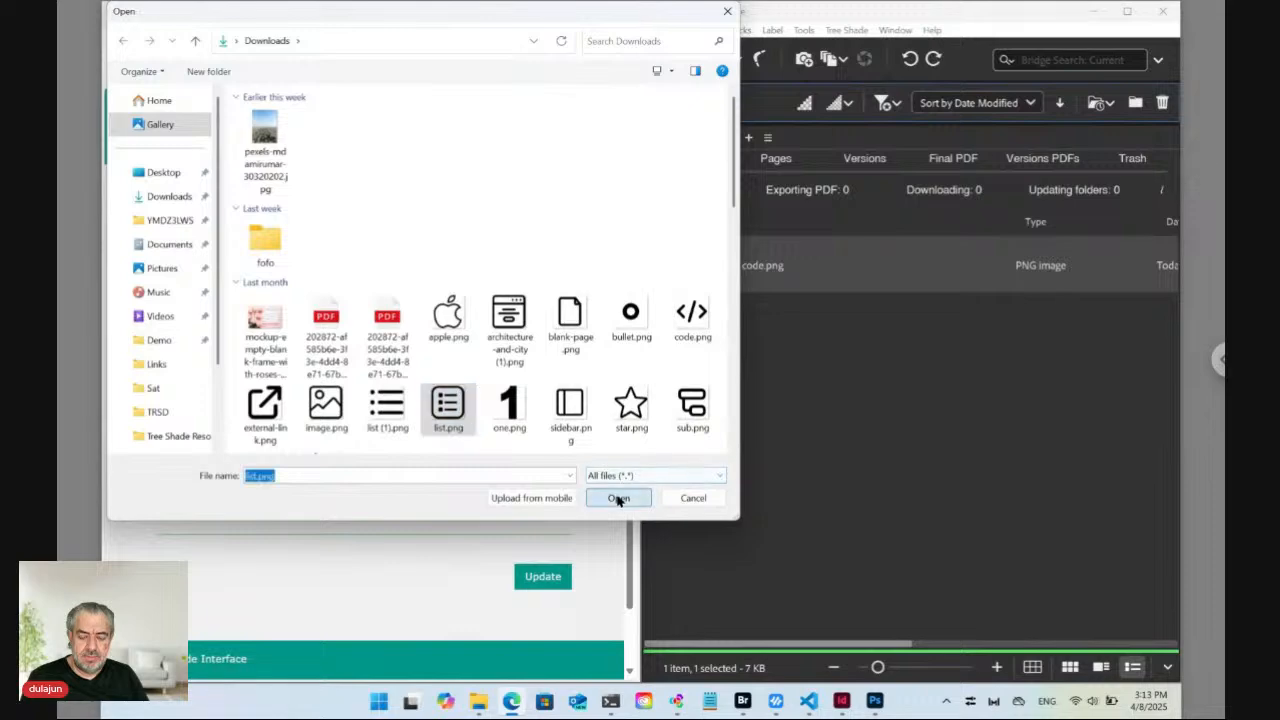
Add a third row with blank-page.png and save the template with Update.
click(164, 434)
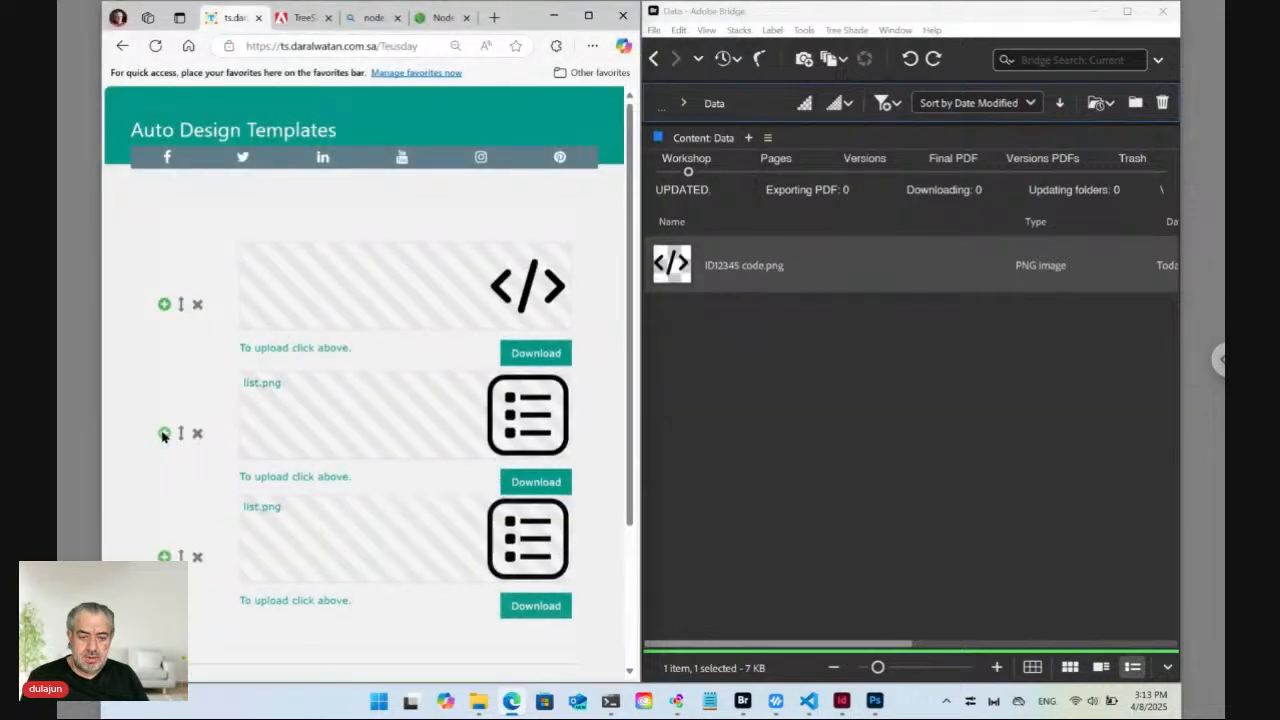
click(500, 542)
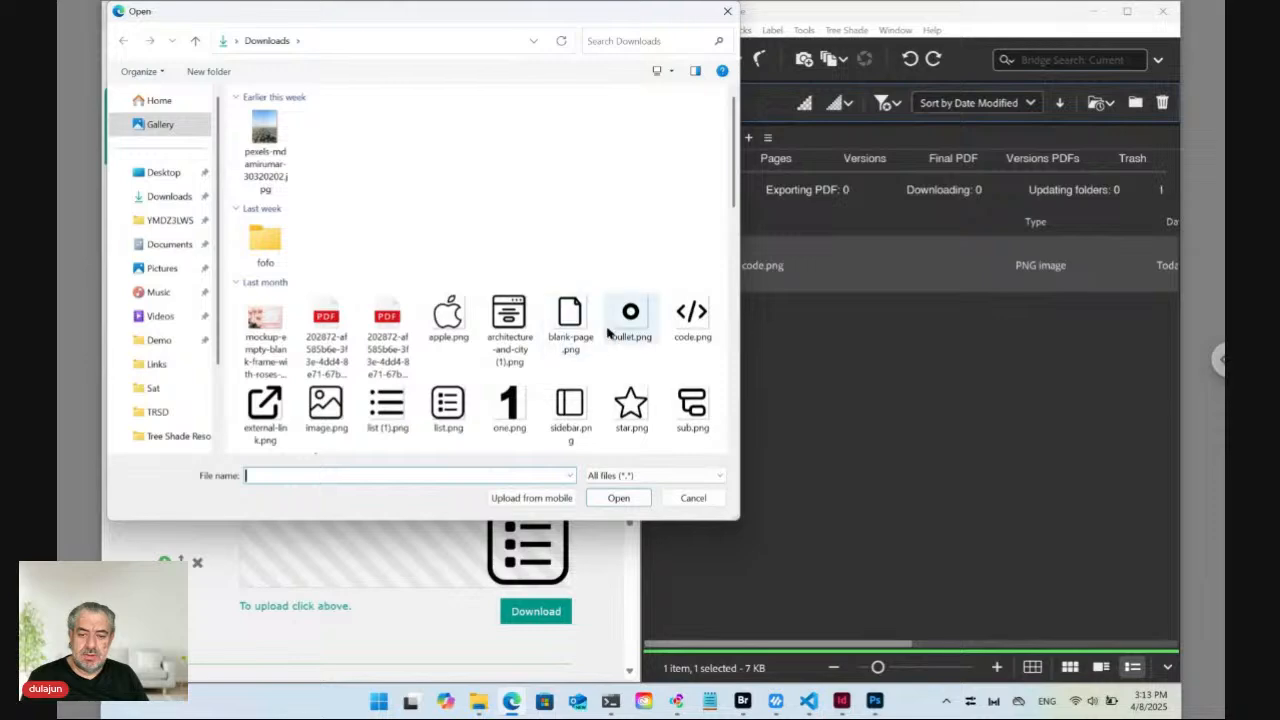
click(570, 318)
click(622, 500)
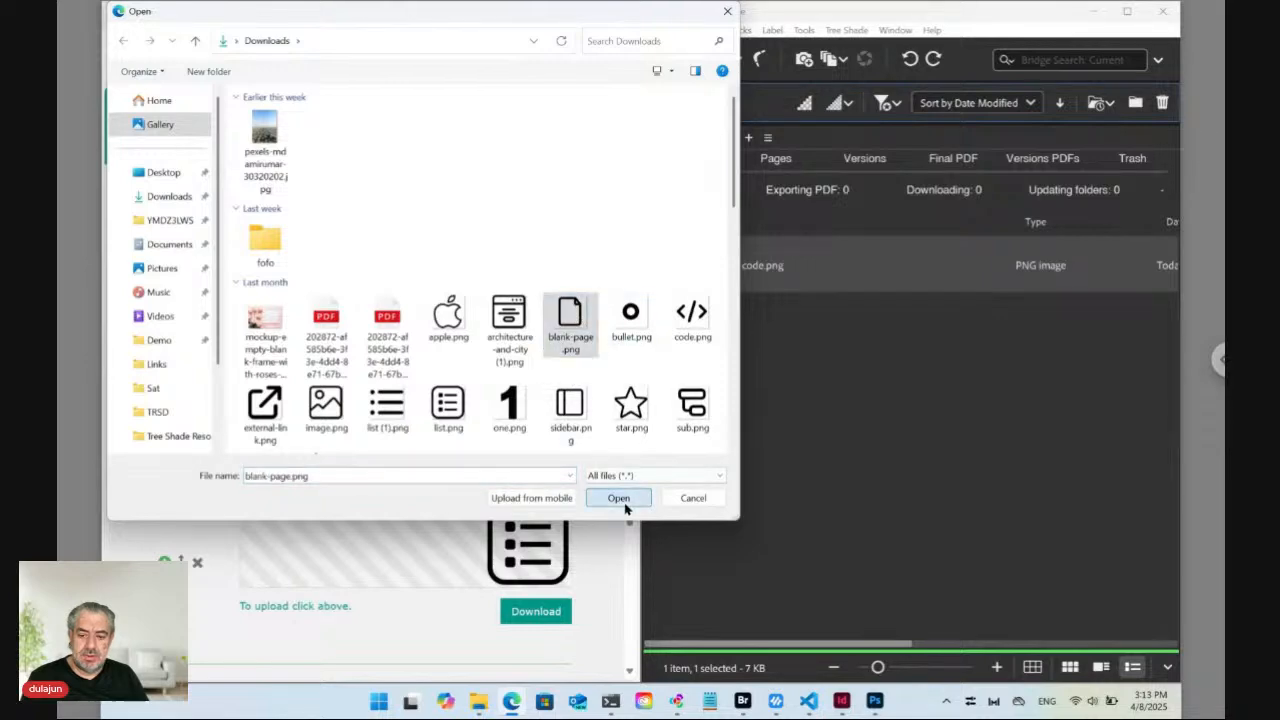
scroll(323, 486, down, 2)
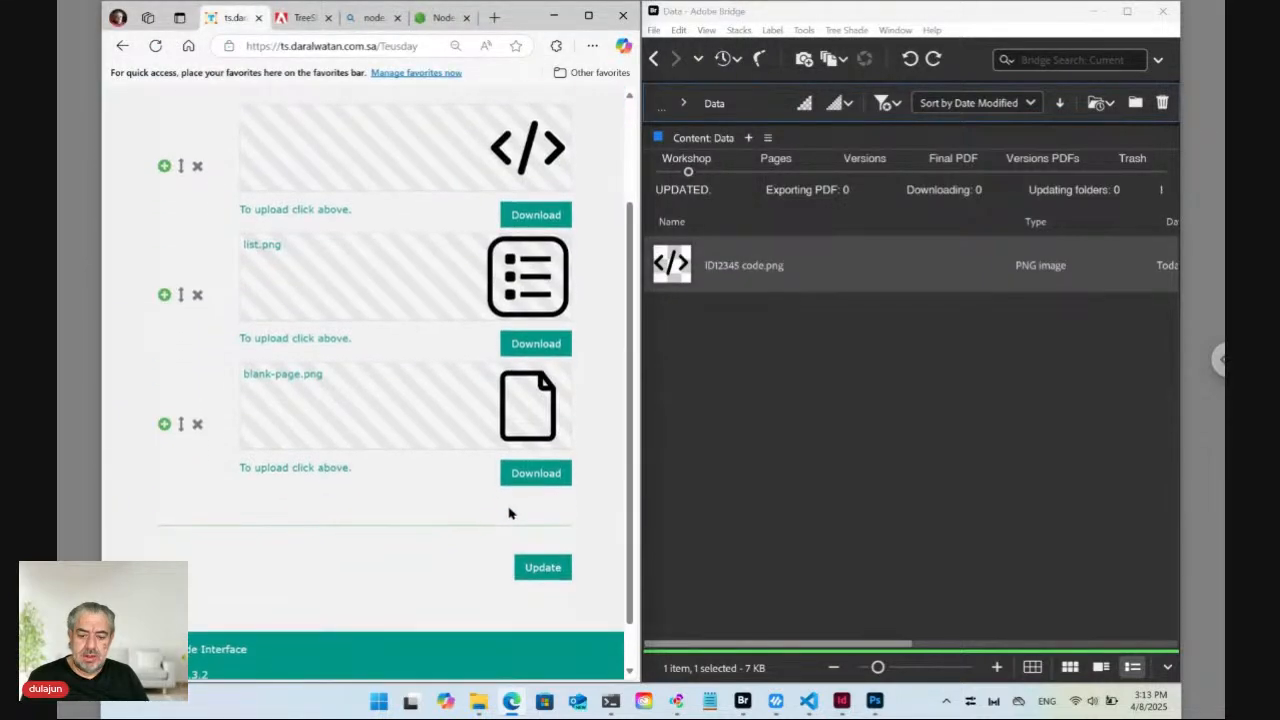
click(538, 566)
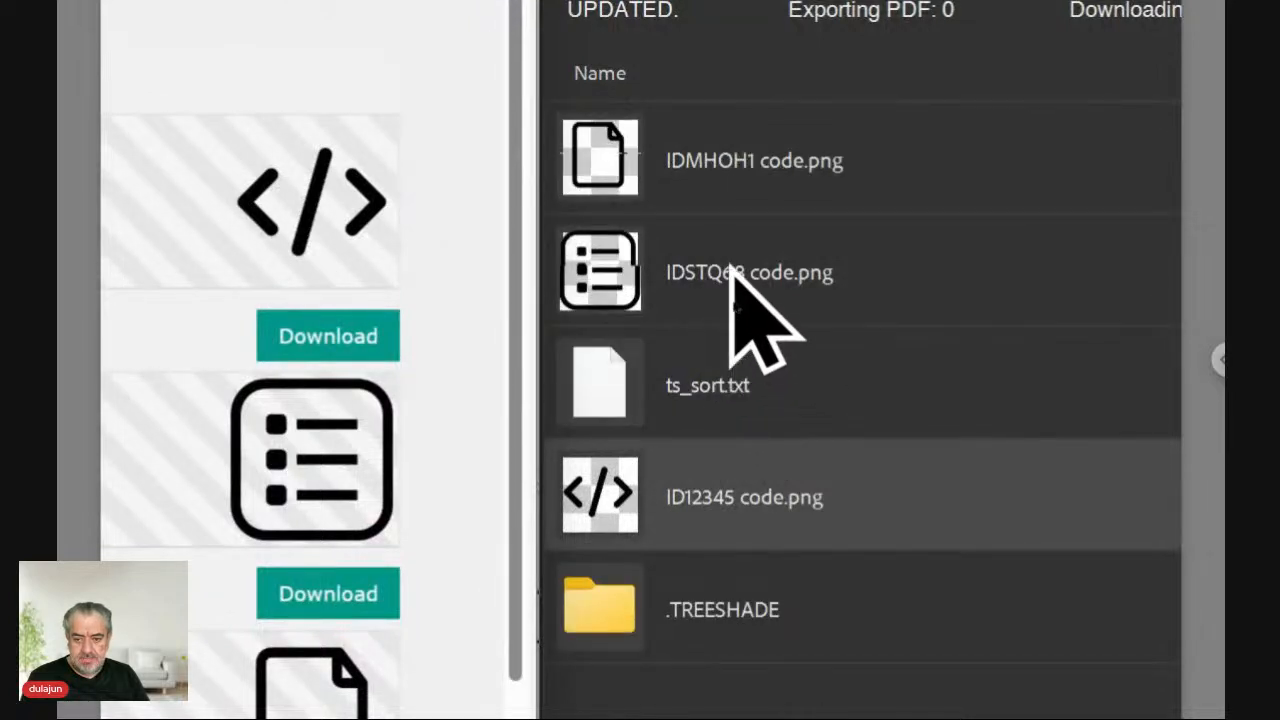
click(704, 155)
shift+click(705, 265)
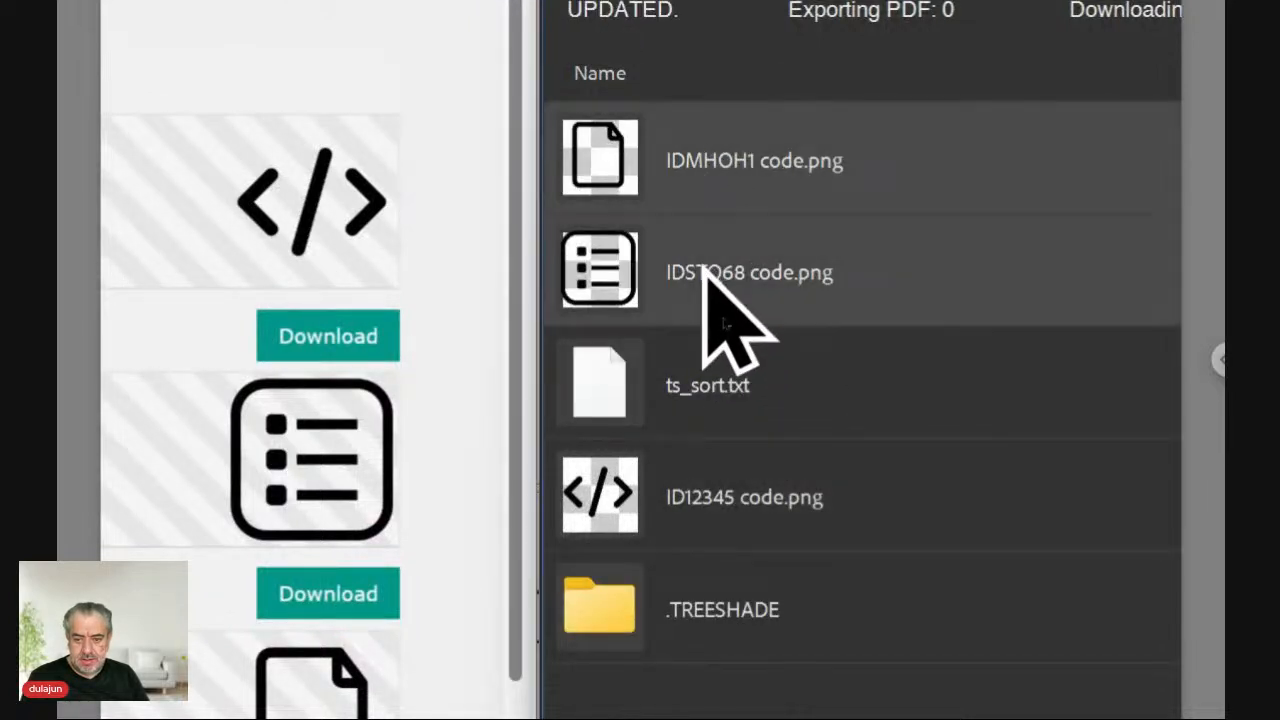
ctrl+click(708, 514)
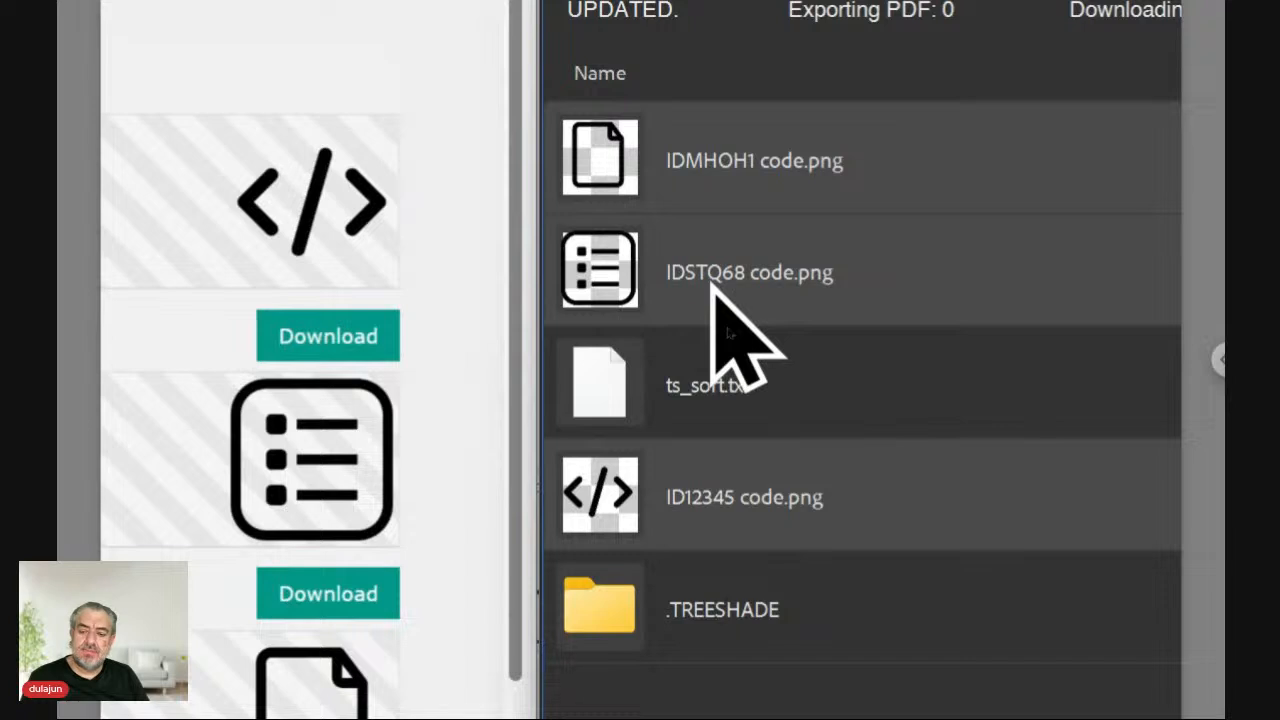
click(713, 388)
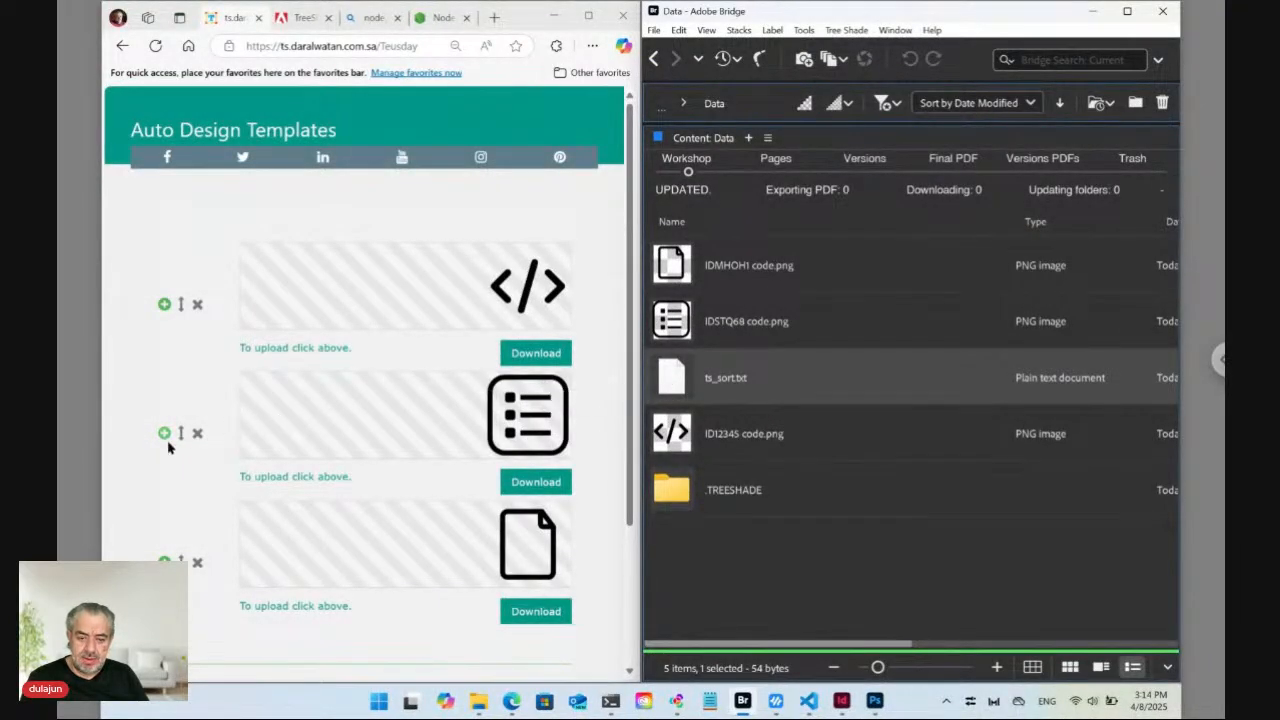
Move the blank-page row to the top, ahead of code and list, and save with Update.
click(186, 566)
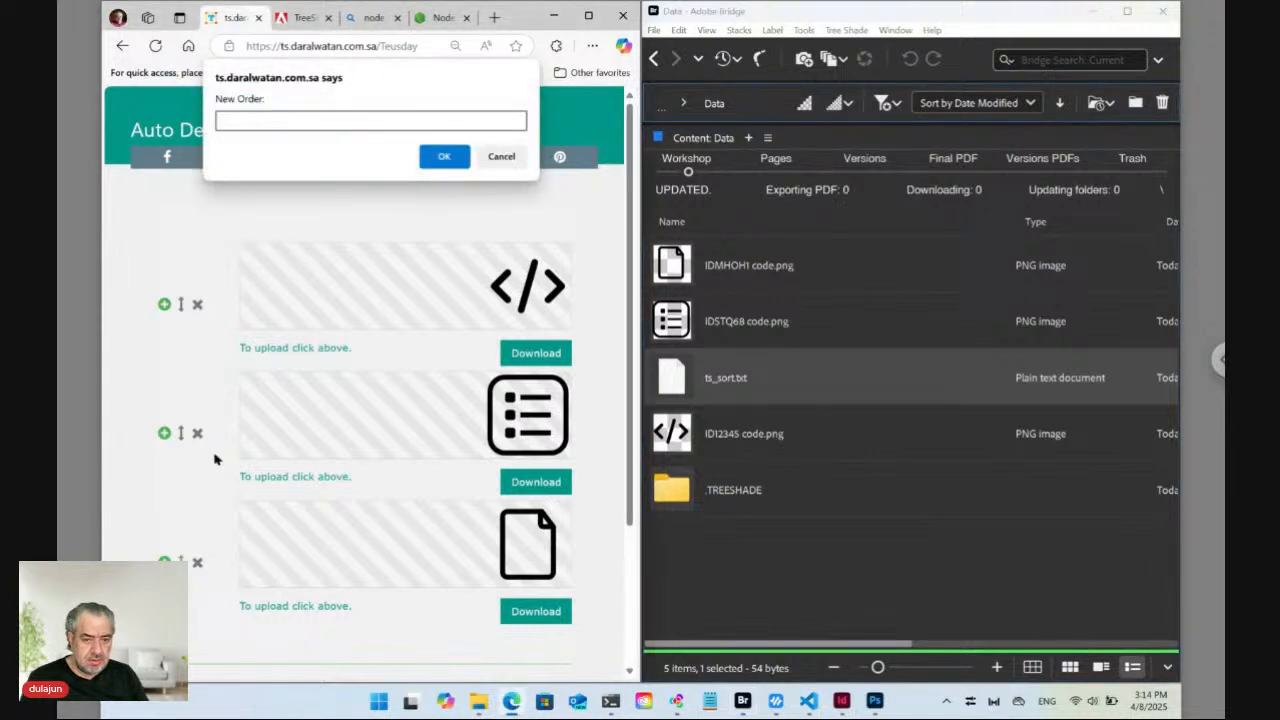
click(444, 158)
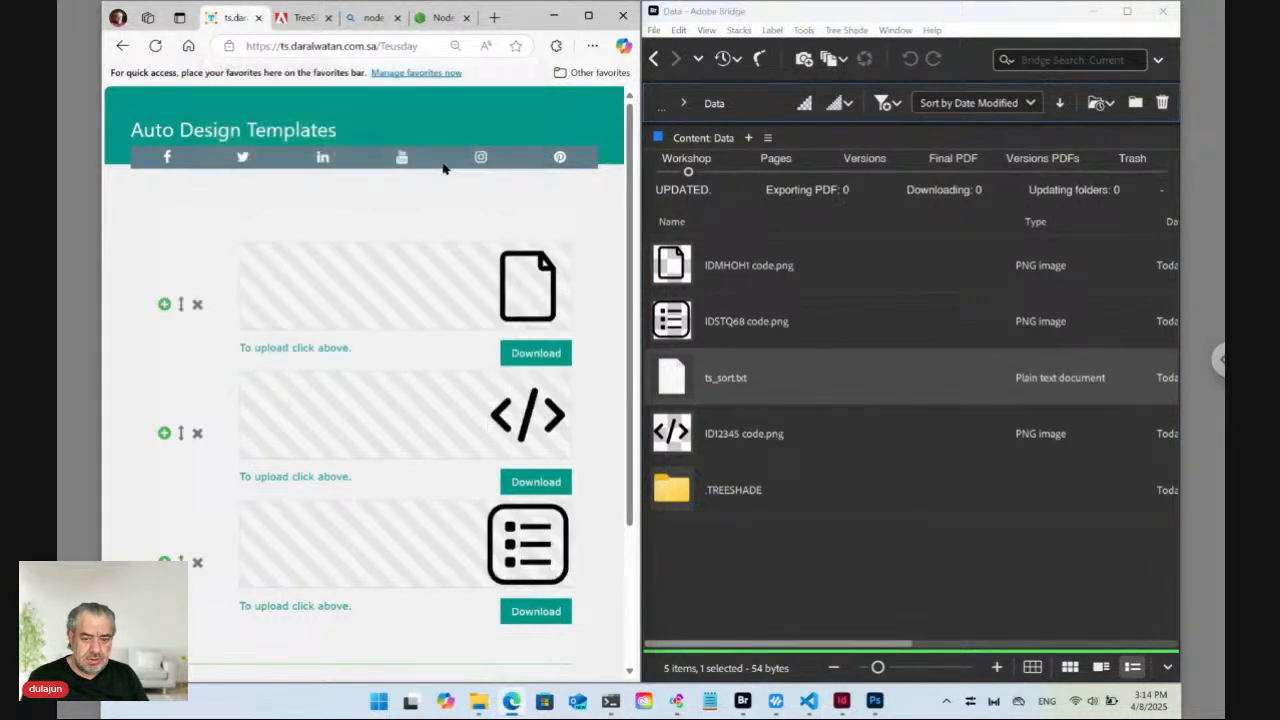
scroll(398, 399, down, 3)
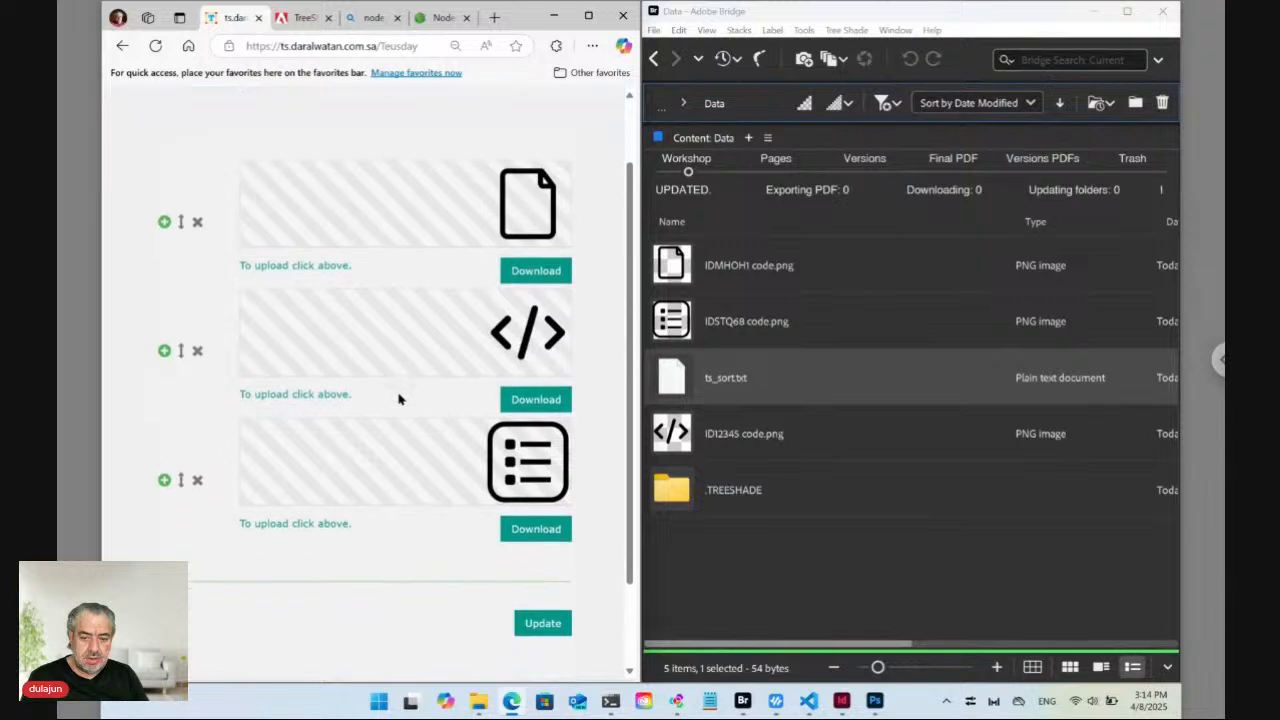
click(543, 564)
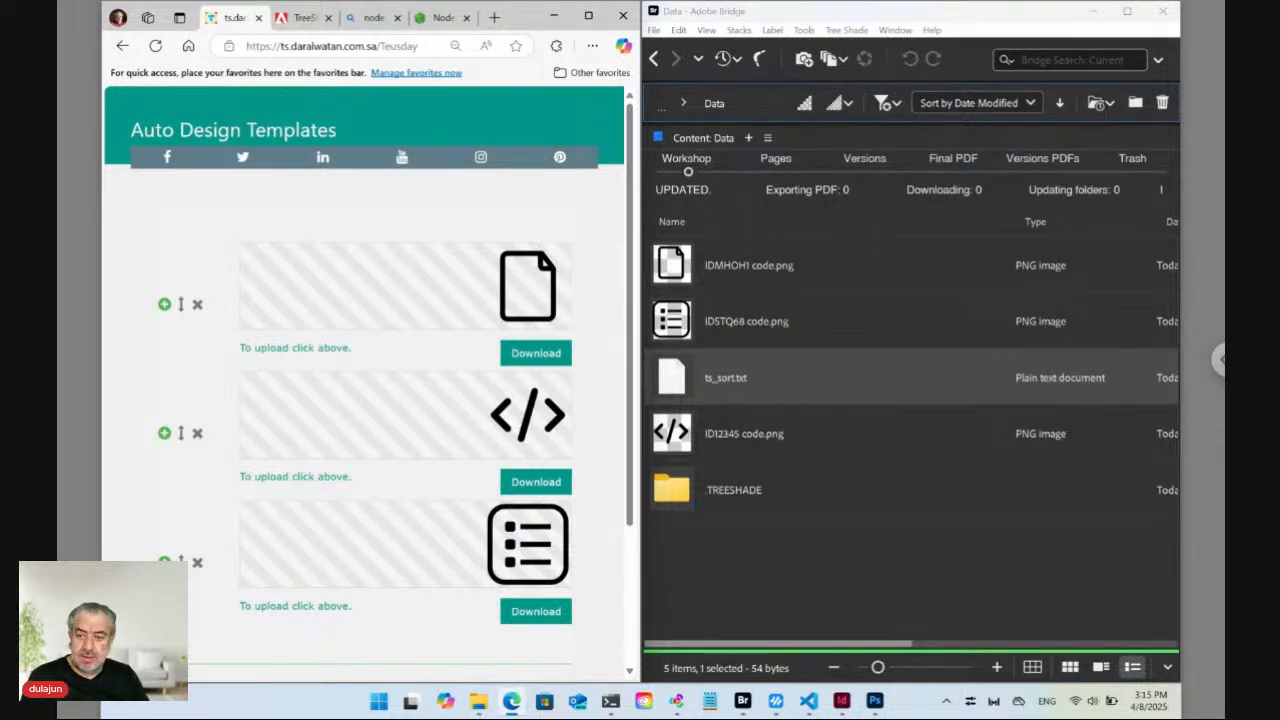
Trash IDSTQ68 code.png and ID12345 code.png with Tree Shade > Move to Trash, then select IDMHOH1 code.png.
click(684, 321)
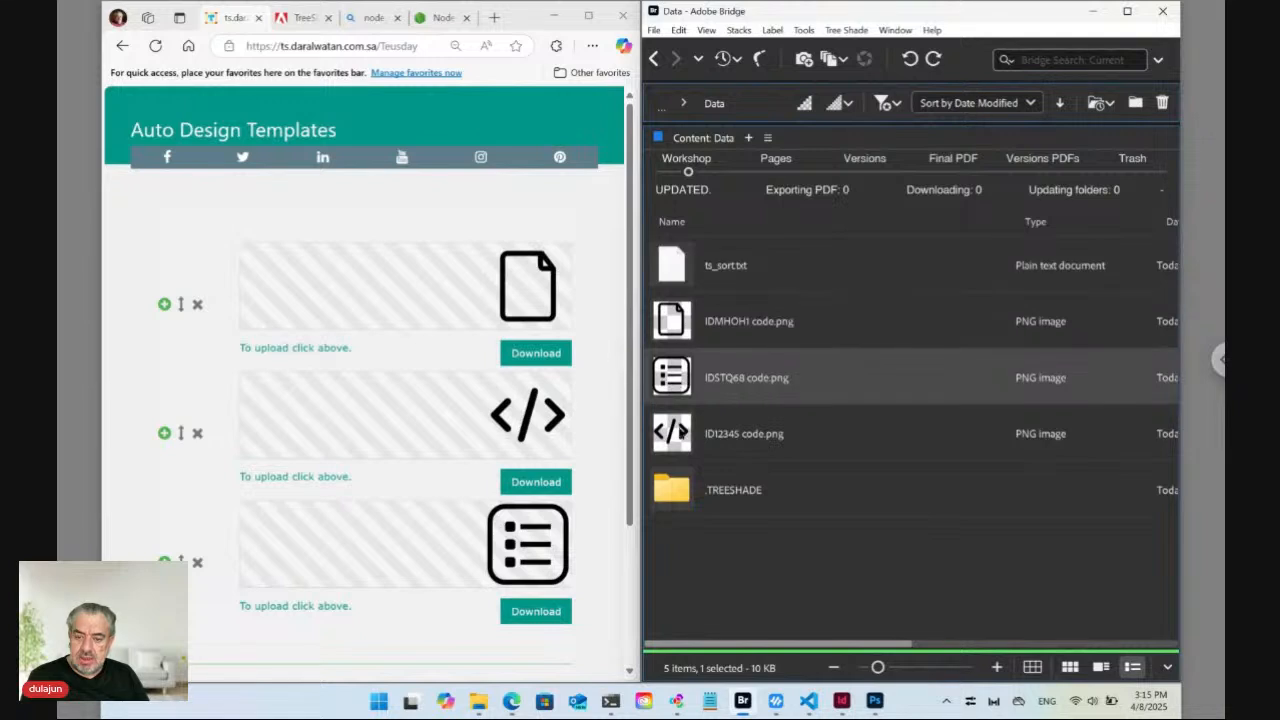
ctrl+click(680, 433)
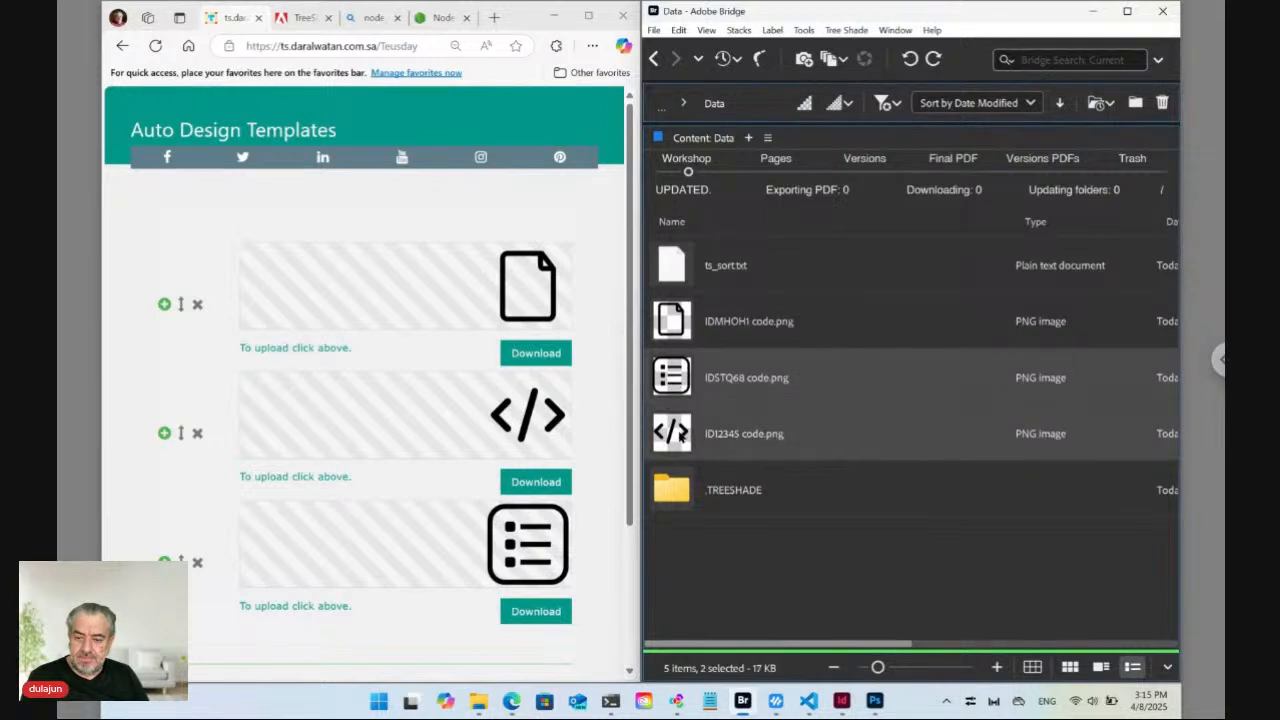
click(858, 30)
click(884, 100)
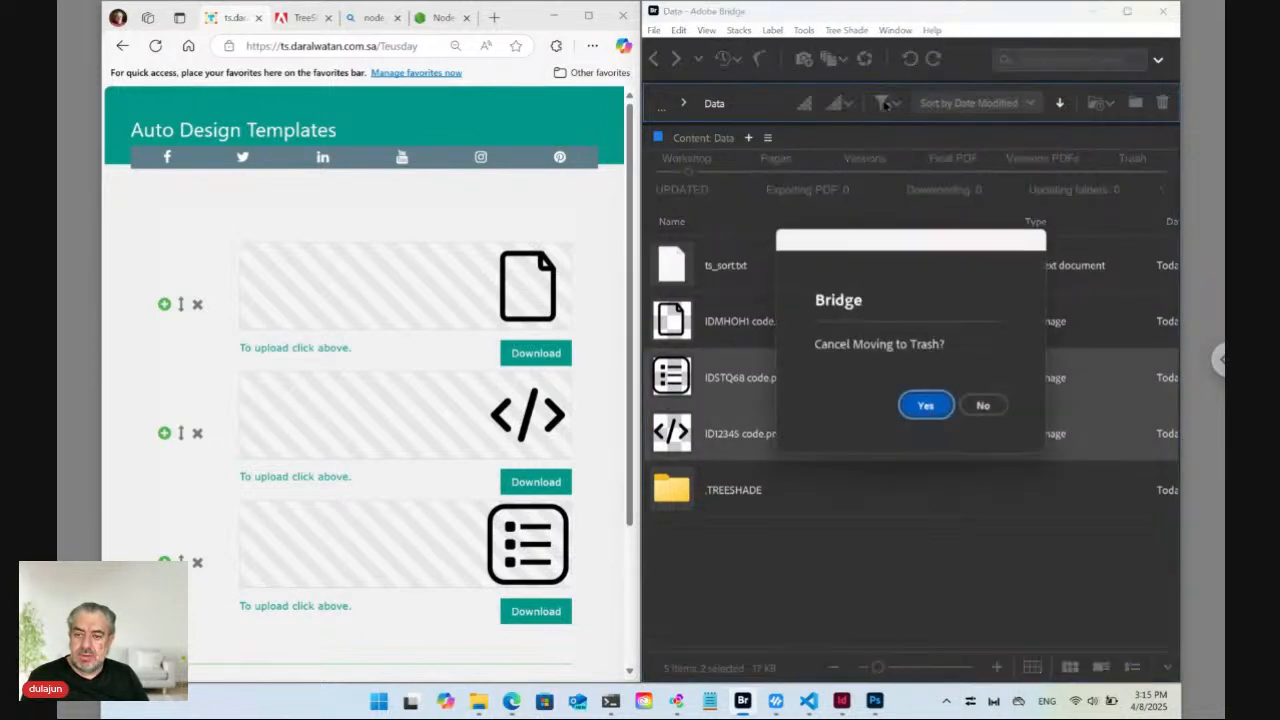
click(983, 406)
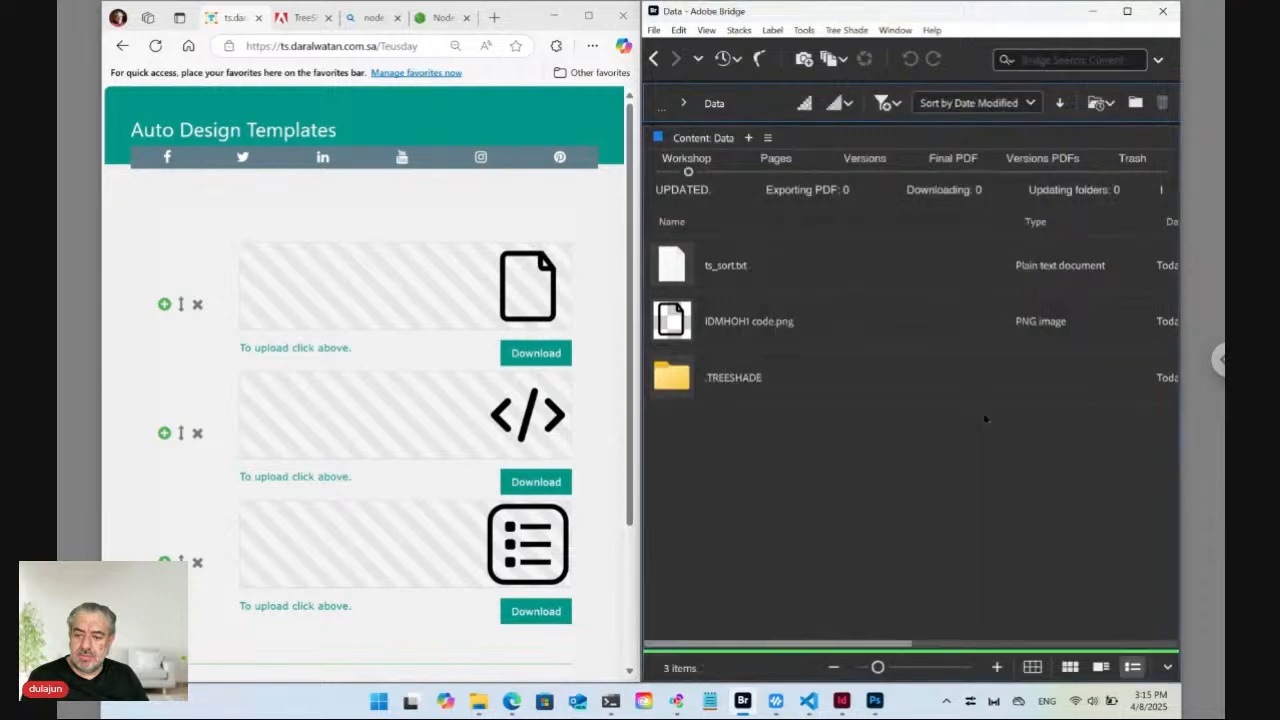
click(748, 330)
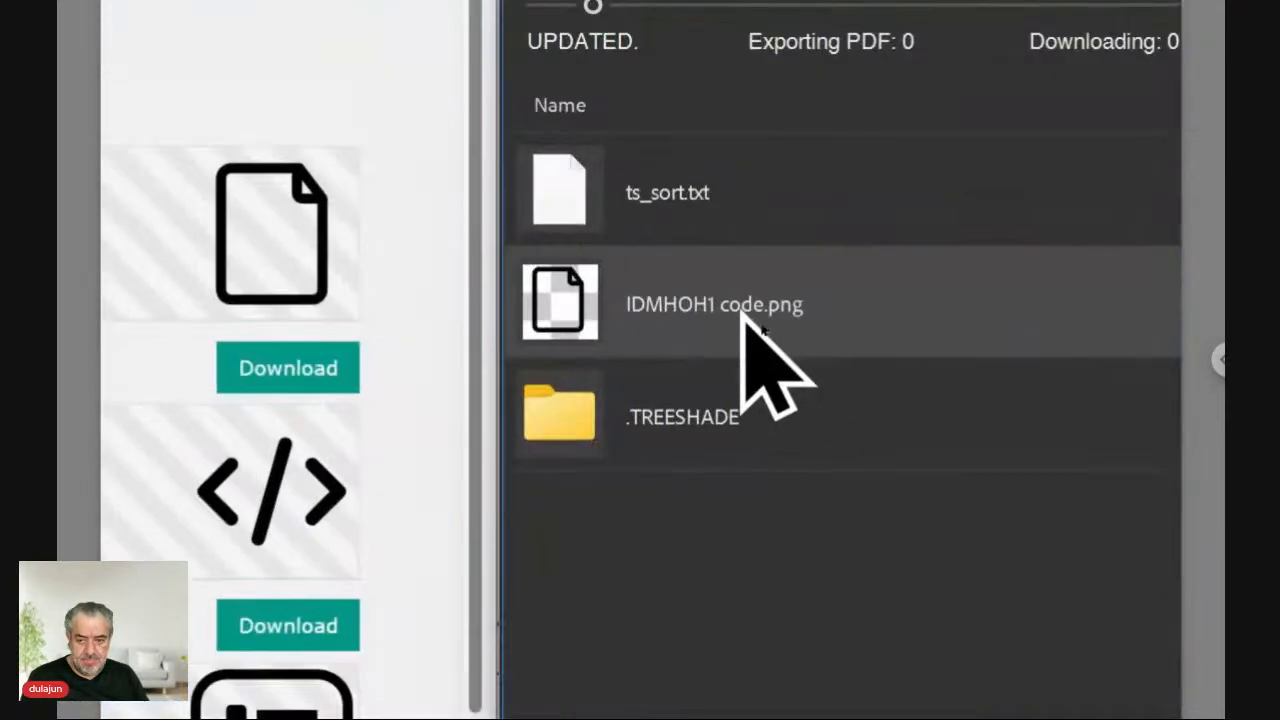
Rename IDMHOH1 code.png to 'IDMHOH1 [code].png' by putting brackets around code.
click(762, 321)
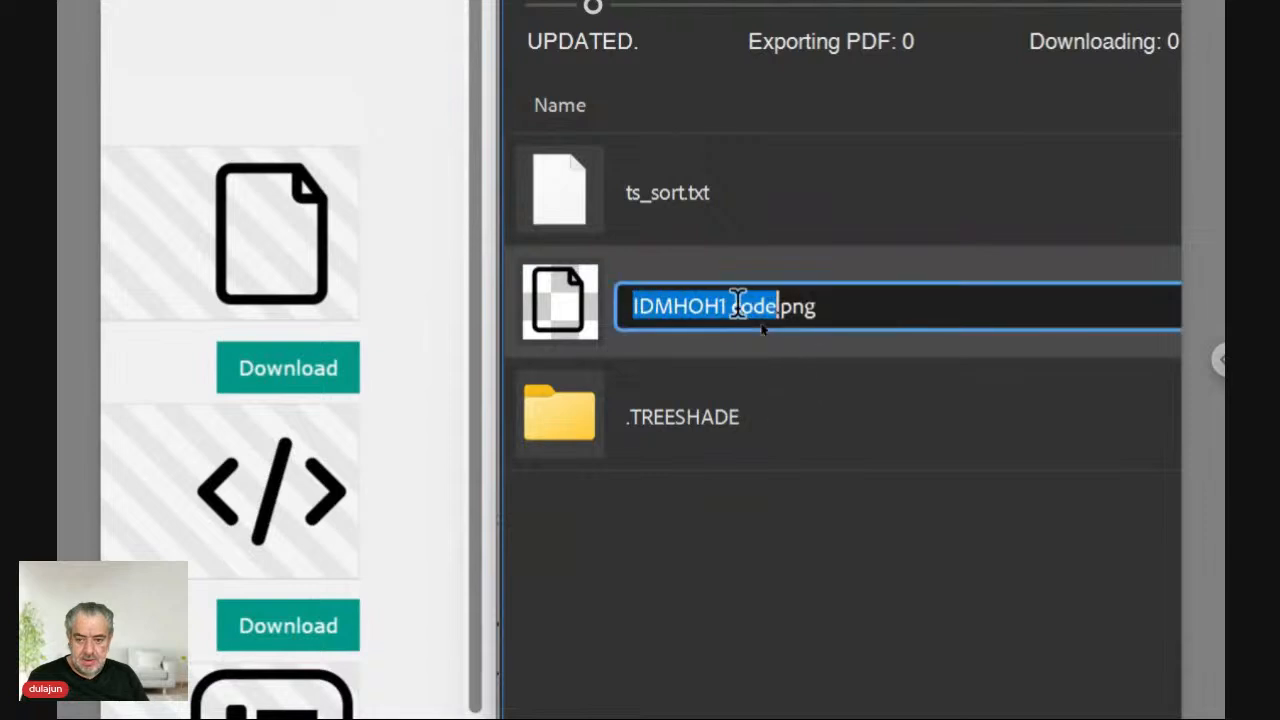
click(738, 305)
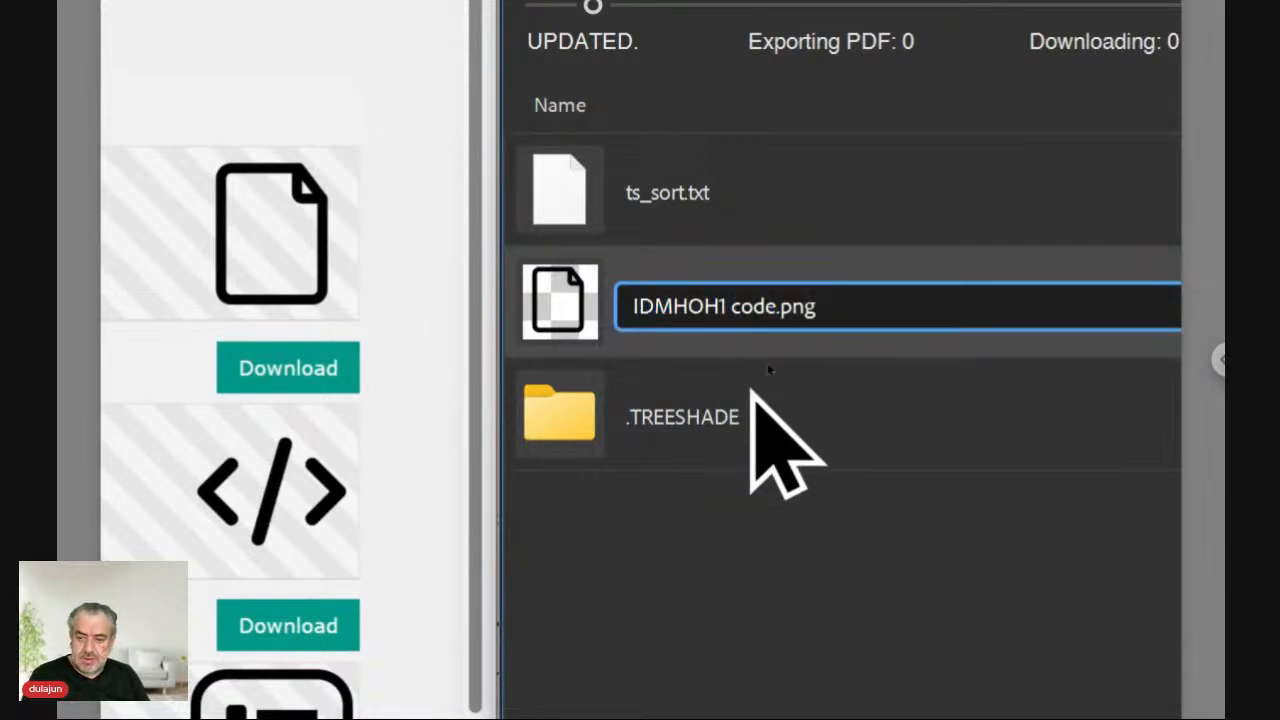
text([)
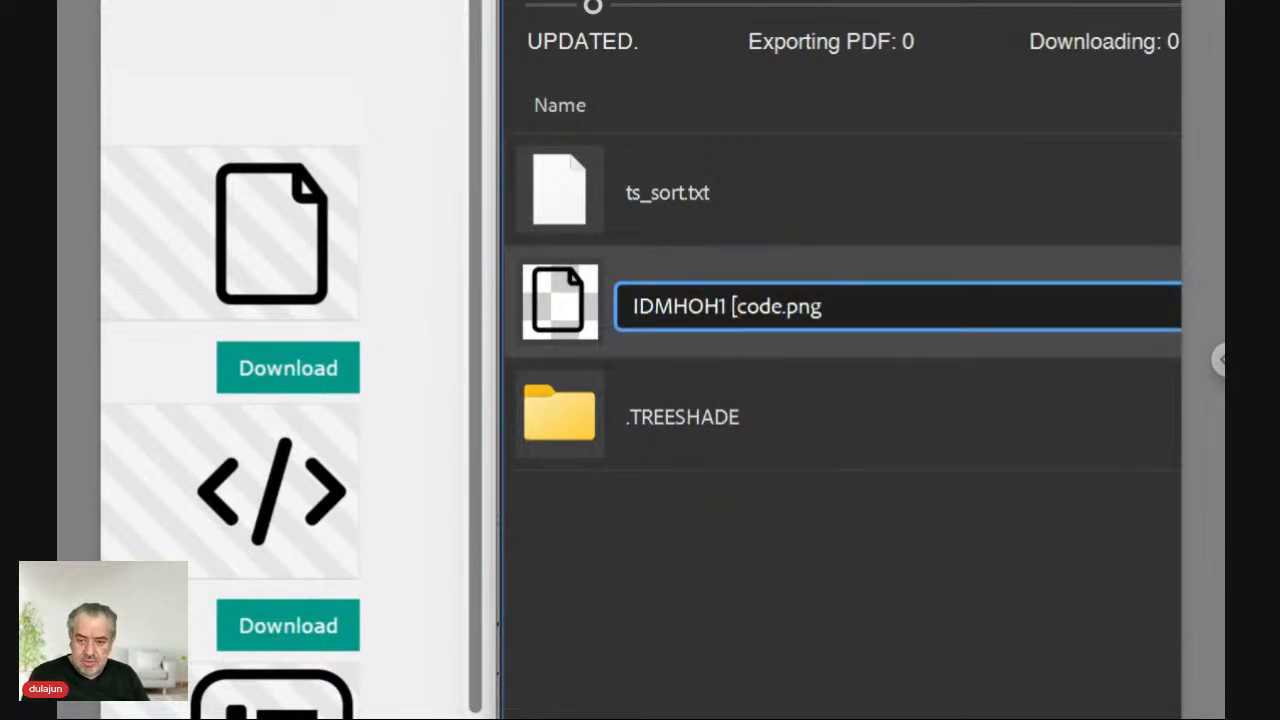
key(Right)
key(Right)
key(Right)
key(Right)
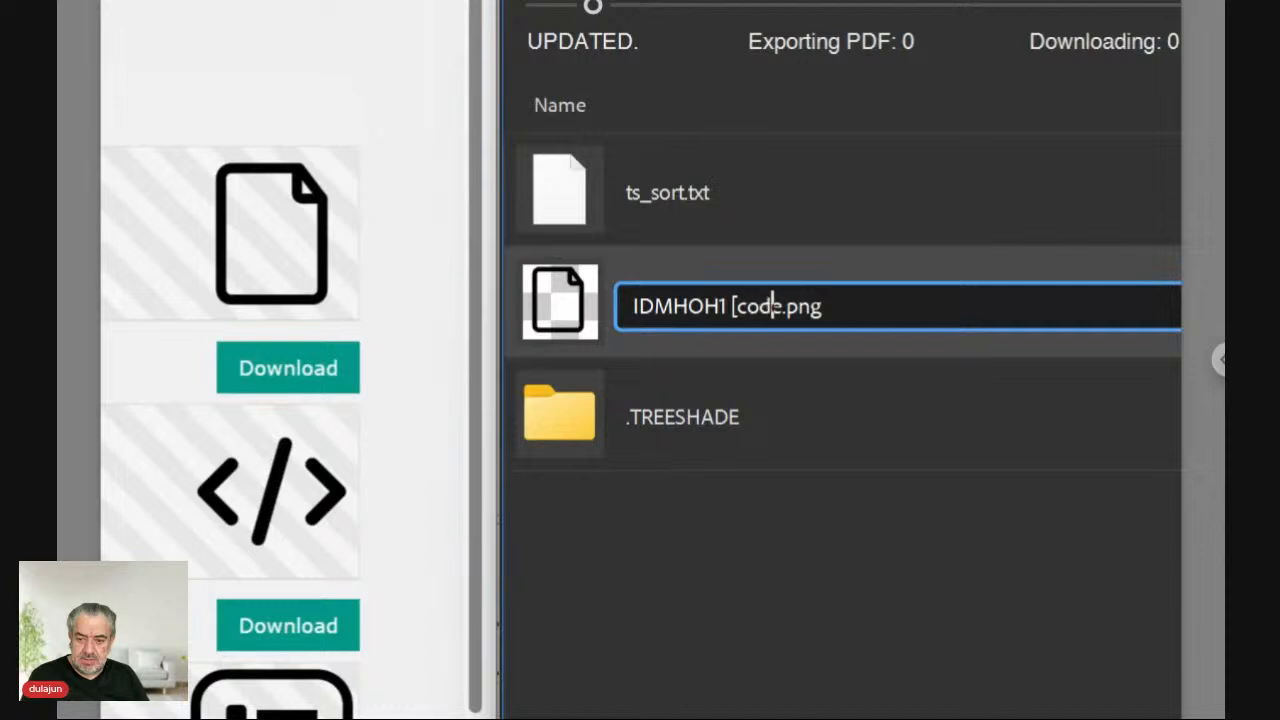
text(])
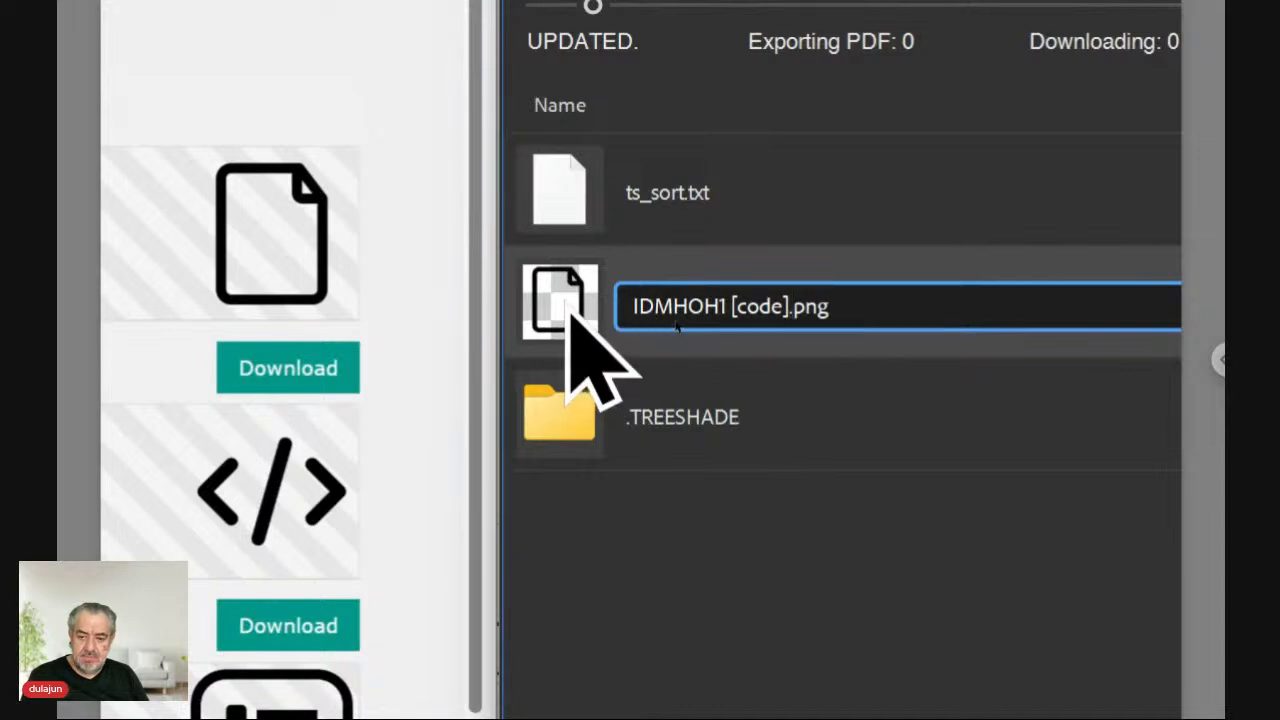
key(Return)
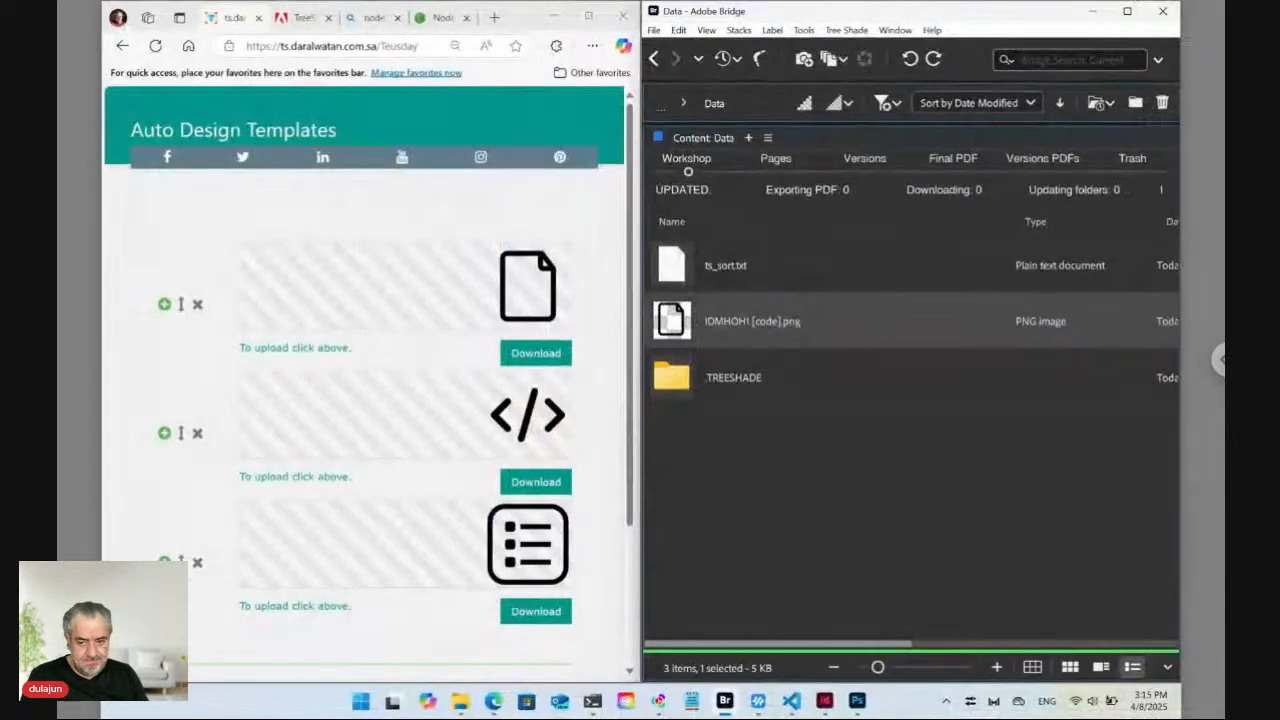
Reload the TreeShade template, retitle its item Page, and add a second Page item.
click(319, 46)
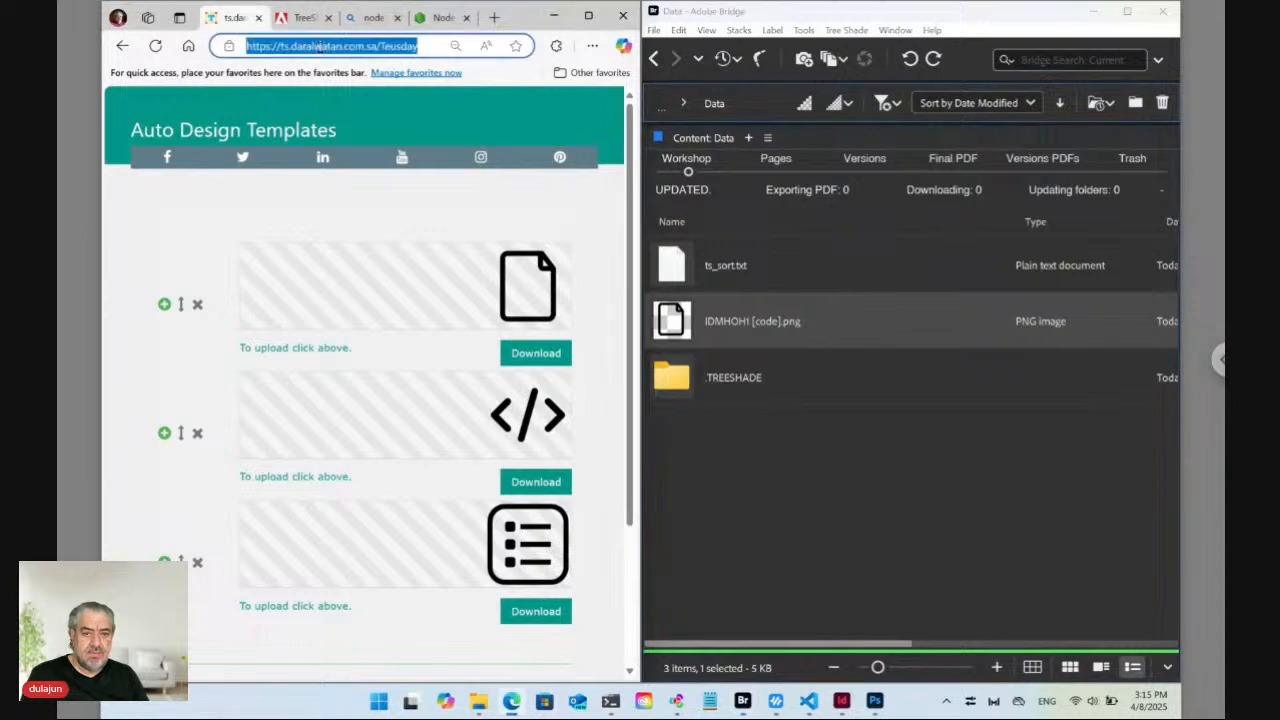
key(Return)
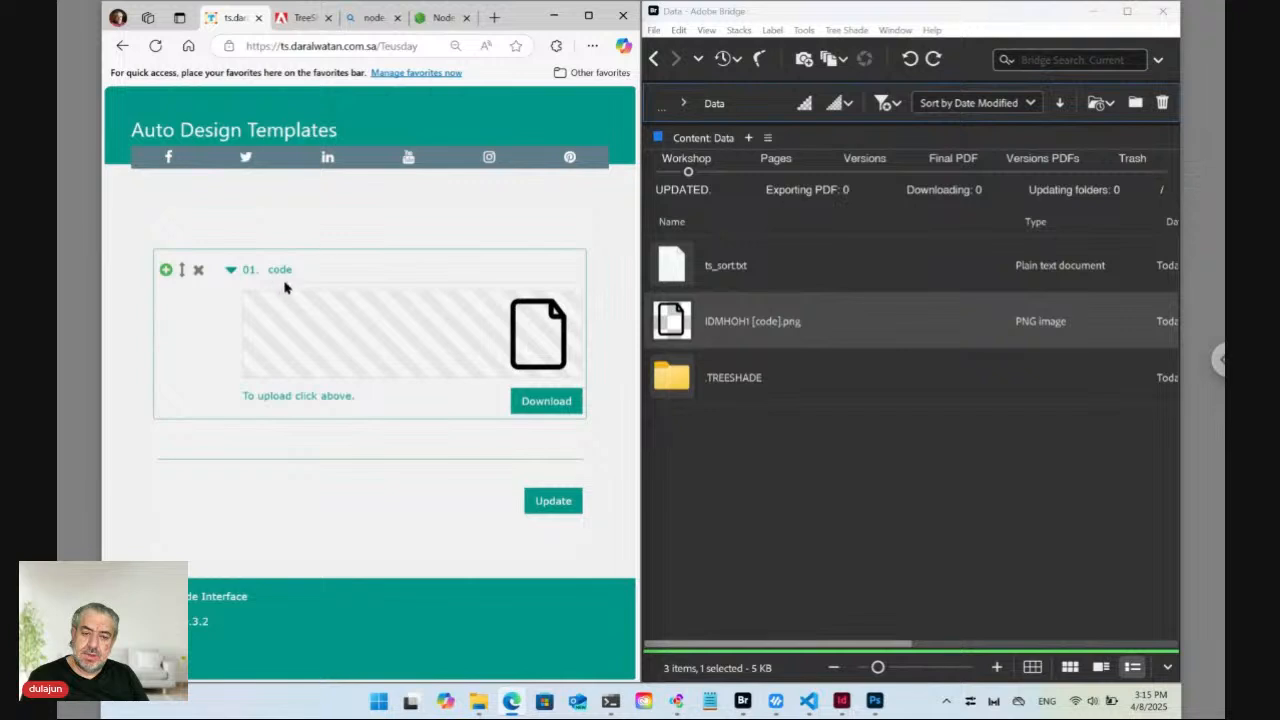
click(285, 269)
key(ctrl+a)
text(P)
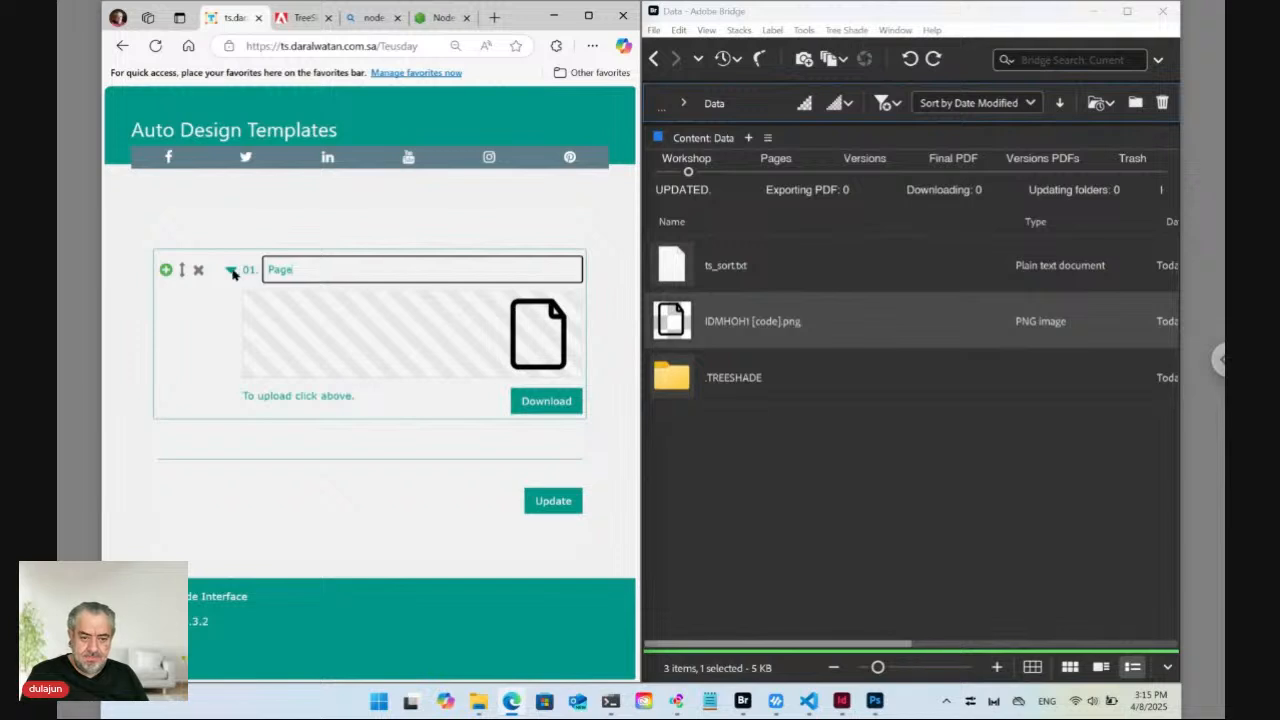
click(166, 269)
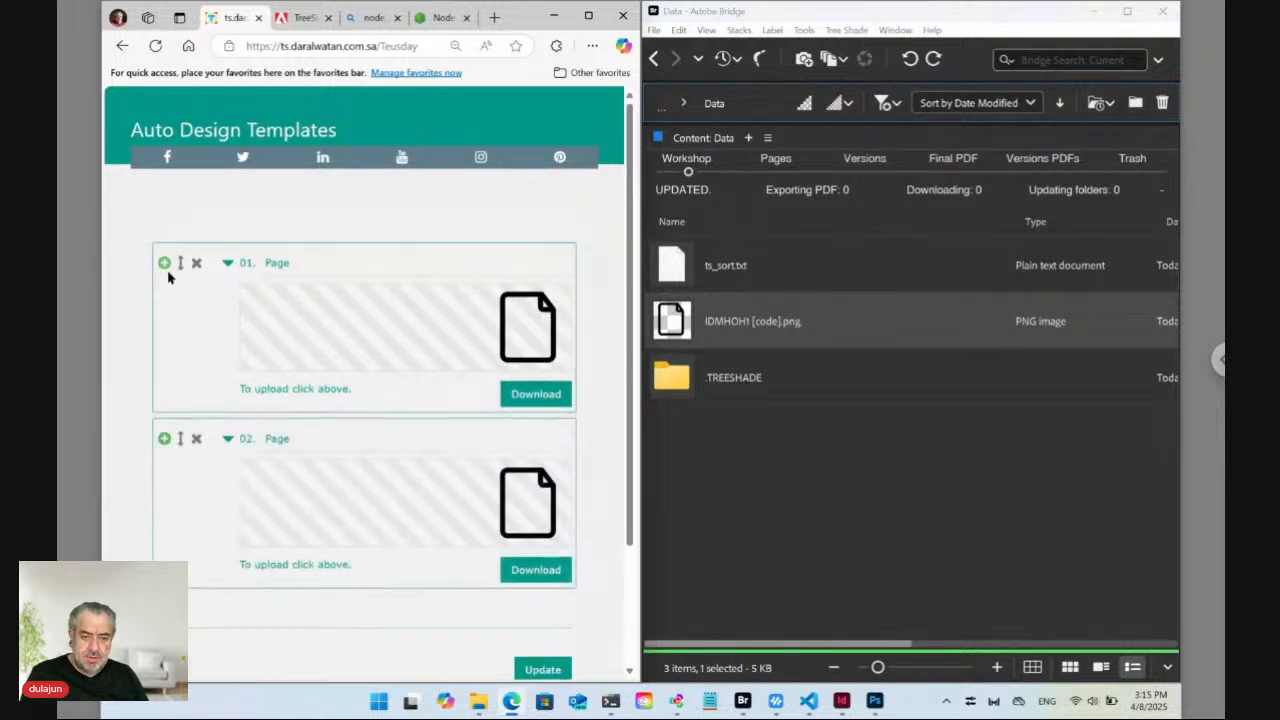
click(513, 517)
Upload apple.png as item 02's icon and retitle the item Apple.
click(447, 318)
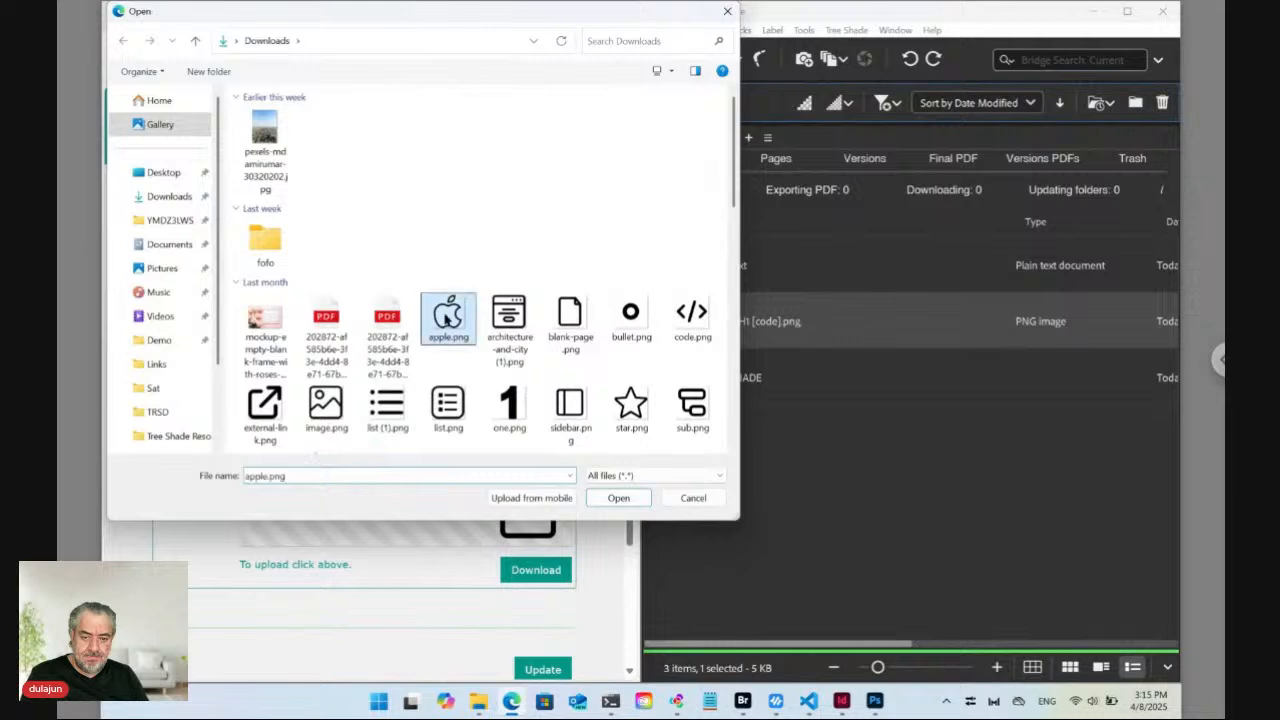
click(603, 500)
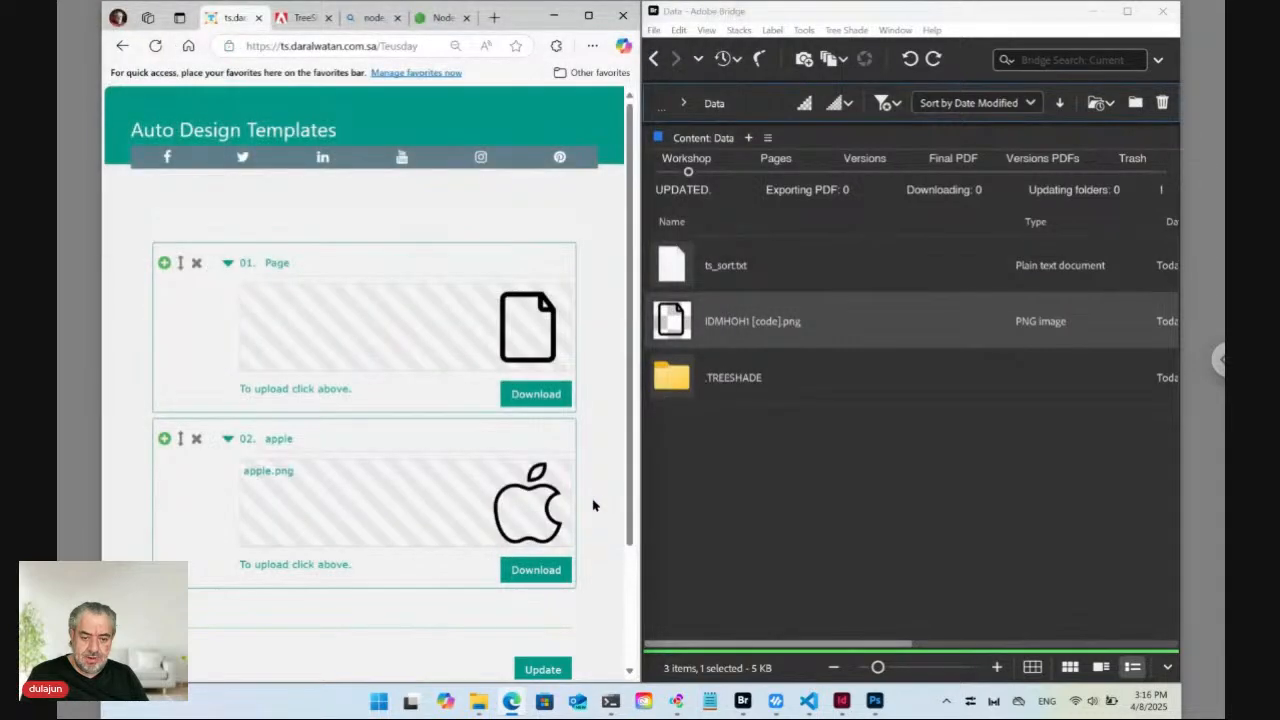
click(270, 438)
key(Delete)
text(A)
Add item 03 with the star.png icon, title it Star, and expand it.
click(164, 438)
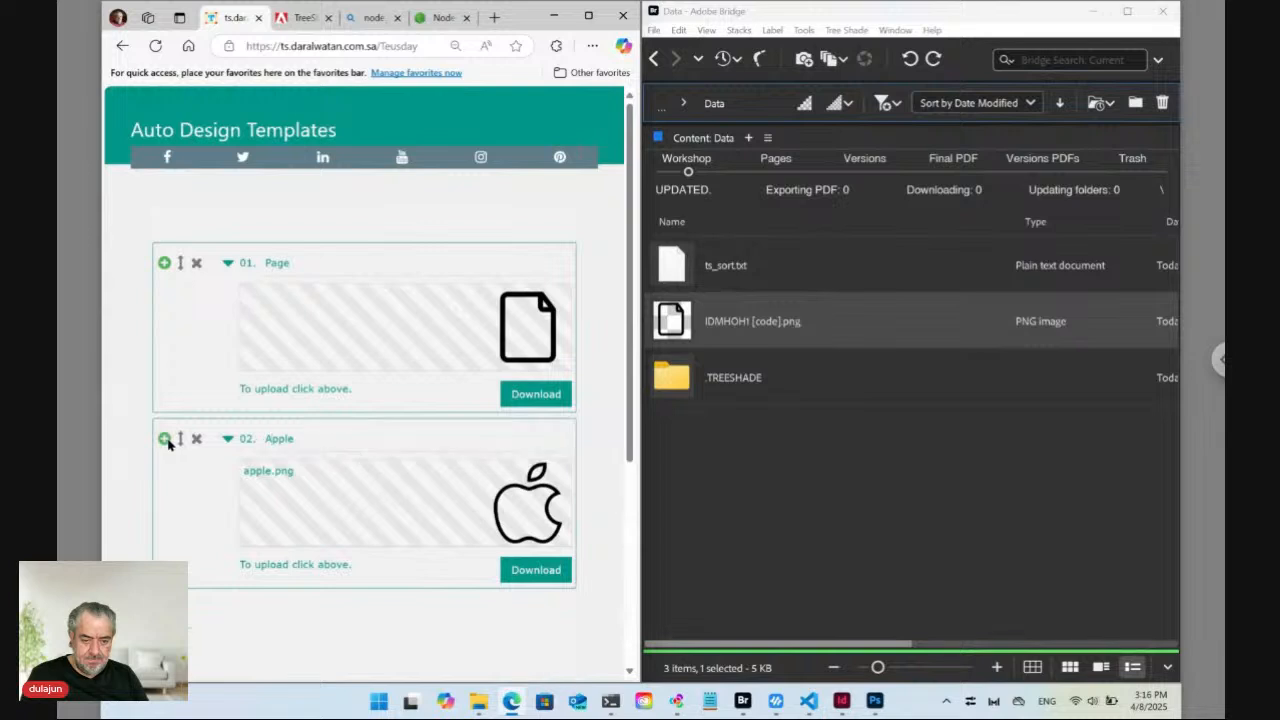
scroll(326, 540, down, 1)
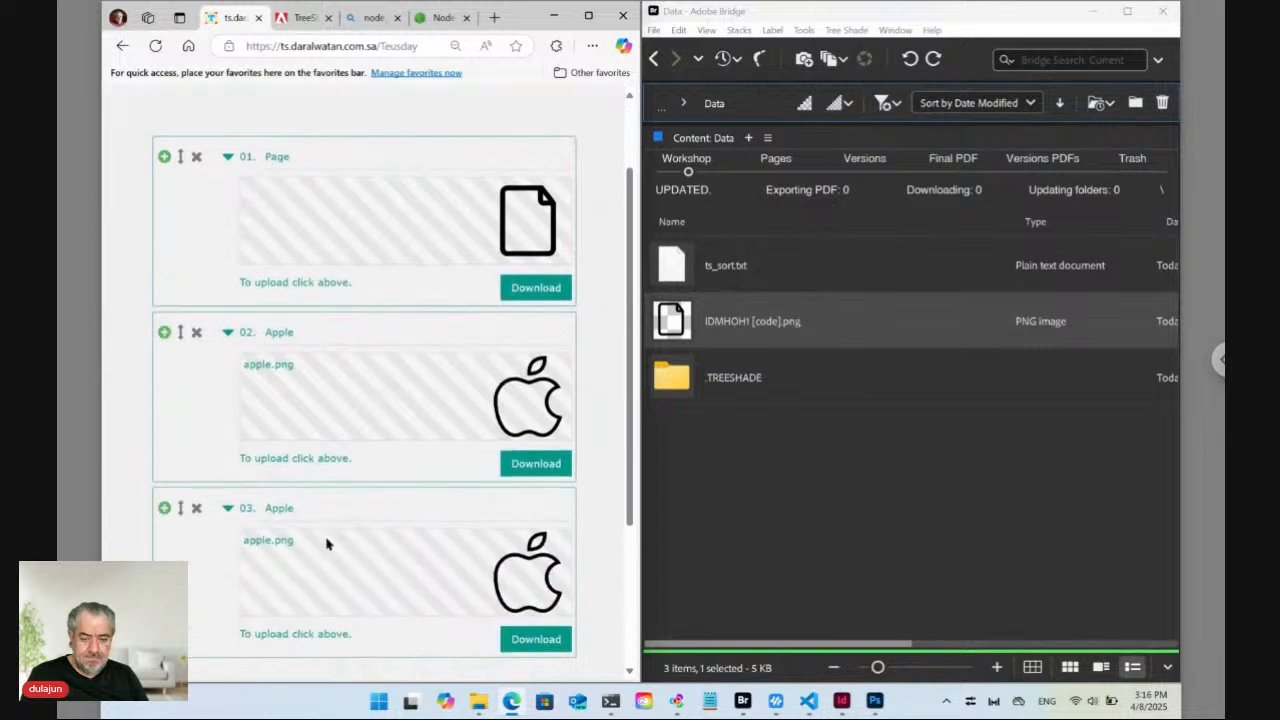
click(429, 574)
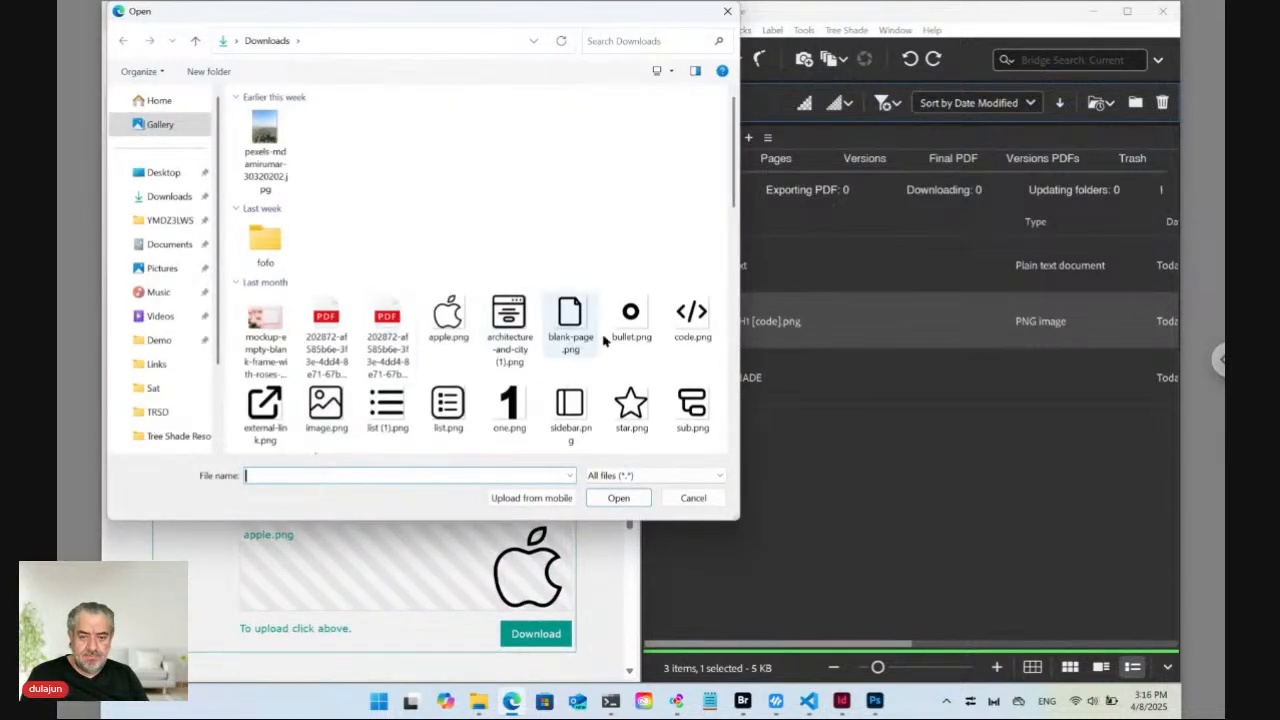
click(631, 410)
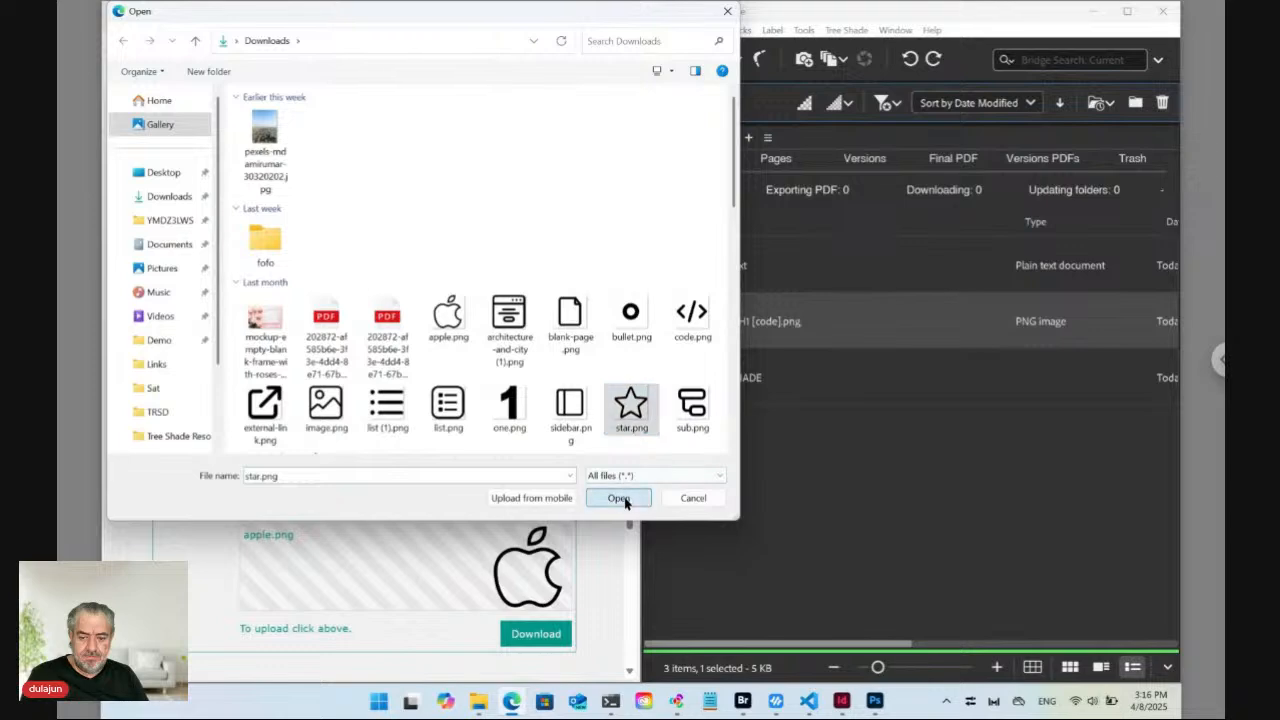
click(618, 497)
drag(270, 503, 259, 503)
text(Star)
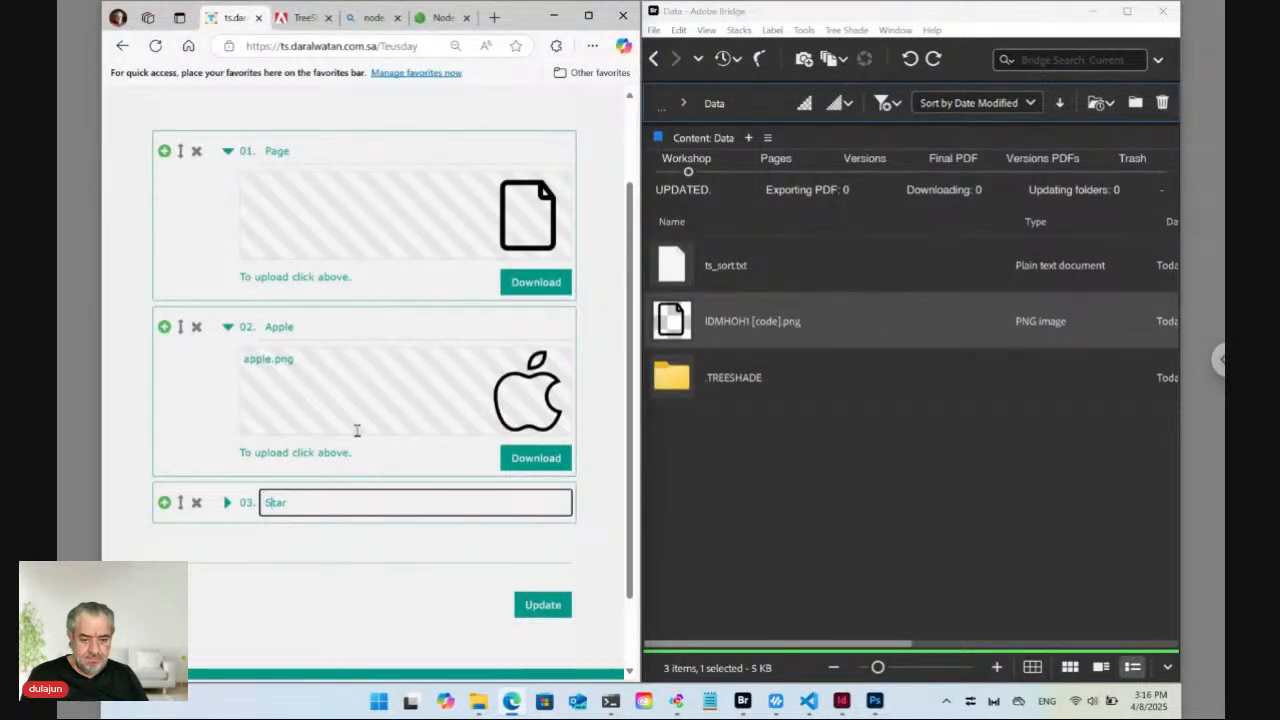
scroll(380, 440, down, 1)
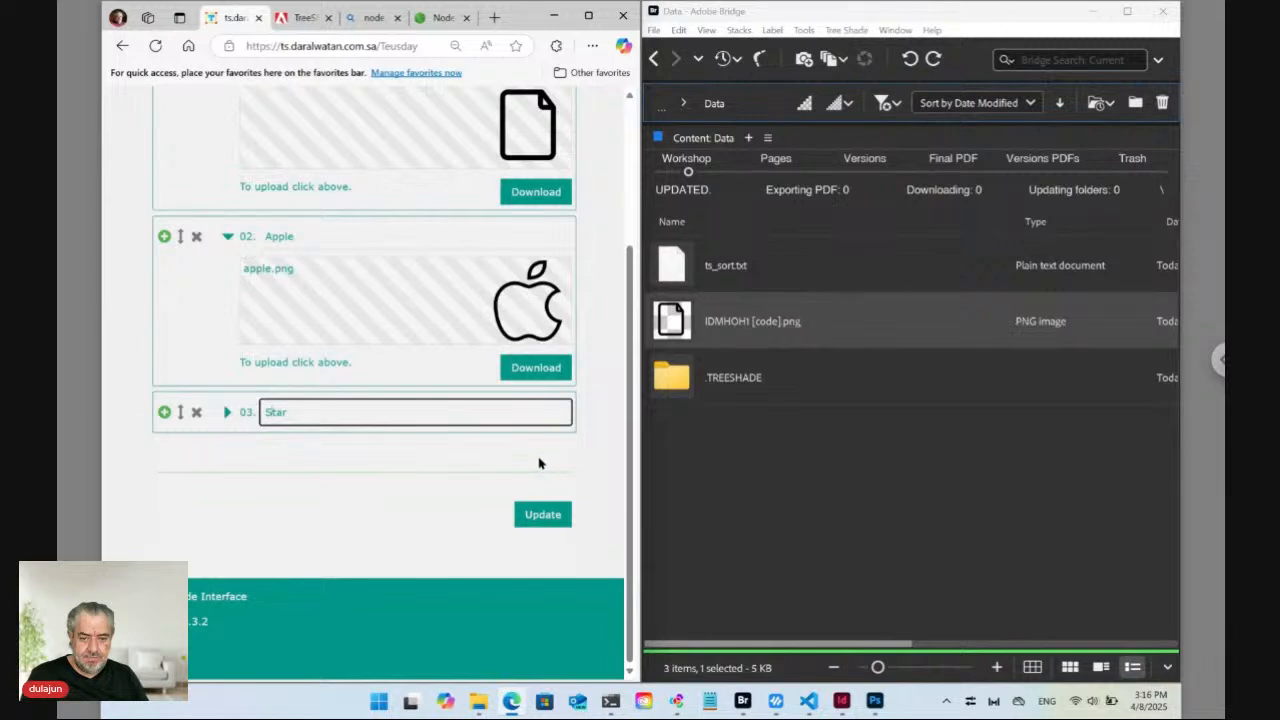
click(227, 413)
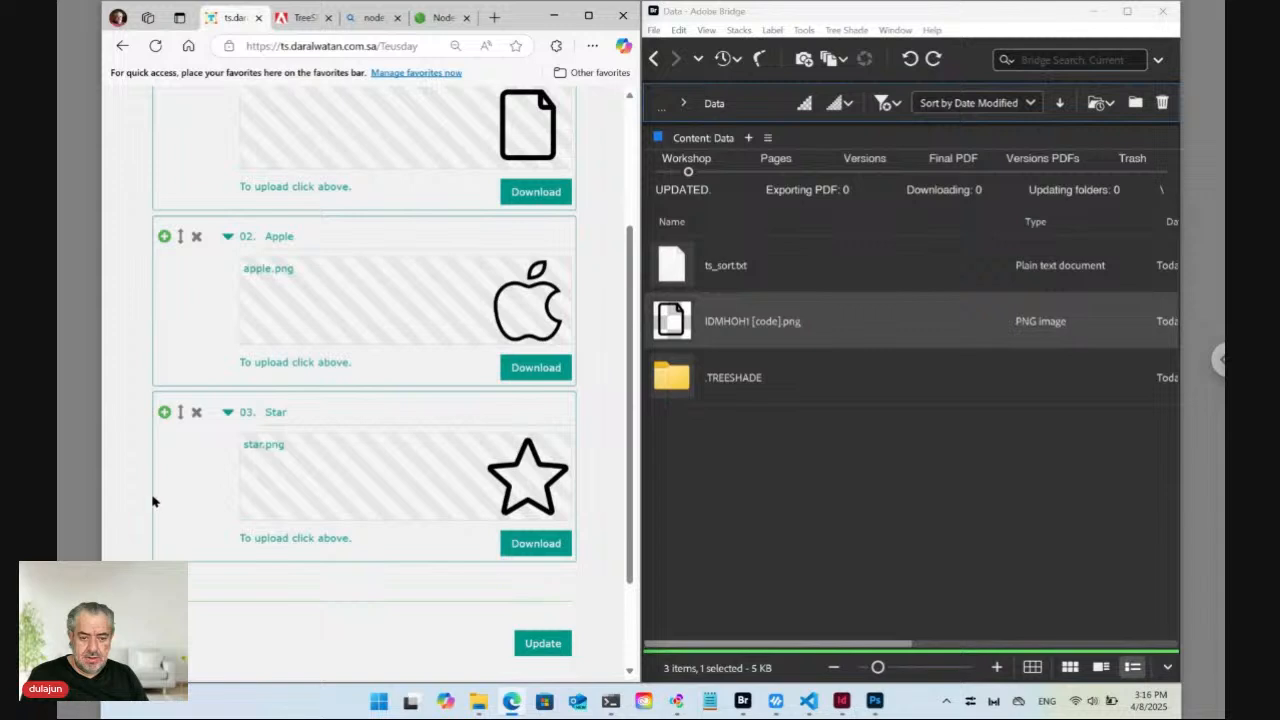
Save the form with Update so Data gains the [Apple], [Star] and [Page] PNG files.
click(543, 643)
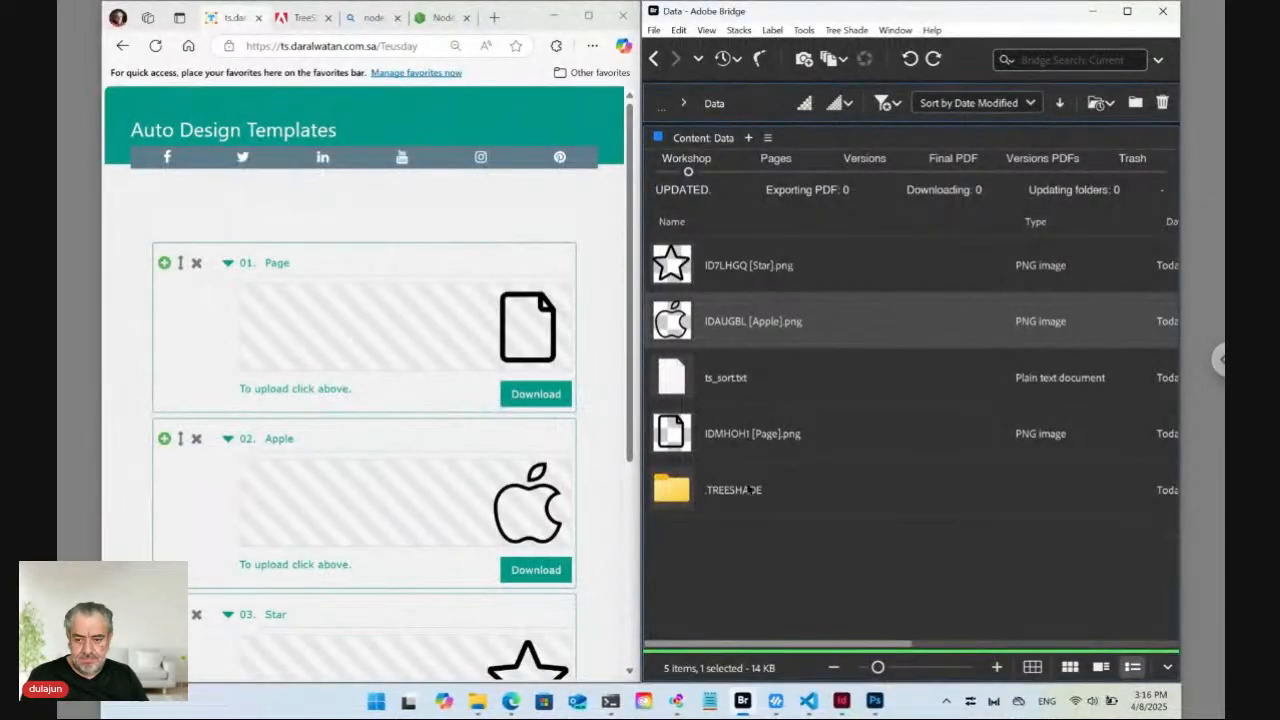
right_click(755, 540)
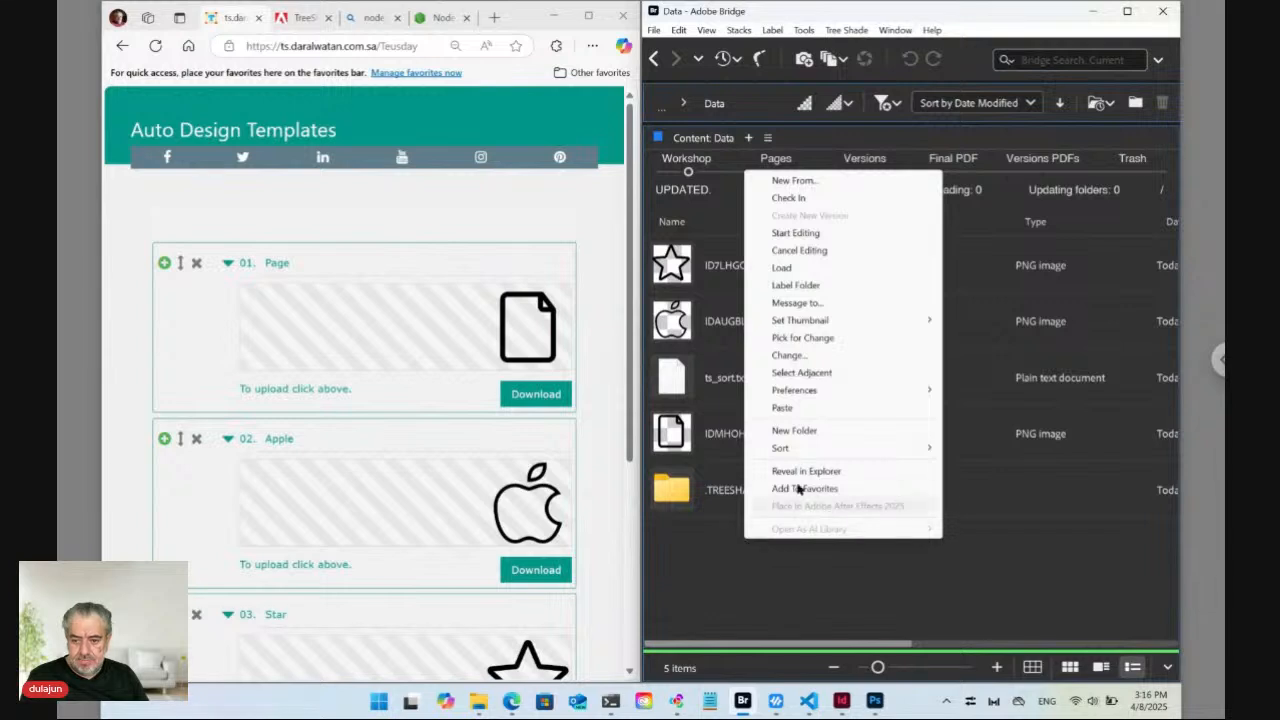
Switch the Data folder to manual sorting and drag the Apple PNG above Page.
mouse_move(804, 456)
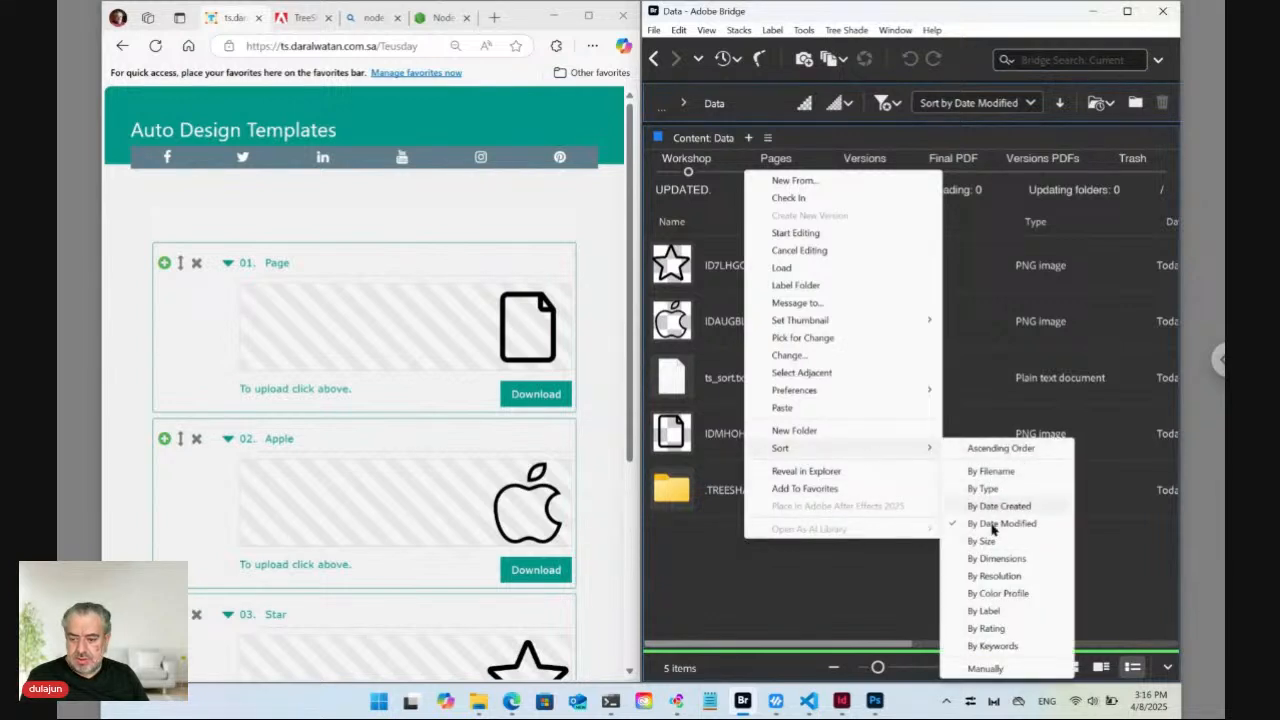
click(985, 668)
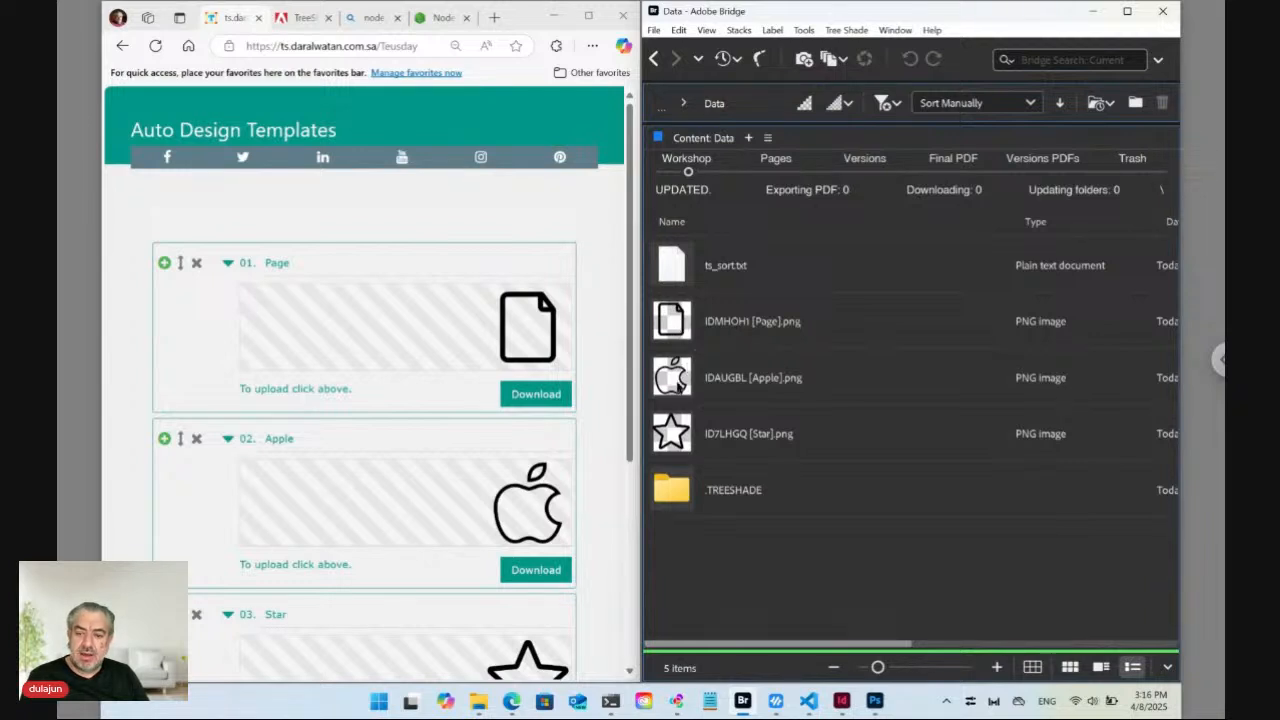
click(676, 383)
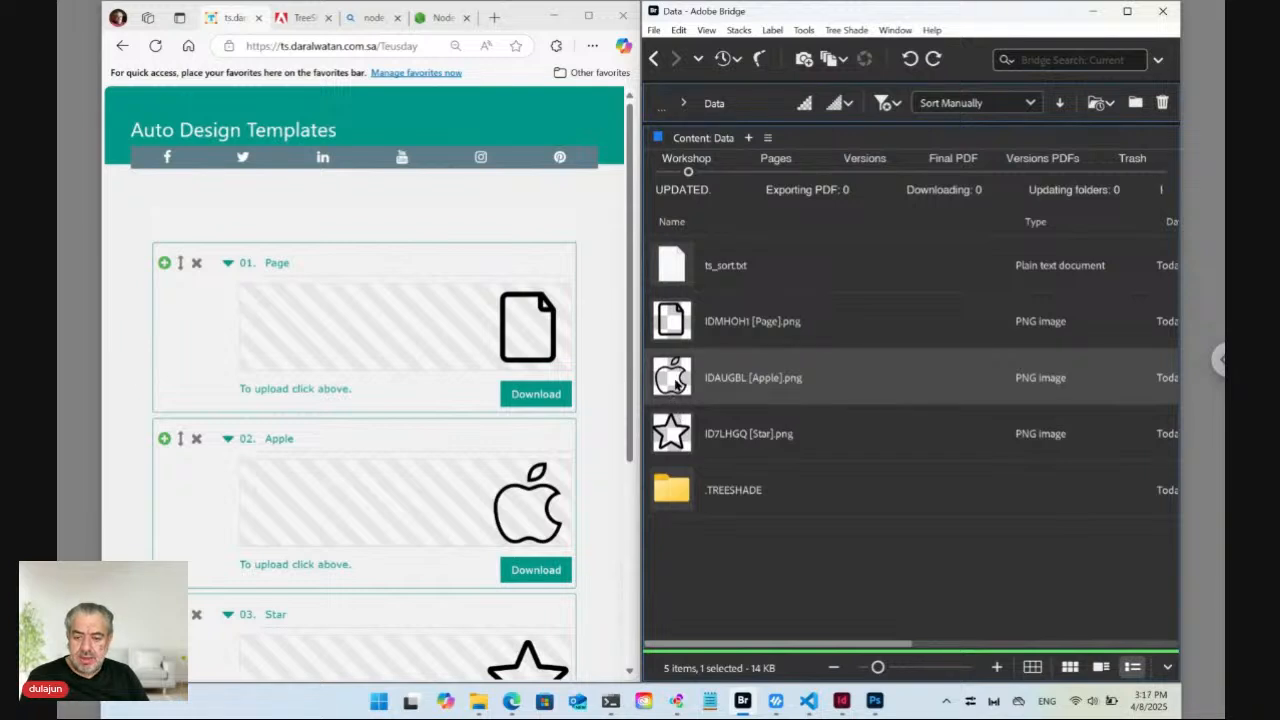
drag(676, 384, 704, 301)
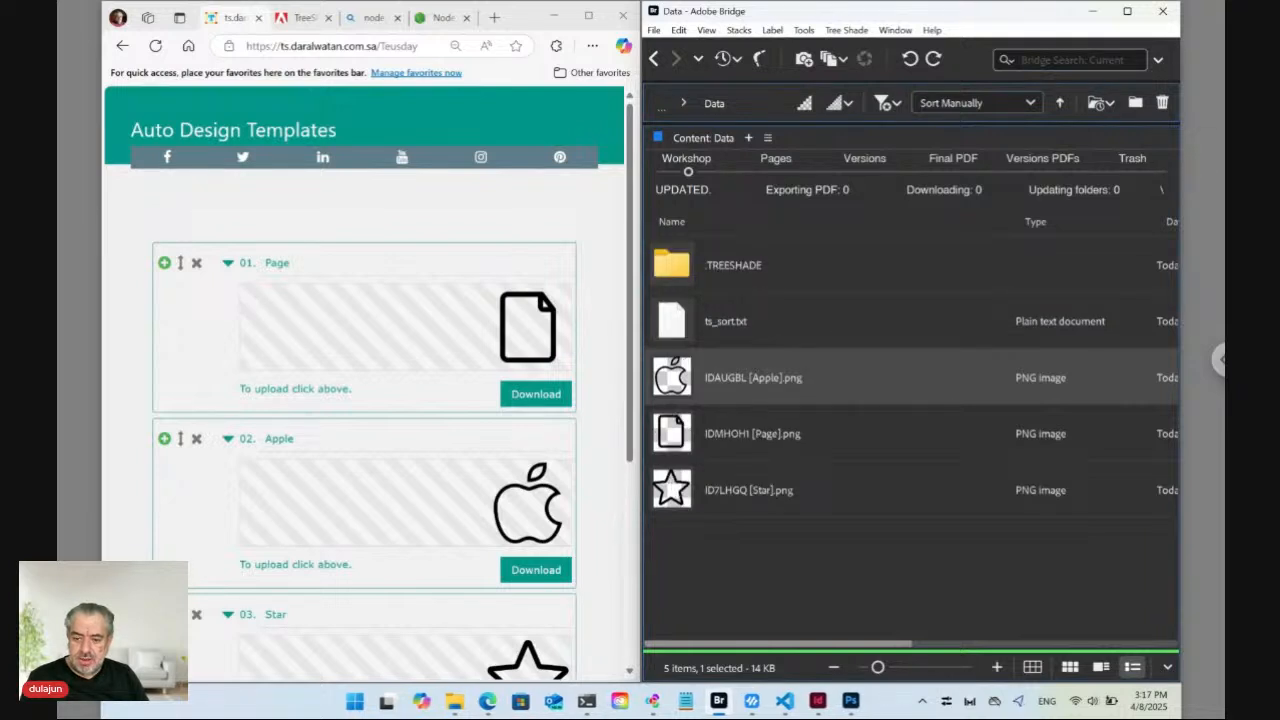
Write the new order to ts_sort.txt via Tree Shade, then reload the web form.
click(855, 31)
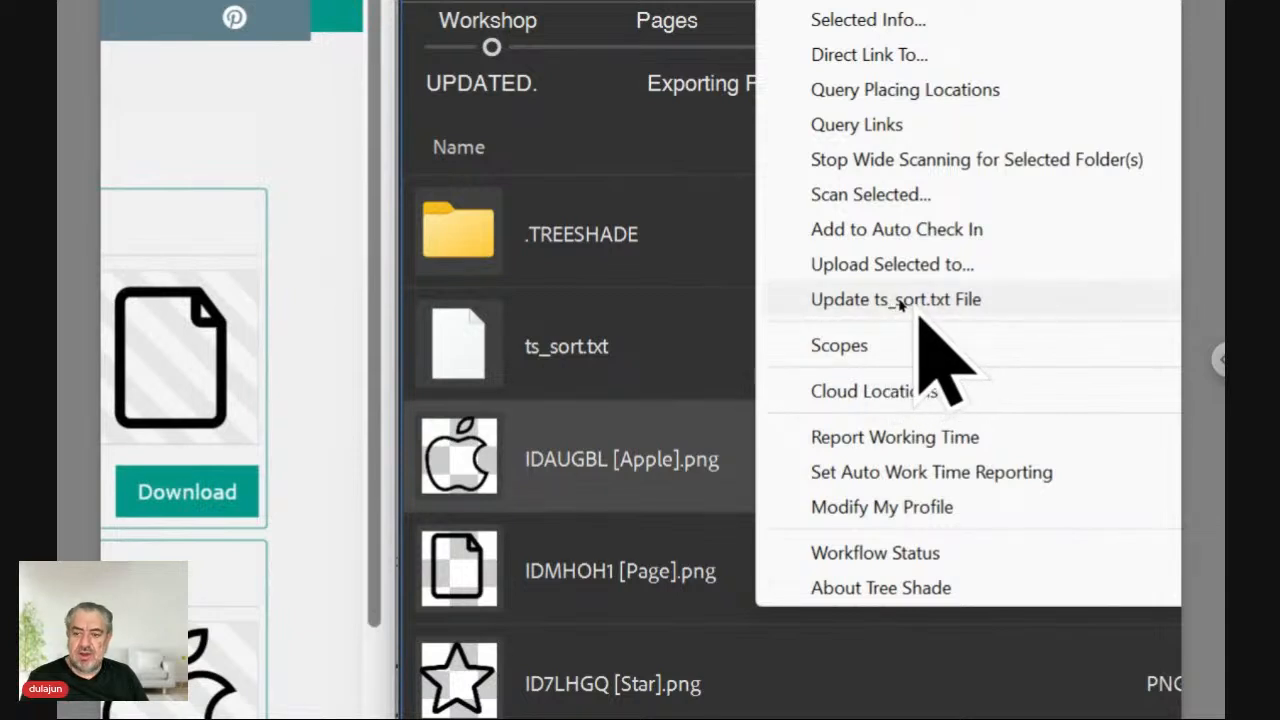
click(890, 304)
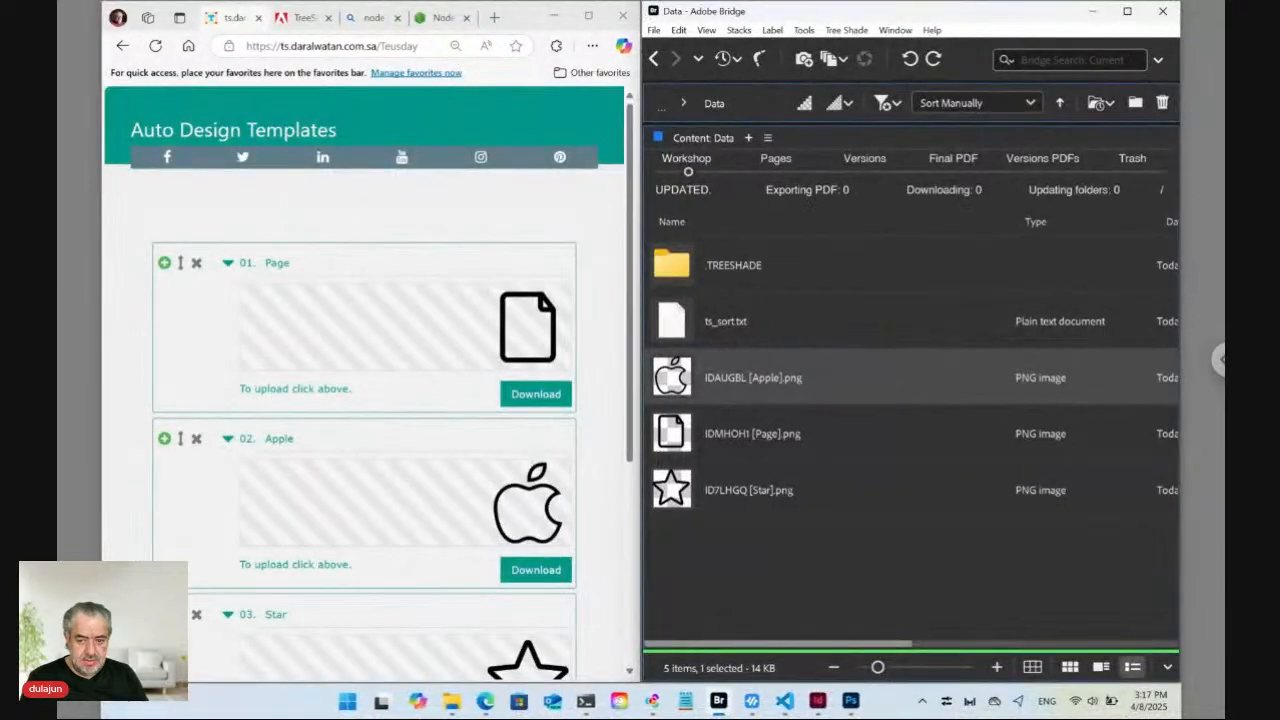
click(381, 46)
key(Return)
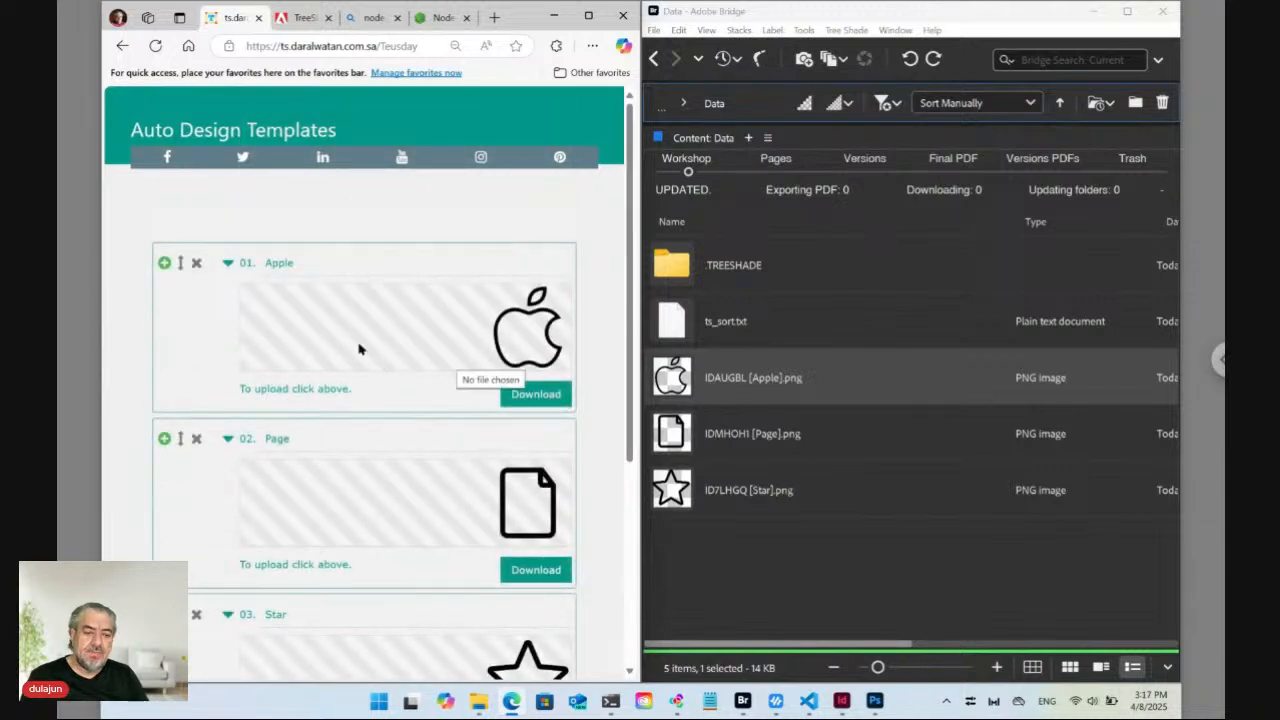
Trash the Page and Star PNGs with Tree Shade > Move to Trash, keeping only the Apple PNG.
click(801, 552)
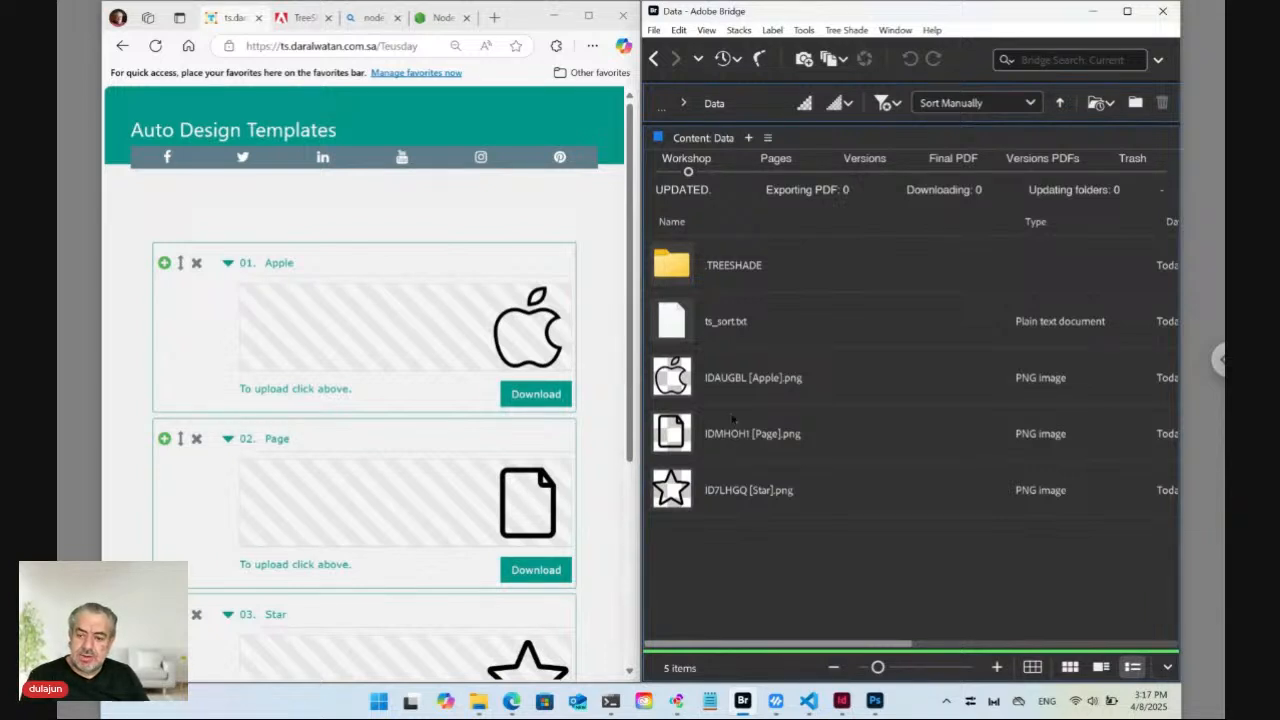
click(680, 440)
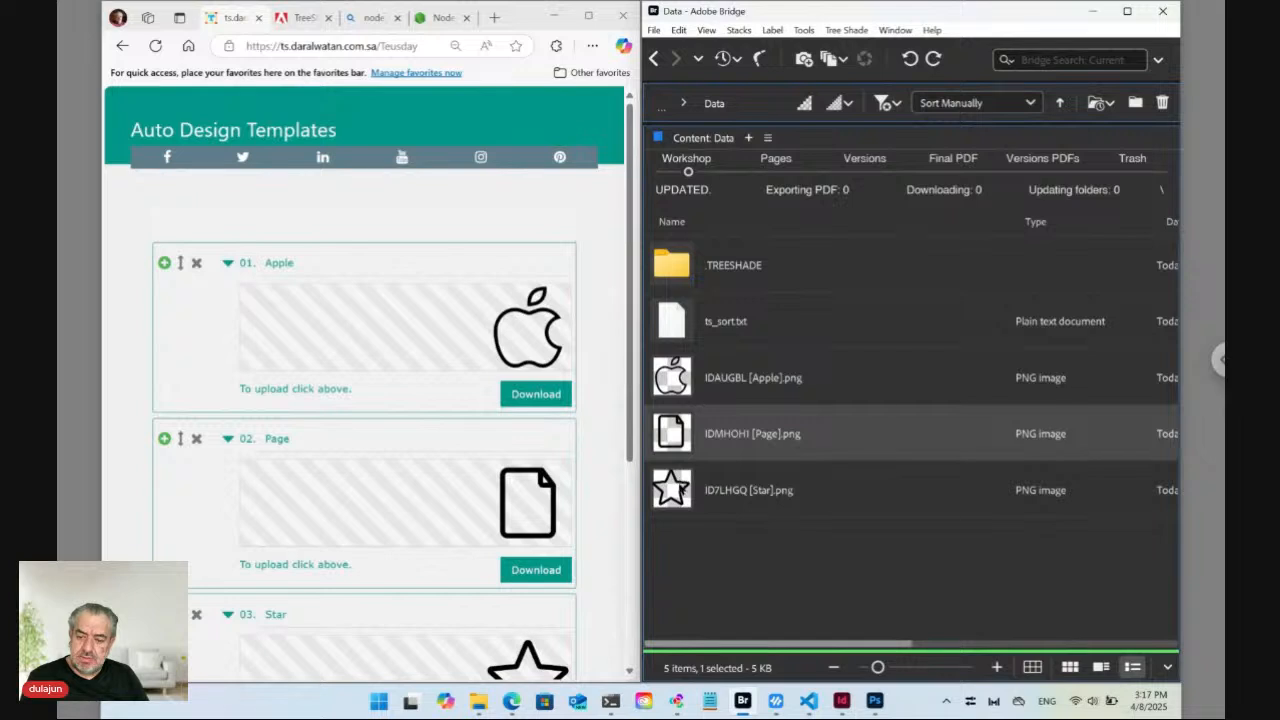
ctrl+click(679, 487)
click(862, 31)
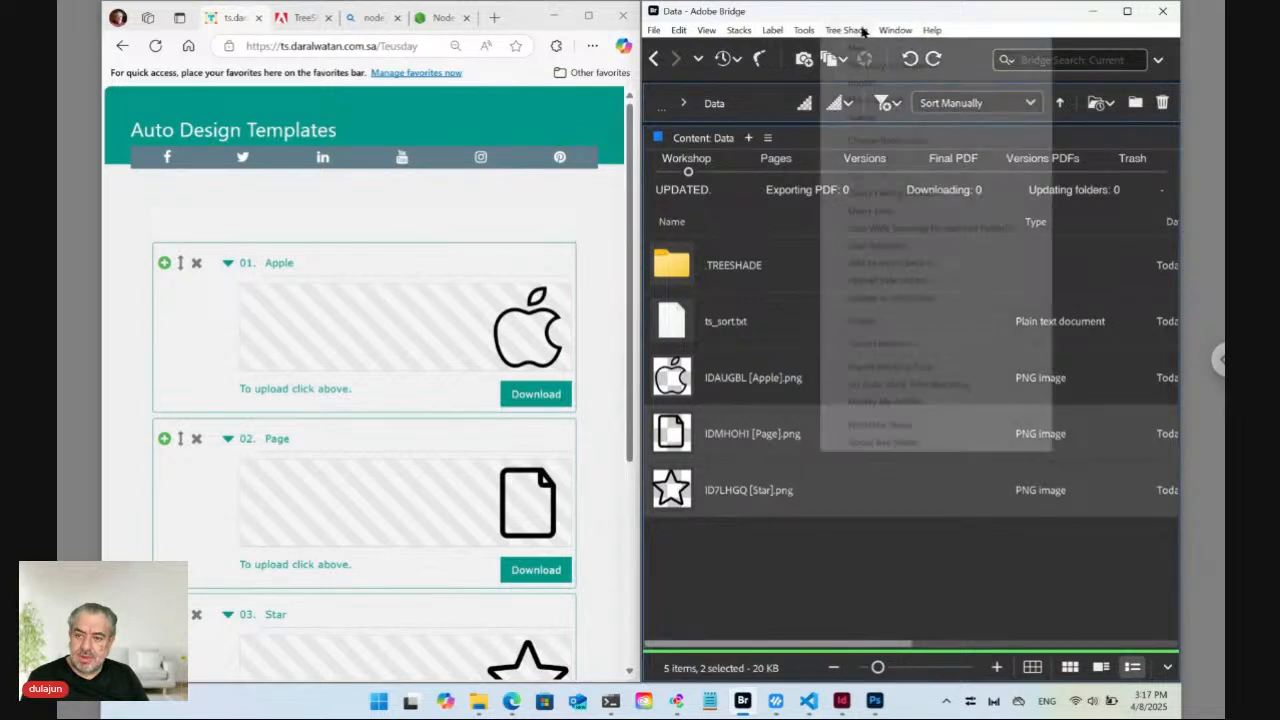
click(877, 104)
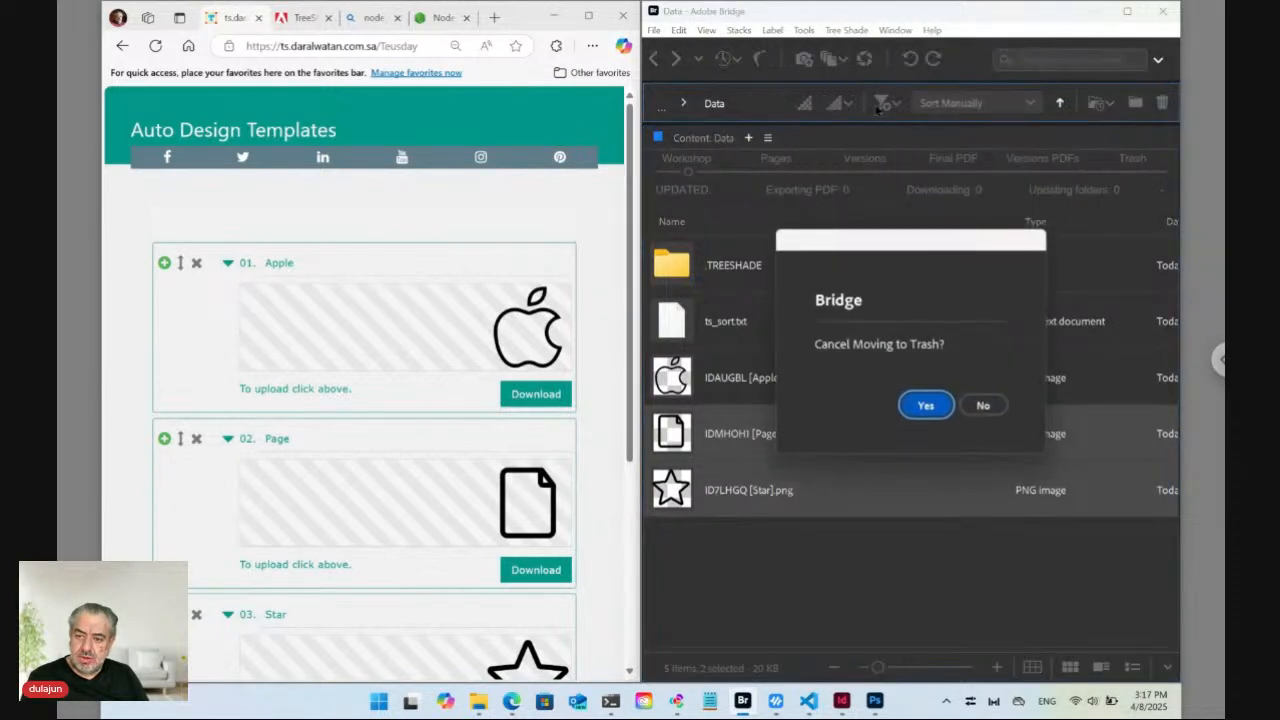
click(984, 406)
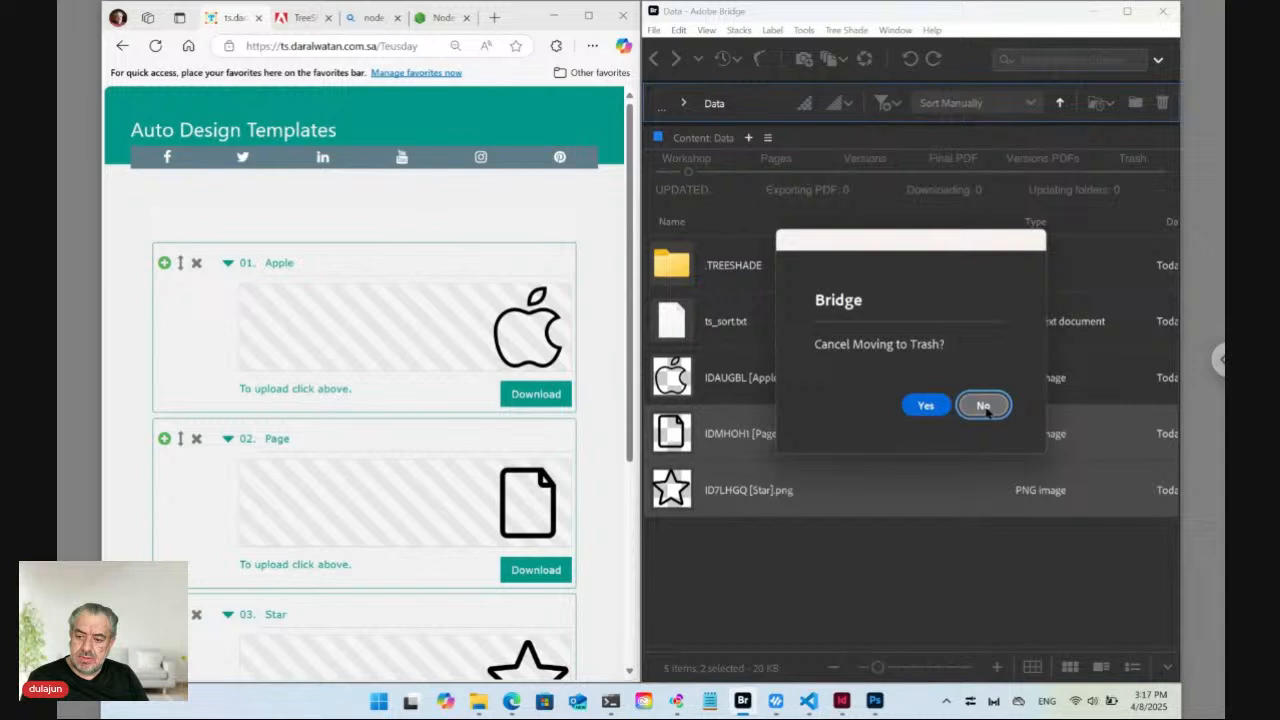
click(678, 382)
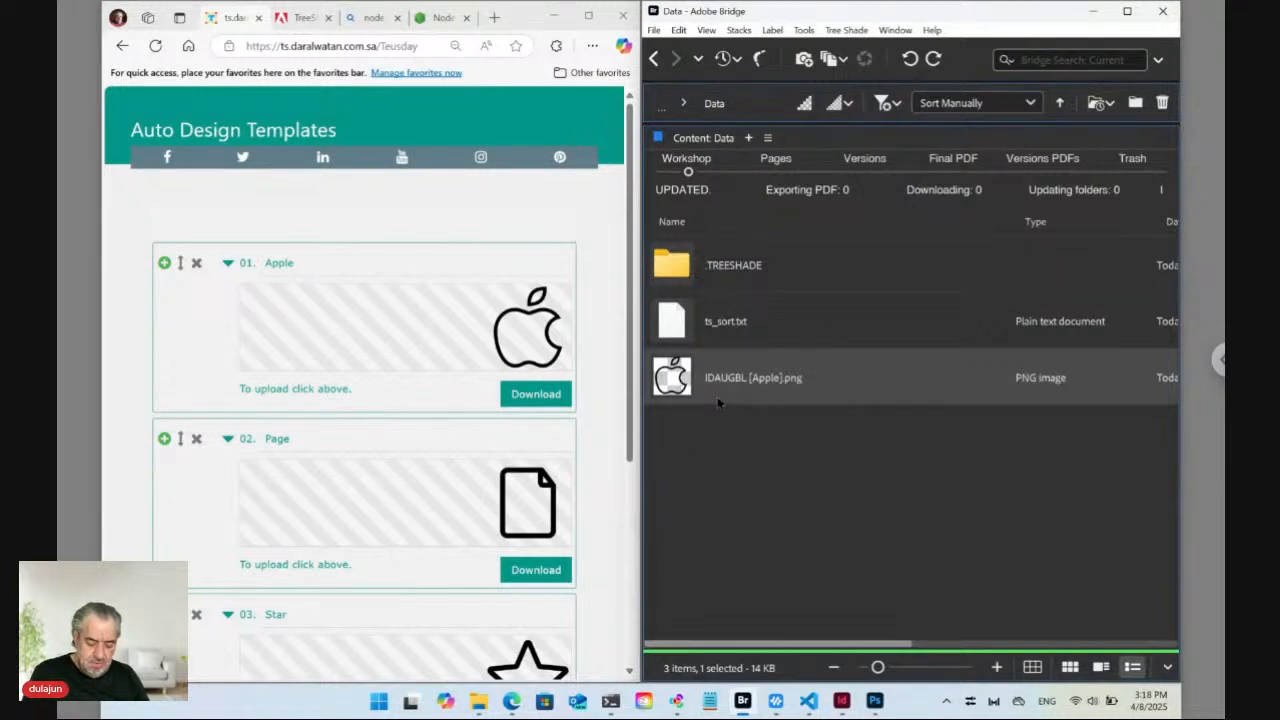
Create a new folder ID12345 in Data and move IDAUGBL [Apple].png into it.
key(ctrl+shift+n)
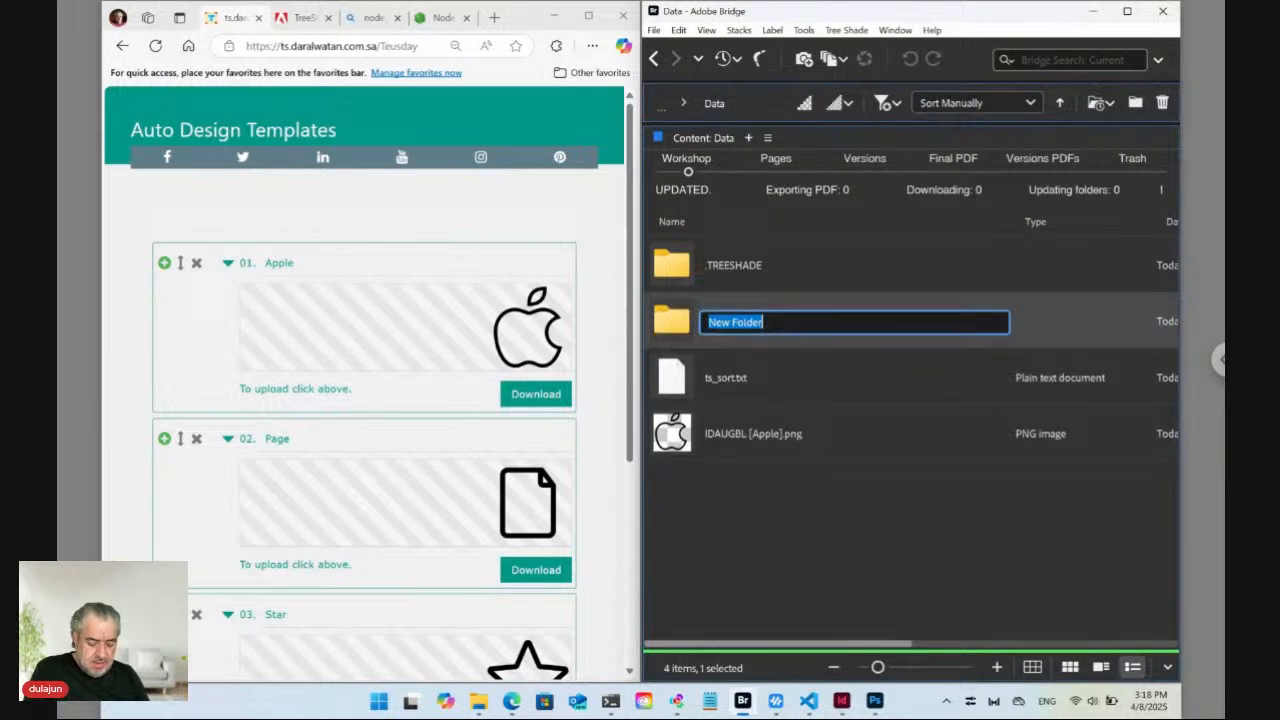
text(ID)
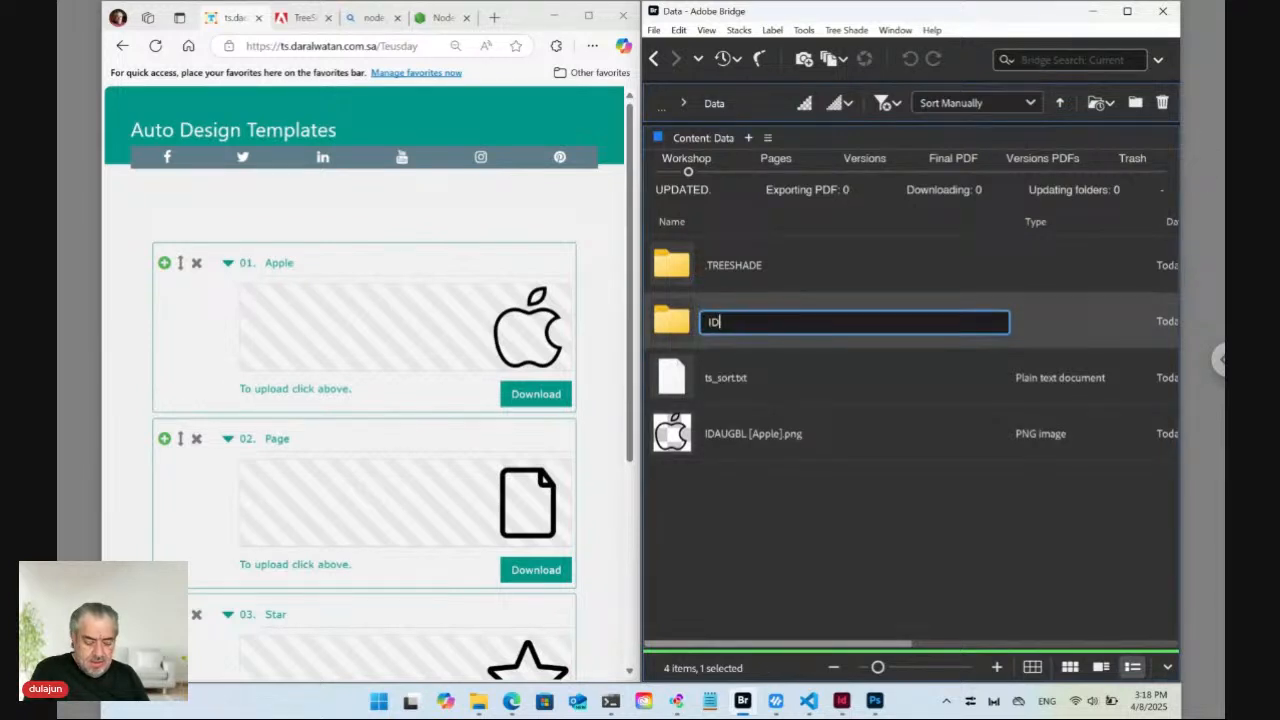
text(12345)
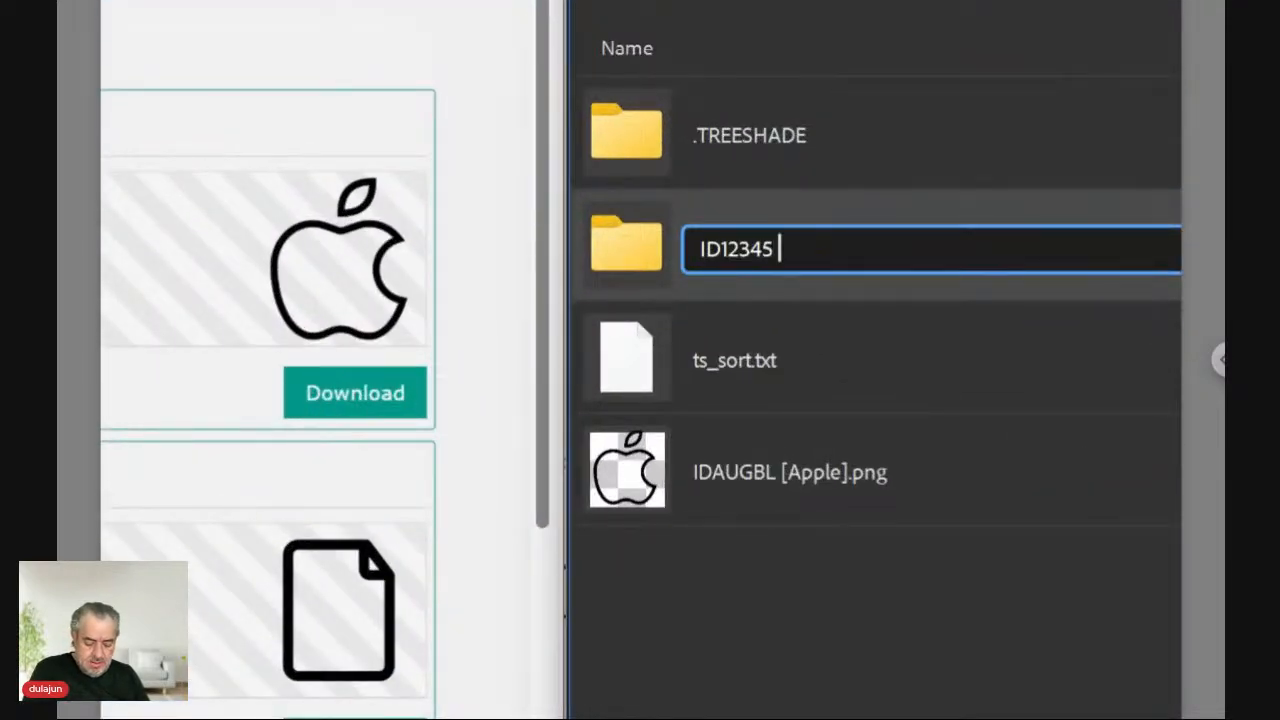
text([])
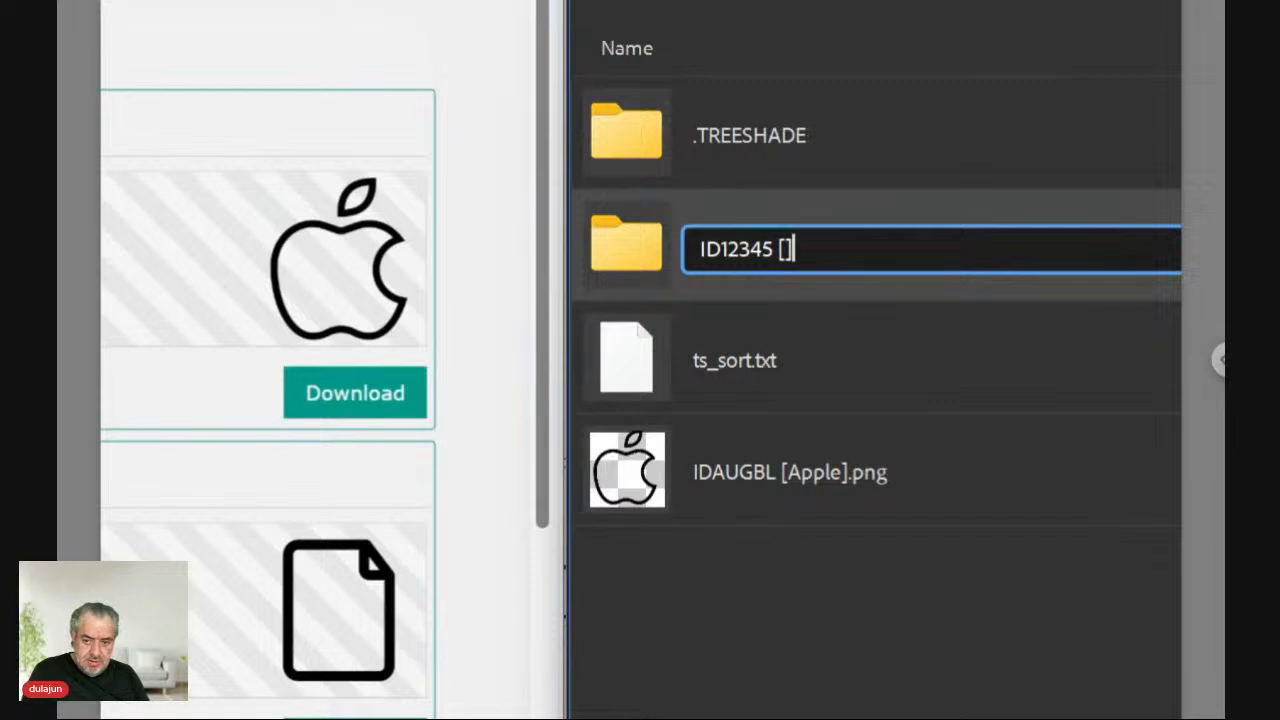
key(BackSpace)
key(BackSpace)
key(BackSpace)
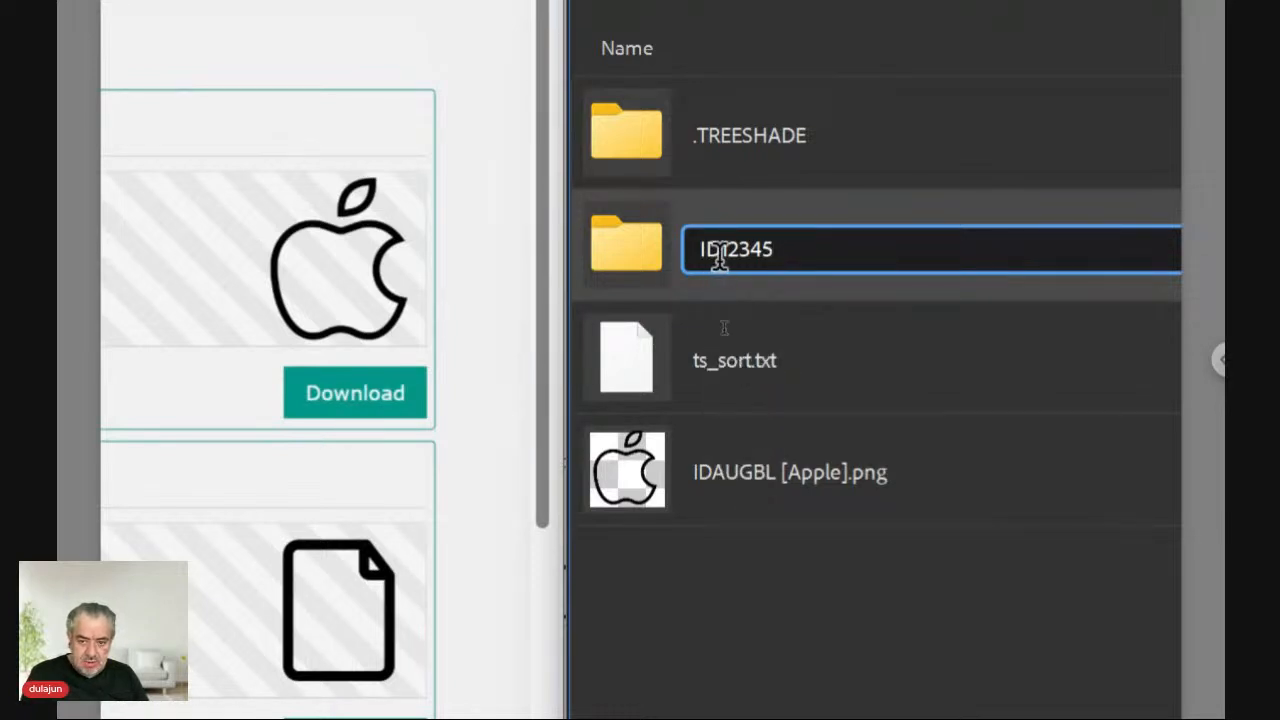
key(Return)
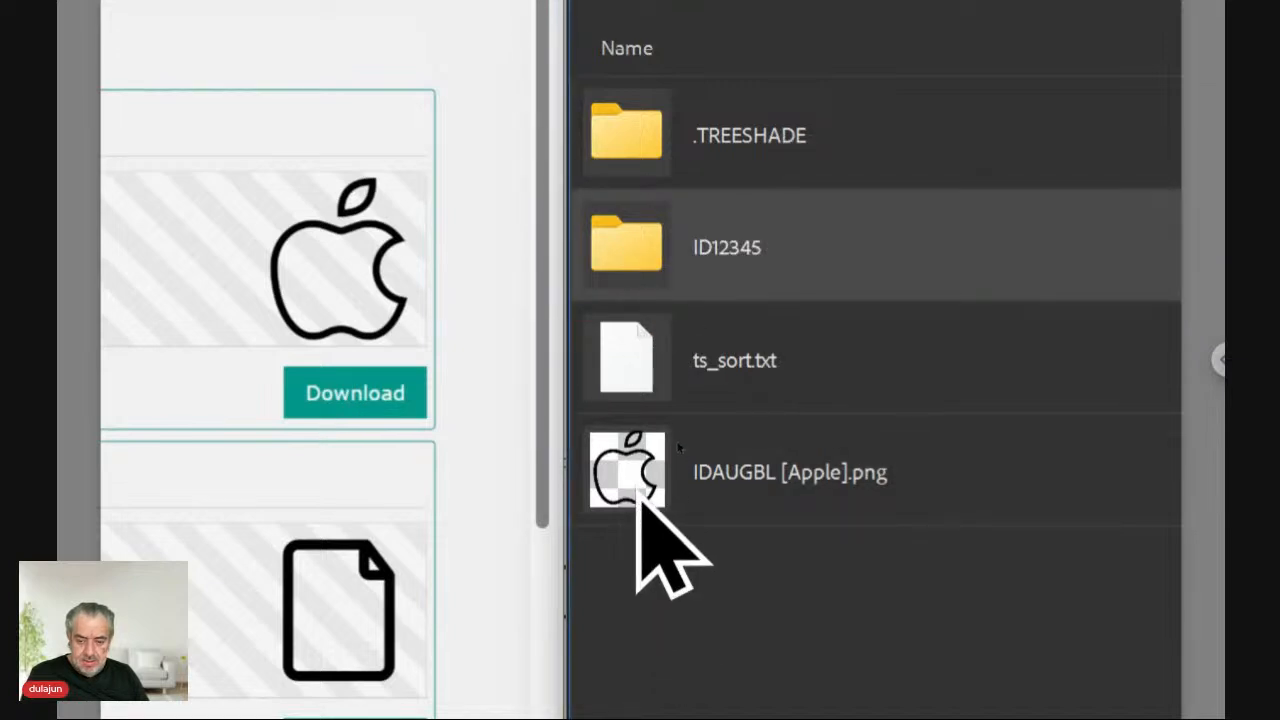
drag(640, 497, 655, 245)
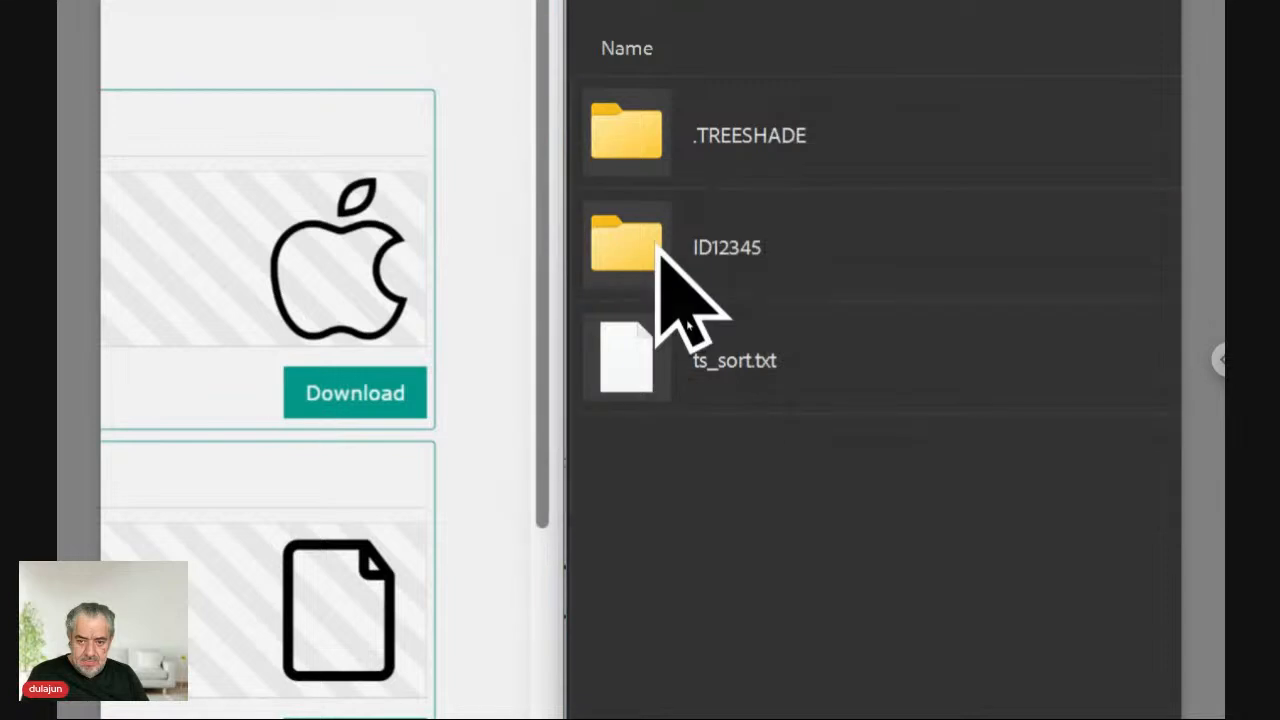
Rename the apple image inside ID12345 to Icon.png, then go back to Data.
double_click(656, 246)
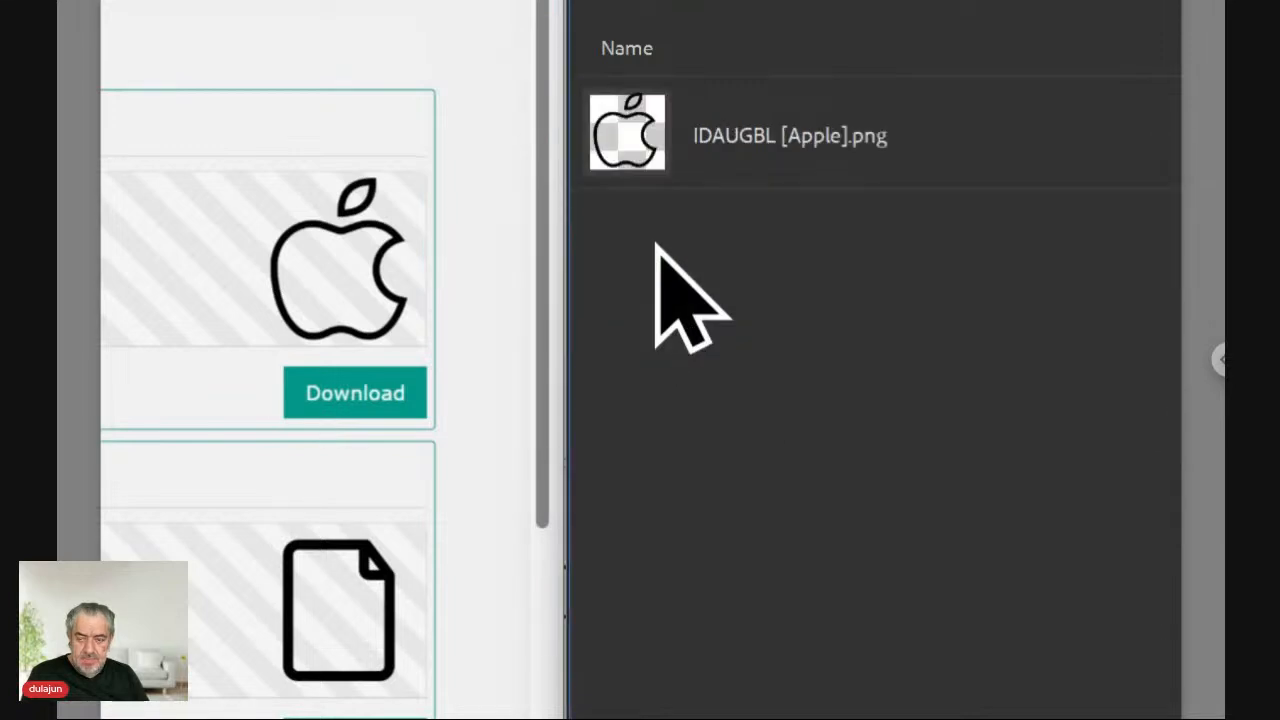
click(772, 133)
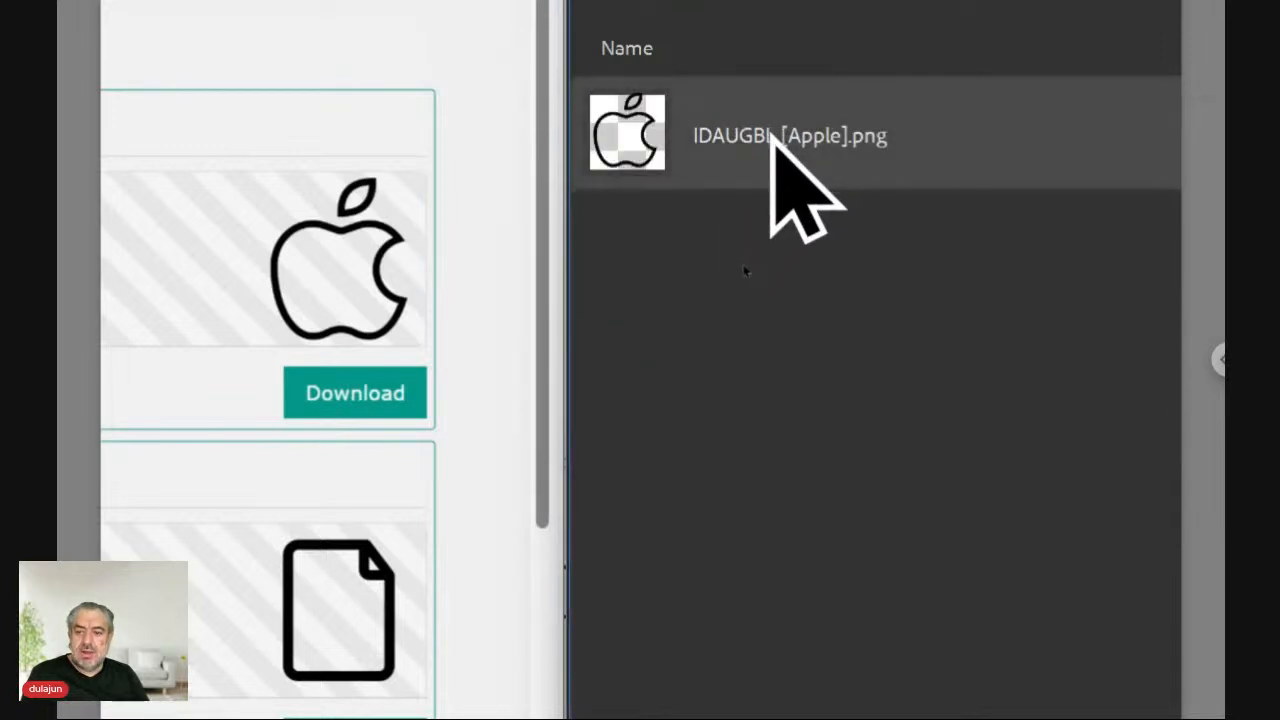
click(772, 133)
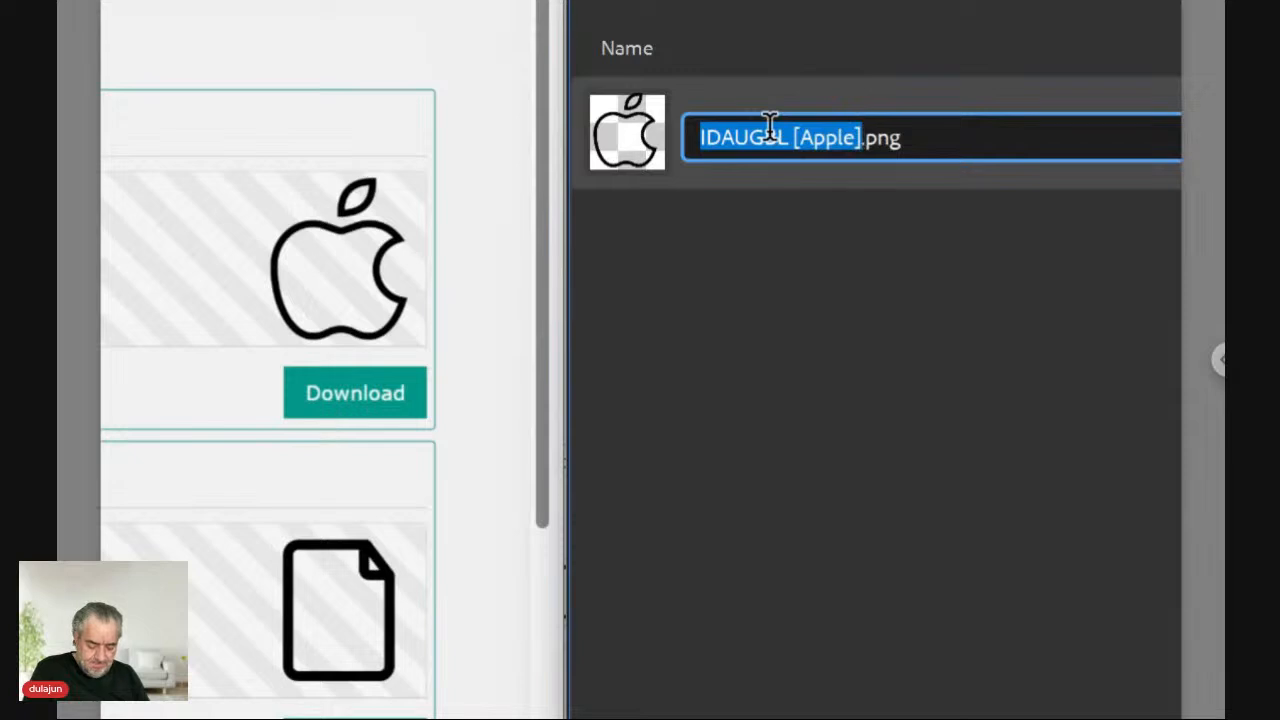
text(Icon)
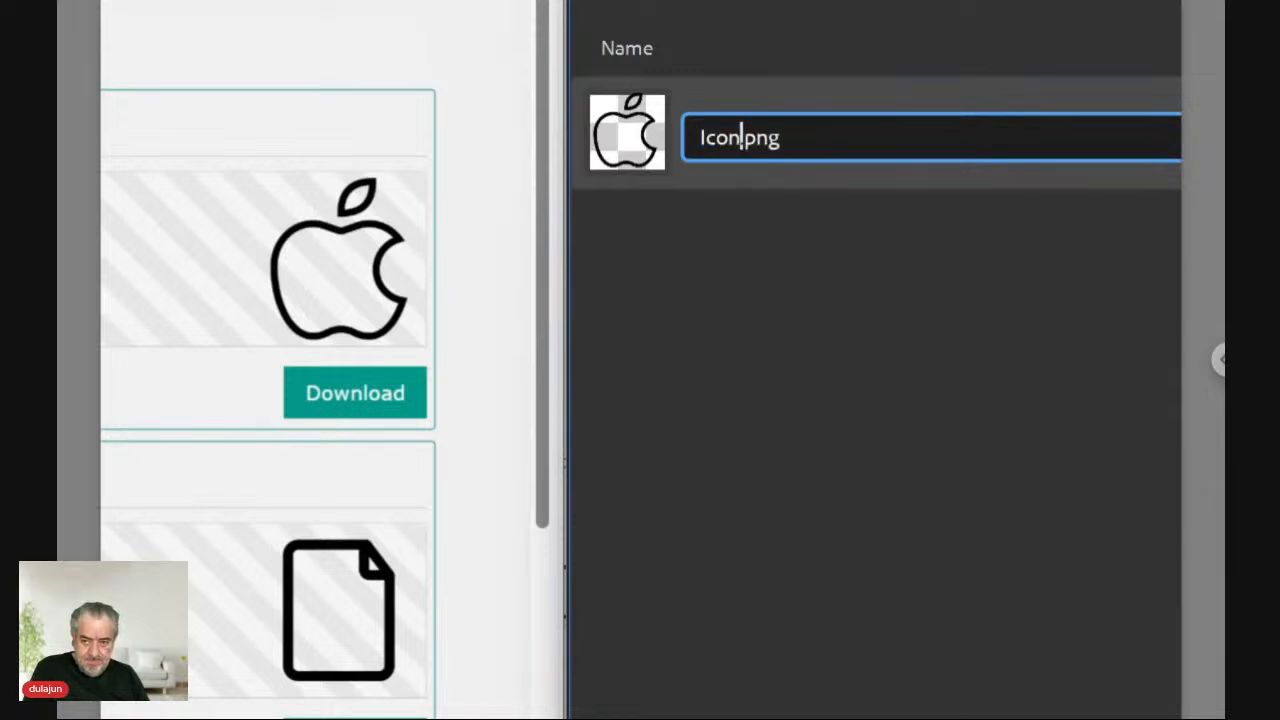
text( Fi)
key(BackSpace)
key(BackSpace)
key(BackSpace)
key(Return)
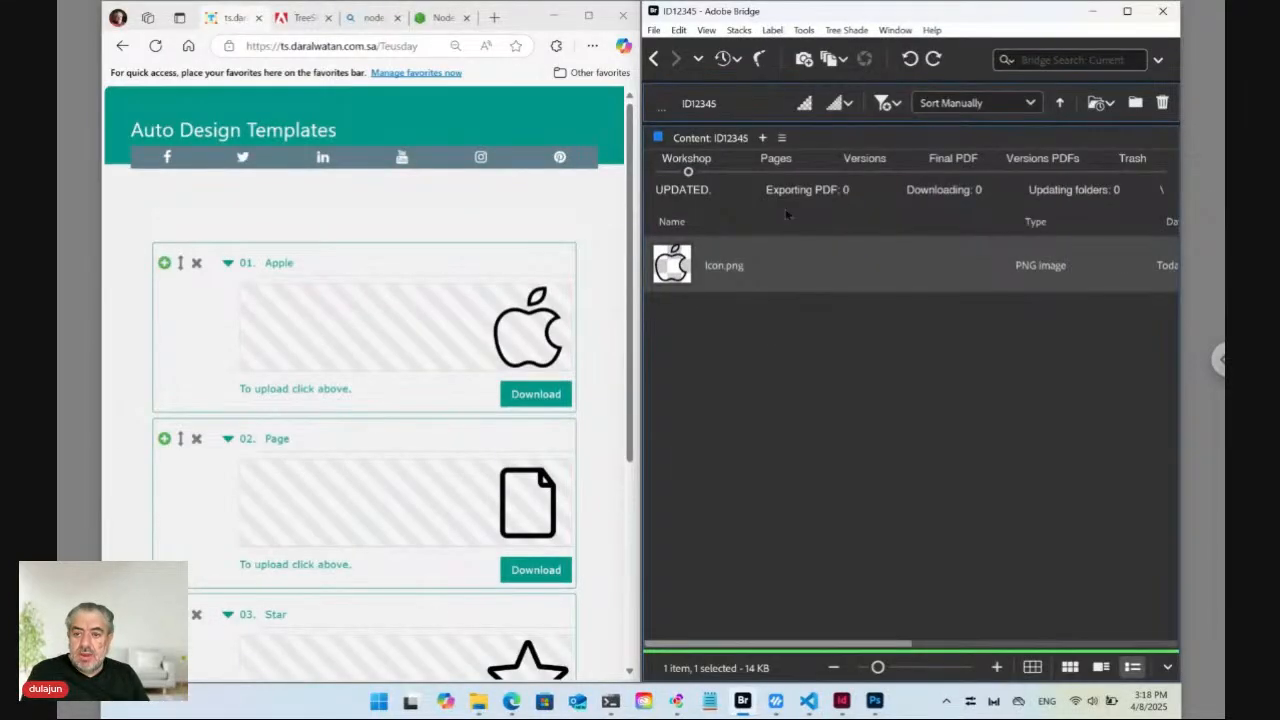
click(653, 58)
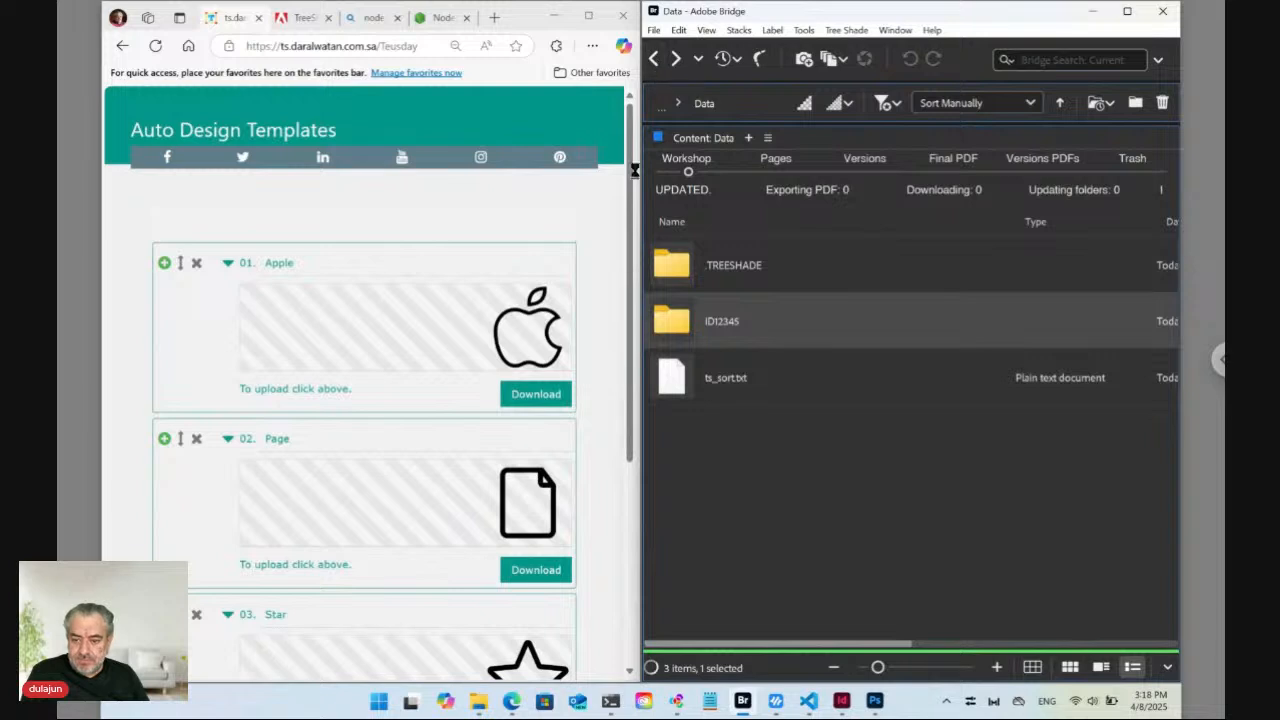
Reload the Auto Design Templates page, then return focus to Bridge's Data folder.
click(309, 46)
key(Return)
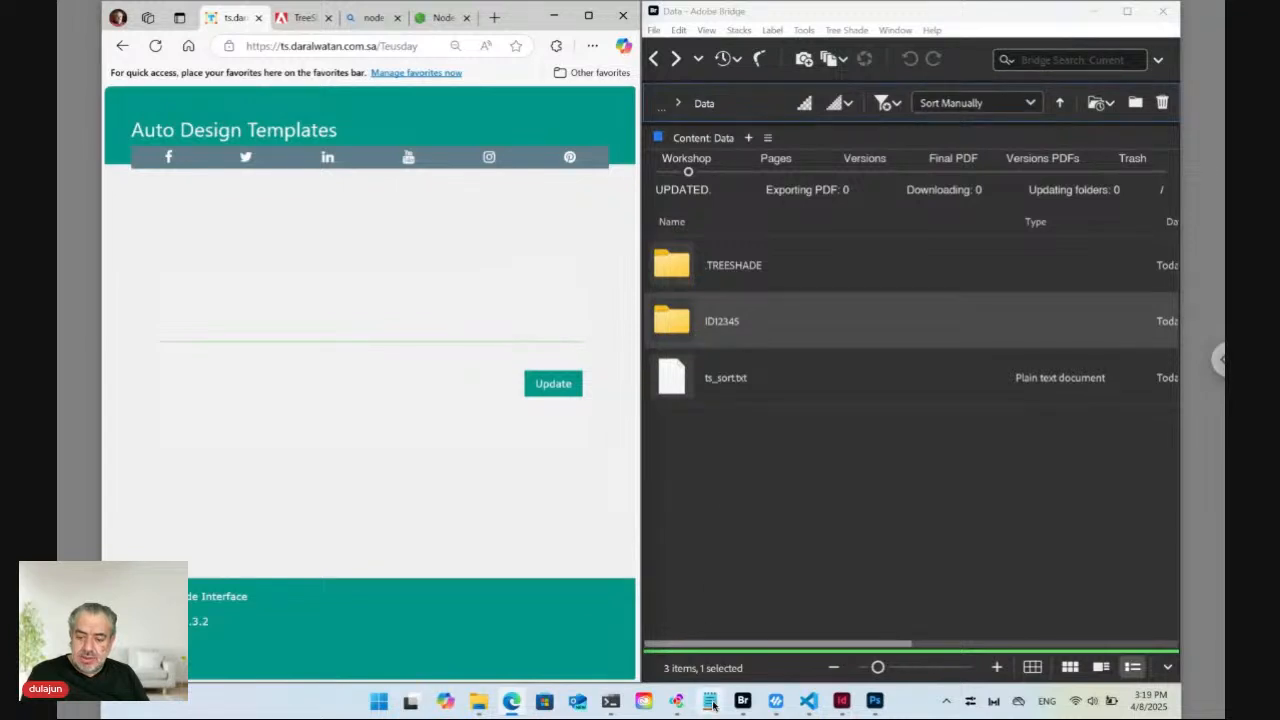
click(732, 470)
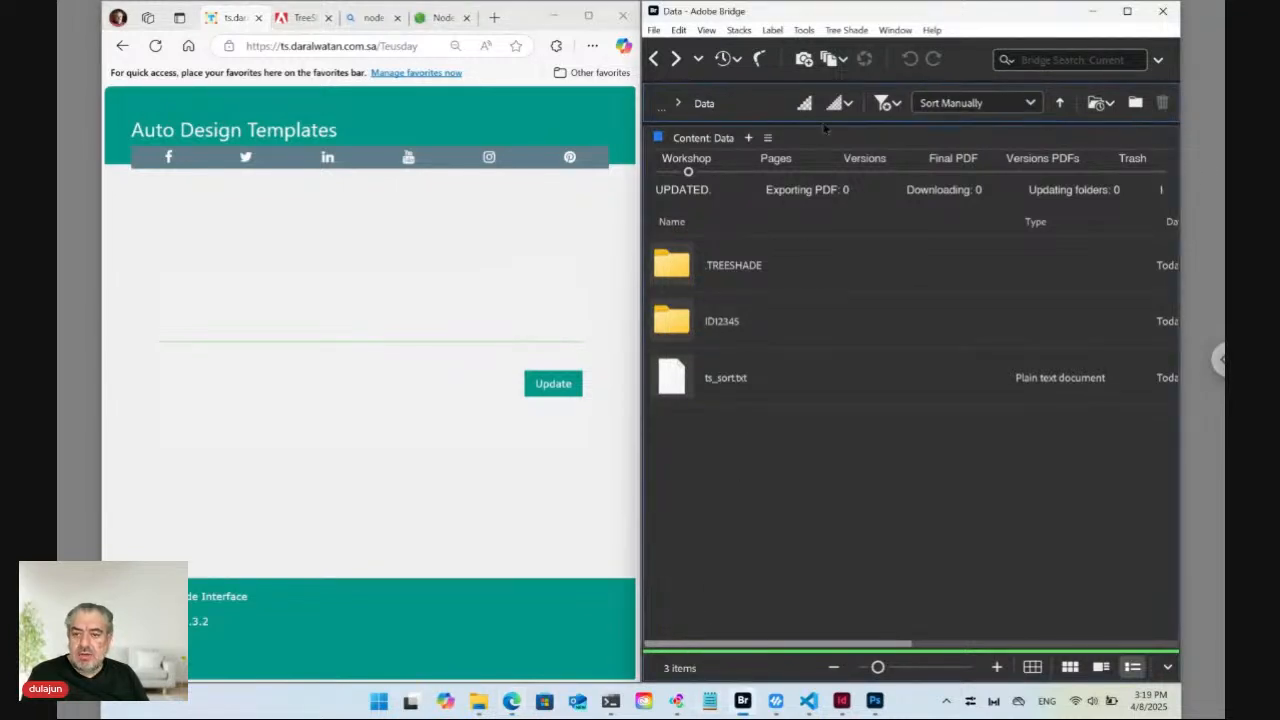
Create a new file from the Tree Shade Plain template, accepting the default naming command.
click(858, 32)
mouse_move(860, 50)
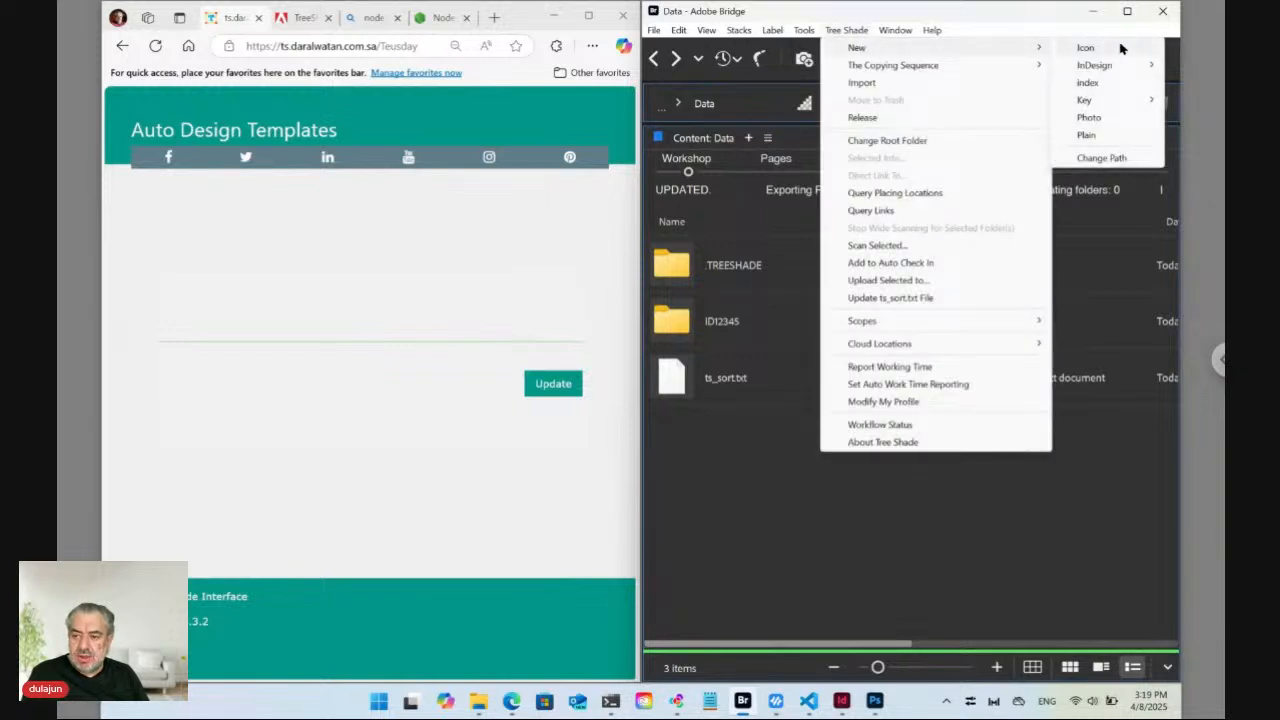
click(1088, 137)
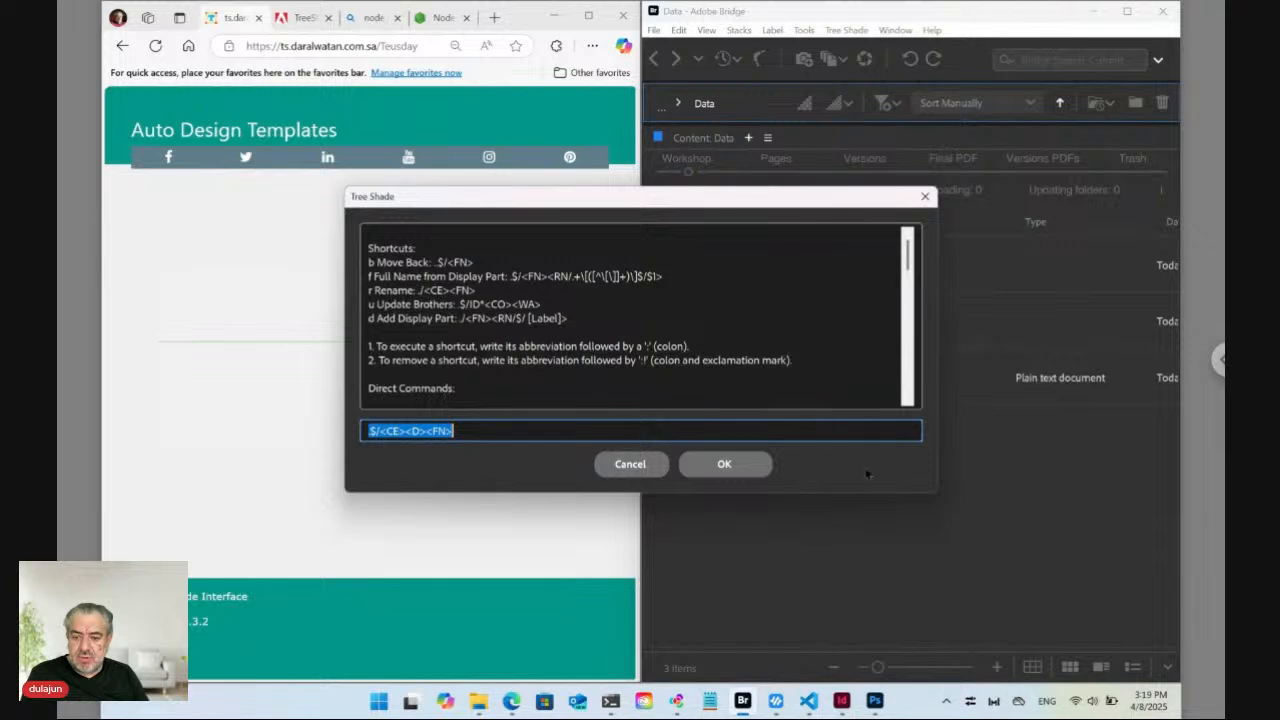
drag(764, 208, 730, 350)
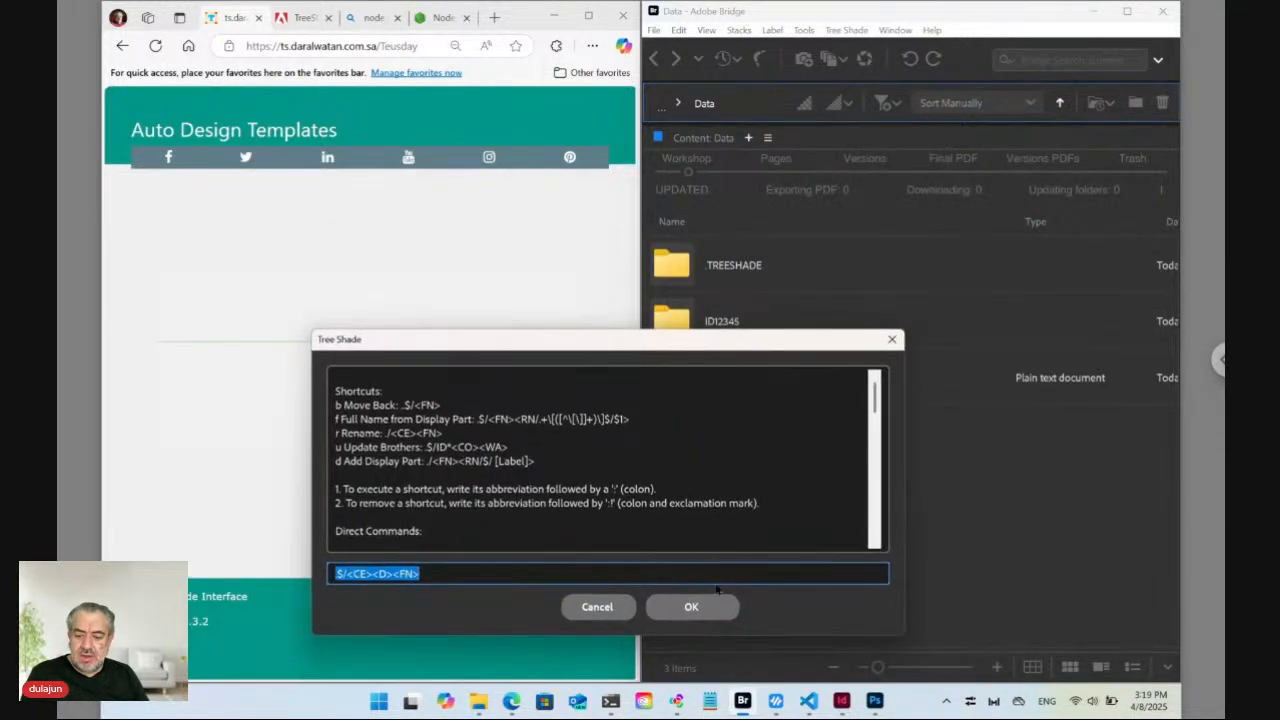
click(691, 607)
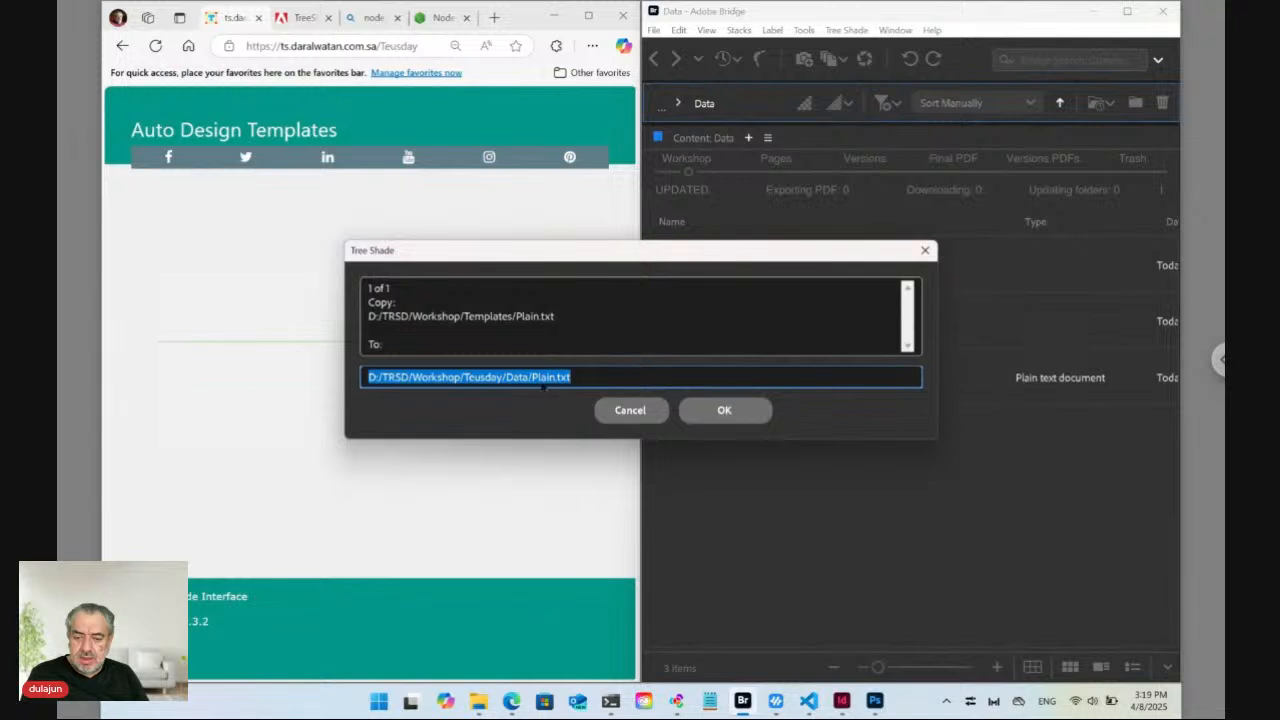
Copy the Plain template into the Data folder as 'ID12345 [Label].txt'.
click(537, 377)
drag(533, 377, 553, 377)
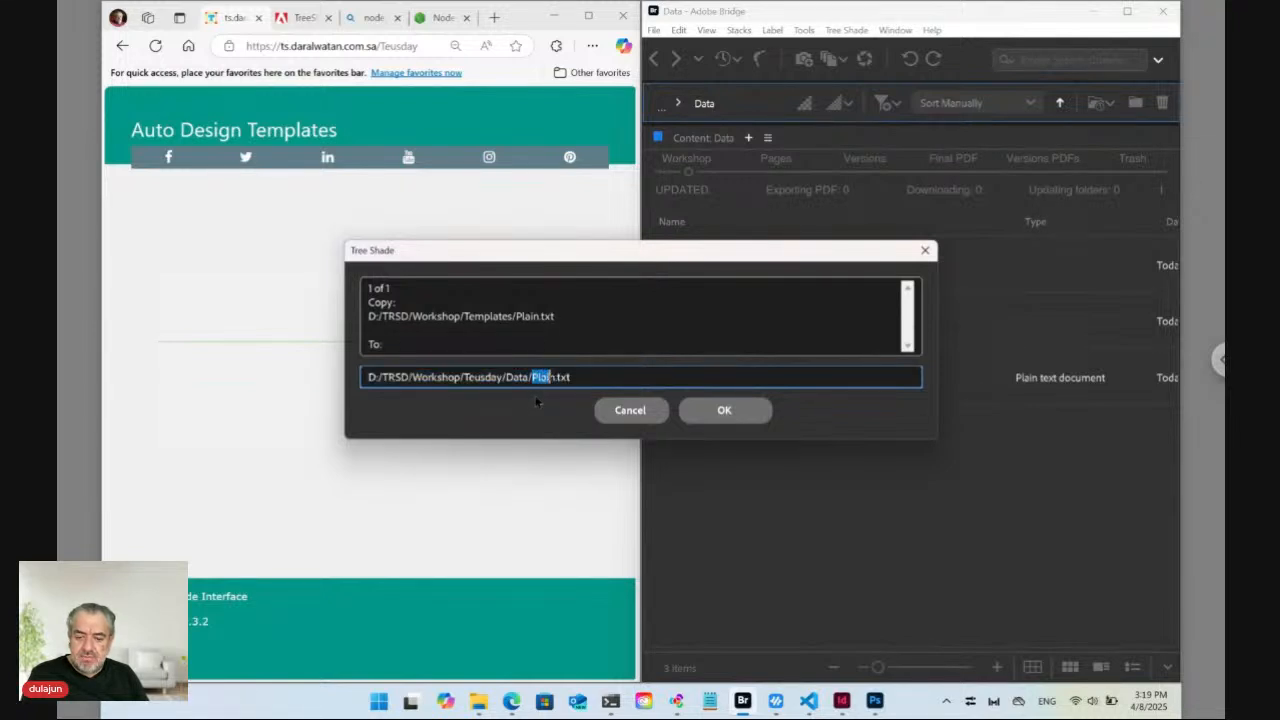
drag(622, 255, 694, 387)
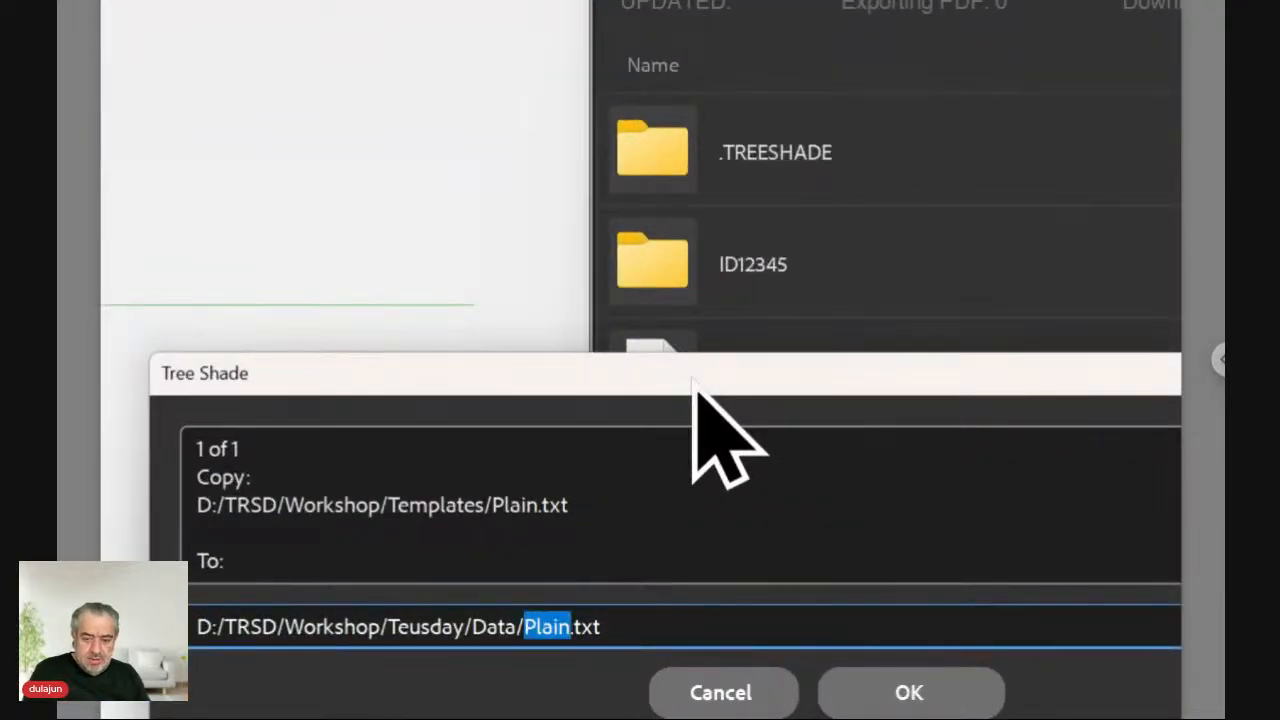
drag(692, 380, 702, 337)
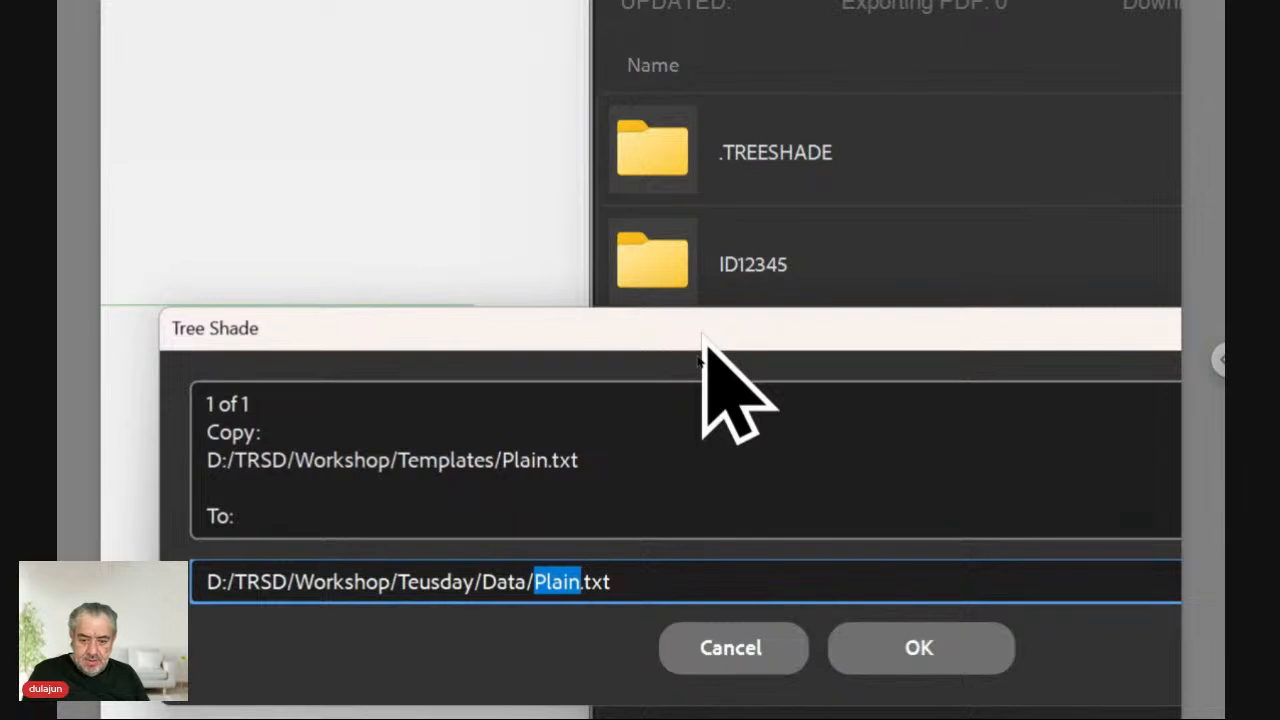
text(ID12)
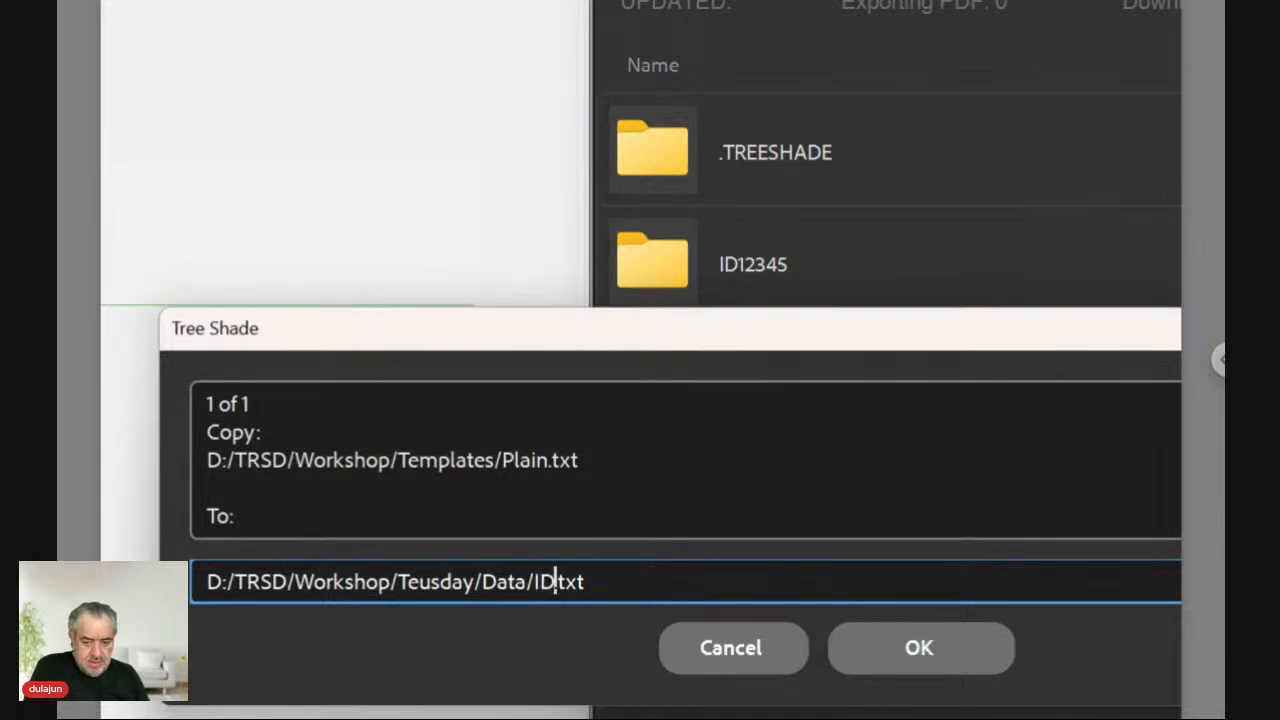
text(345)
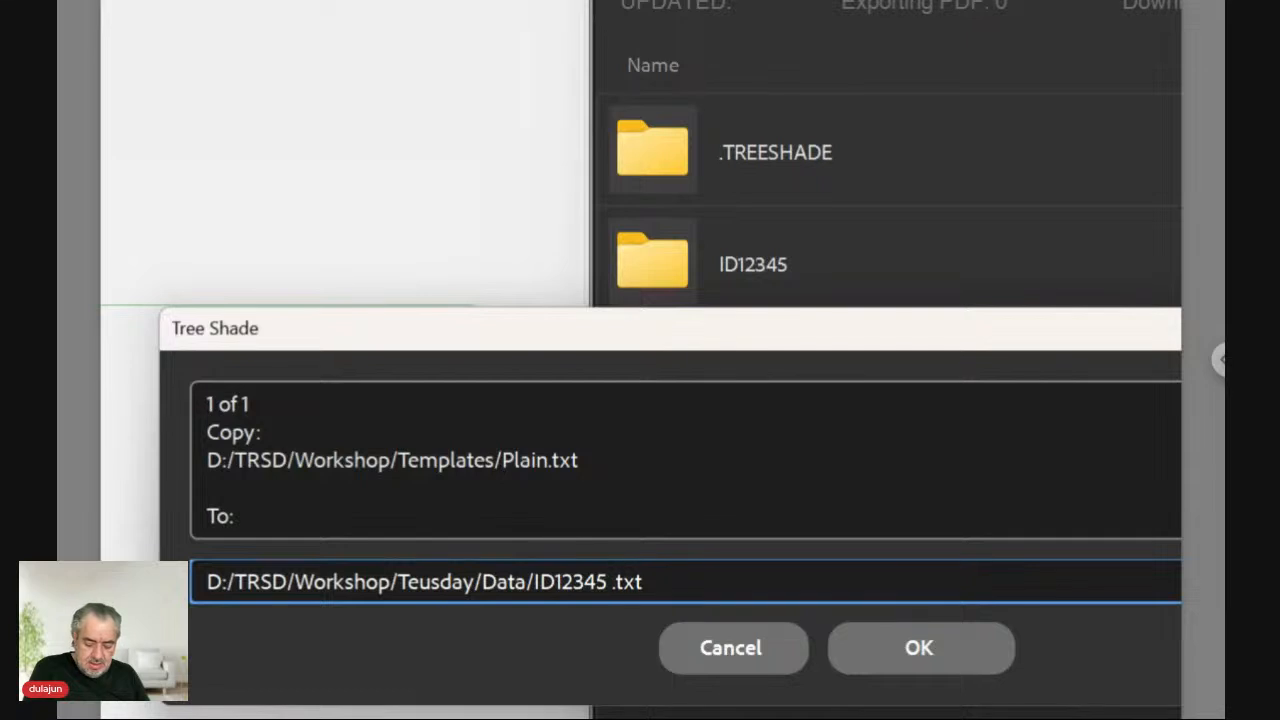
text( [])
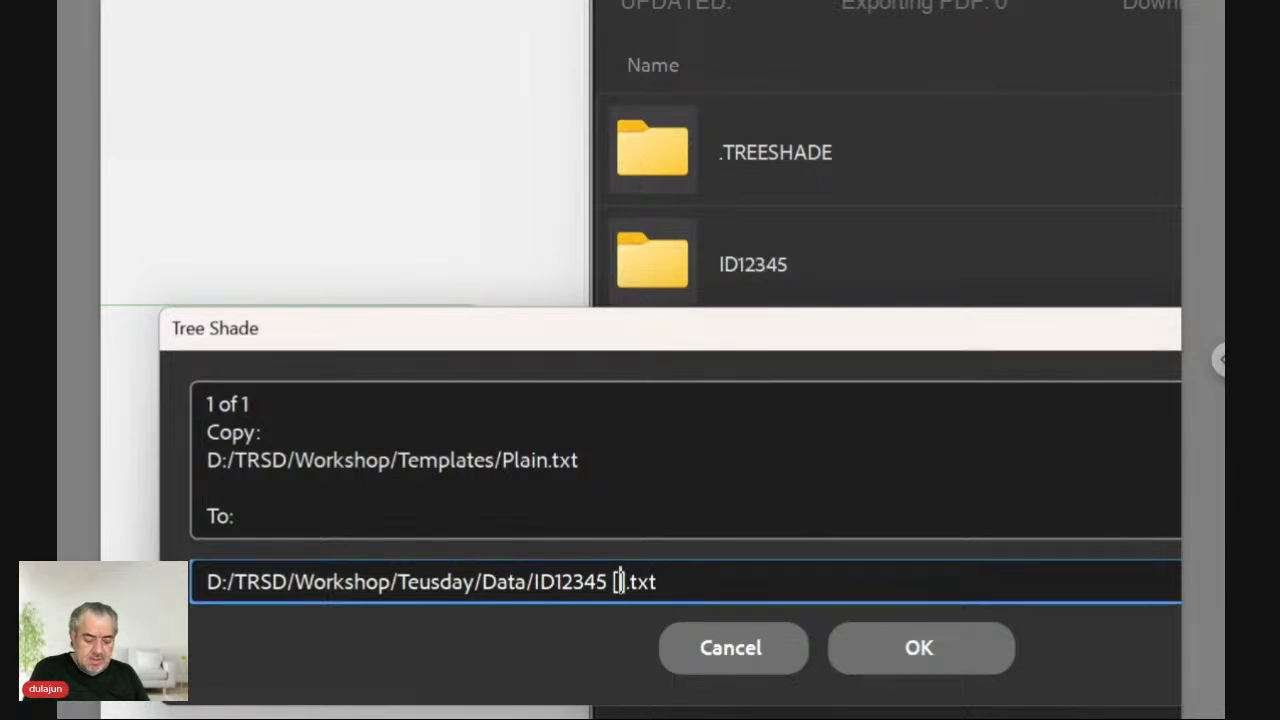
text(Label)
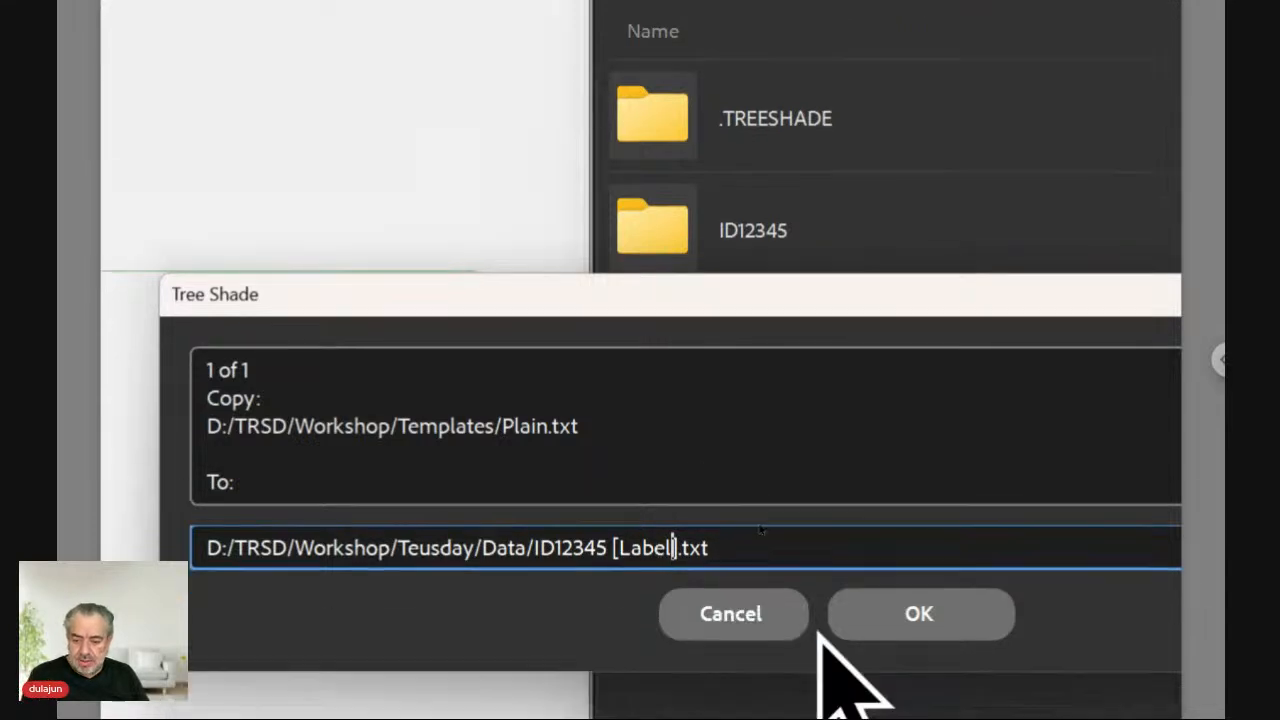
click(866, 614)
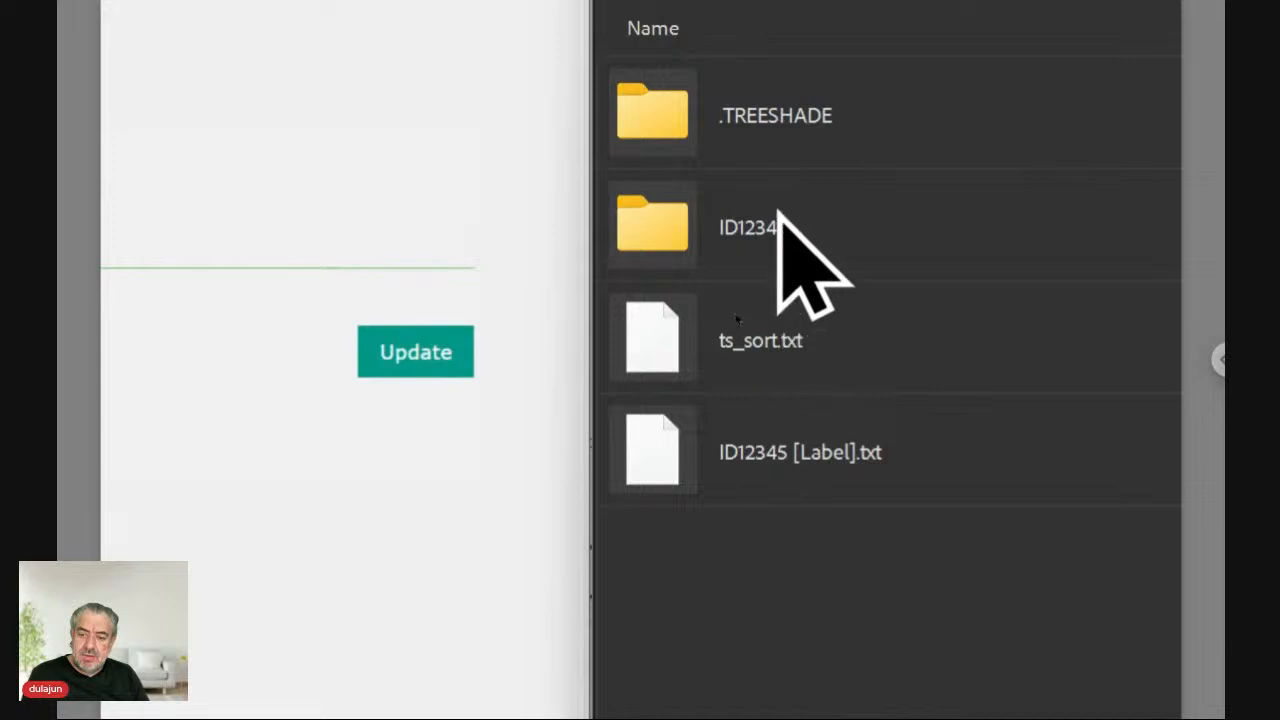
click(770, 425)
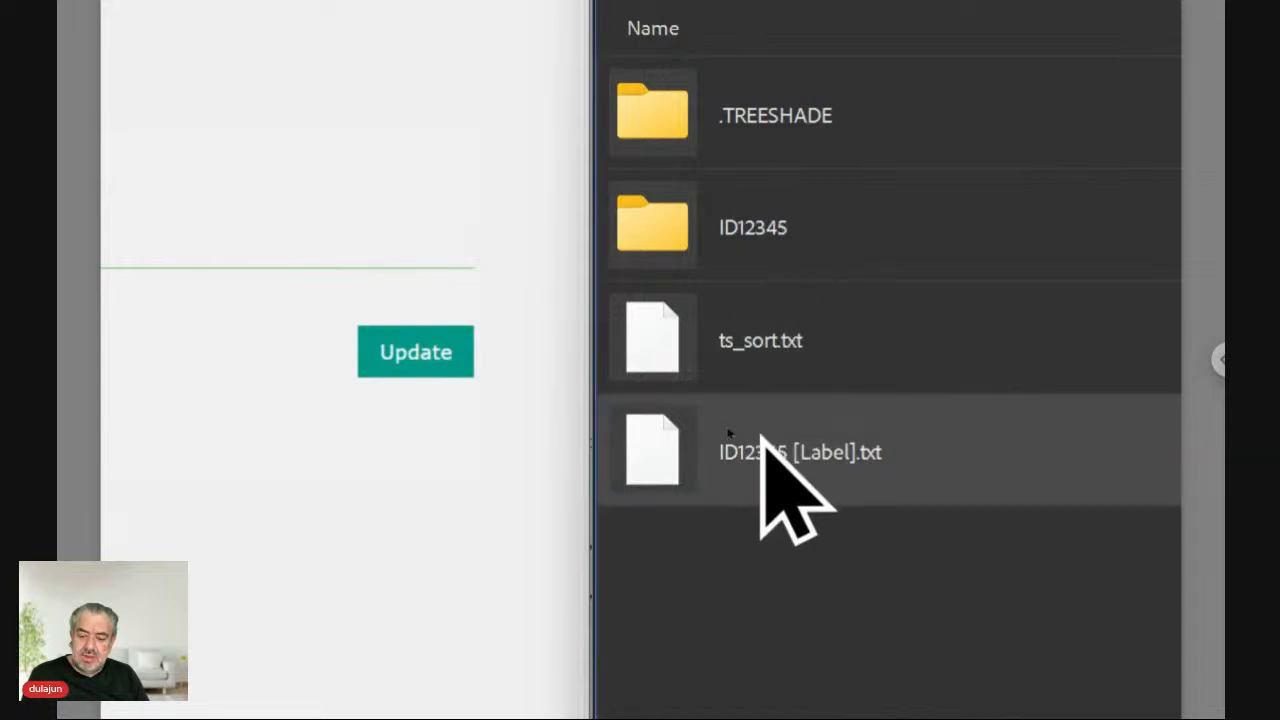
double_click(666, 455)
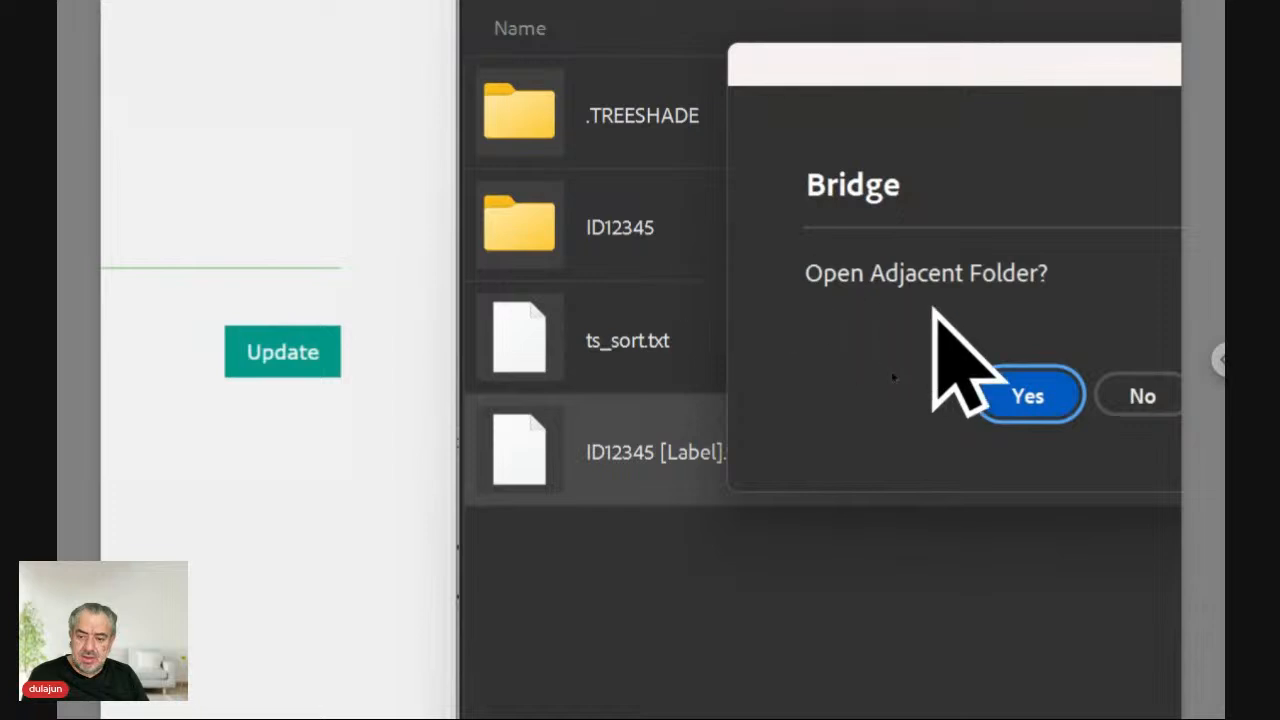
click(1007, 385)
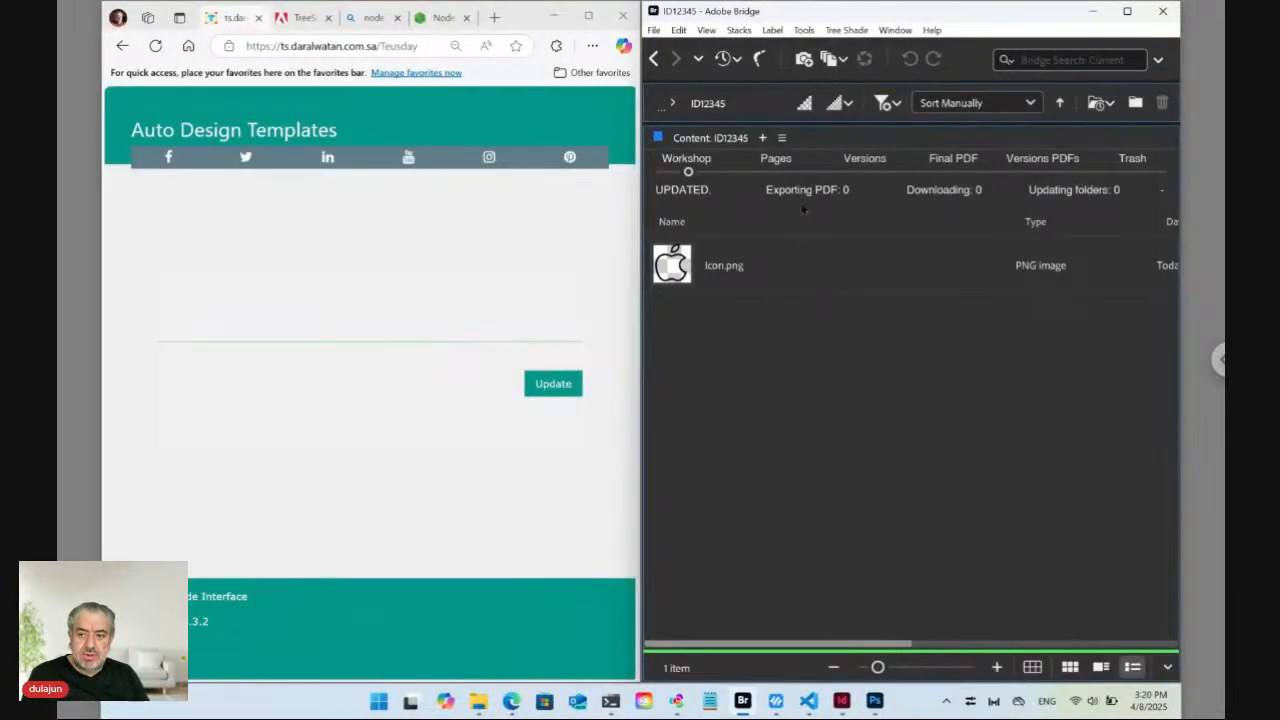
click(653, 58)
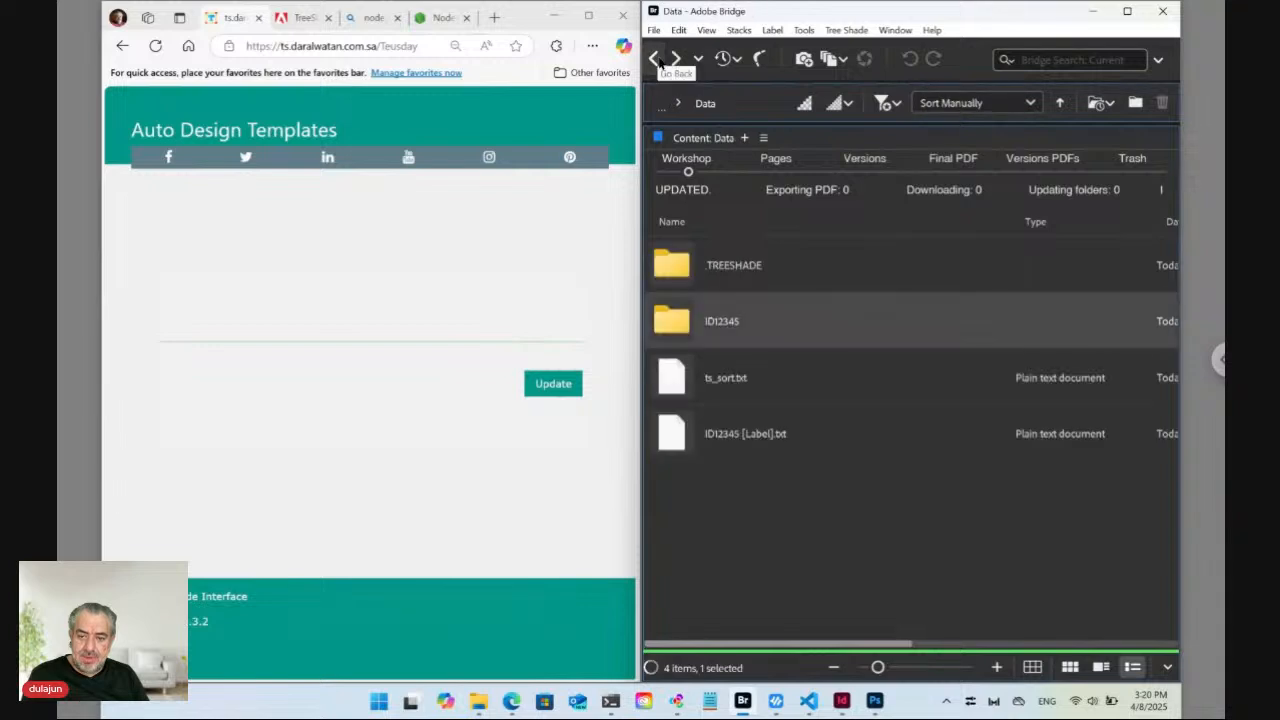
click(682, 443)
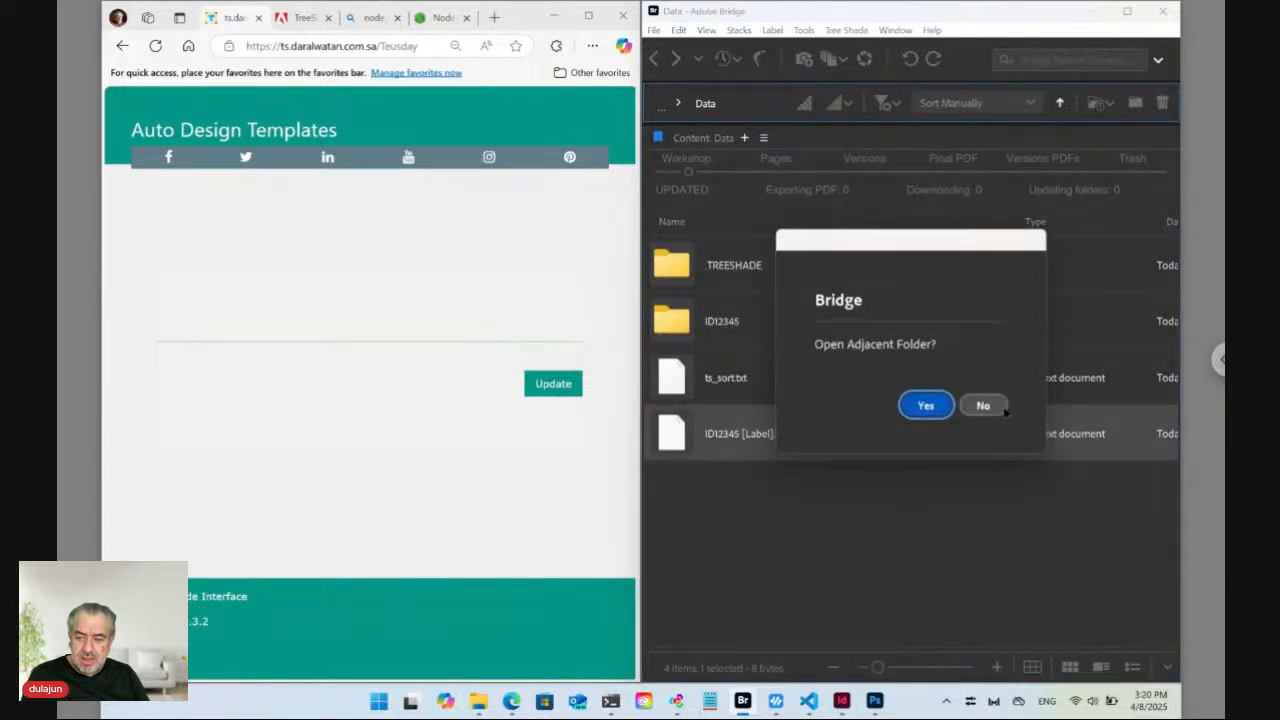
click(990, 409)
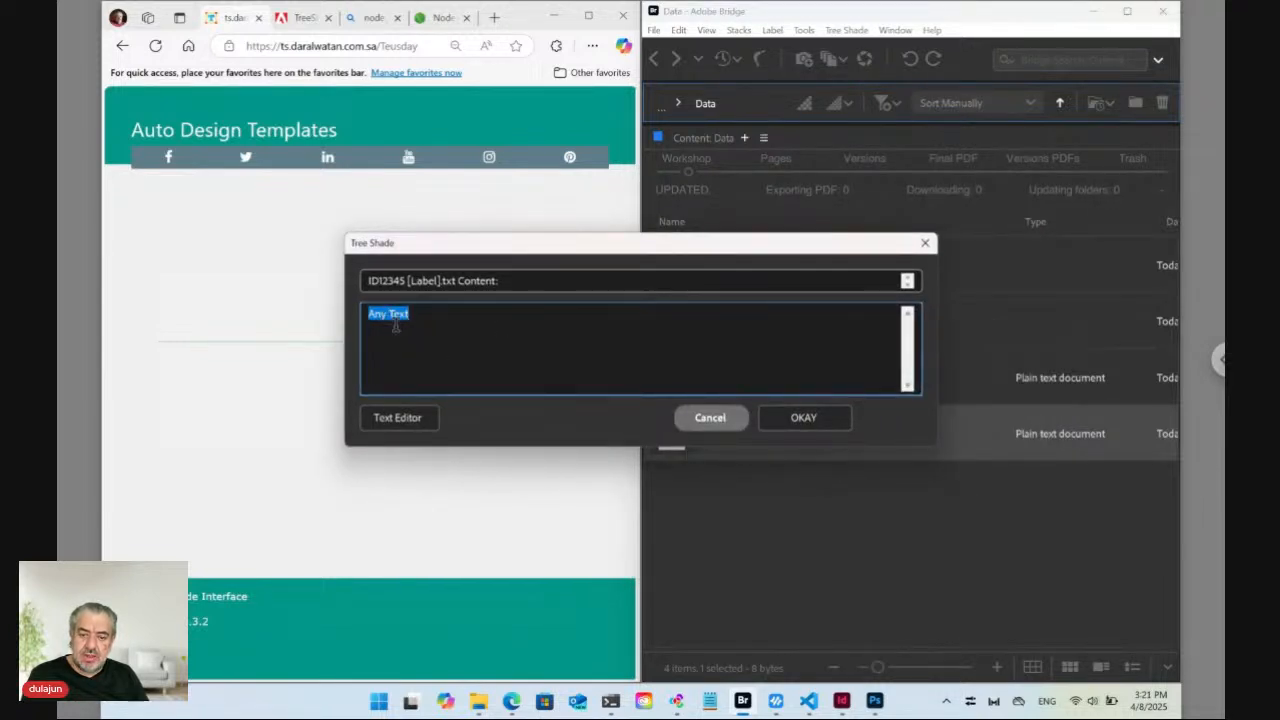
click(716, 418)
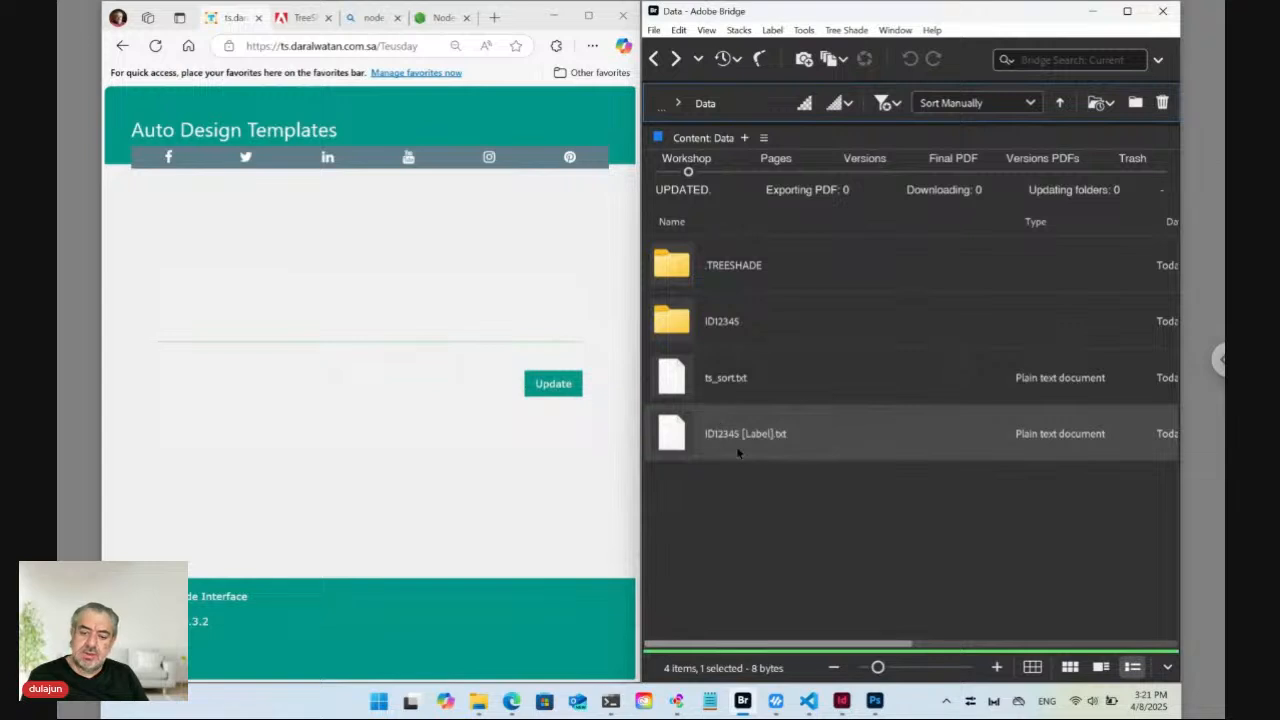
Reload the Auto Design Templates page, collapse item 01 Label, and open the ID12345 folder in Bridge.
click(352, 46)
key(Return)
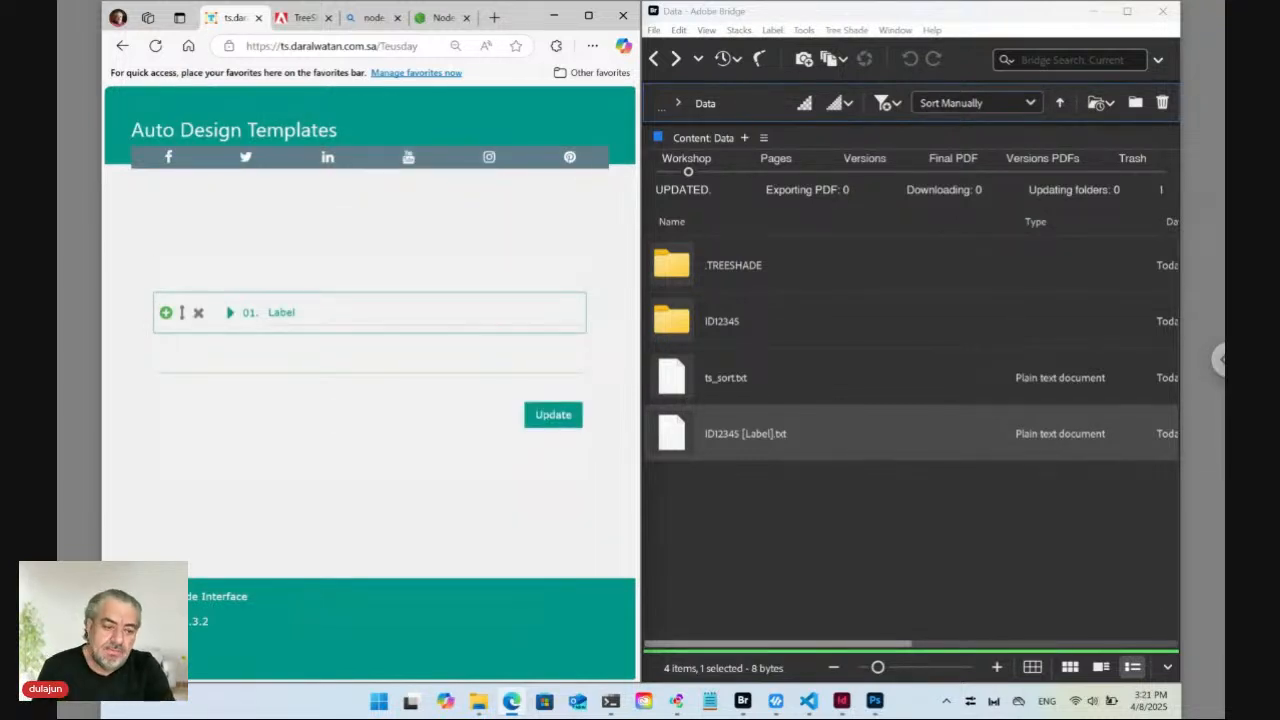
click(231, 315)
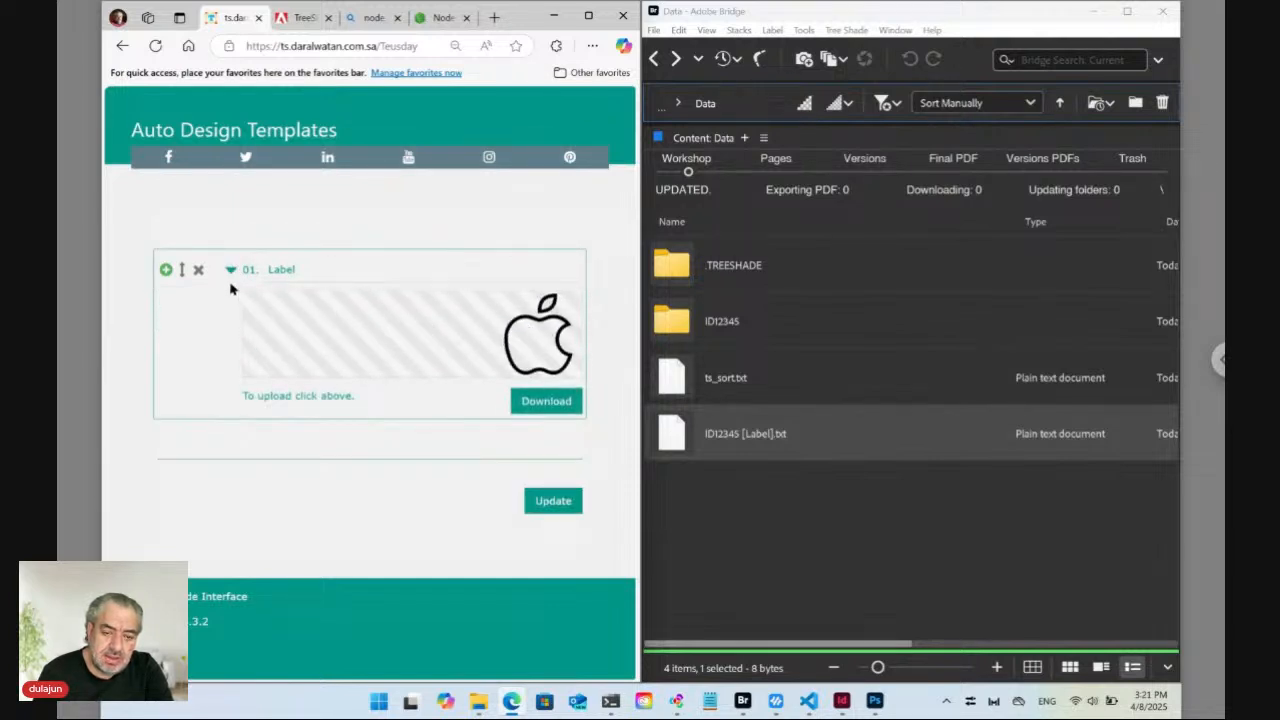
click(277, 270)
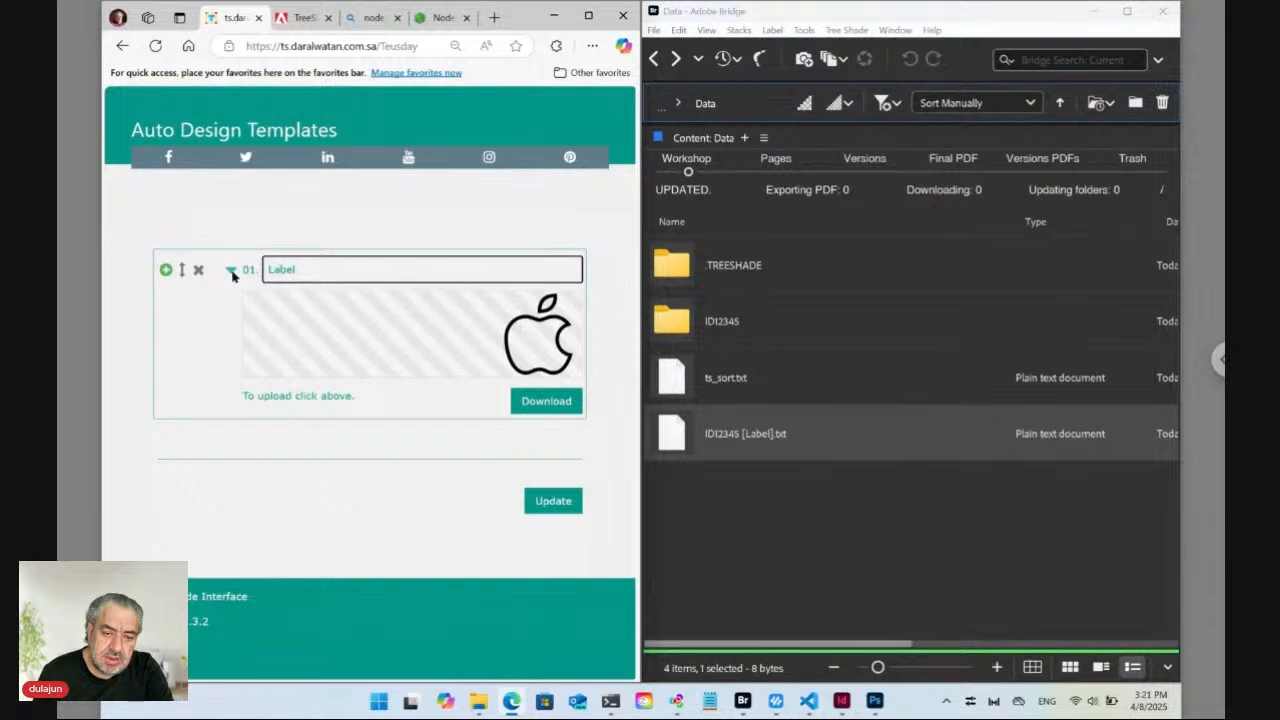
click(231, 272)
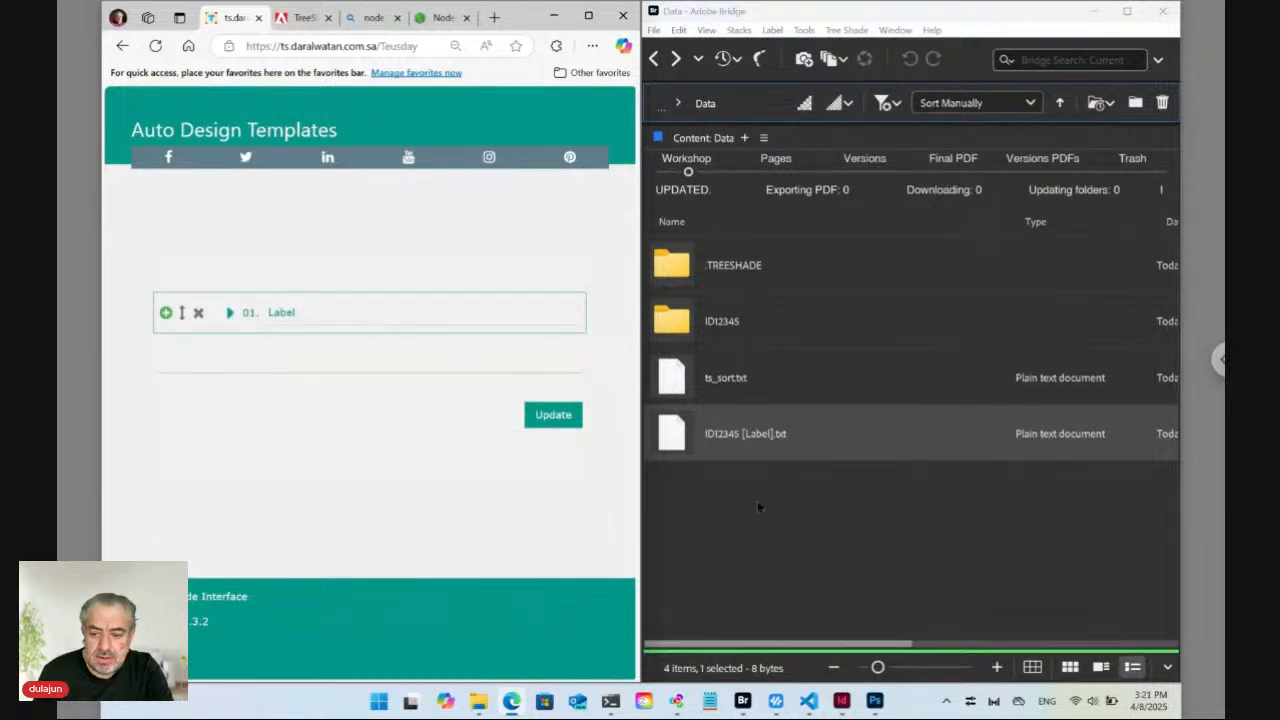
click(758, 507)
double_click(685, 325)
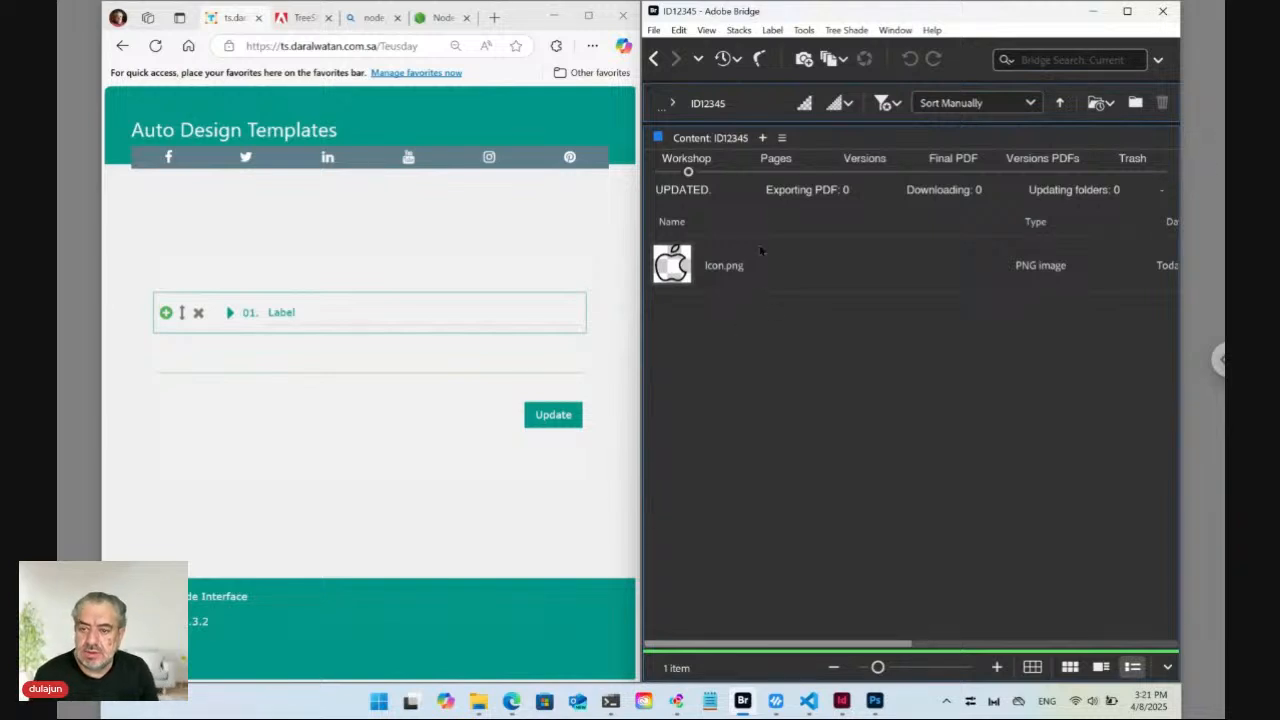
Create Color.txt in the ID12345 folder from the Tree Shade Plain template.
click(846, 30)
mouse_move(857, 48)
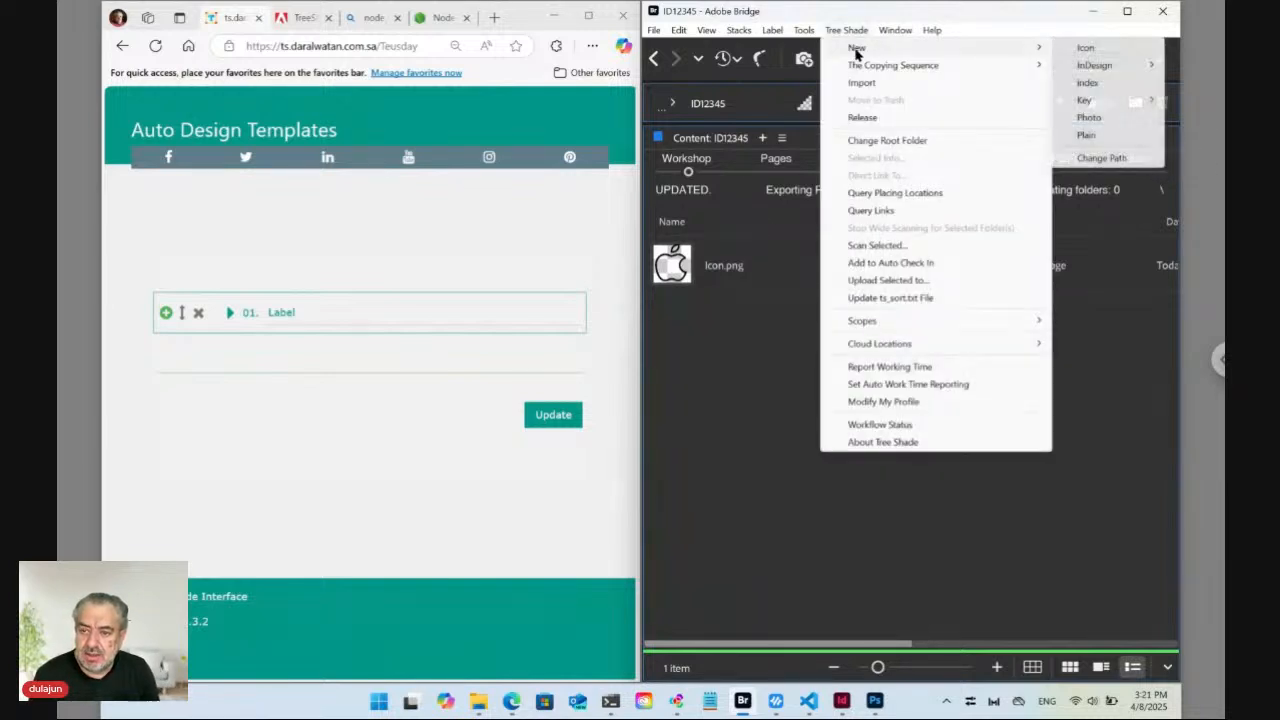
click(1101, 142)
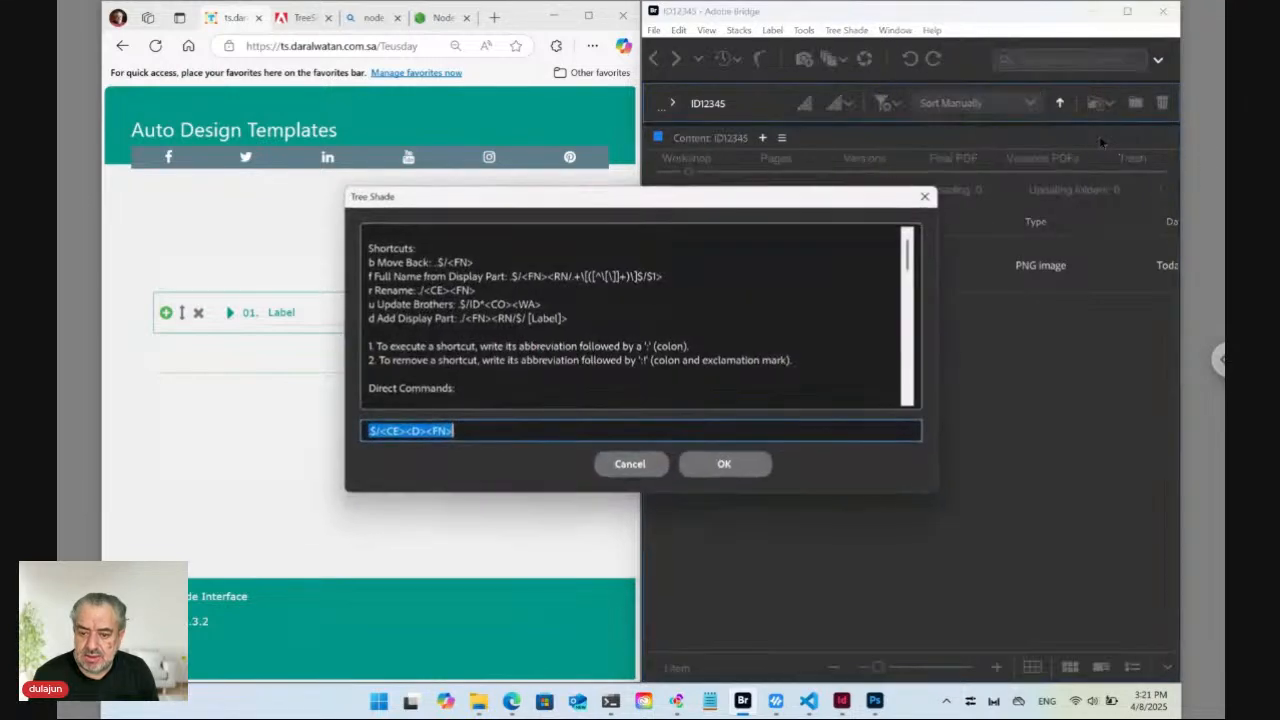
click(722, 464)
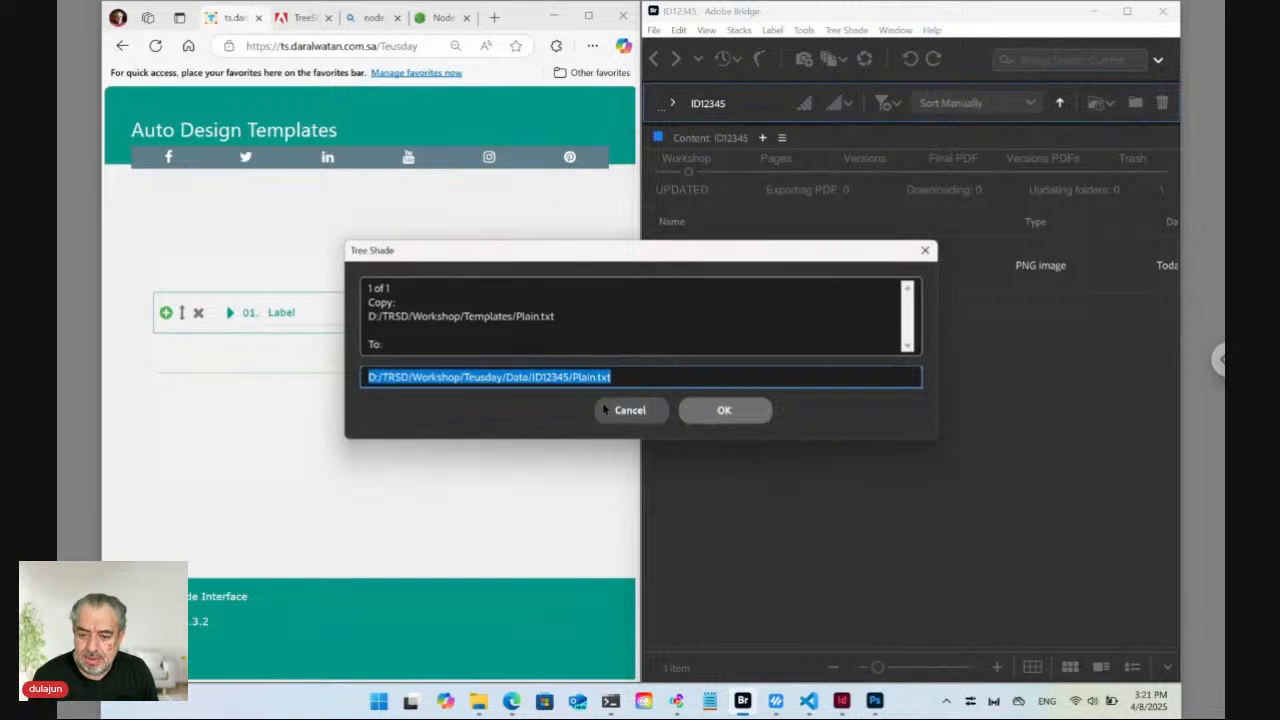
click(576, 377)
drag(574, 377, 597, 377)
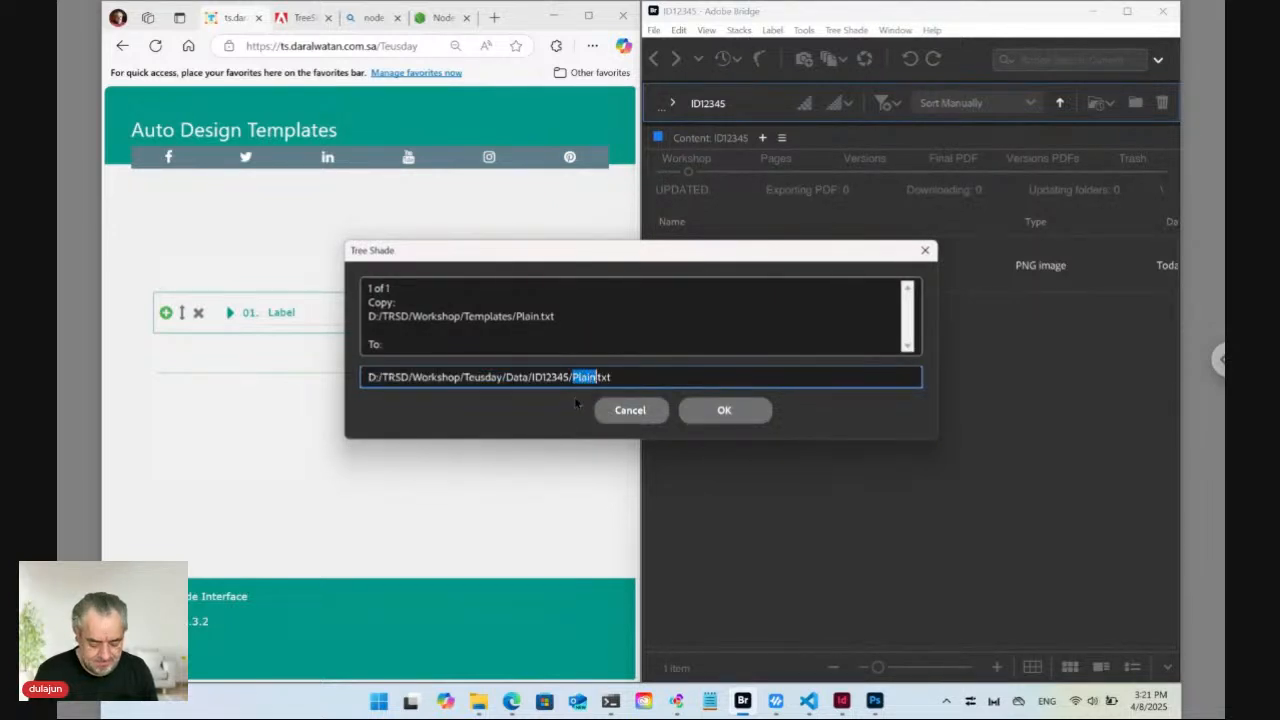
text(Color)
click(693, 411)
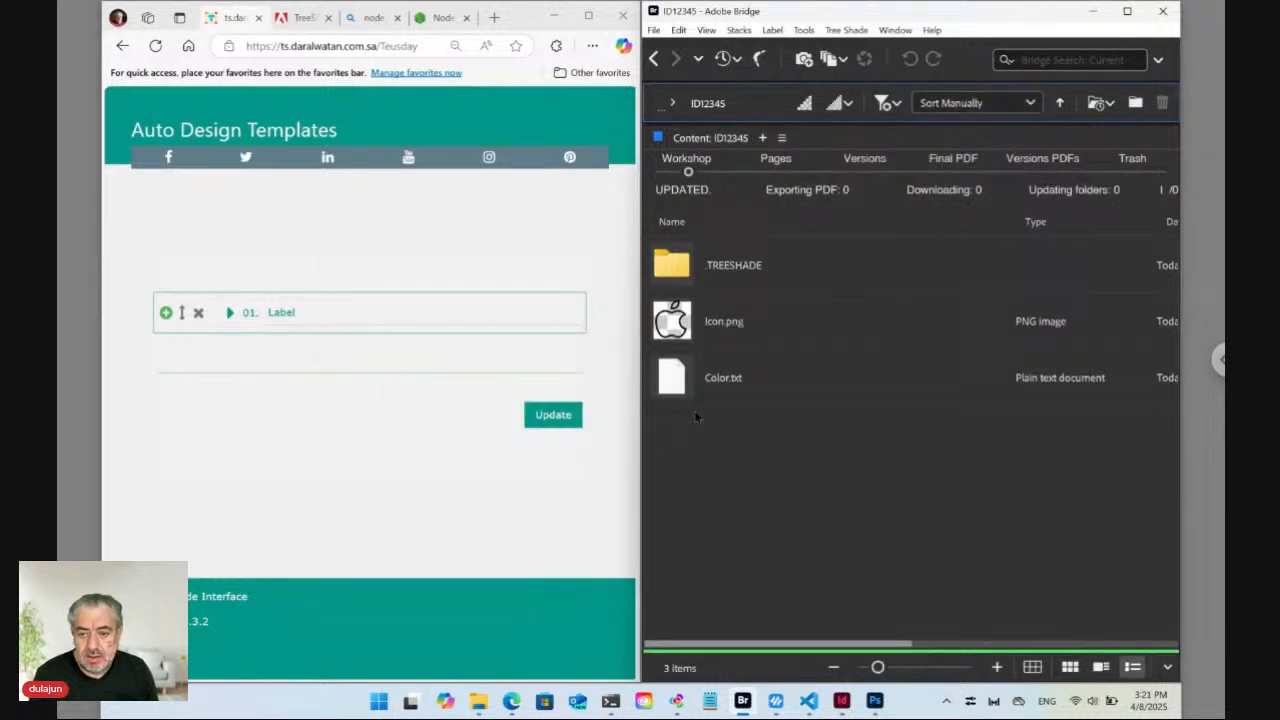
Reload the web form and expand item 01 to show its Color and Icon fields.
click(335, 45)
key(Return)
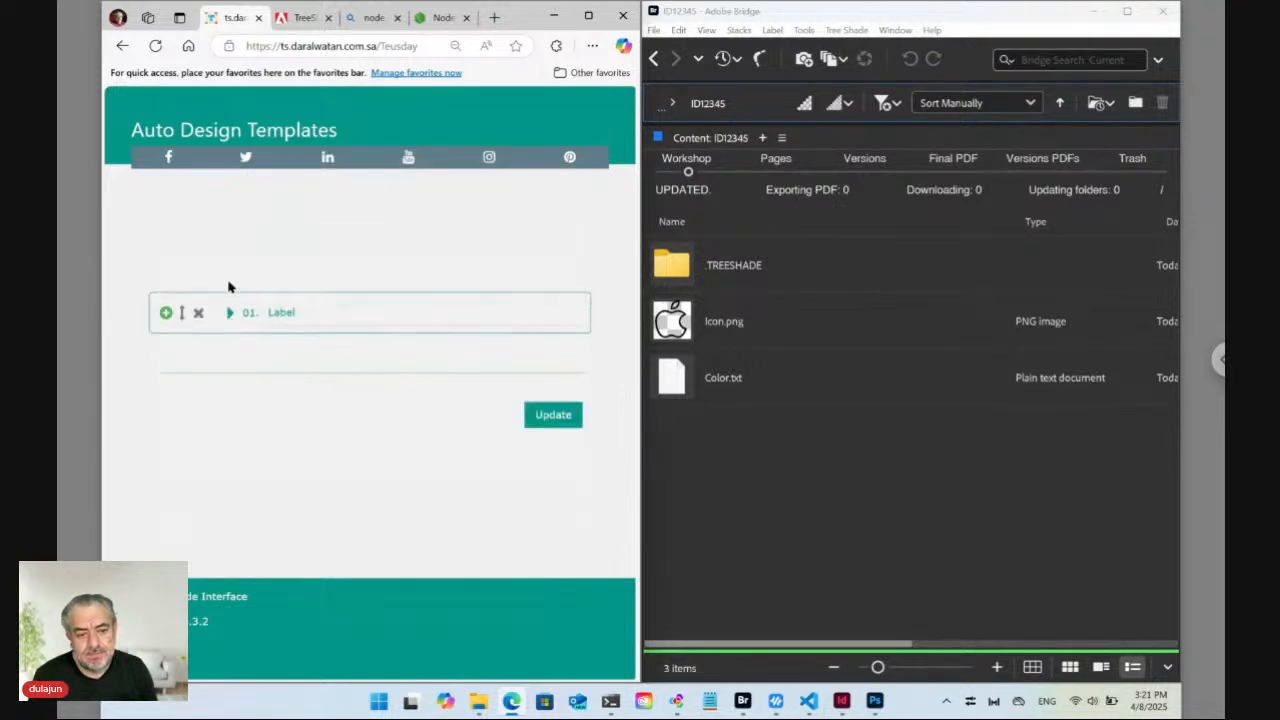
click(229, 312)
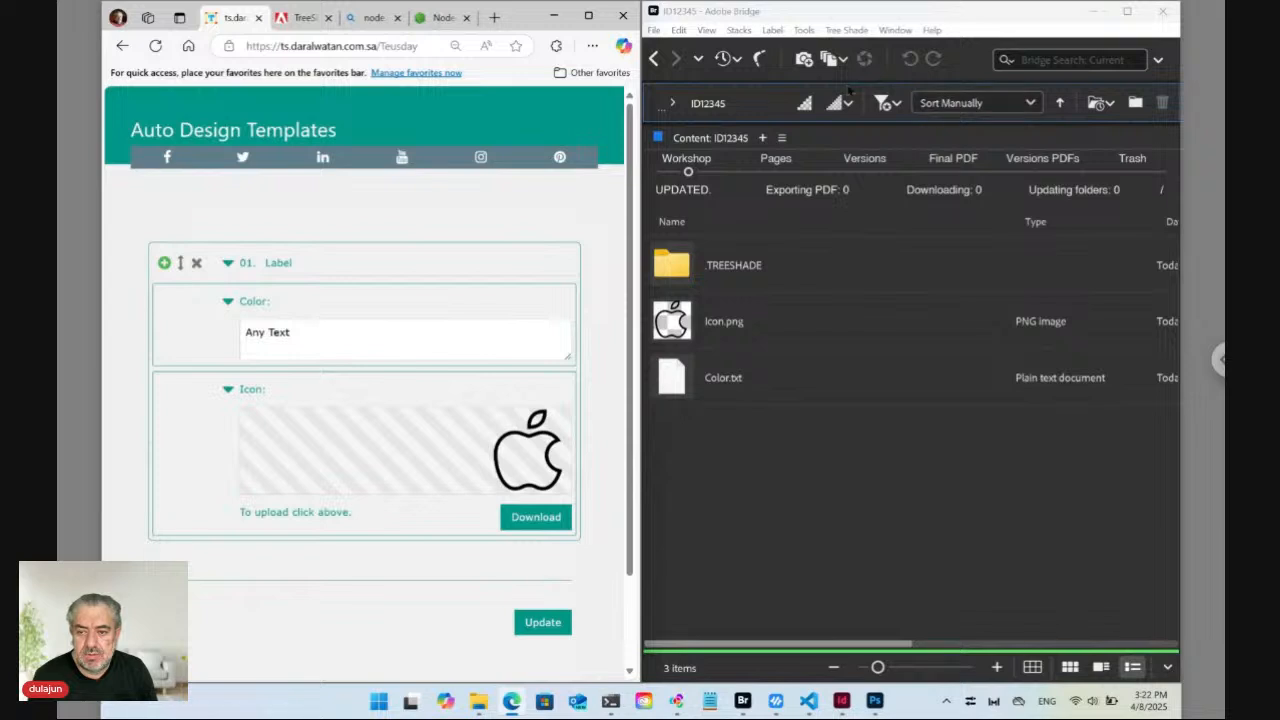
Return Bridge to the Data folder and change item 01's Color from 'Any Text' to Green.
click(655, 59)
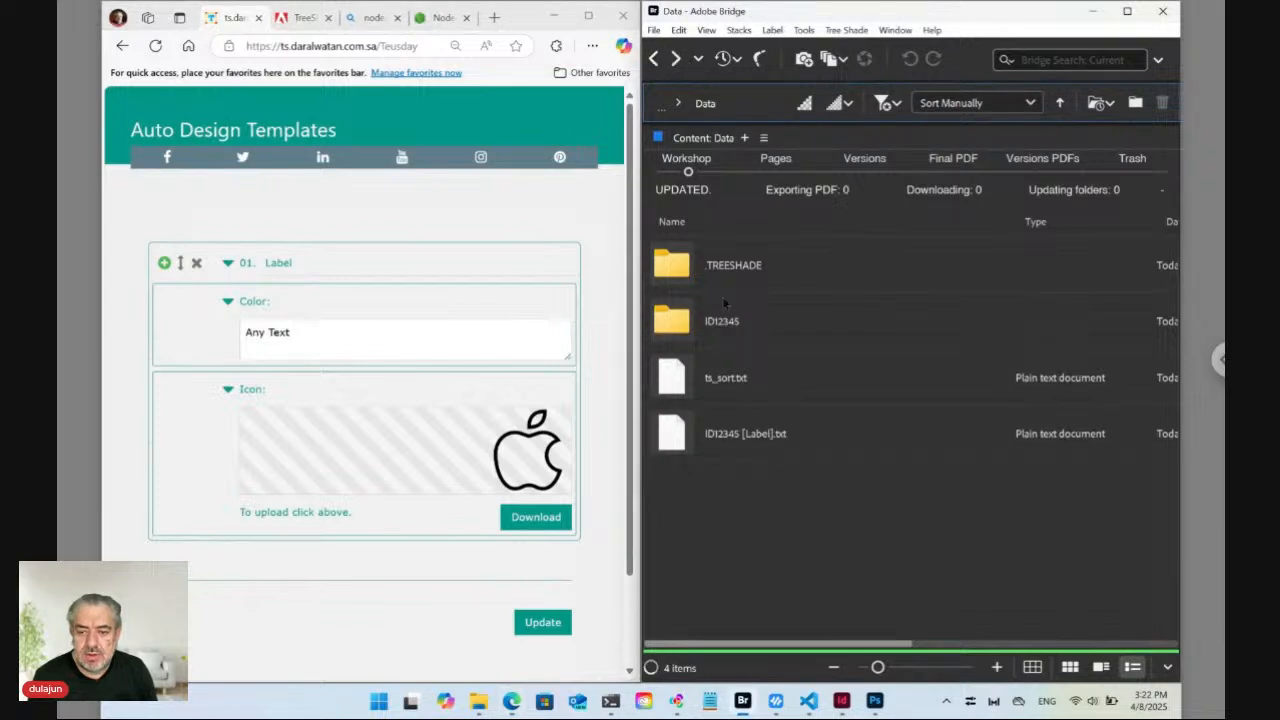
click(724, 447)
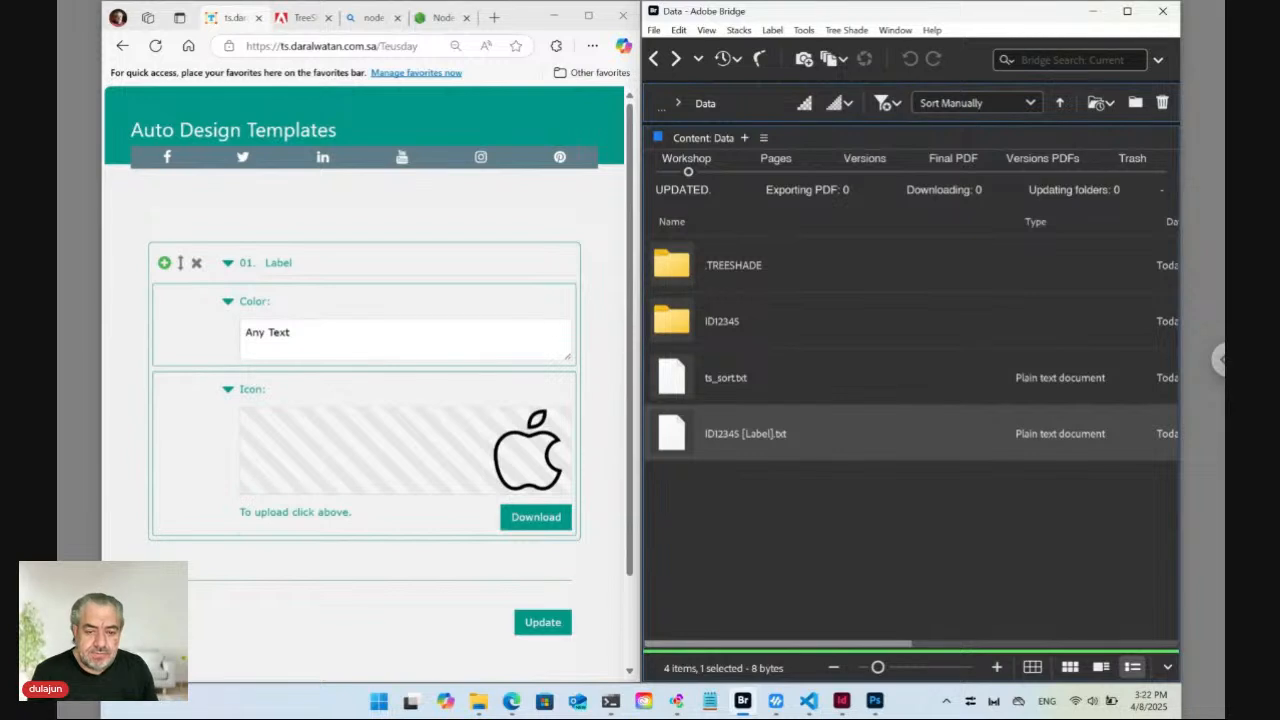
double_click(277, 334)
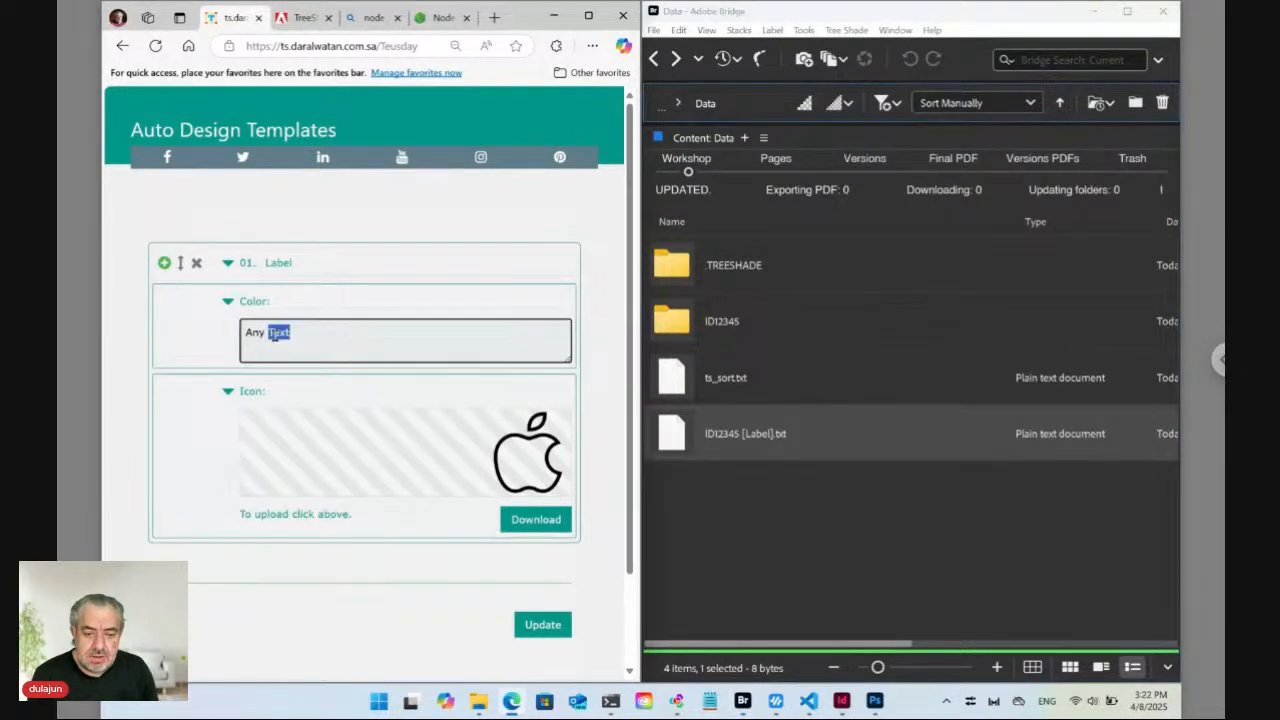
key(ctrl+a)
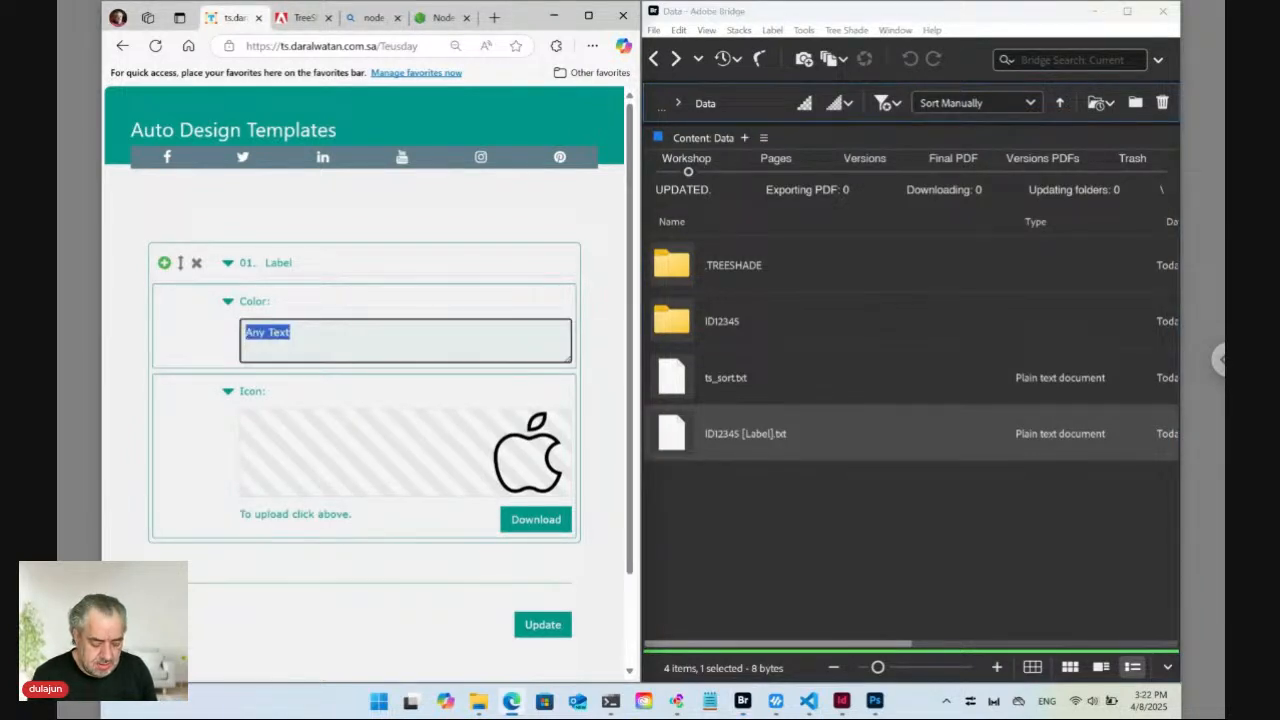
text(Green)
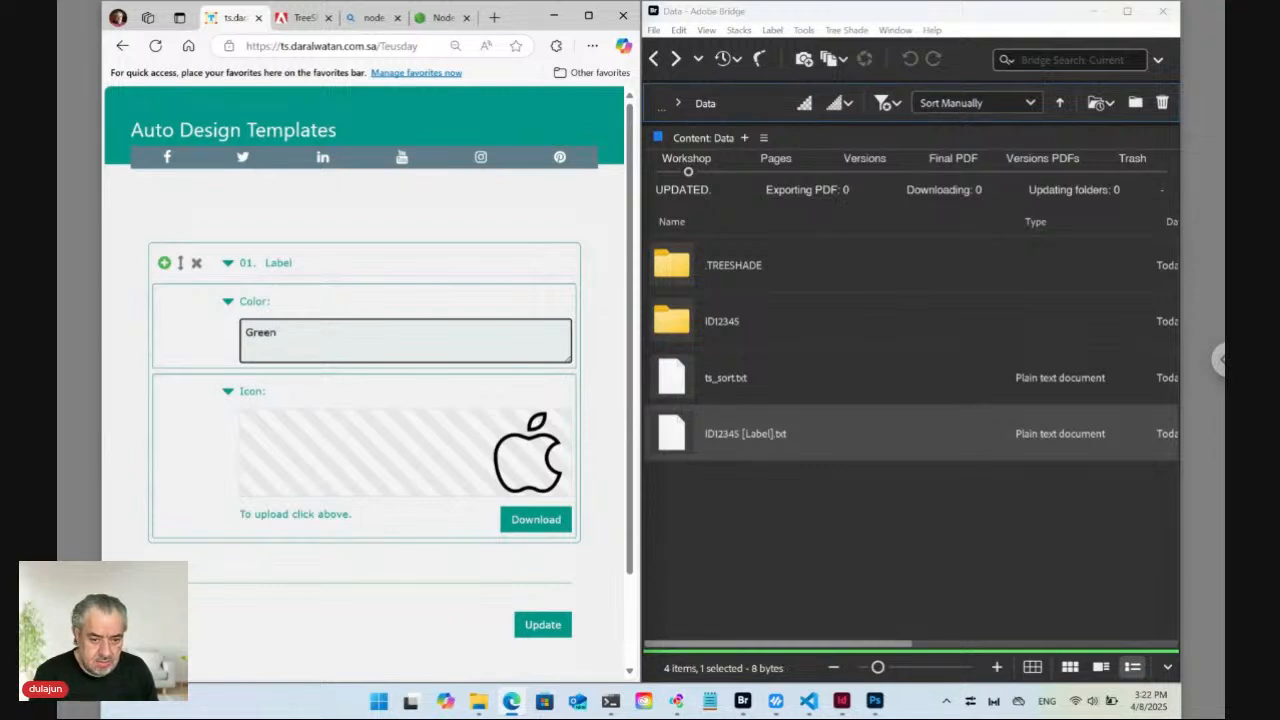
Add a second item below item 01 and start renaming item 01 to Apple.
click(164, 263)
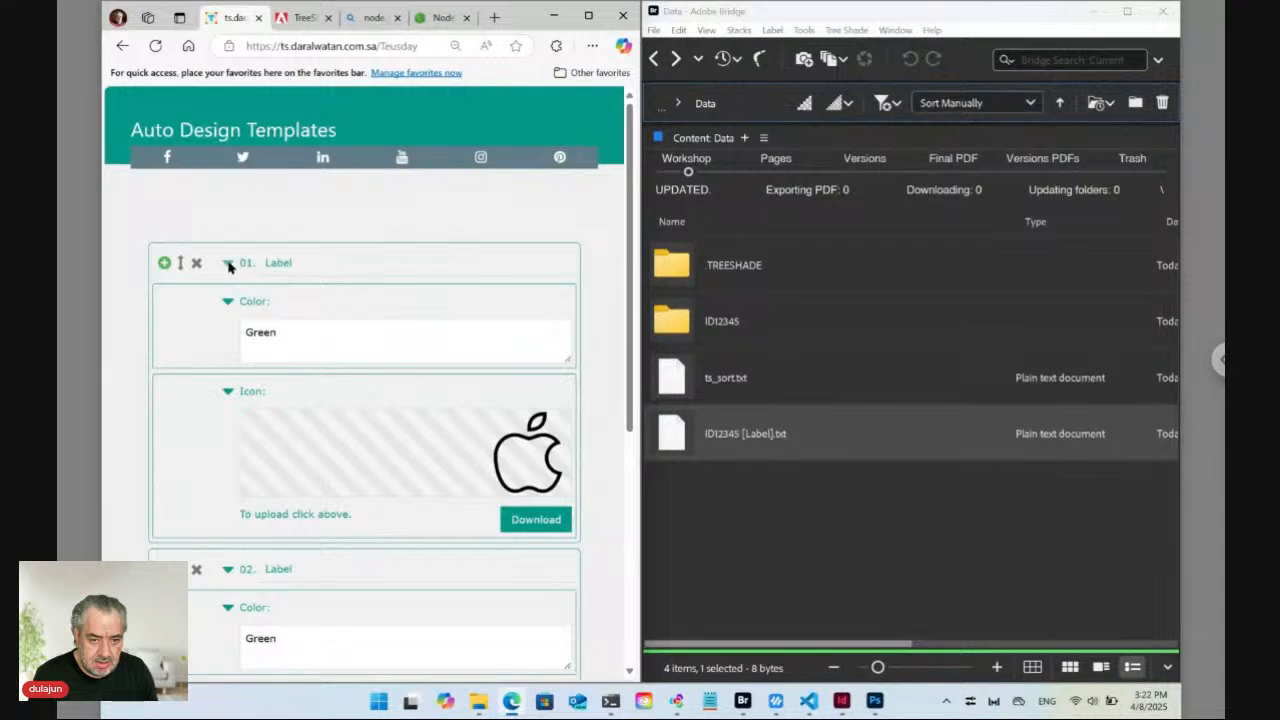
double_click(279, 263)
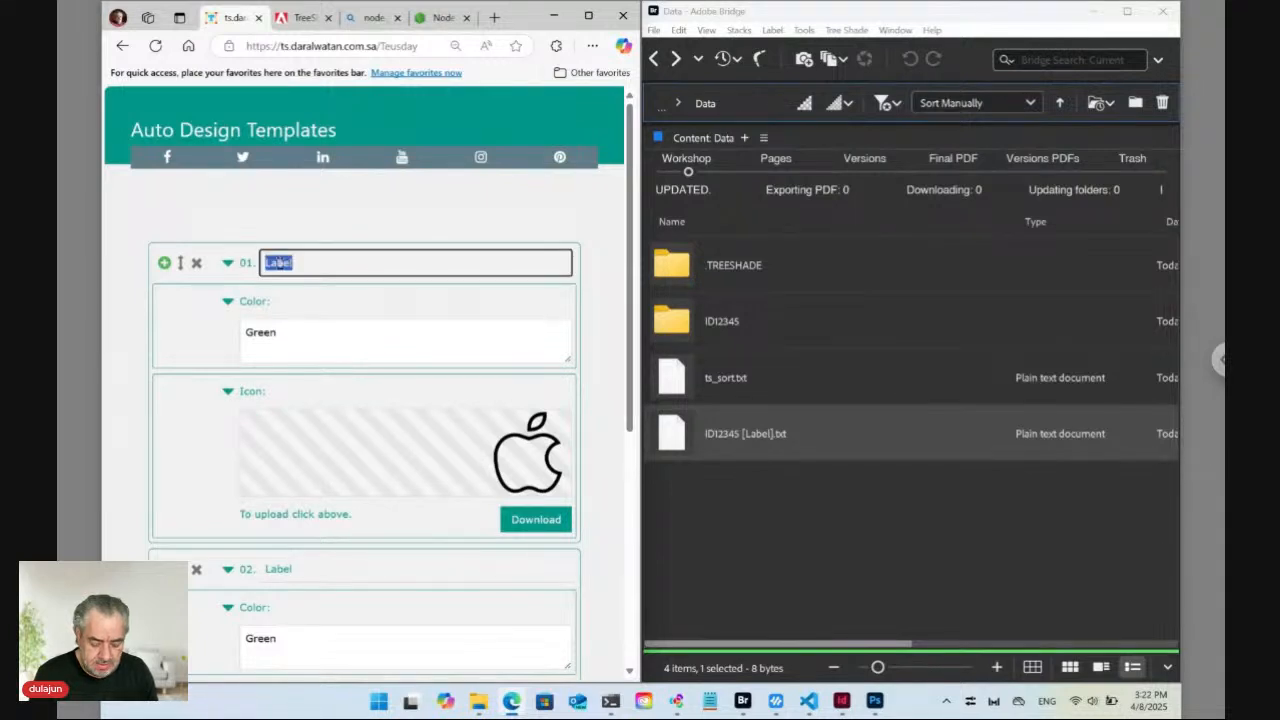
text(Apple)
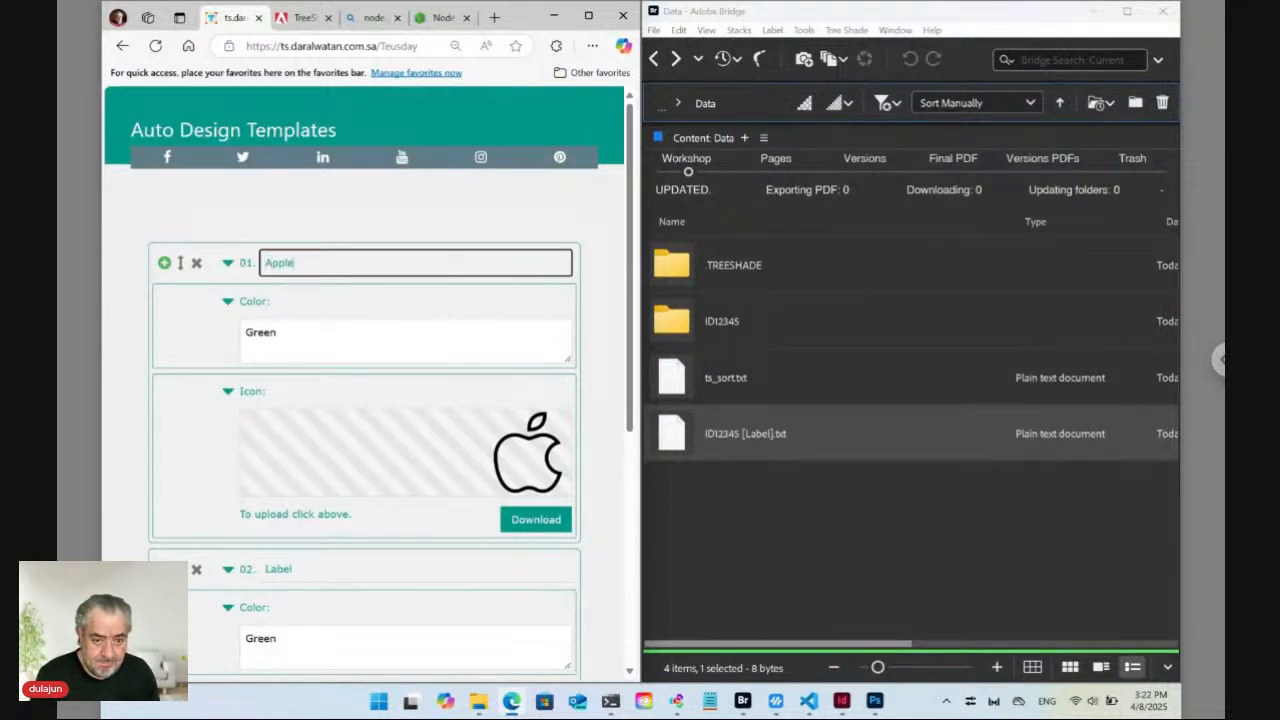
Commit the name Apple for item 01 and upload image.png as item 02's icon.
click(227, 263)
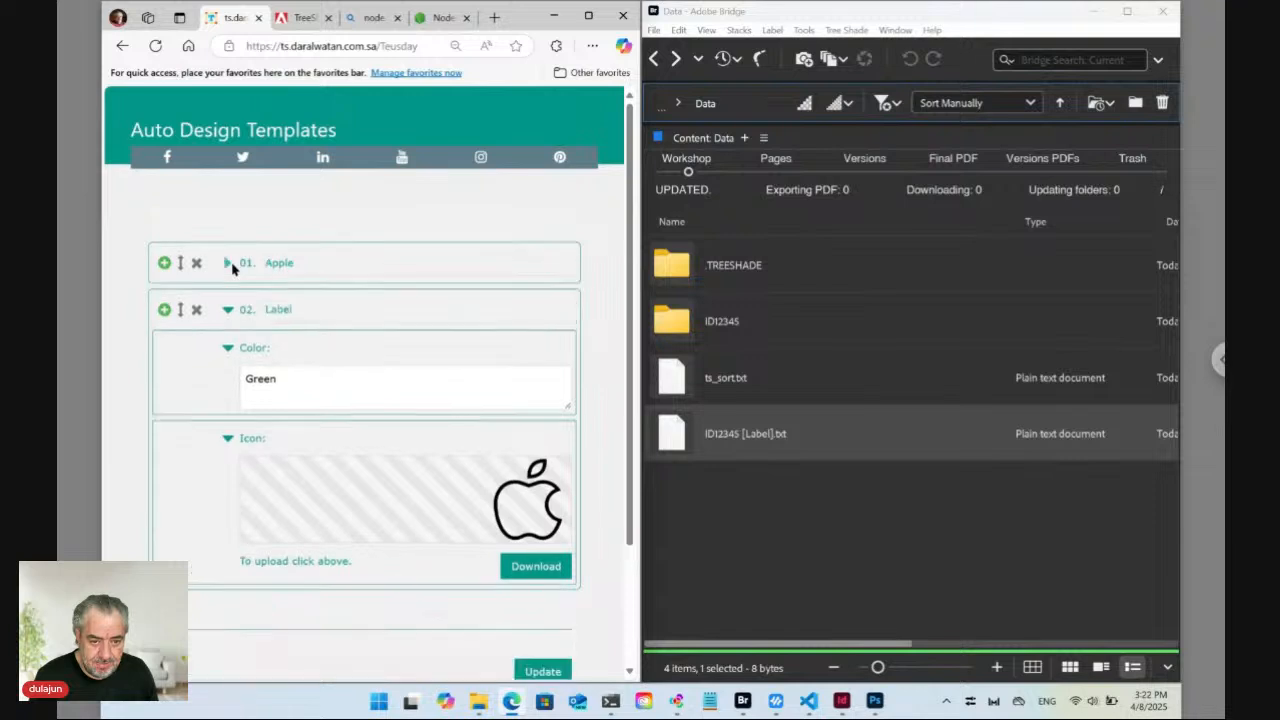
double_click(279, 309)
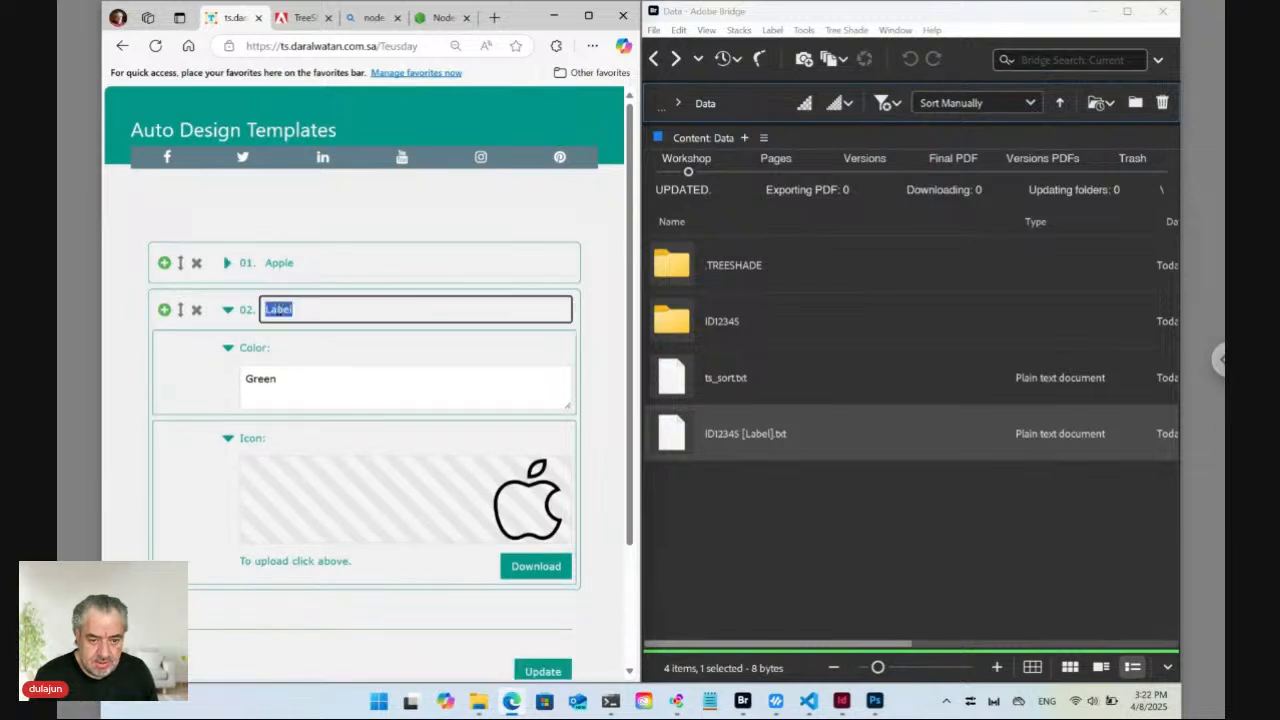
click(495, 507)
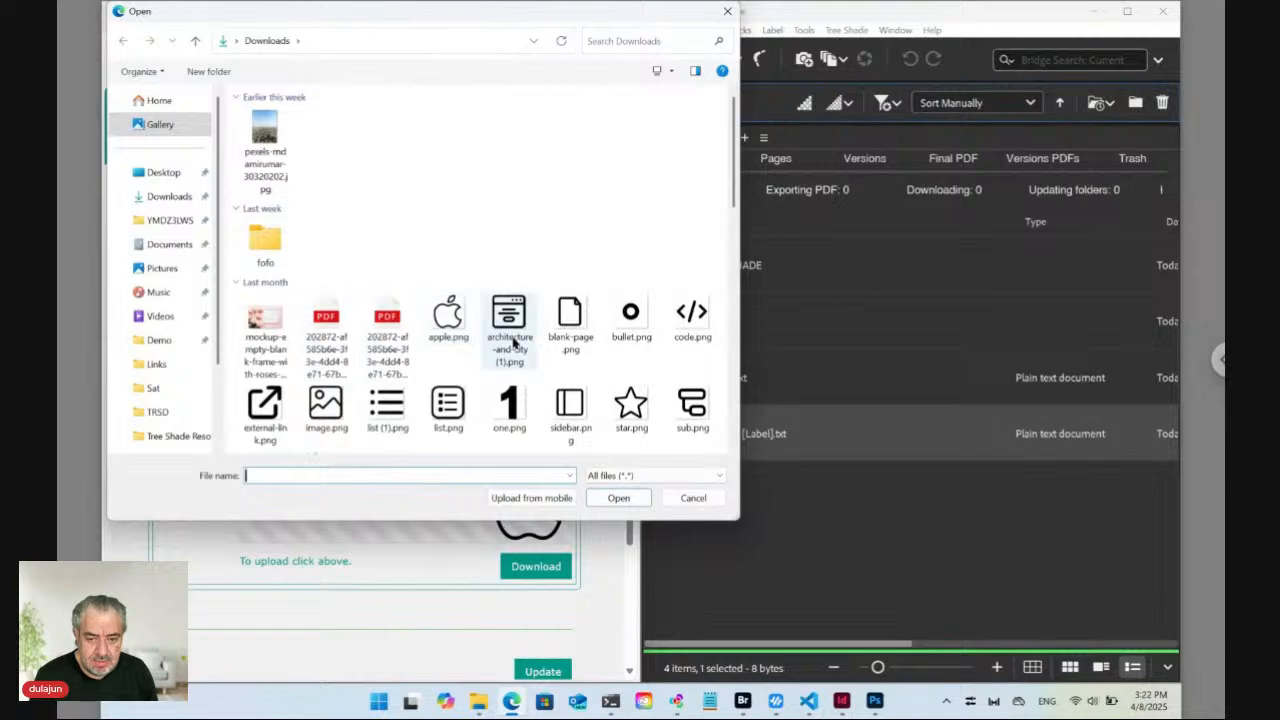
click(320, 430)
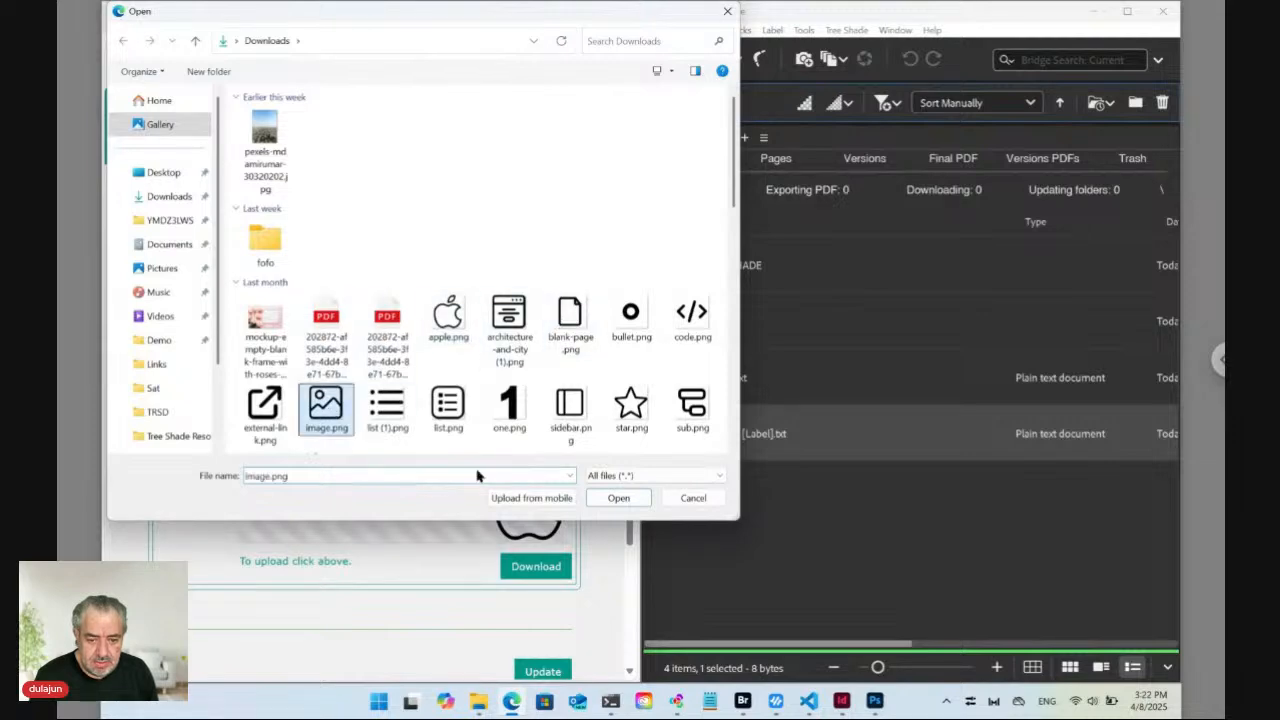
click(617, 497)
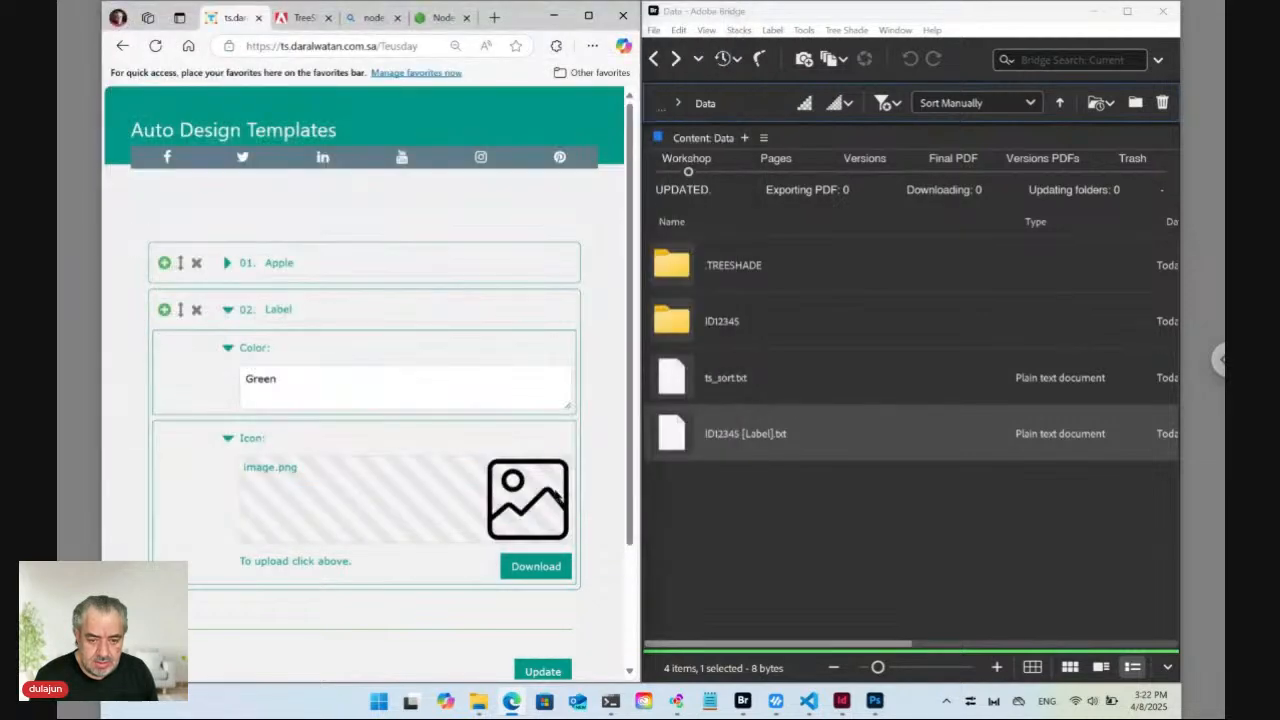
Set item 02's Color to Orange and name it Image, then Update and expand Apple.
double_click(256, 380)
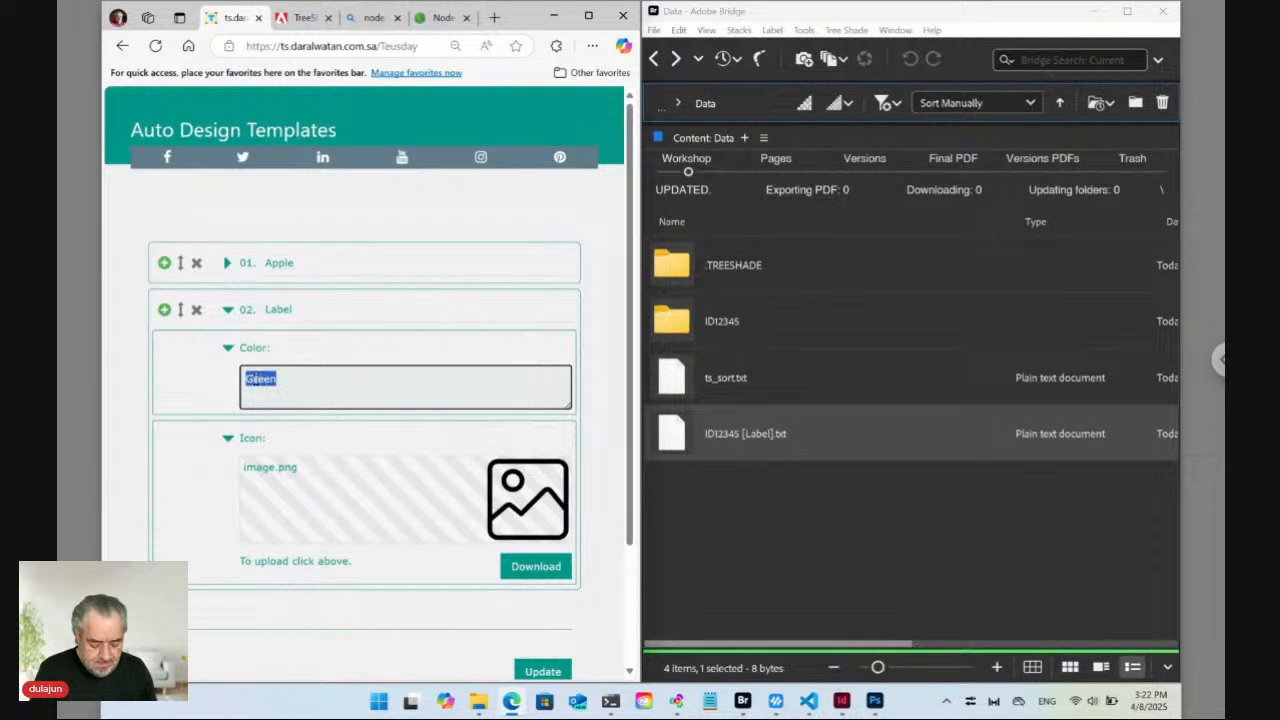
text(Orange)
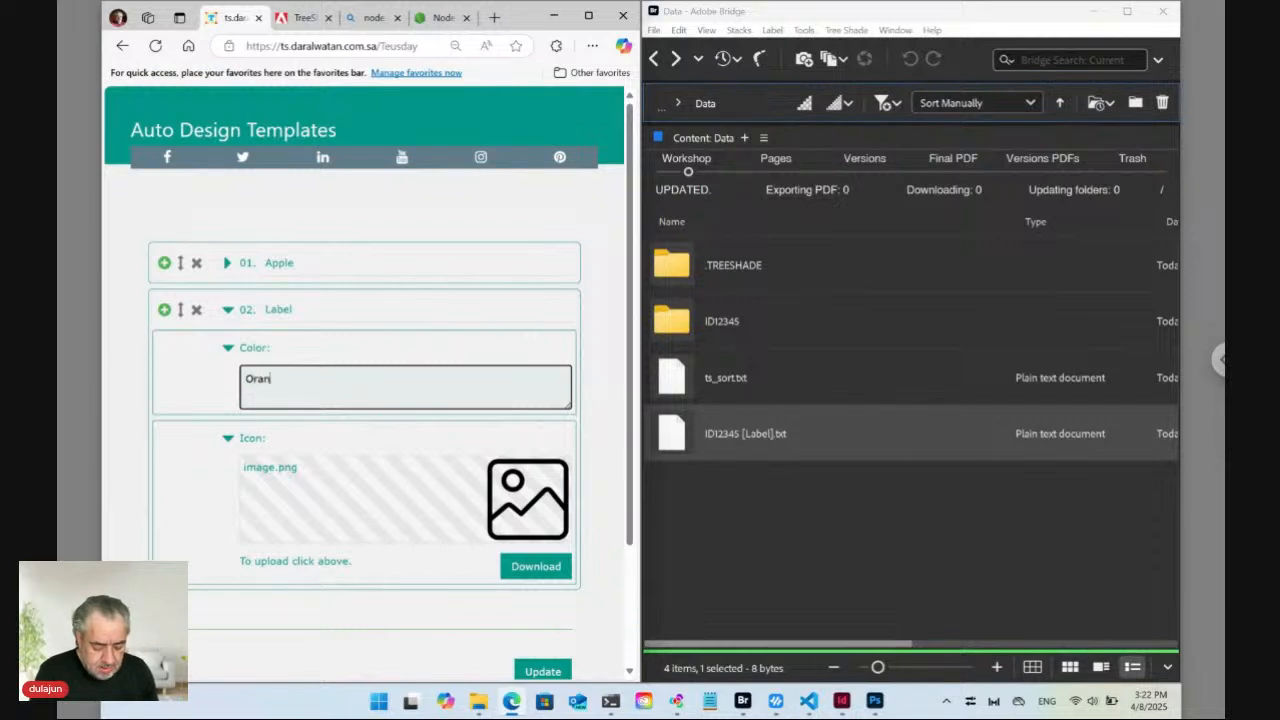
double_click(278, 309)
text(Image)
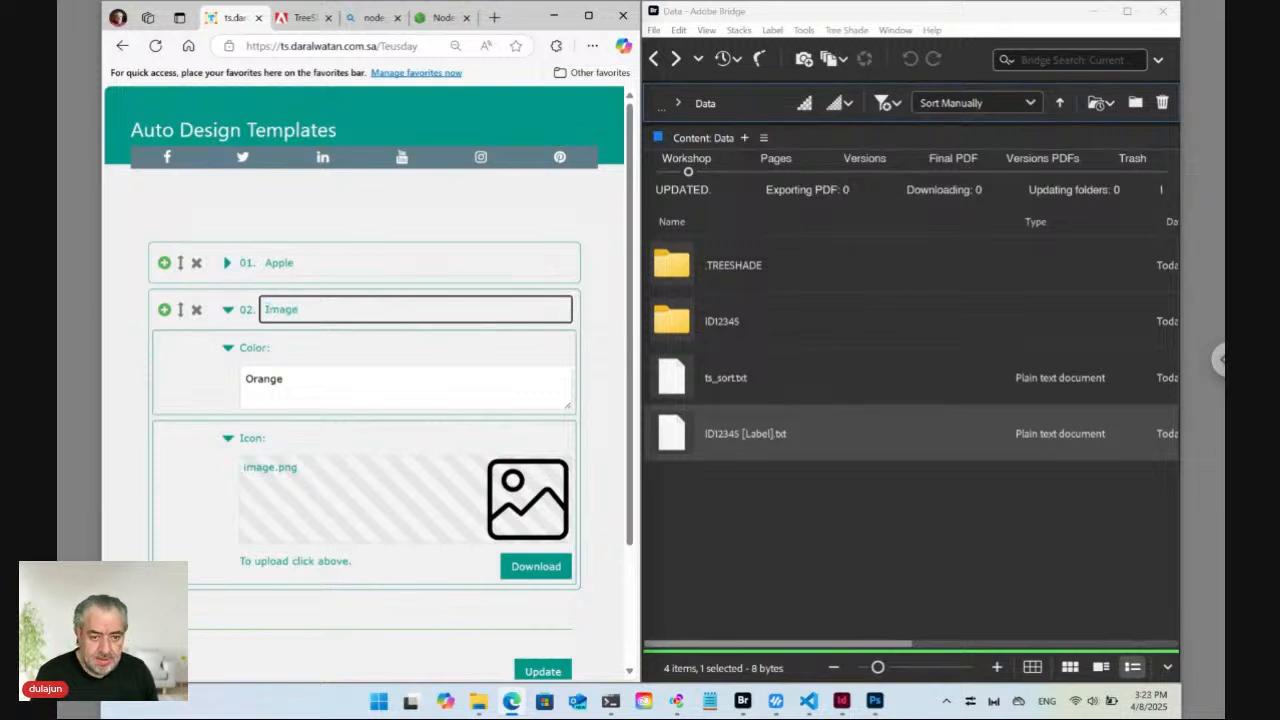
click(229, 312)
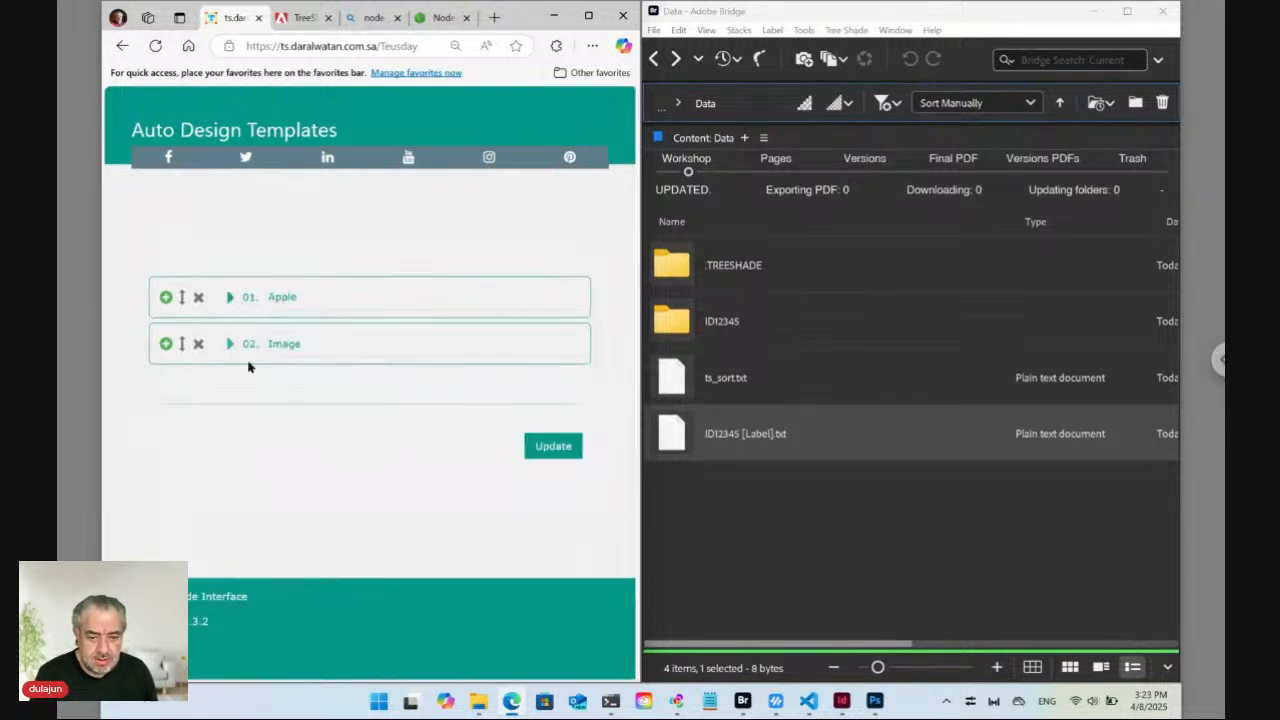
click(545, 448)
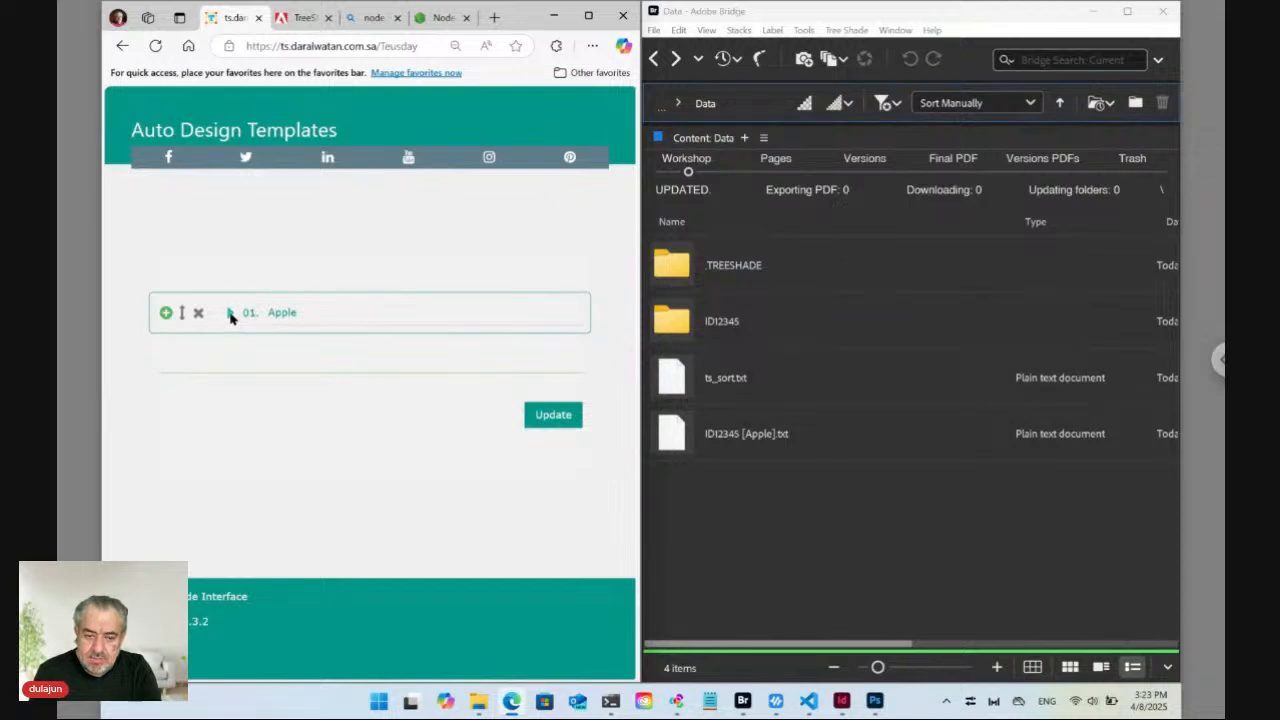
click(229, 313)
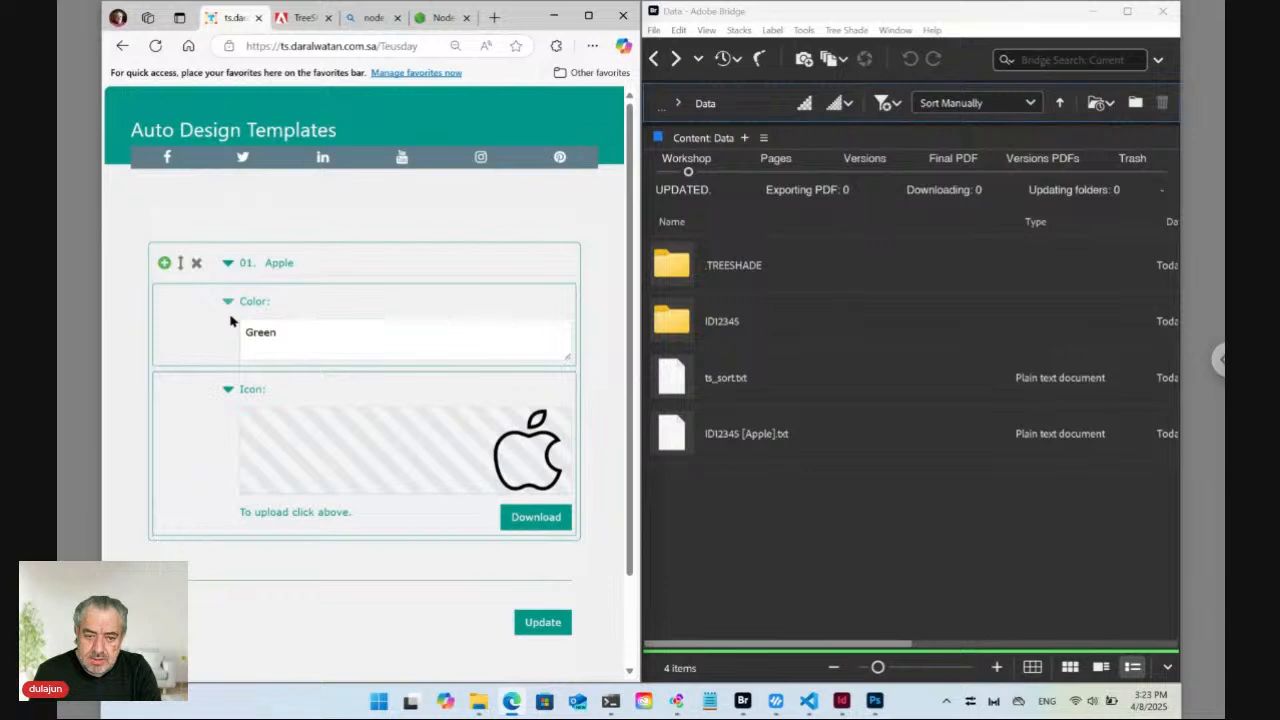
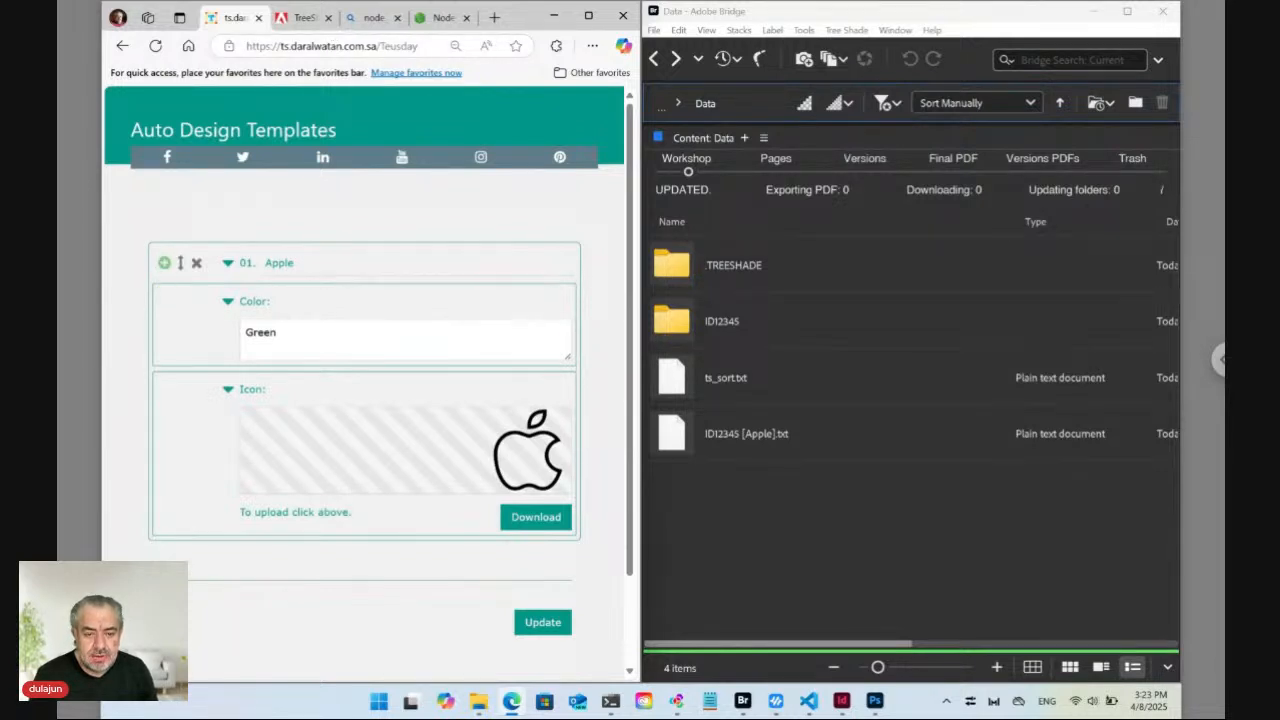
Add a second item below 01. Apple and give it the image.png icon.
click(164, 262)
scroll(364, 400, down, 1)
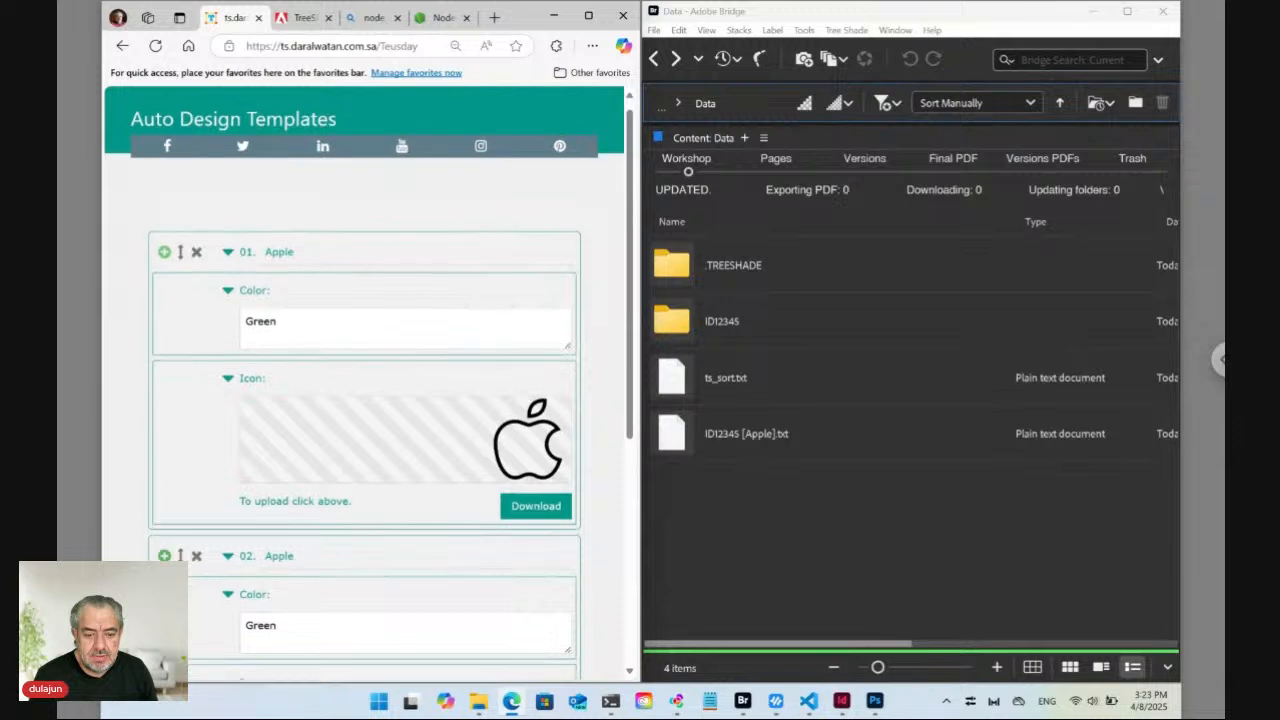
scroll(409, 560, down, 2)
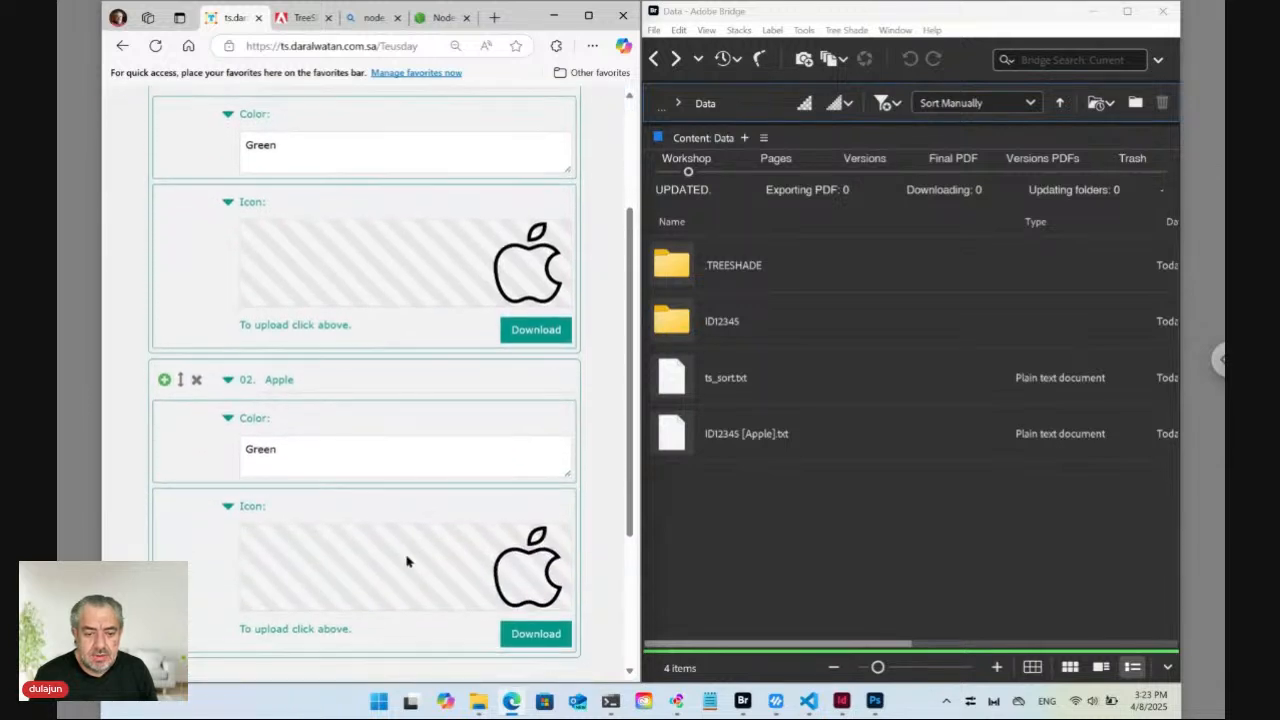
click(495, 566)
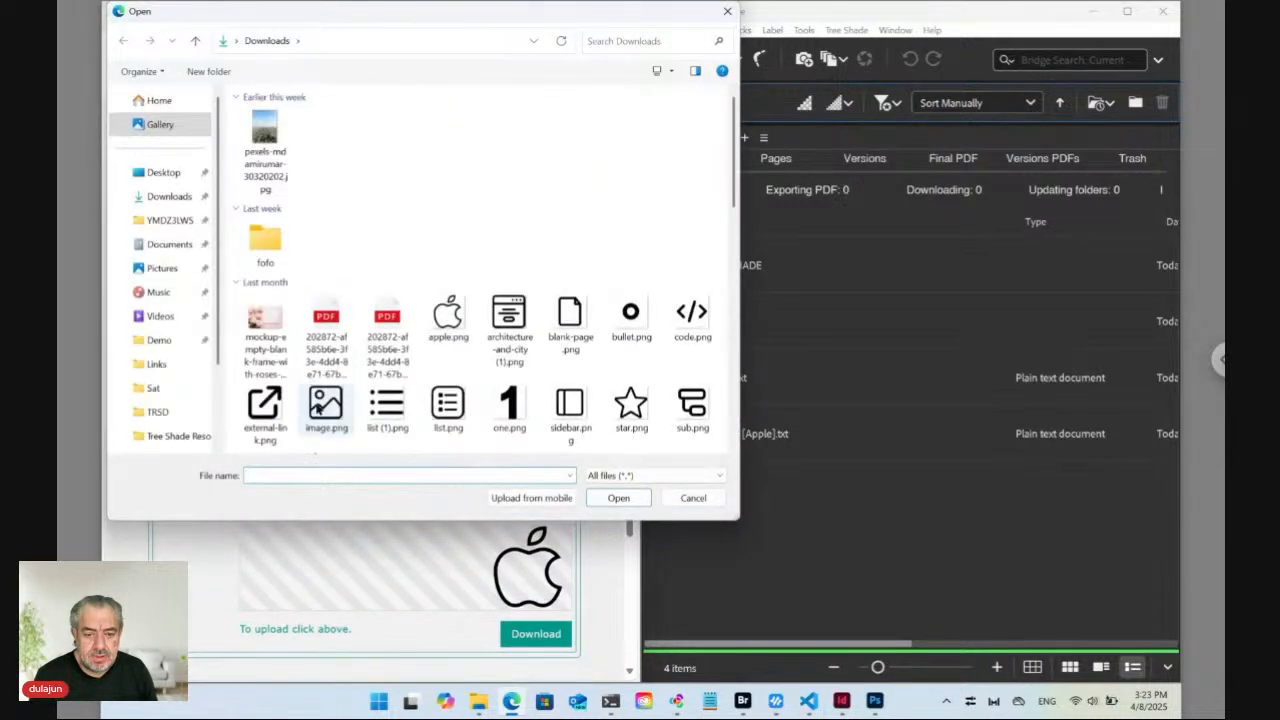
click(325, 408)
click(617, 497)
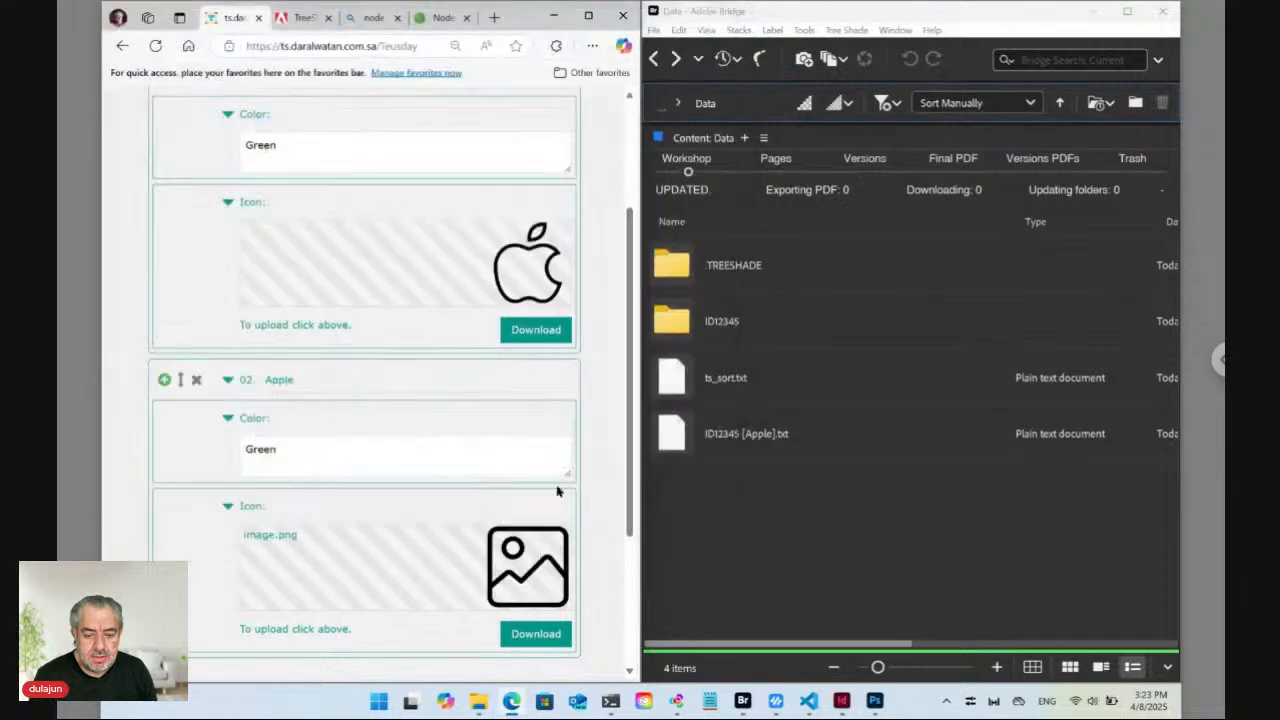
Change the second item's colour to Orange, rename it Image, and save the list with Update.
double_click(268, 448)
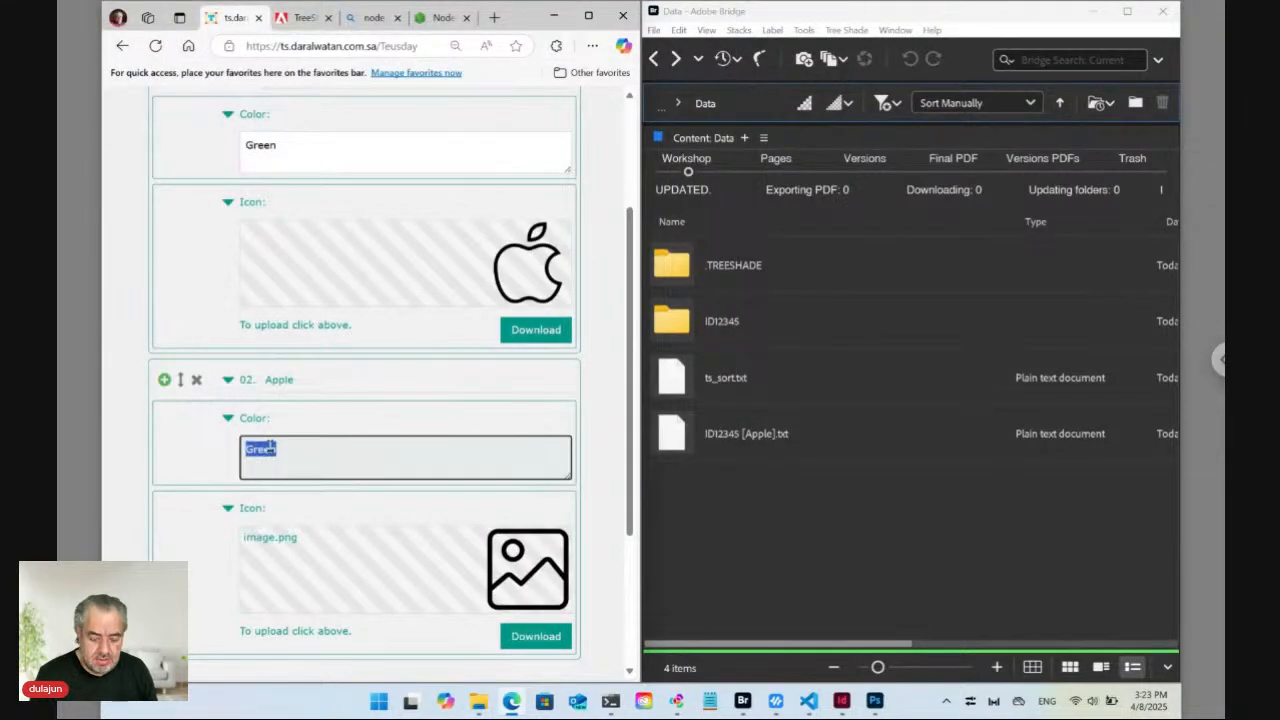
text(orange)
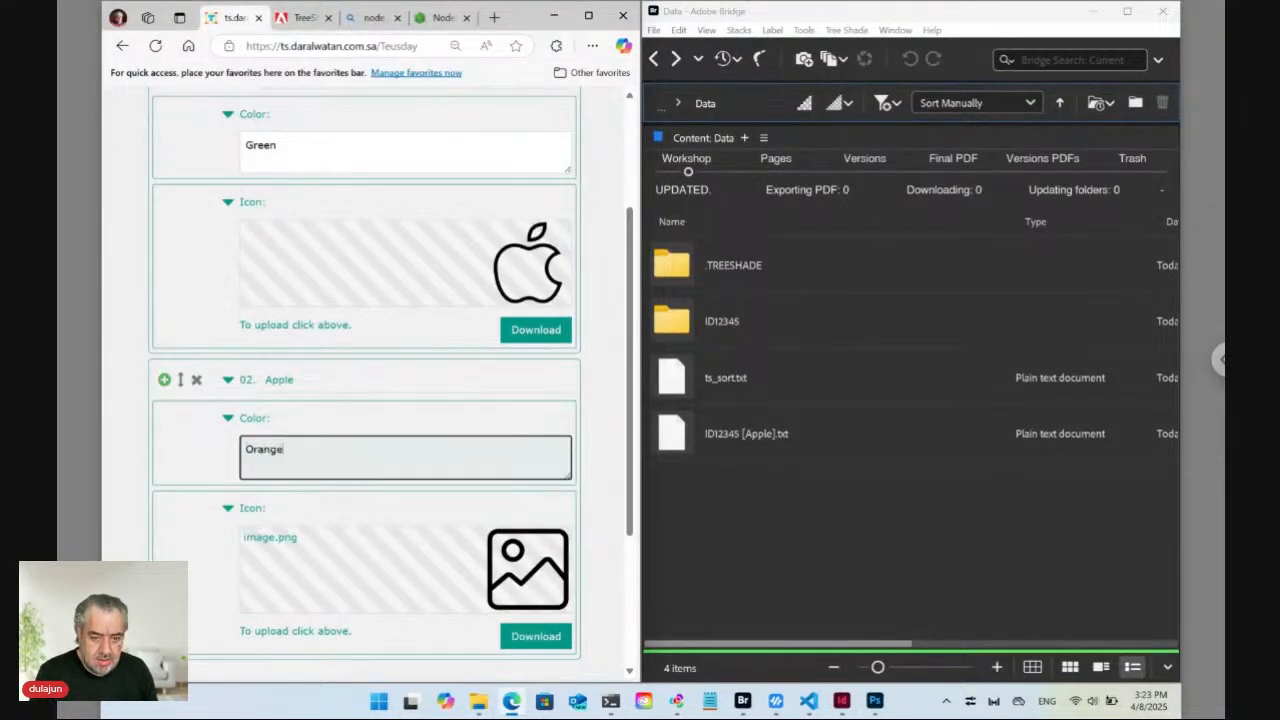
double_click(280, 380)
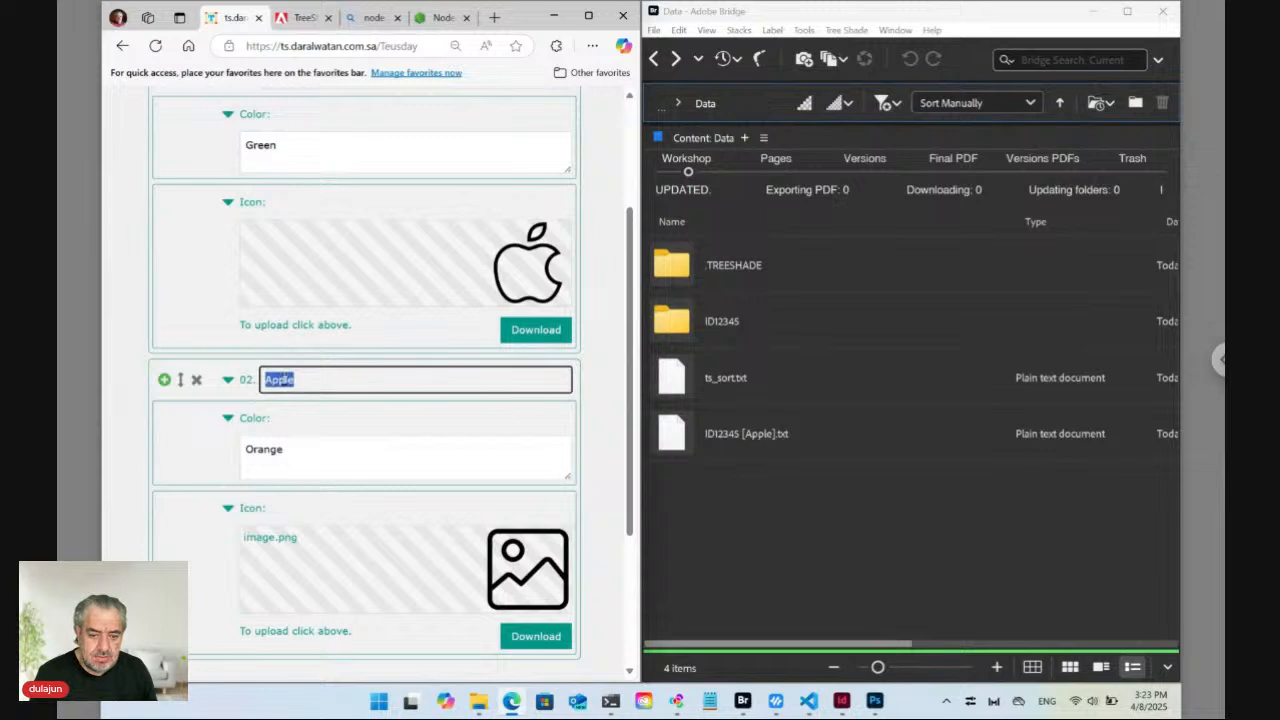
text(Image)
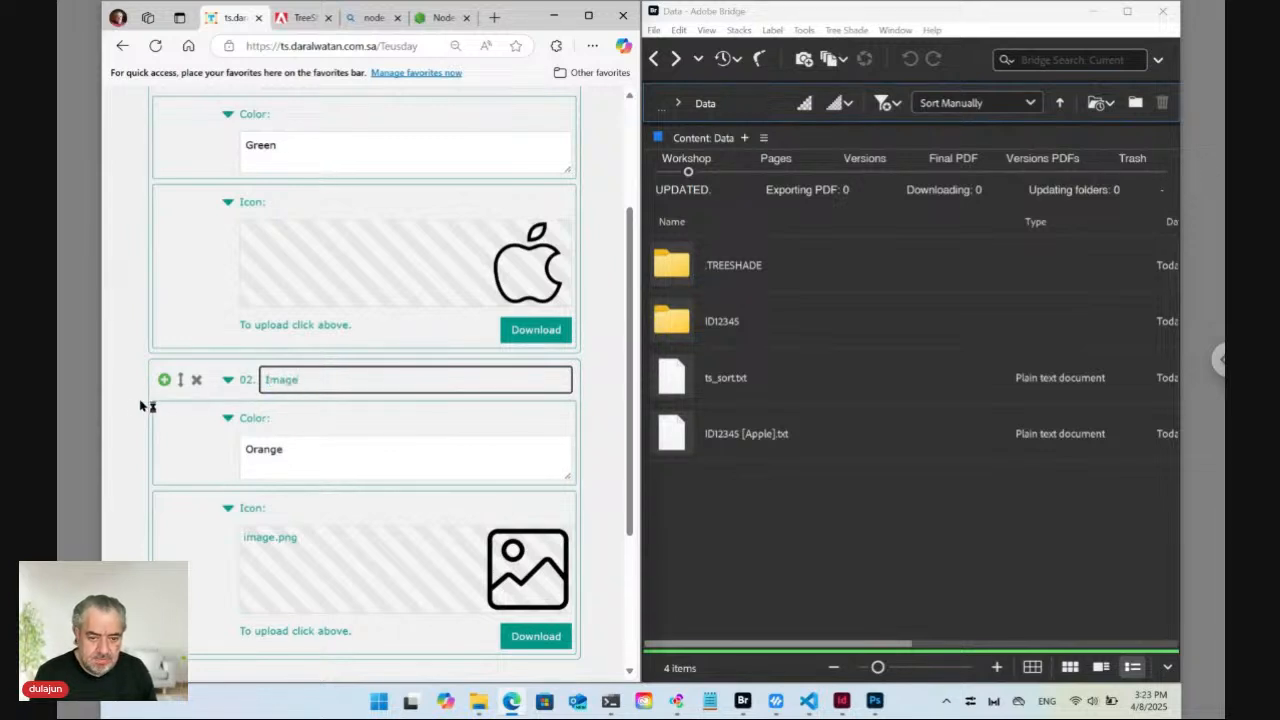
click(140, 406)
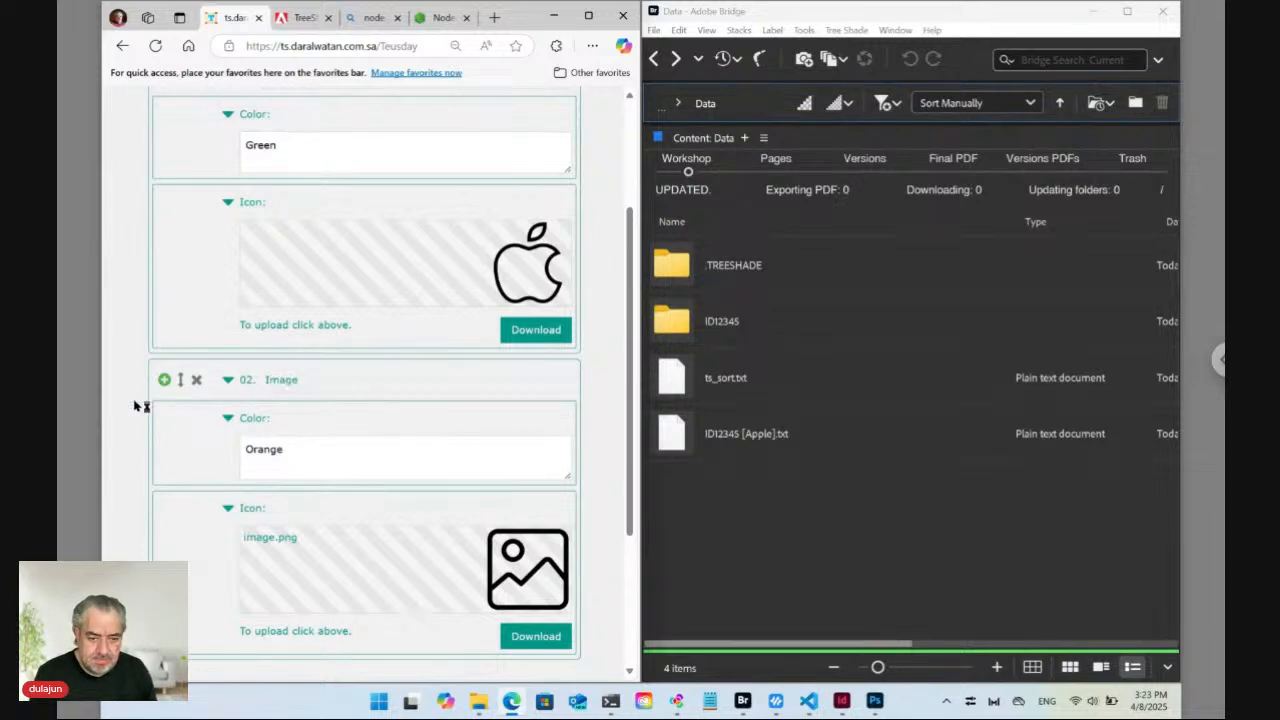
scroll(186, 420, down, 3)
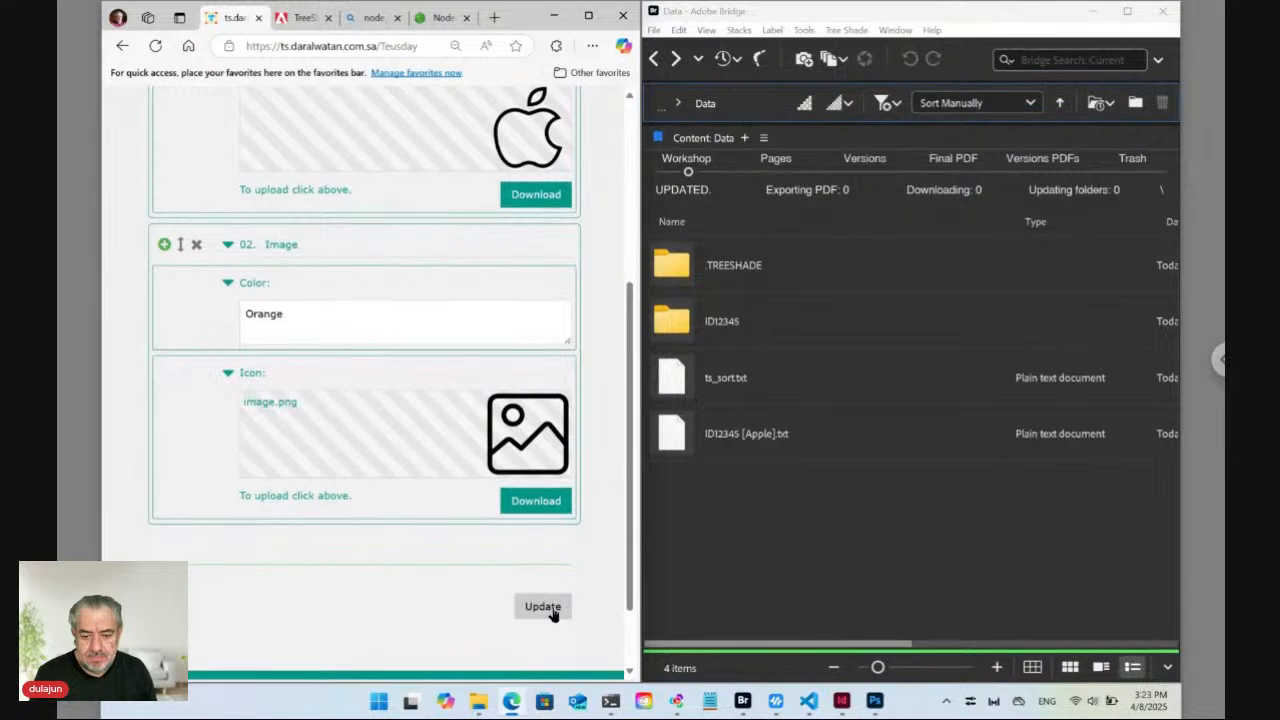
click(549, 607)
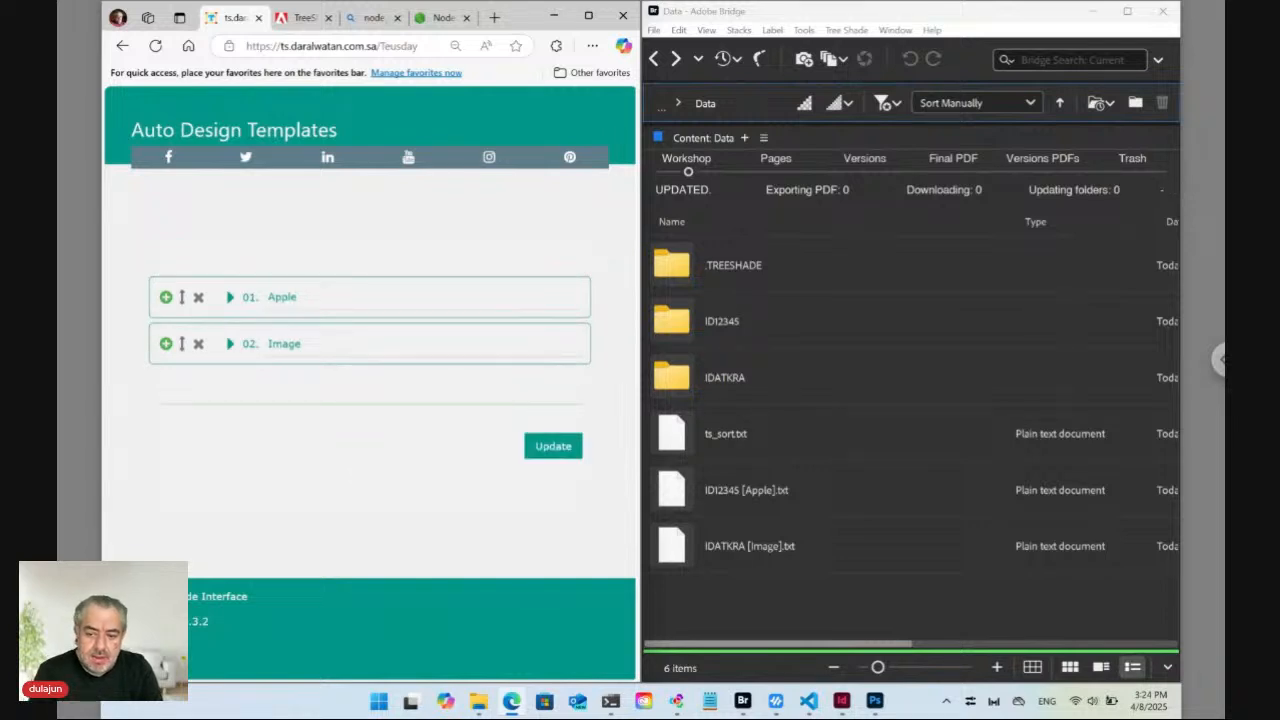
Select IDATKRA [Image].txt in Bridge, maximize the window and switch to the Essentials workspace.
click(750, 514)
click(762, 552)
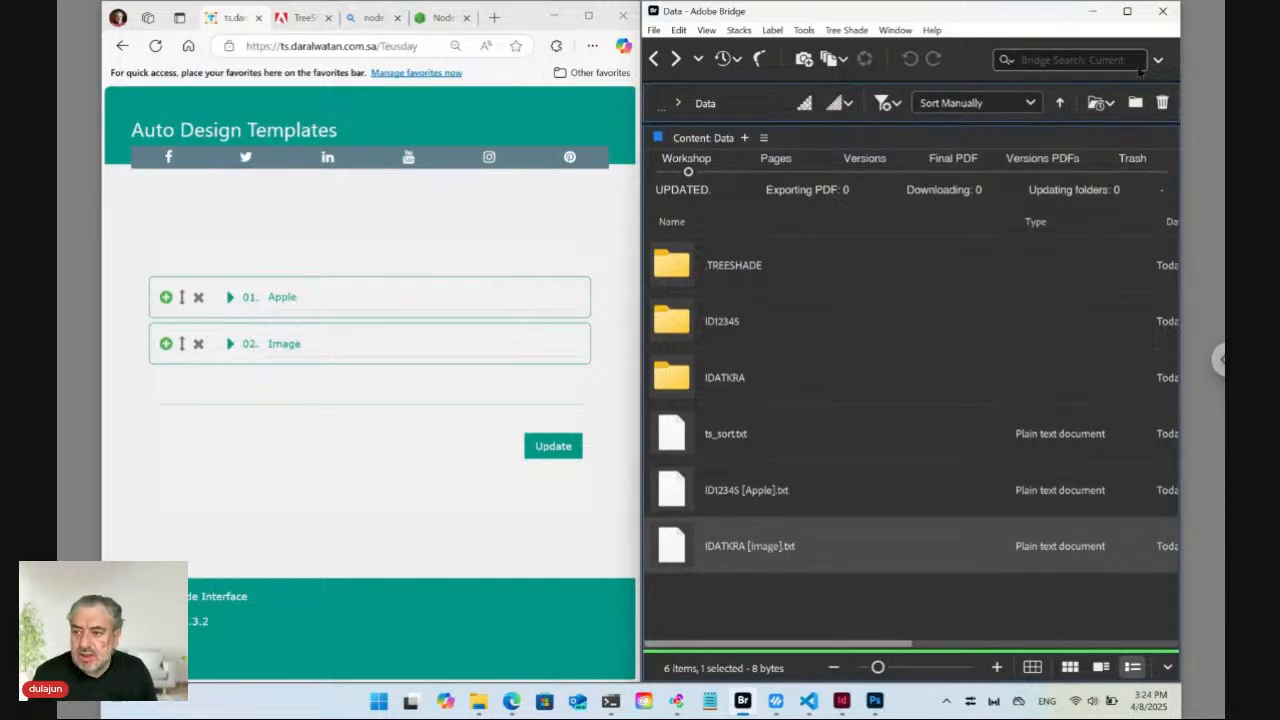
click(1127, 11)
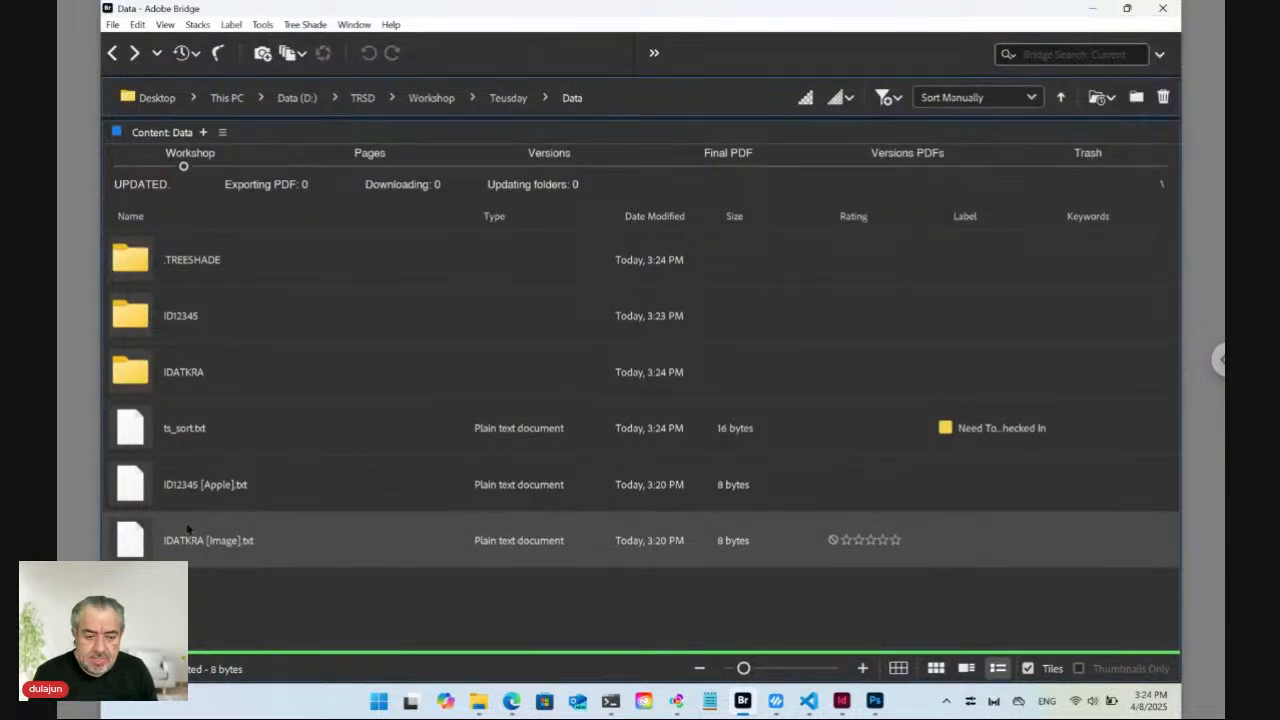
click(353, 25)
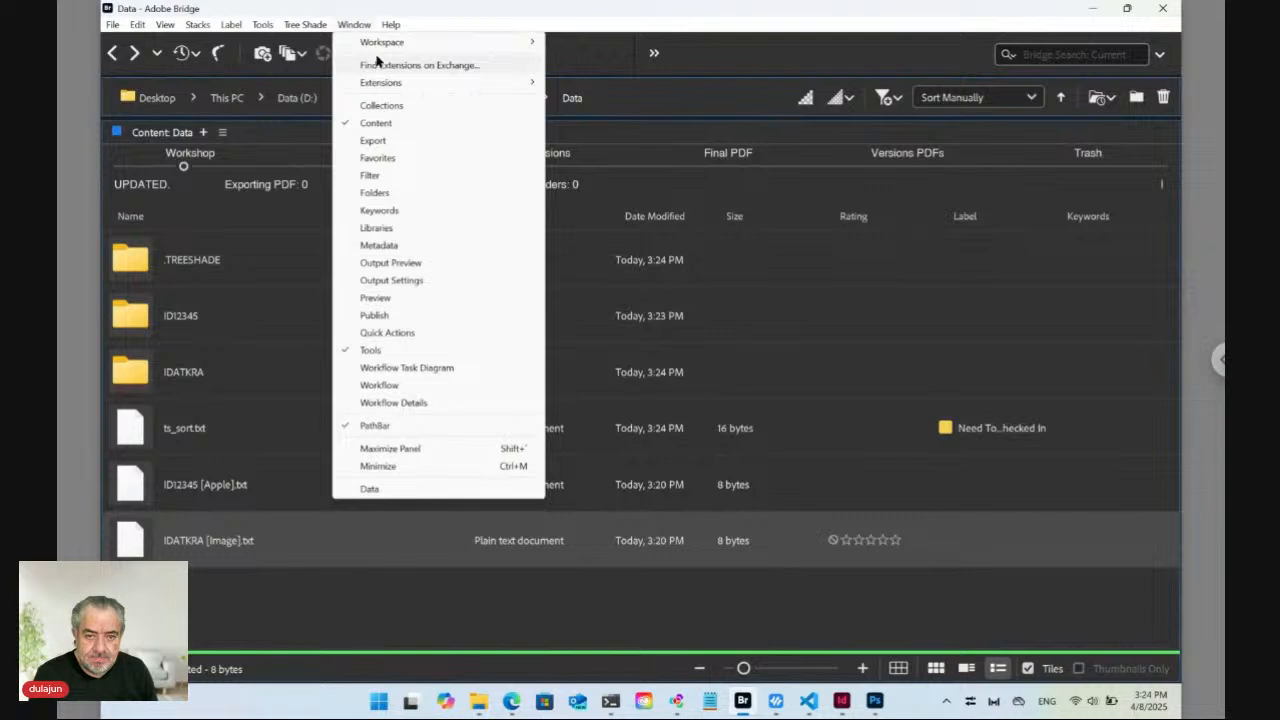
mouse_move(384, 45)
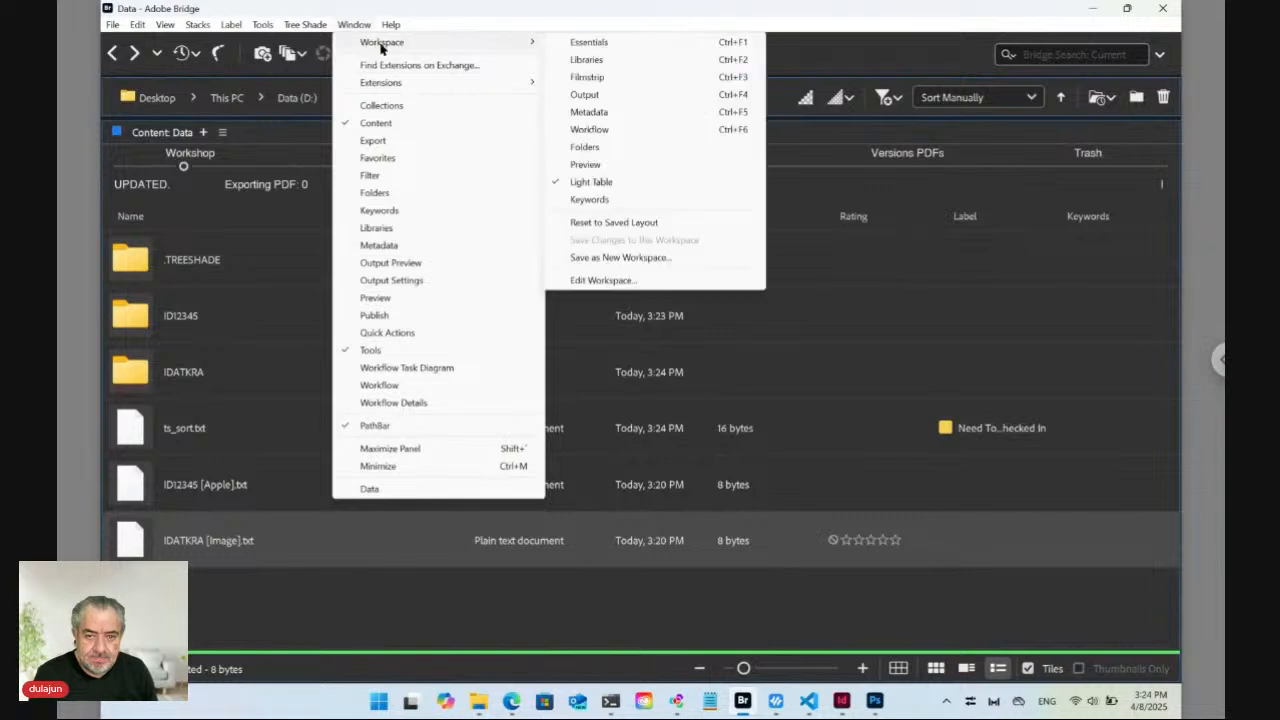
click(593, 45)
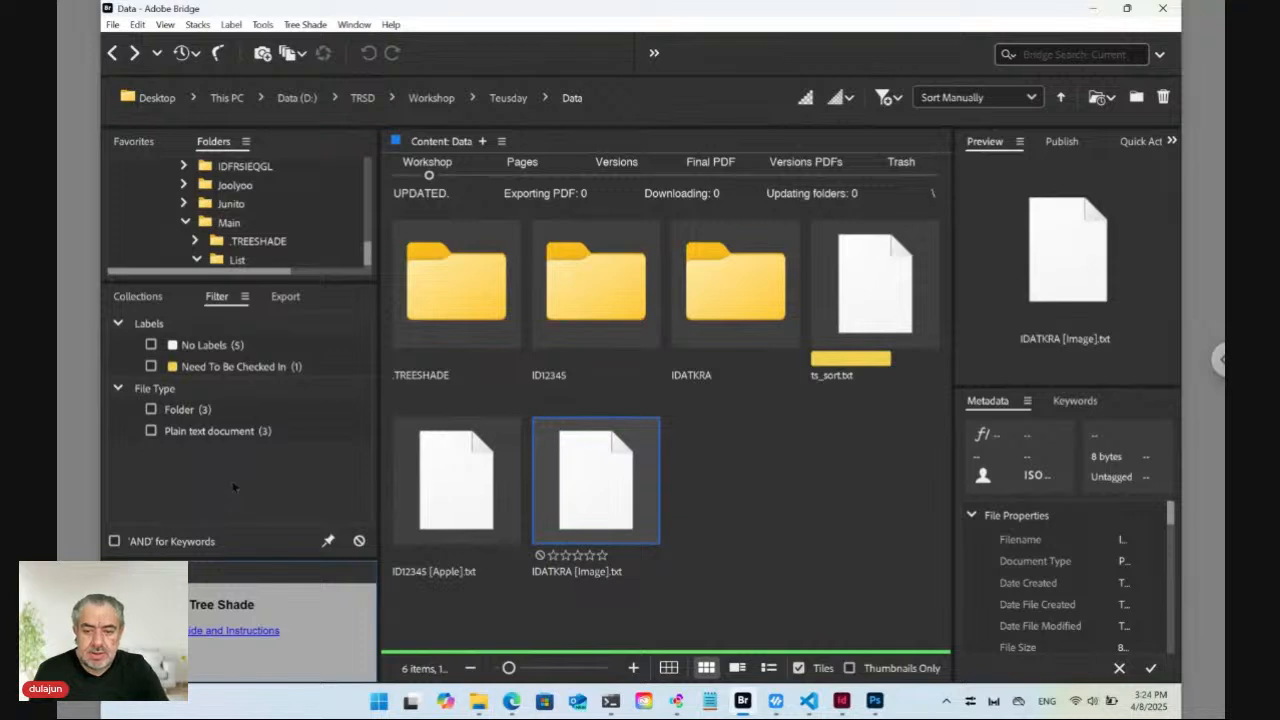
Use List view filtered to plain text documents, open ID12345's folder, then return to Data.
click(768, 668)
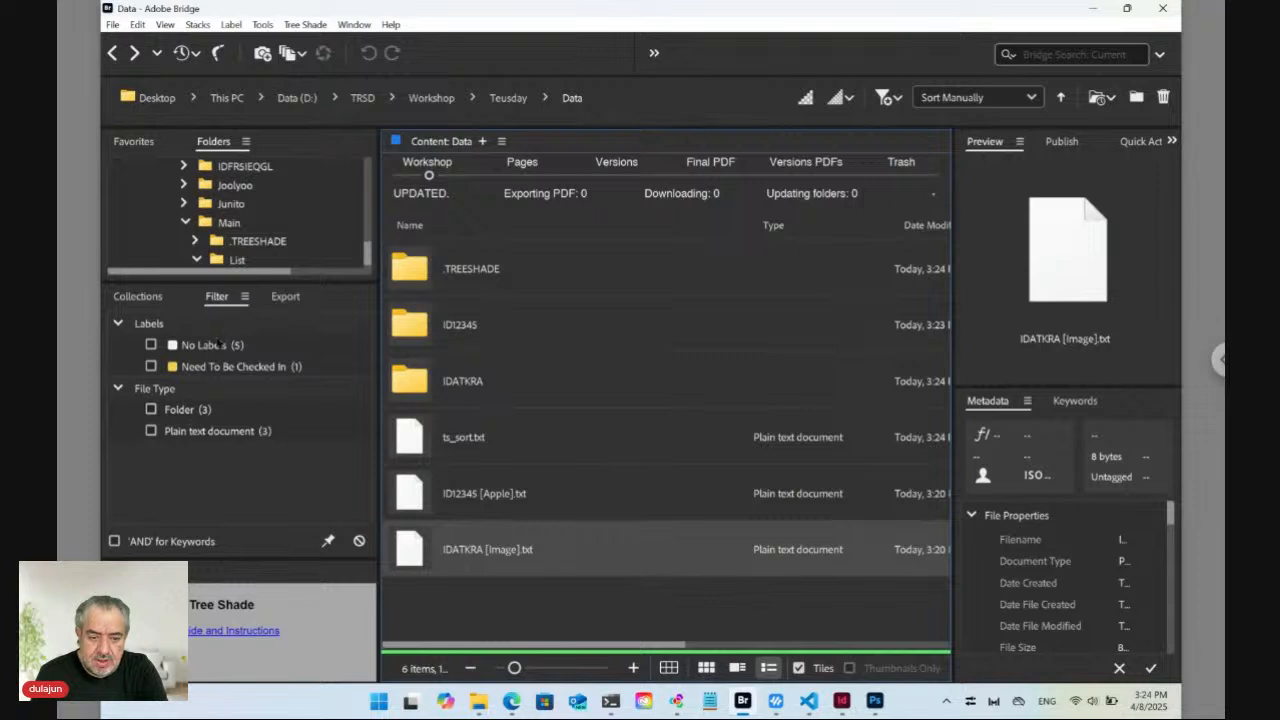
click(151, 431)
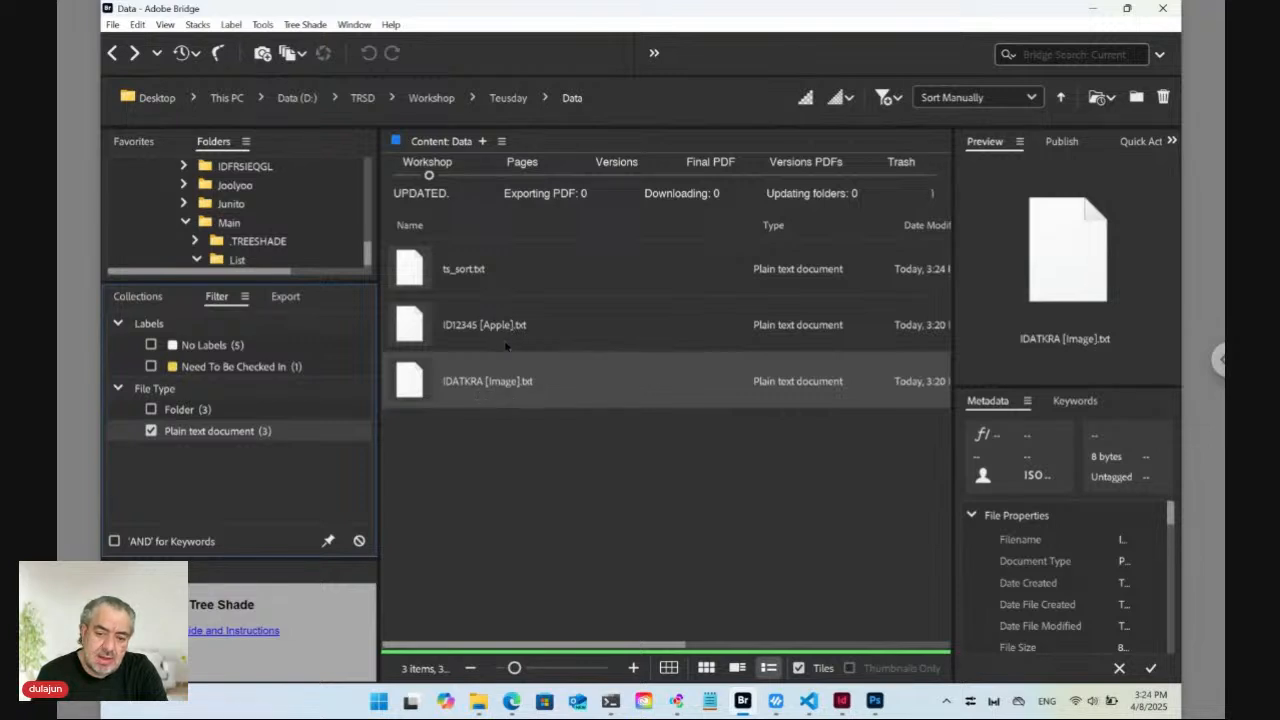
double_click(417, 332)
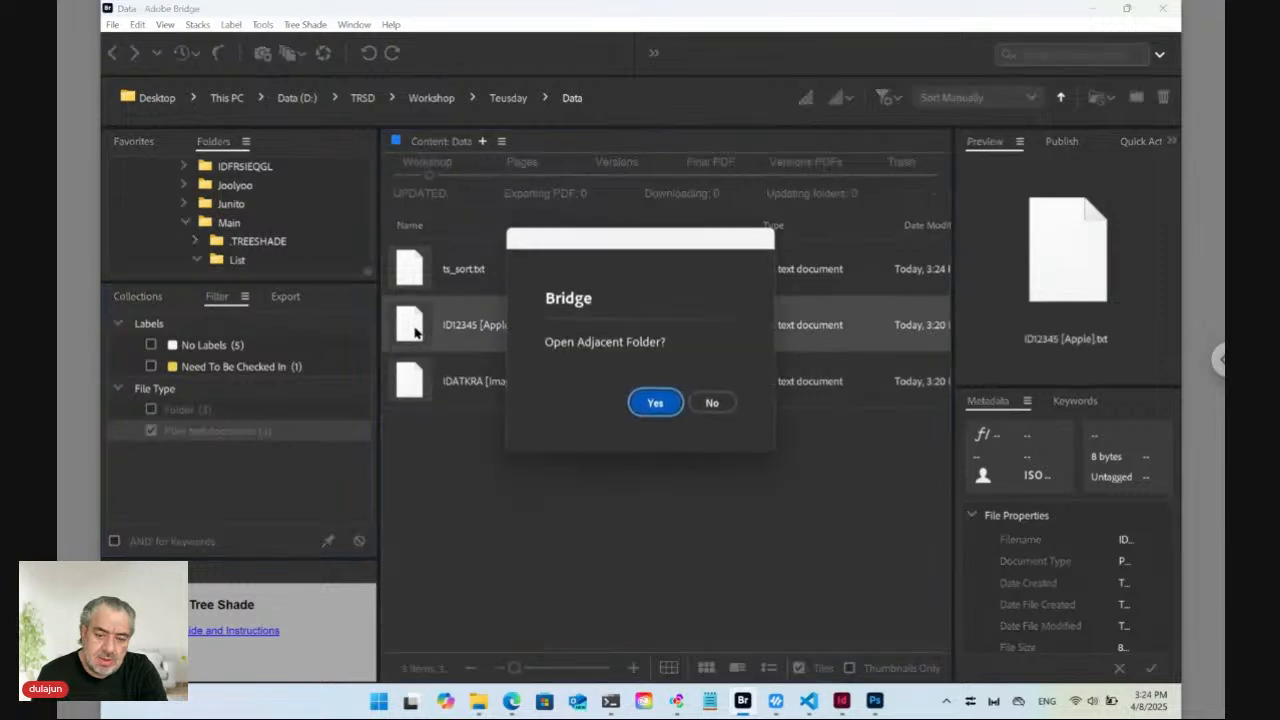
click(656, 403)
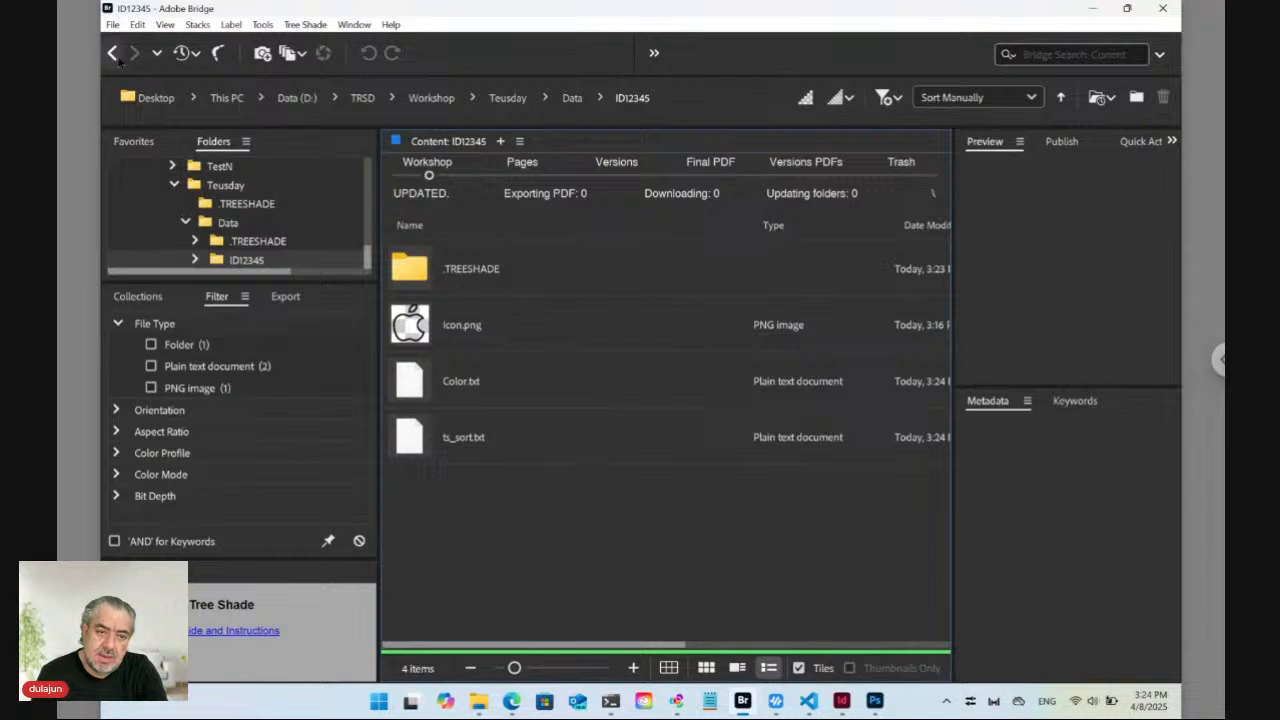
click(112, 53)
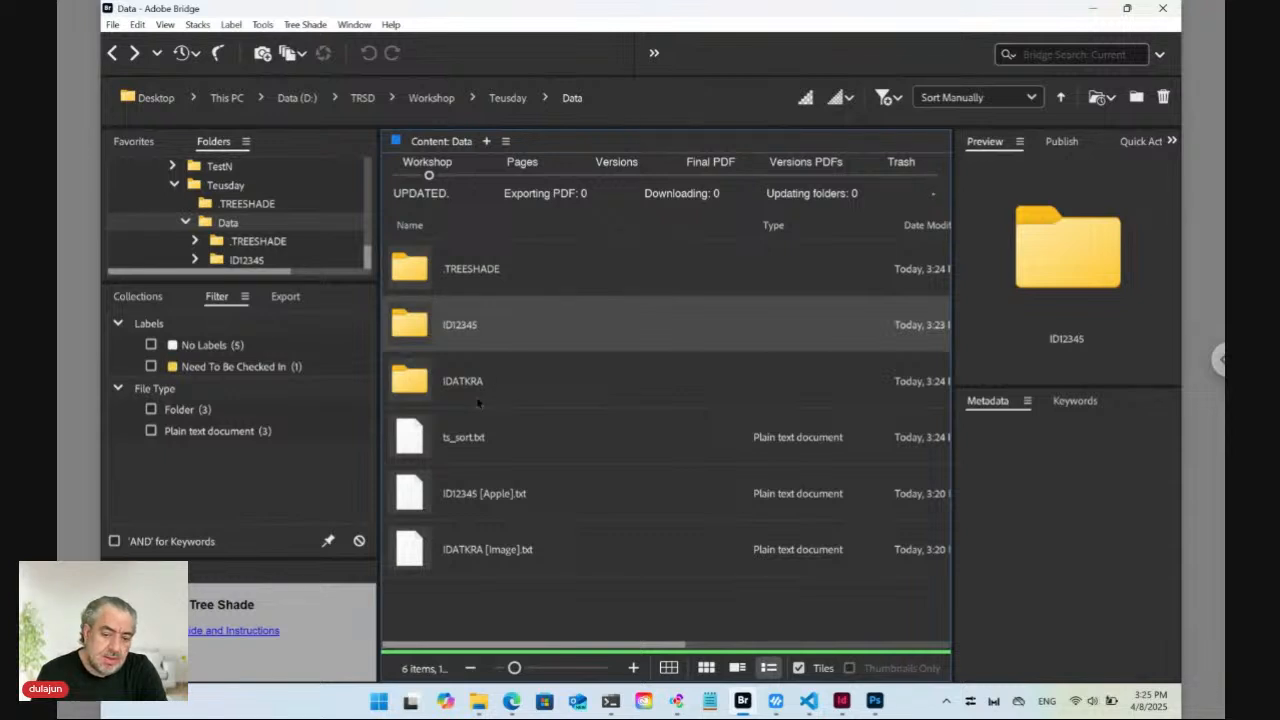
Set ID12345 [Apple].txt's thumbnail from the image file apple.png in Downloads.
click(419, 500)
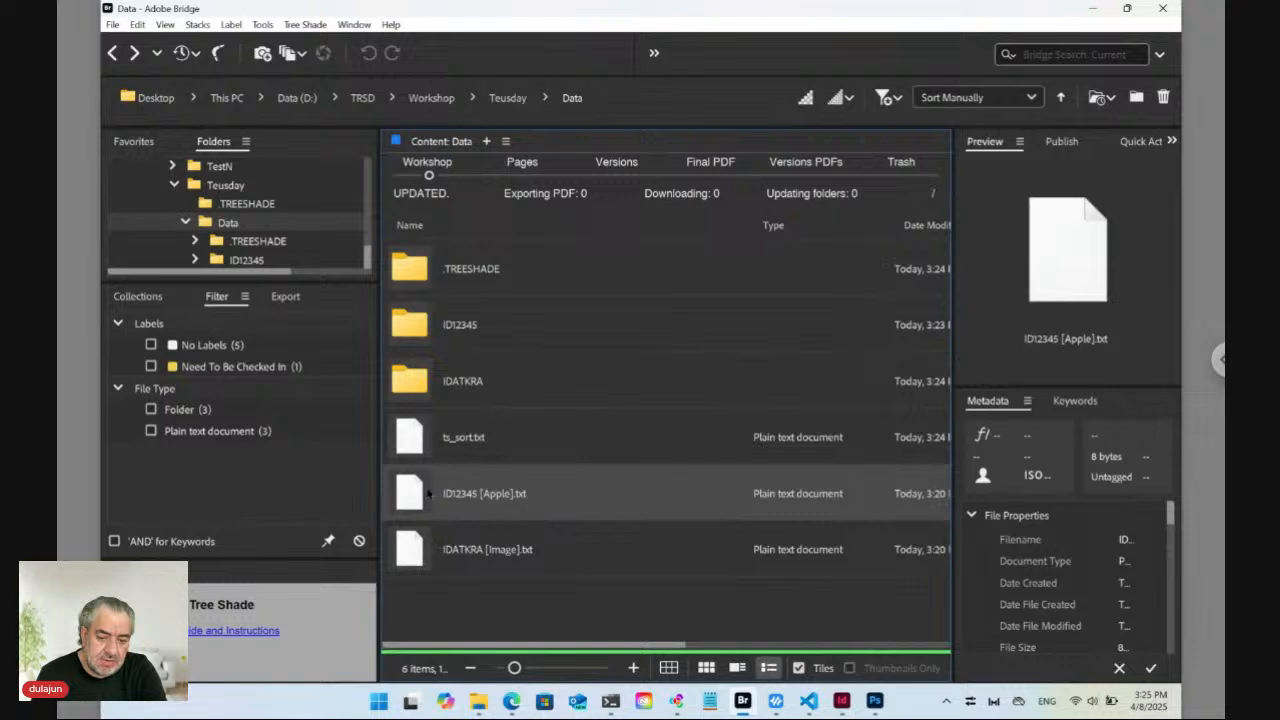
right_click(415, 497)
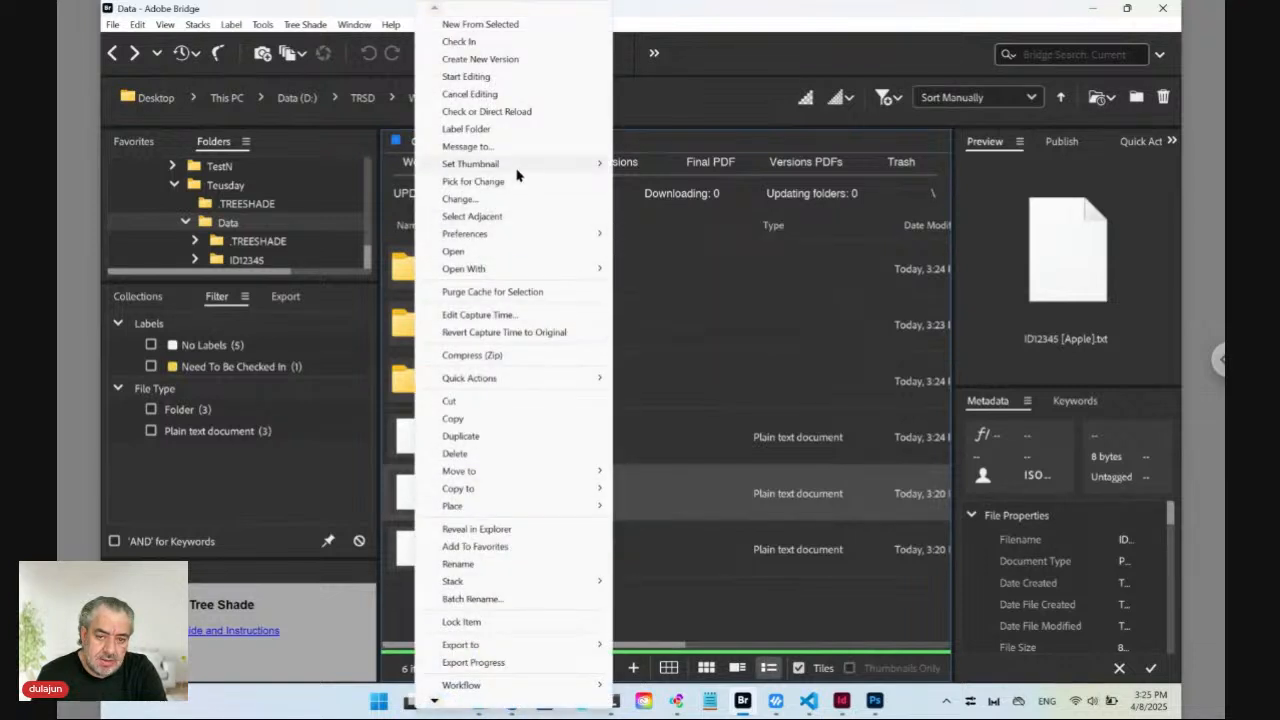
mouse_move(520, 165)
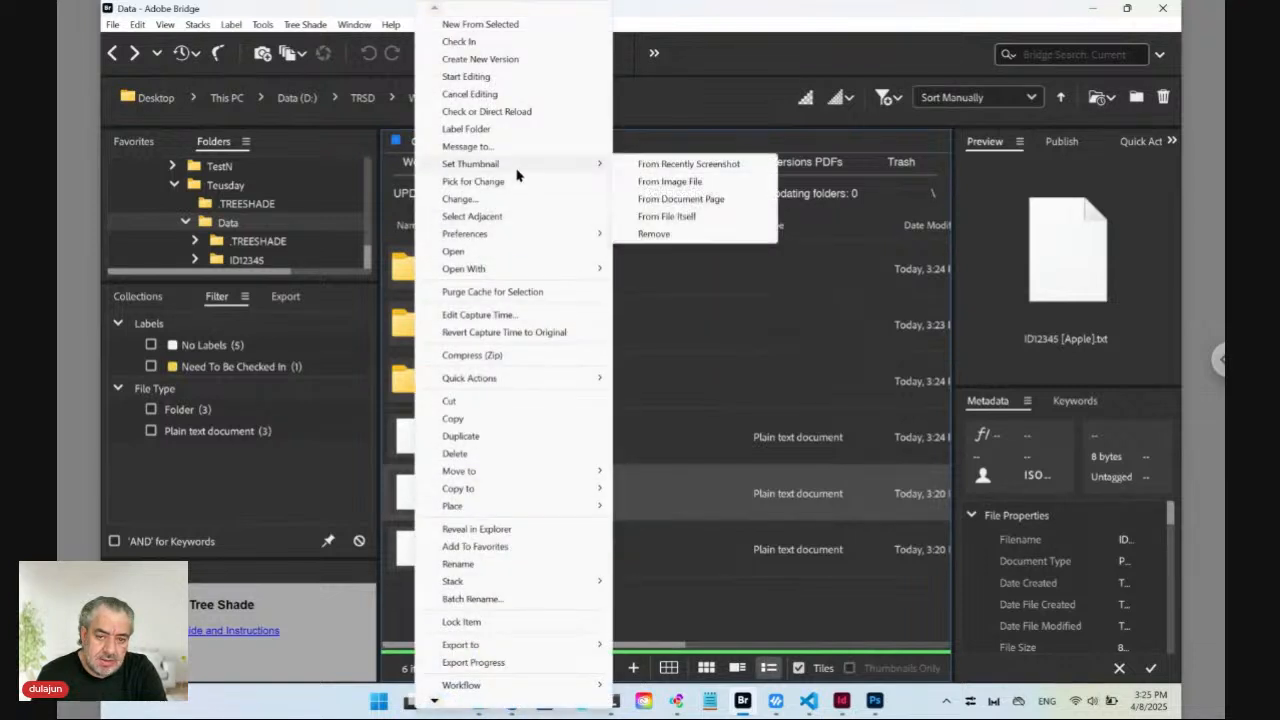
click(670, 182)
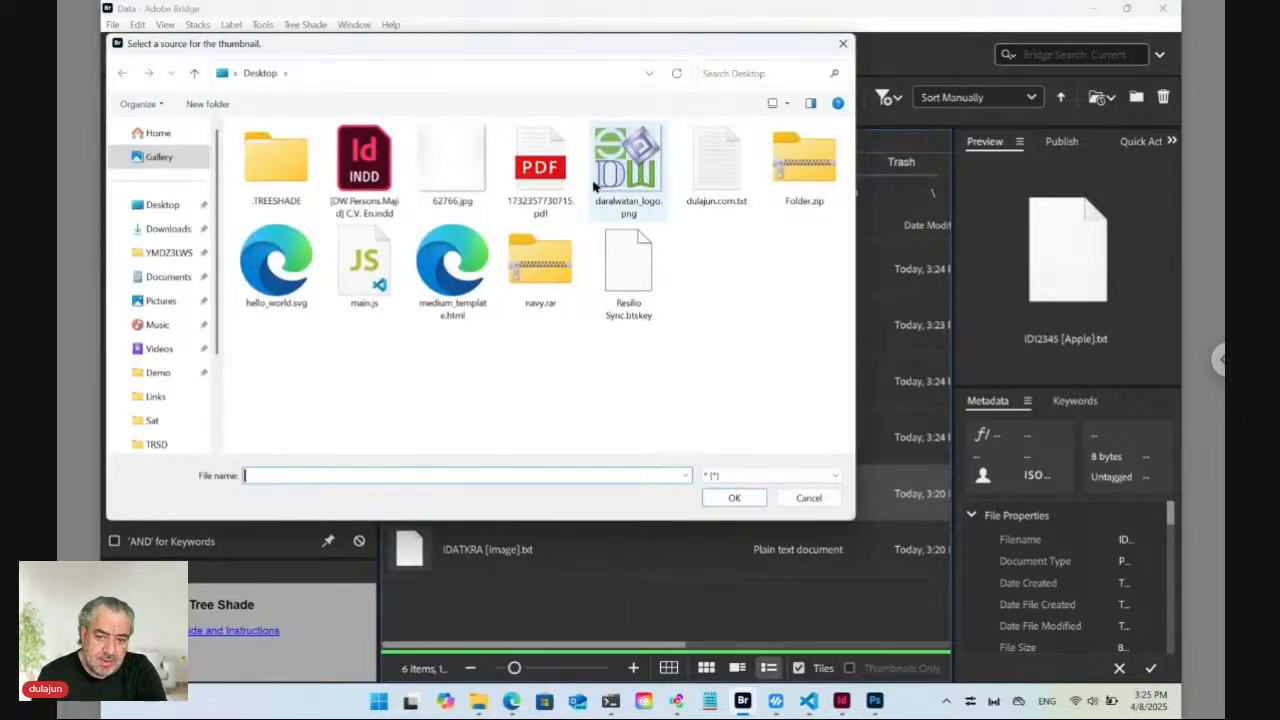
click(165, 230)
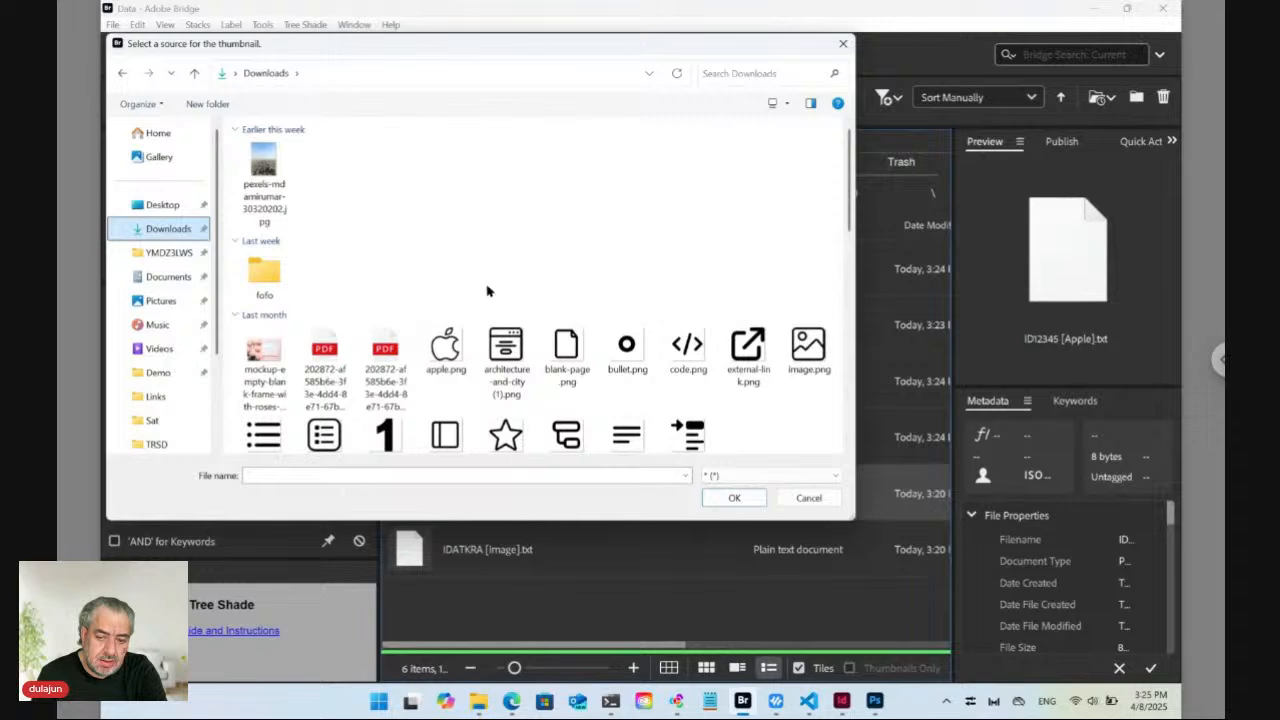
click(442, 355)
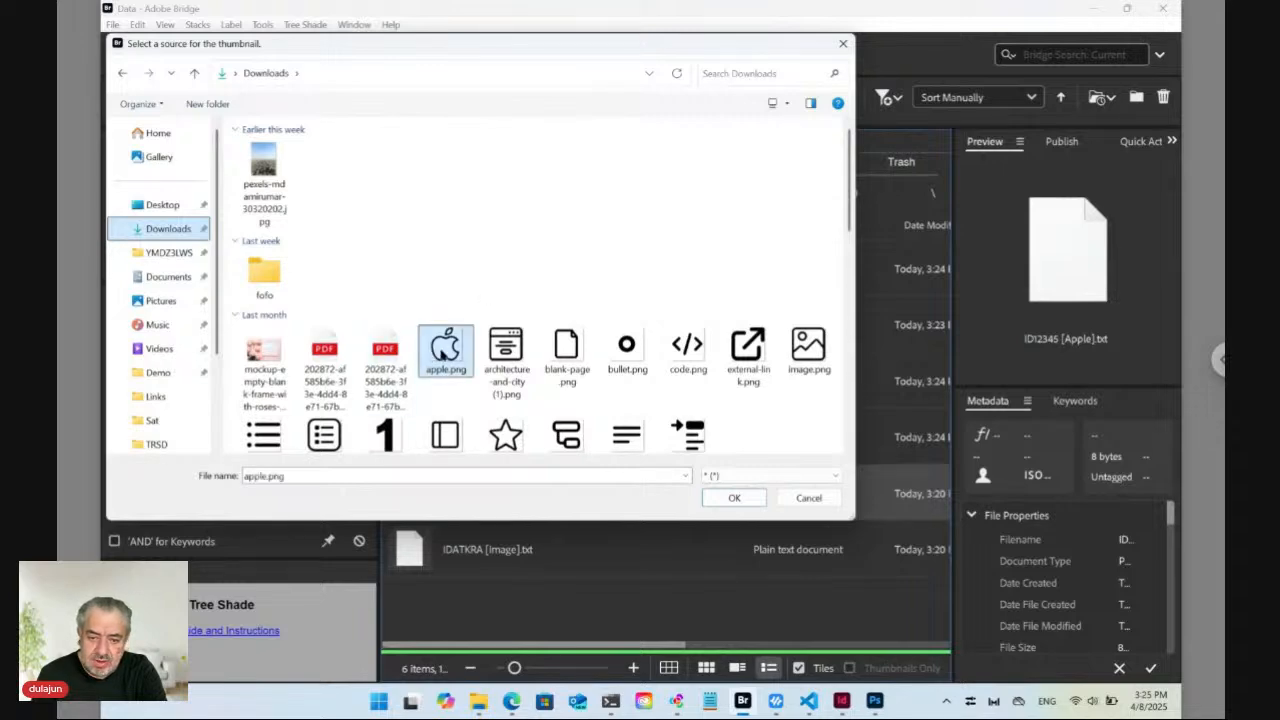
click(734, 498)
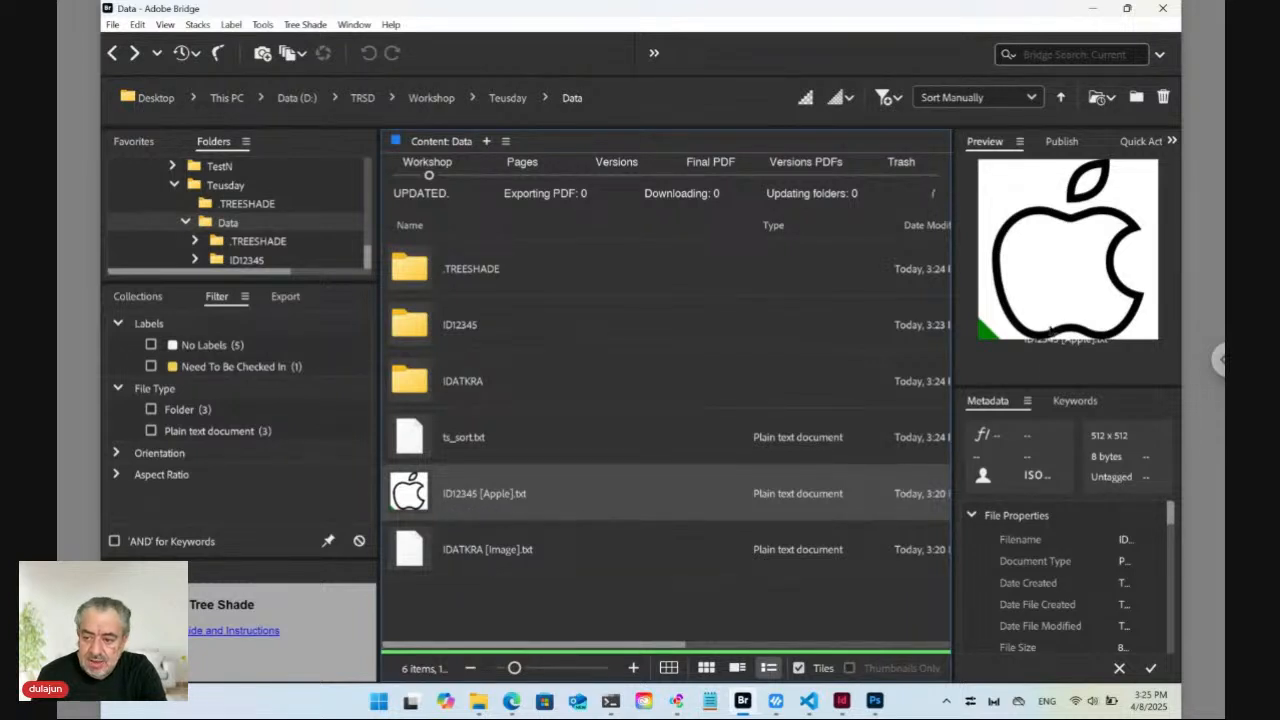
click(468, 556)
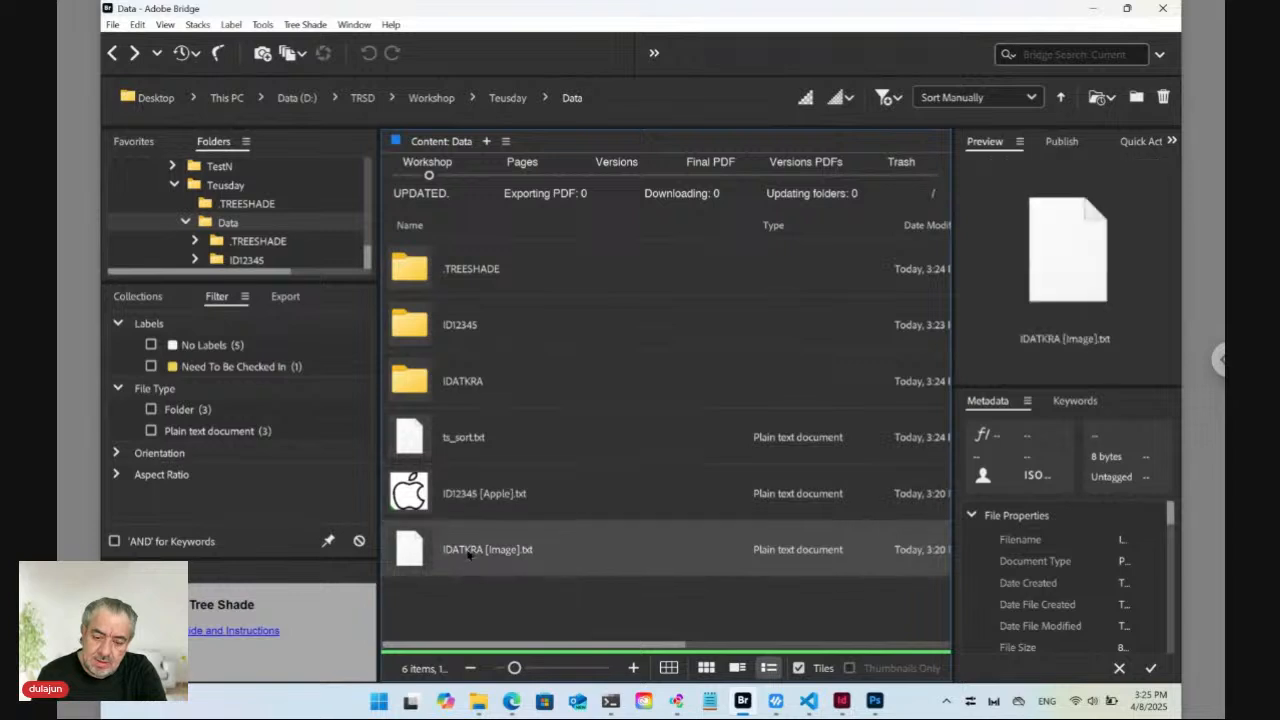
double_click(420, 496)
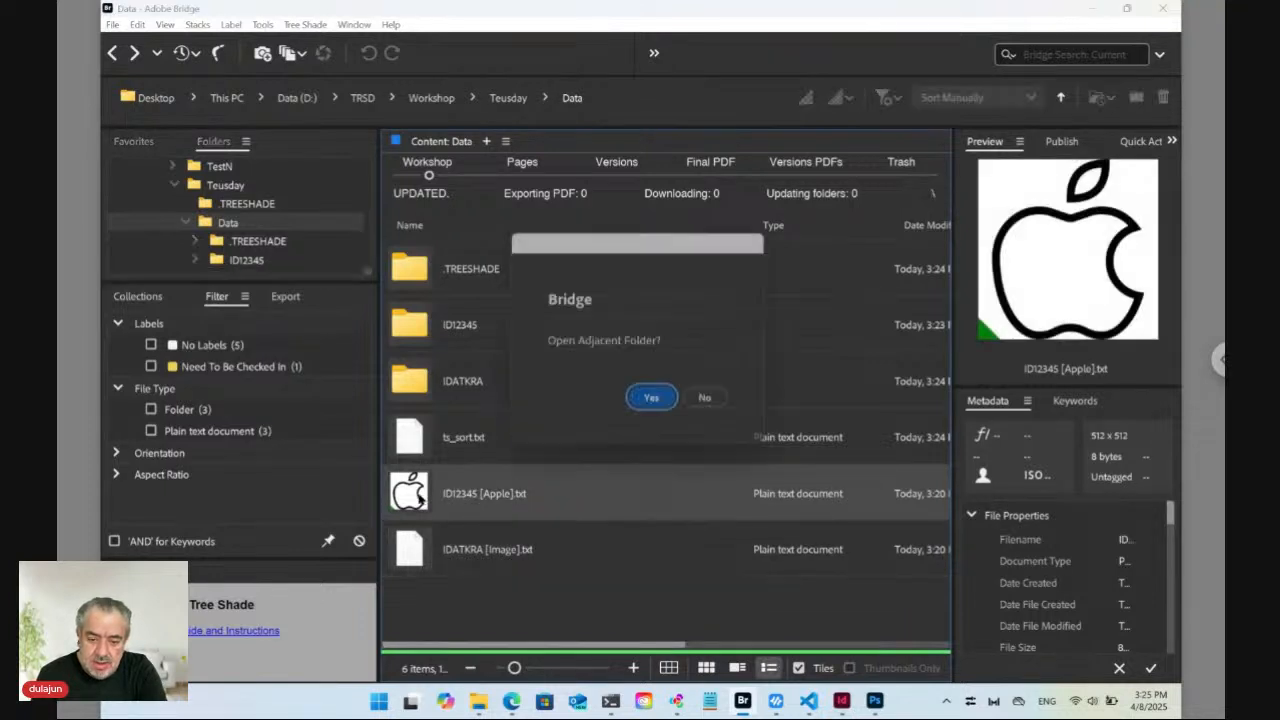
click(712, 405)
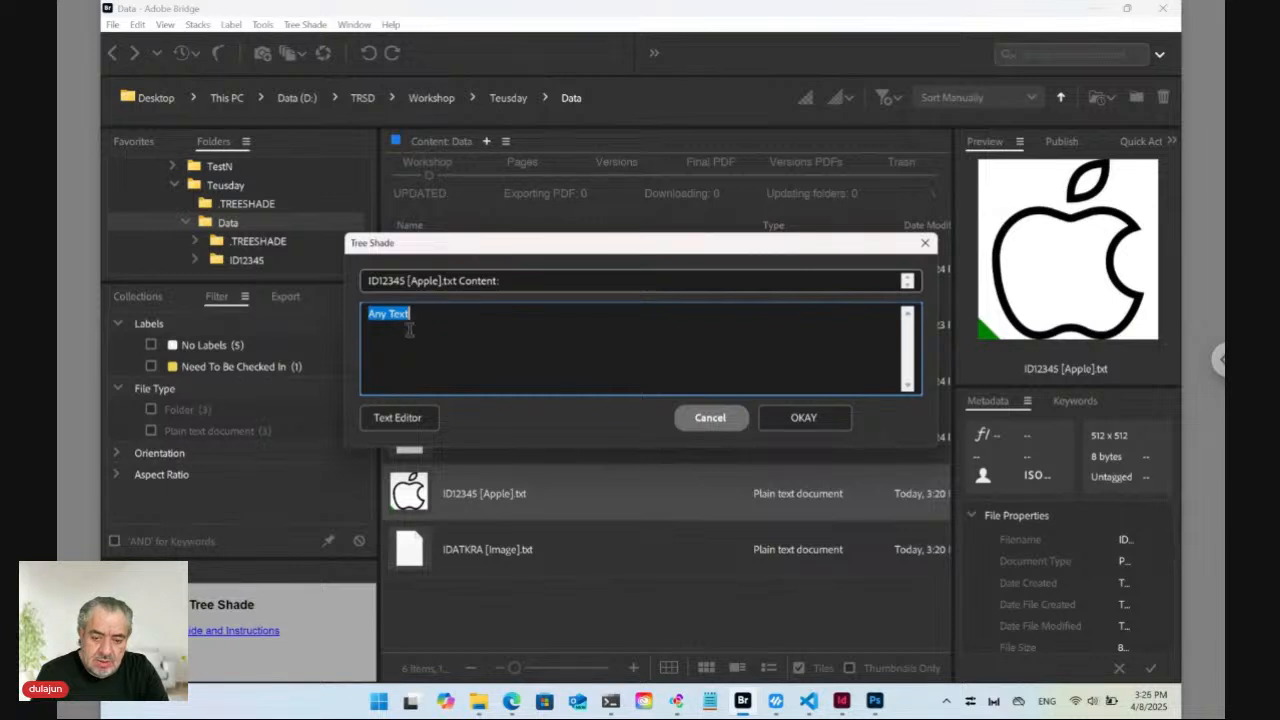
drag(517, 248, 710, 291)
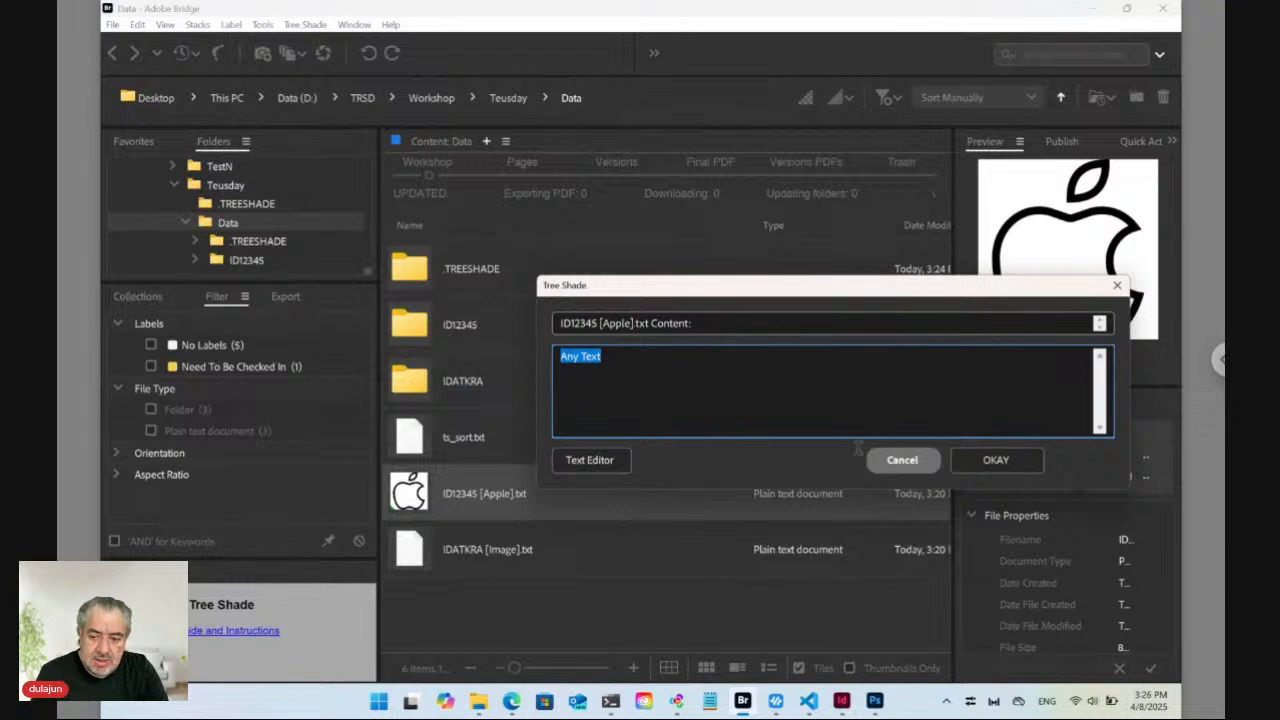
click(903, 462)
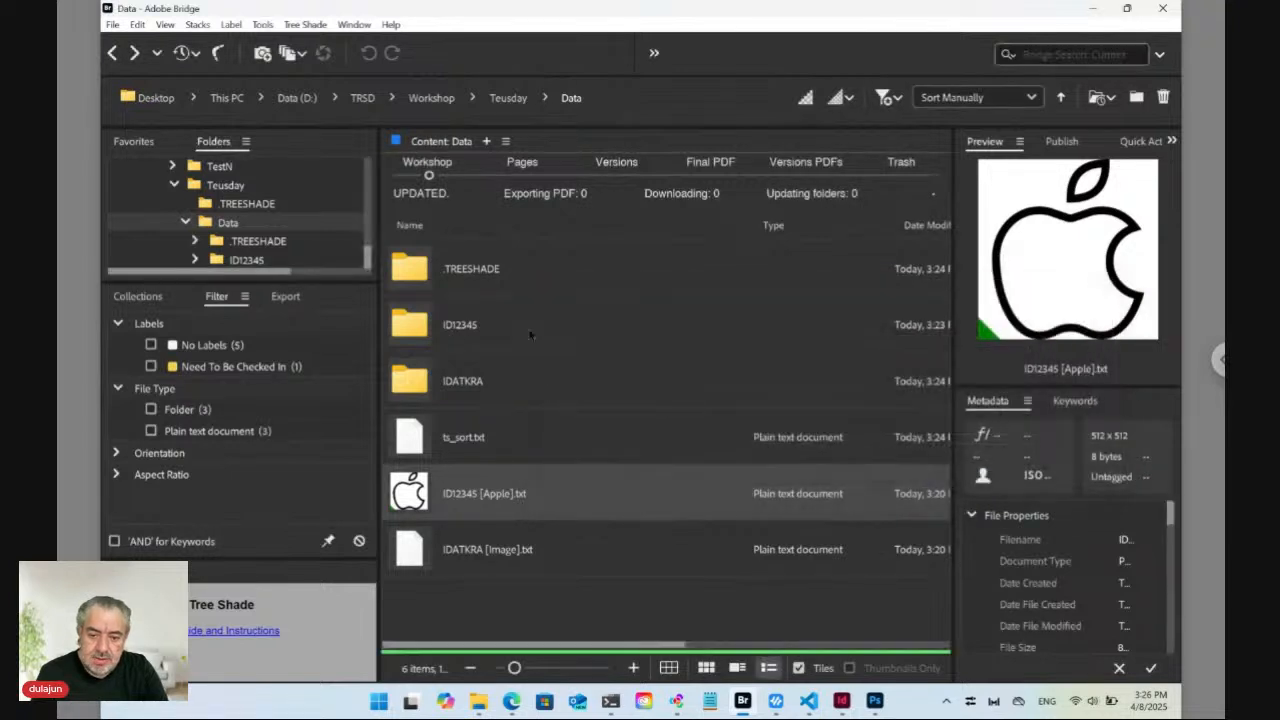
Go up to Workshop and into the SD folder, briefly entering TRSD and returning.
click(431, 100)
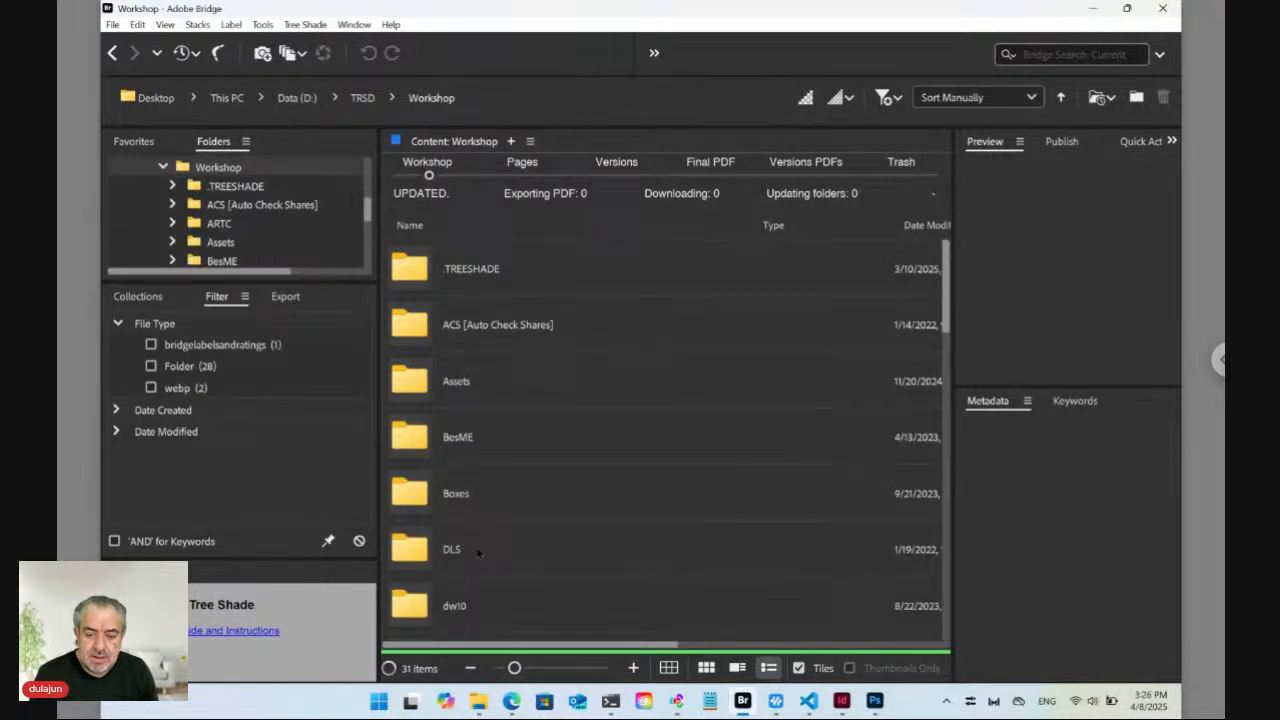
scroll(478, 557, down, 5)
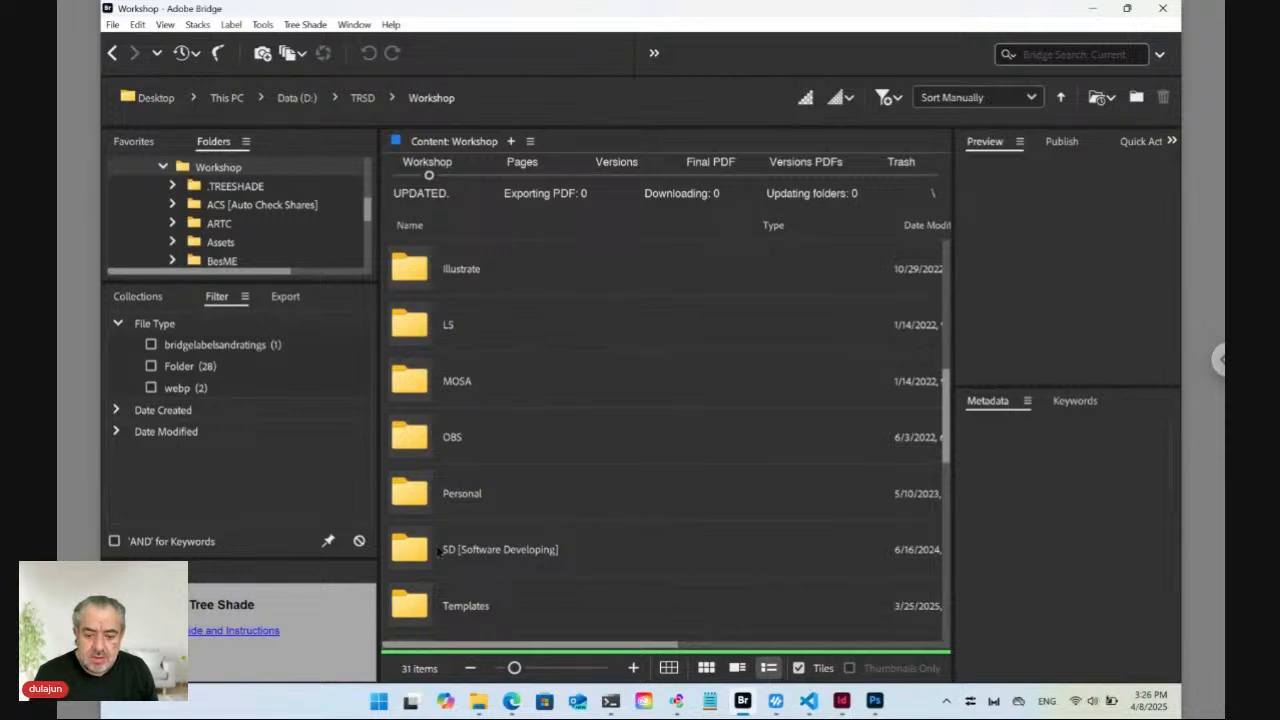
drag(940, 440, 942, 537)
double_click(432, 458)
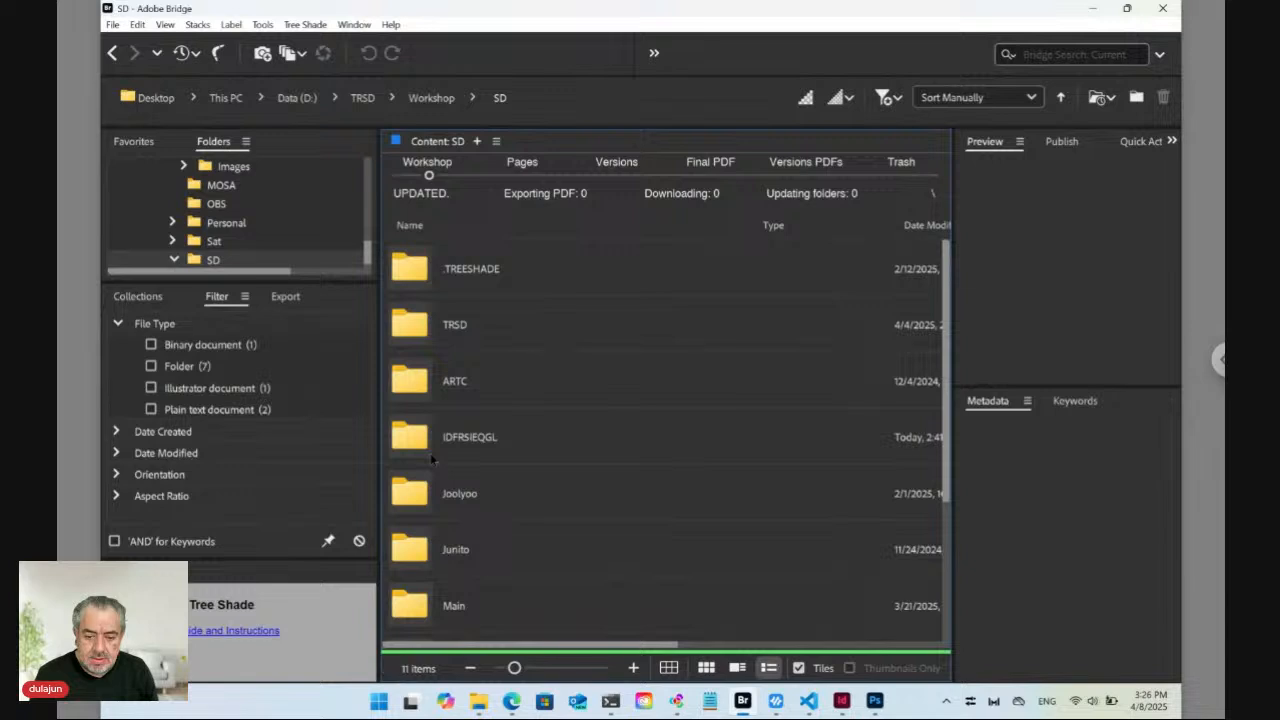
double_click(422, 331)
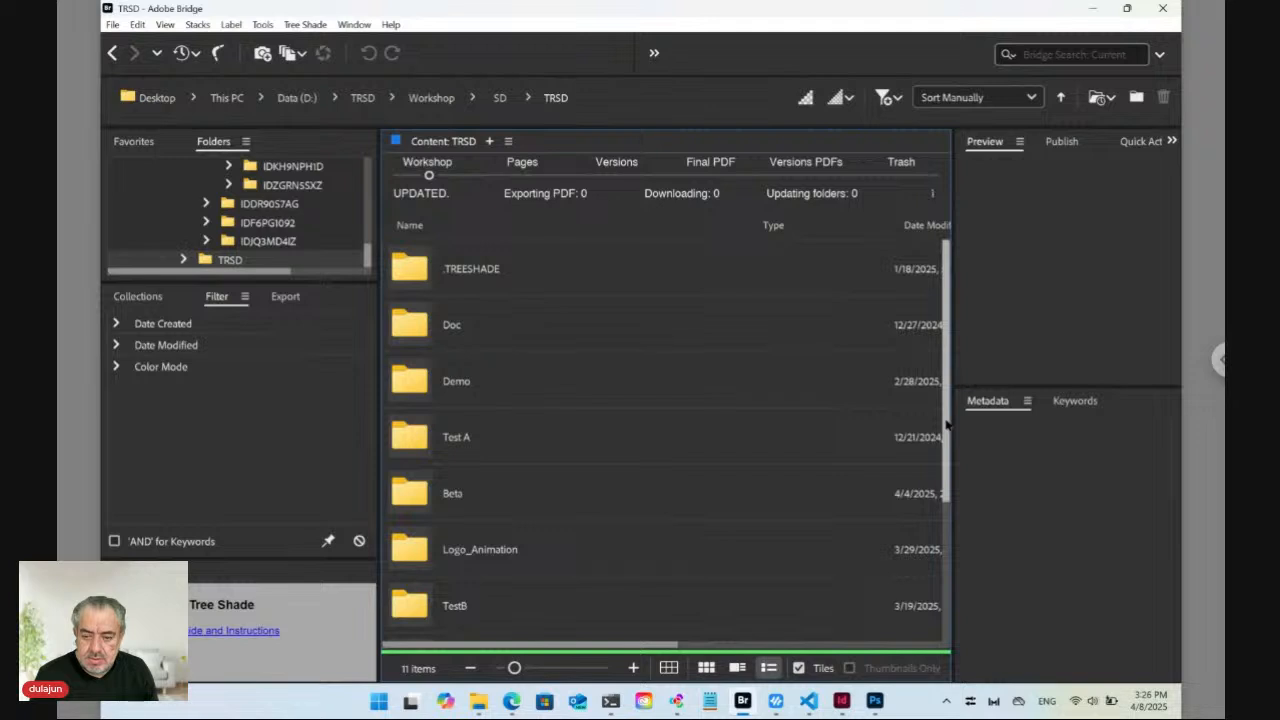
mouse_move(946, 425)
mouse_down()
mouse_move(940, 546)
mouse_move(944, 418)
mouse_up()
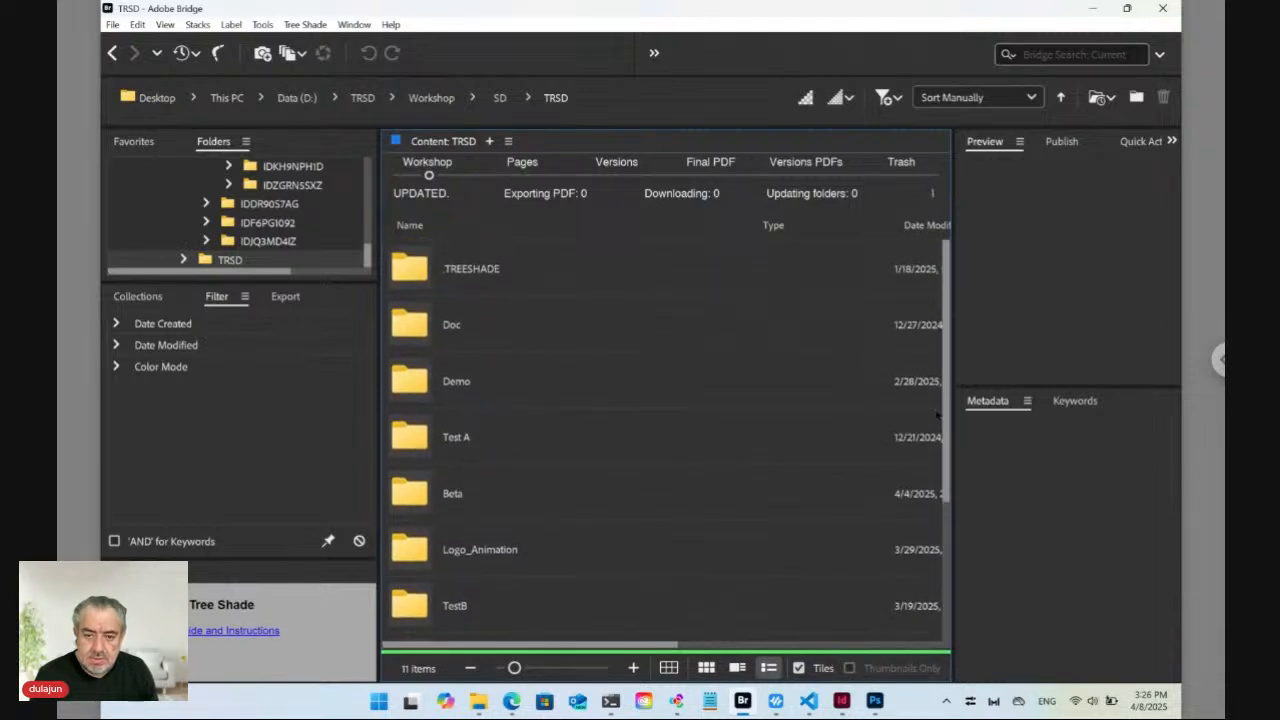
click(500, 97)
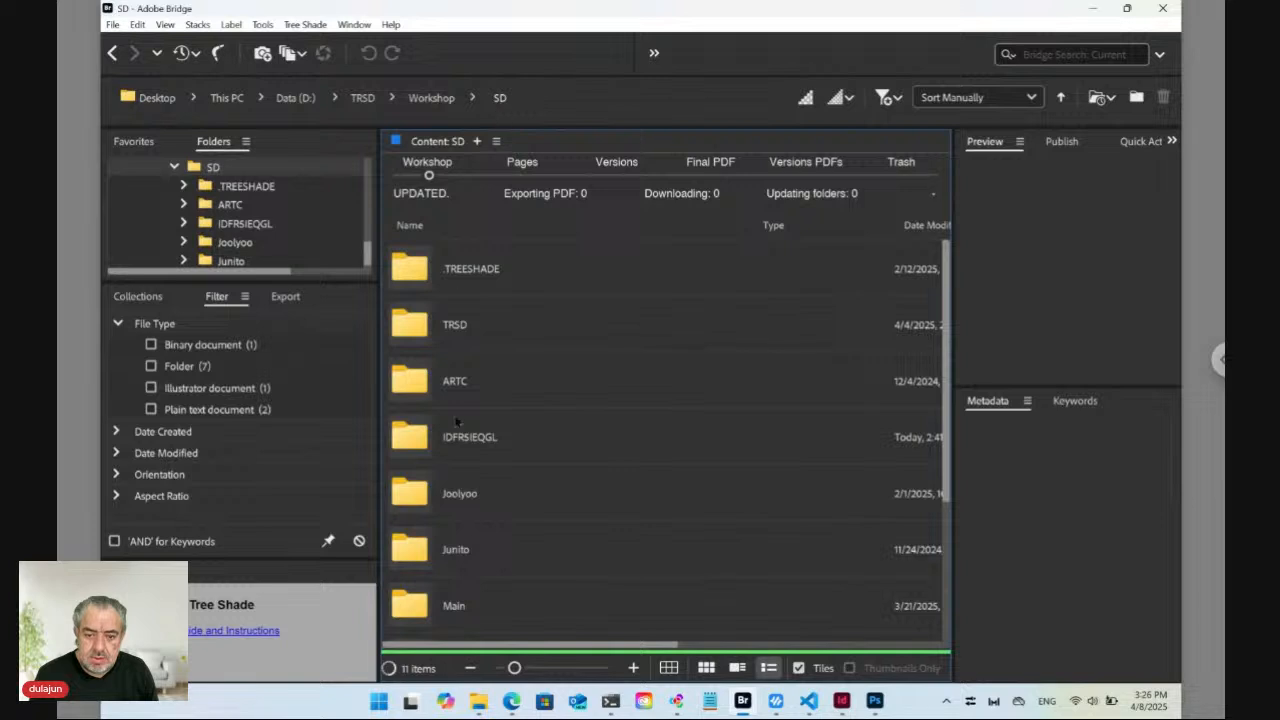
Open Main, then List, then the IDALFUKMHU folder beside its Tree Shade entry.
click(416, 609)
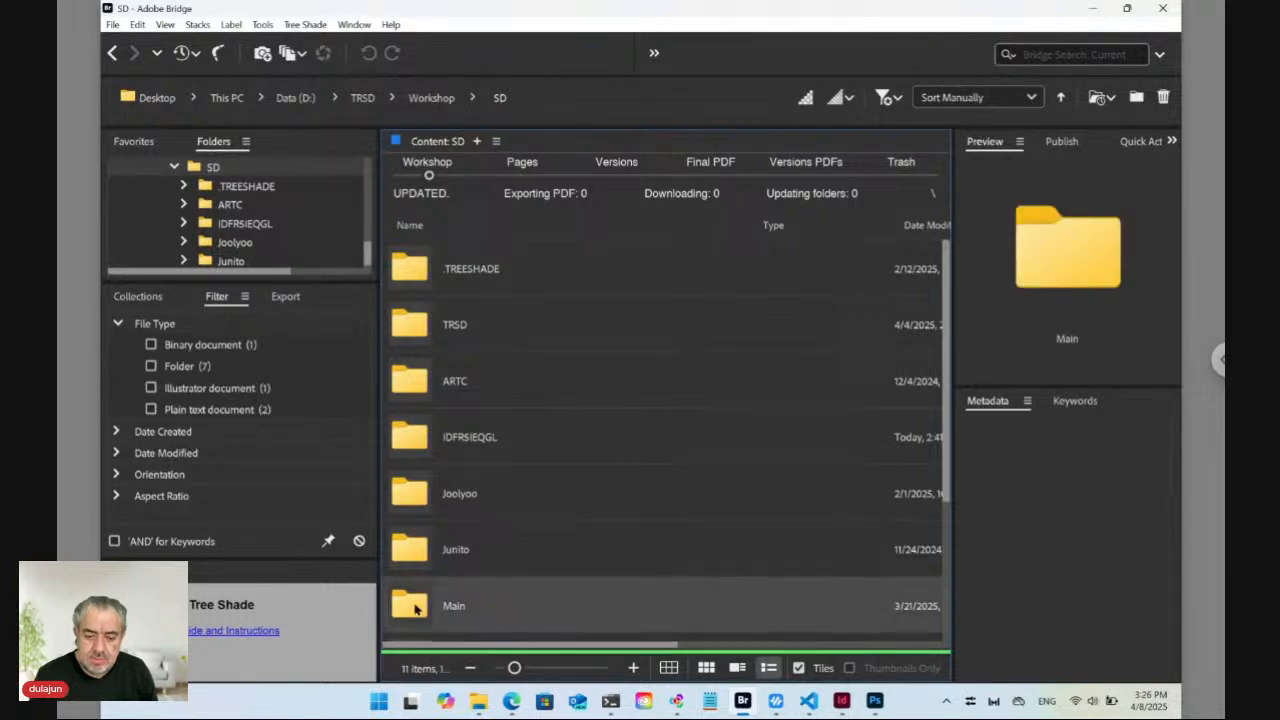
double_click(416, 609)
click(418, 327)
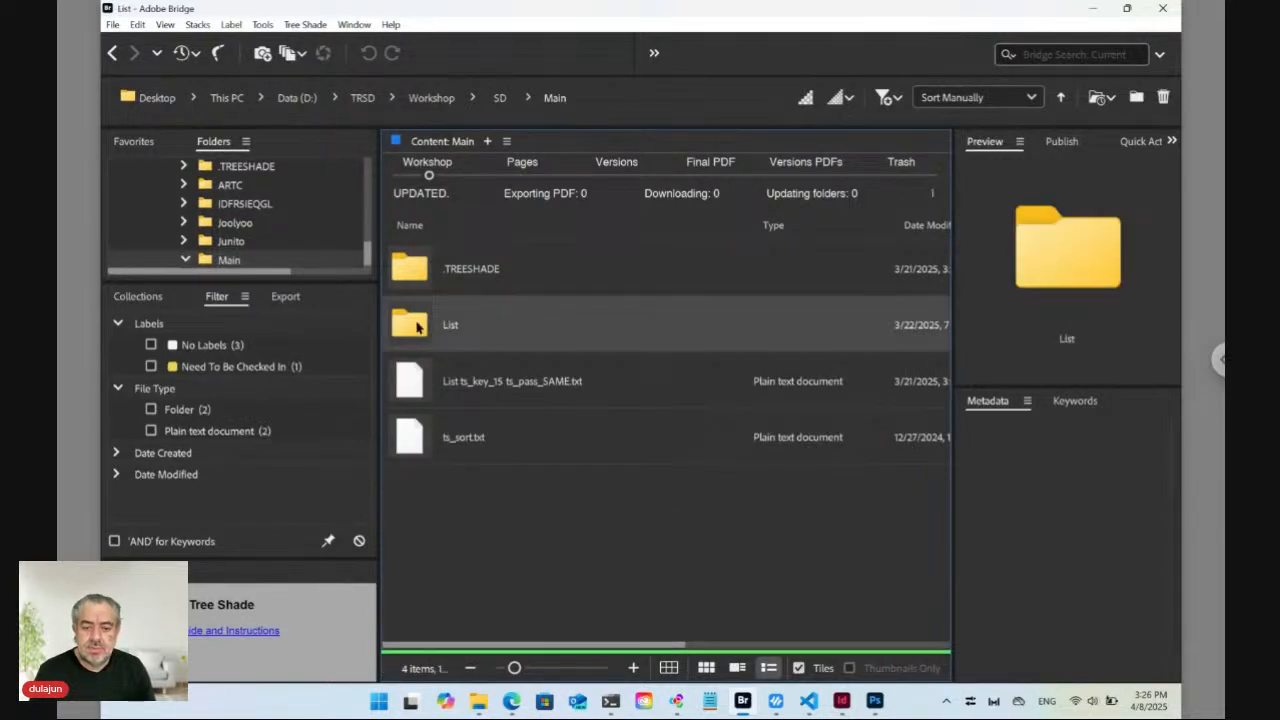
double_click(418, 327)
click(418, 552)
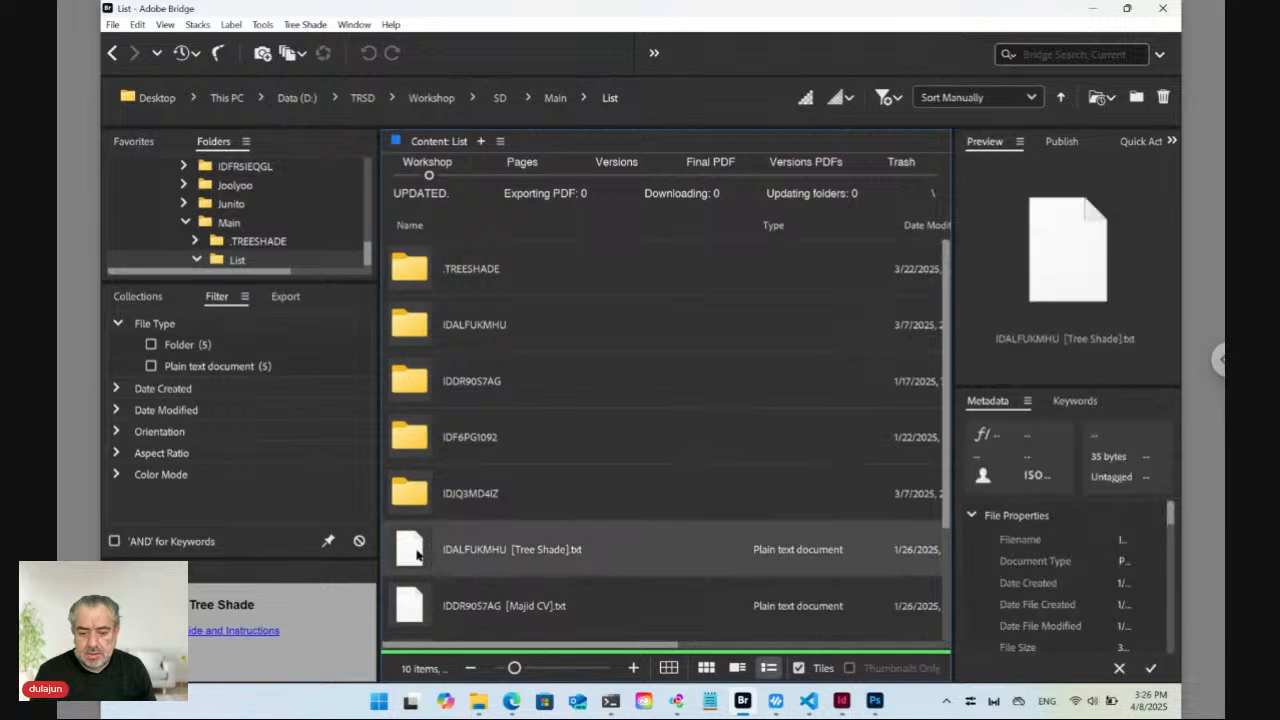
double_click(416, 552)
click(655, 408)
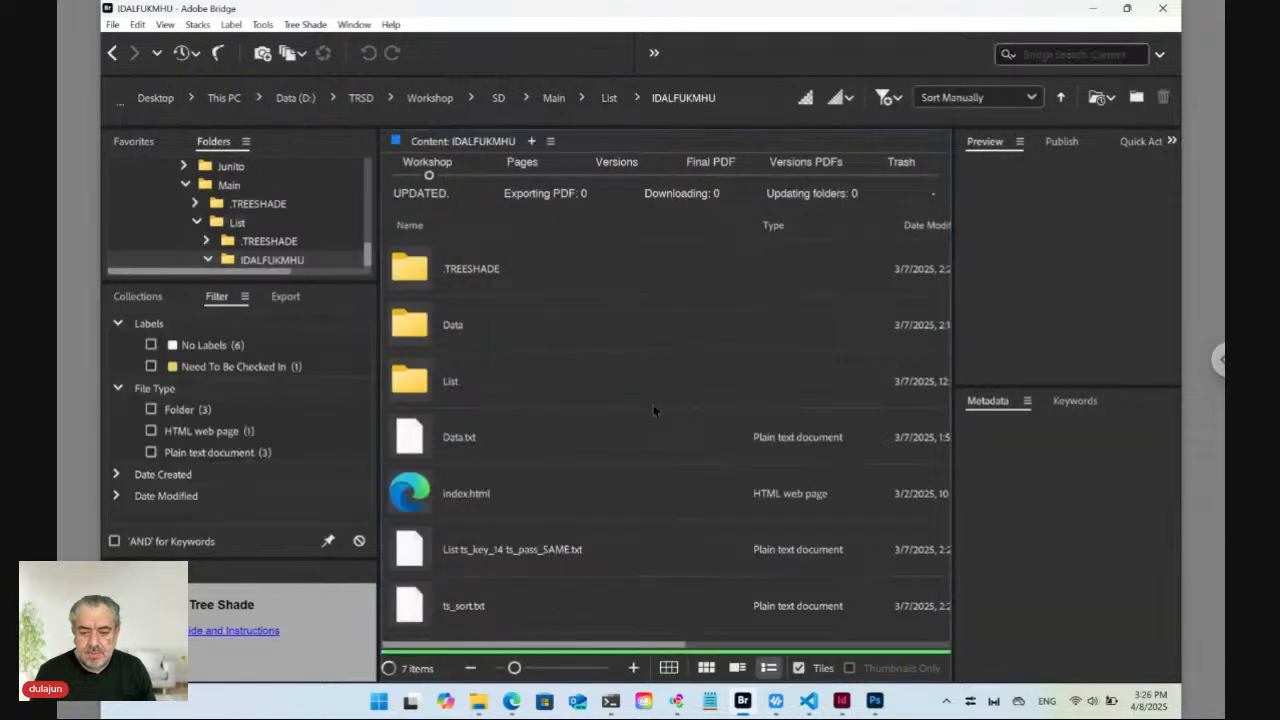
Open the inner List folder, then the IDKH9NPH1D folder beside its Demo Project entry.
click(412, 383)
double_click(412, 383)
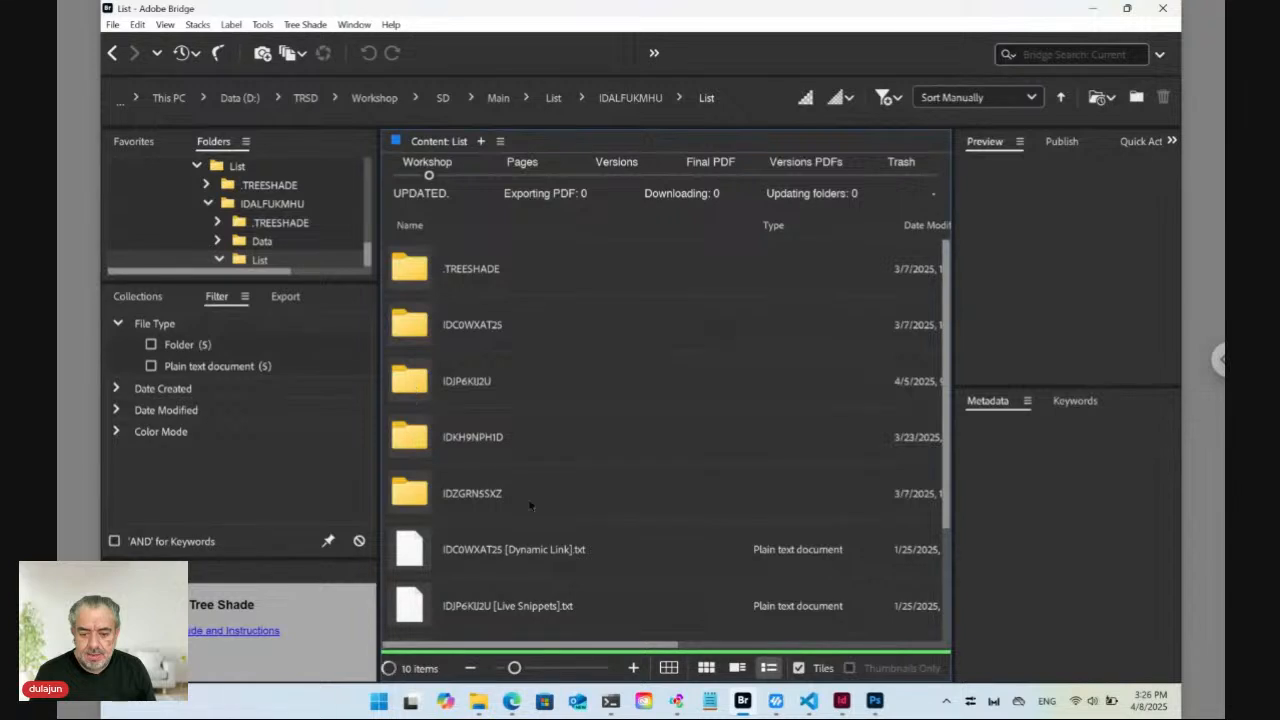
scroll(530, 505, down, 3)
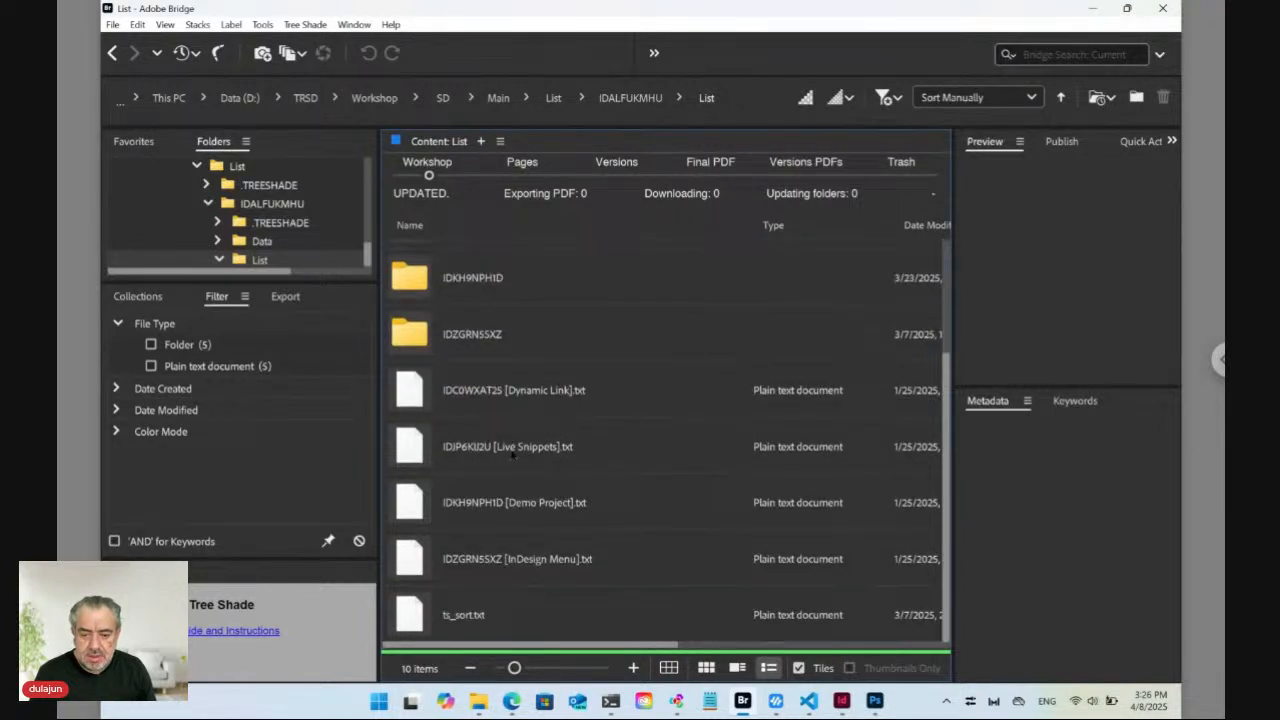
click(520, 506)
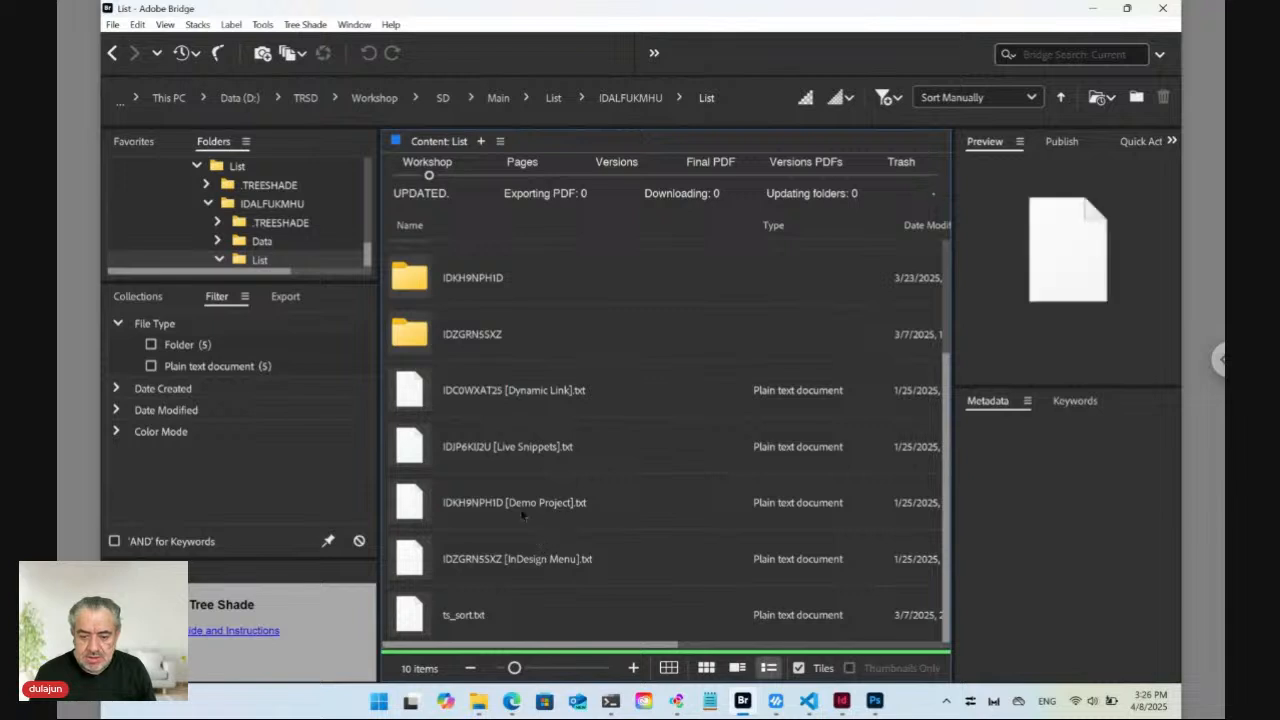
double_click(418, 507)
click(645, 405)
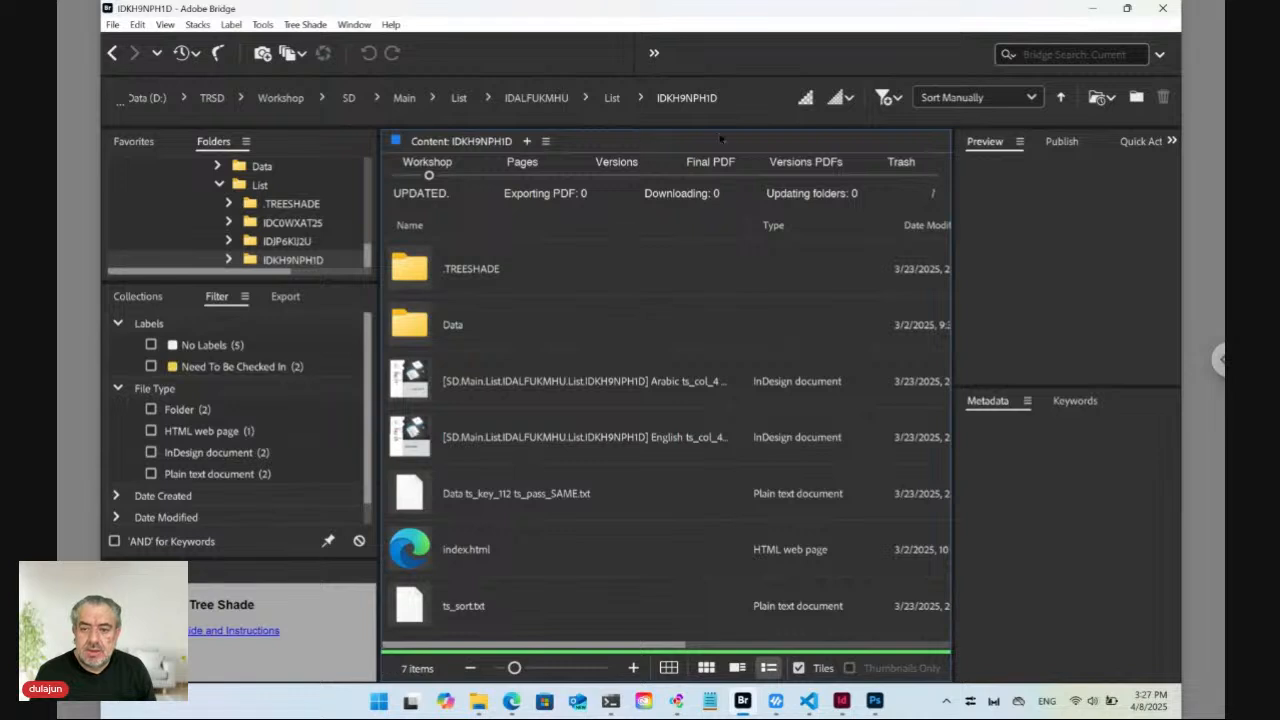
Make the path bar editable and select the path from SD\ through IDKH9NPH1D.
click(742, 97)
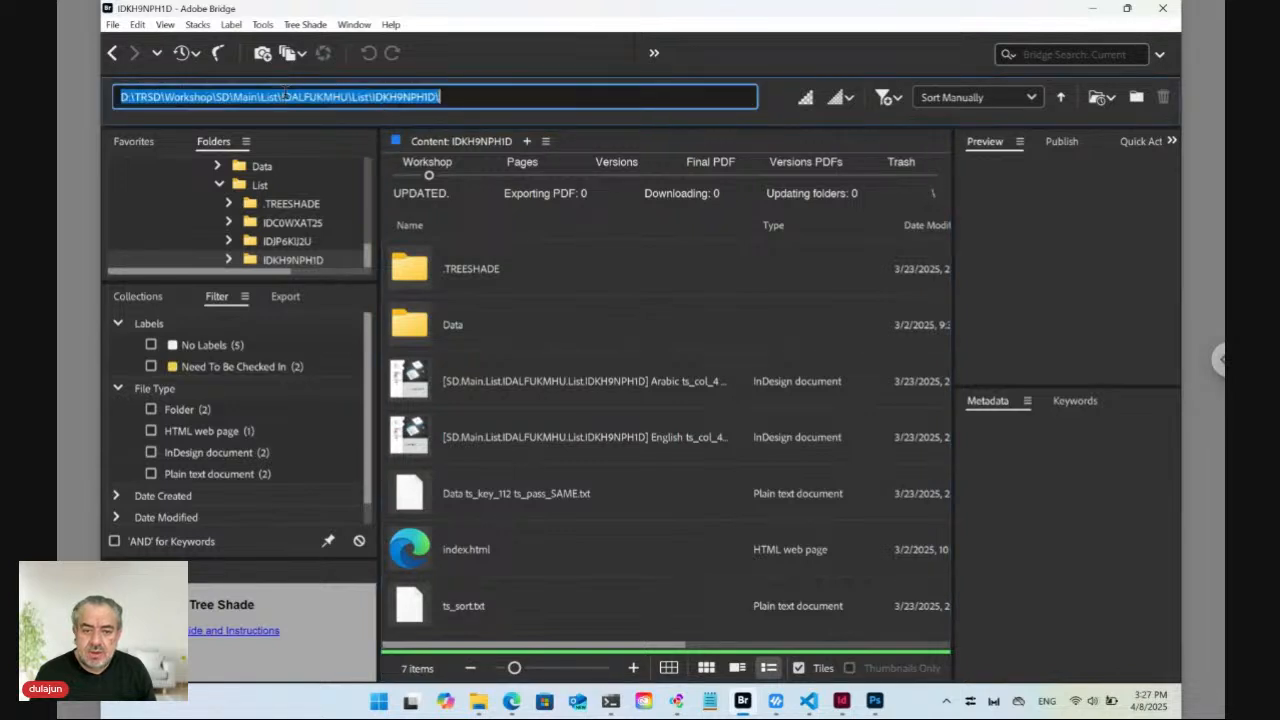
click(285, 95)
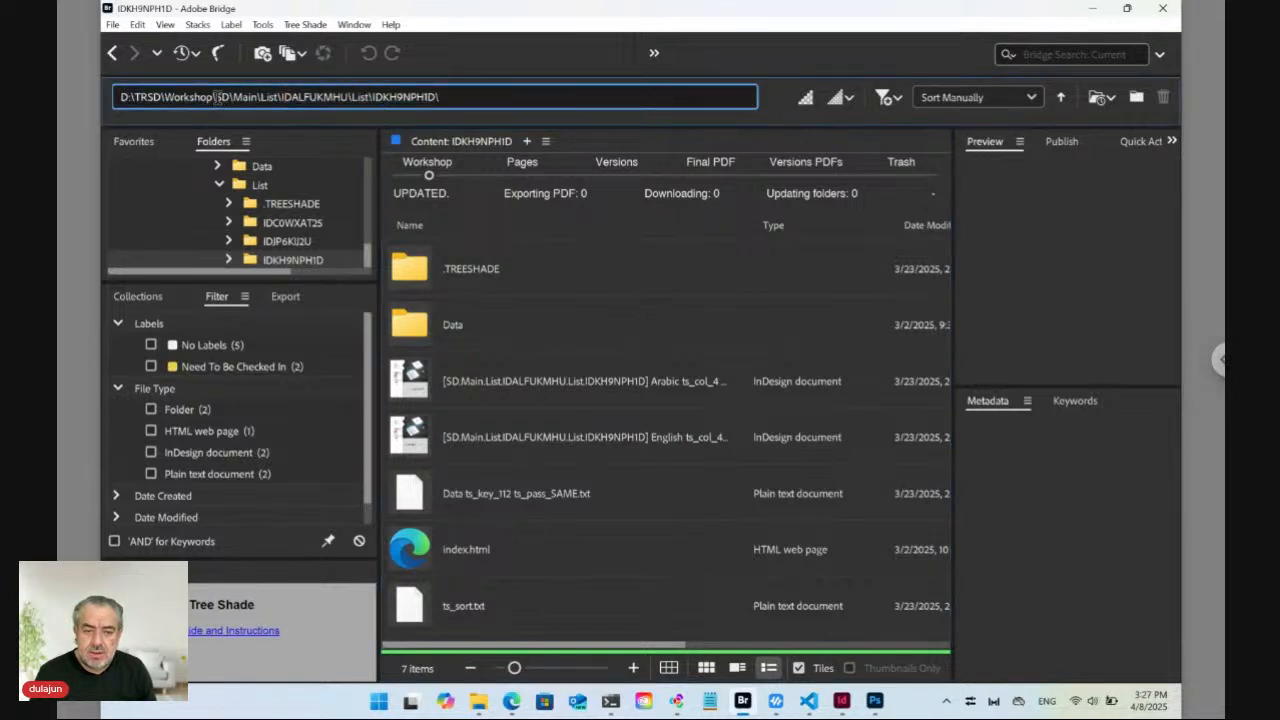
drag(216, 97, 463, 103)
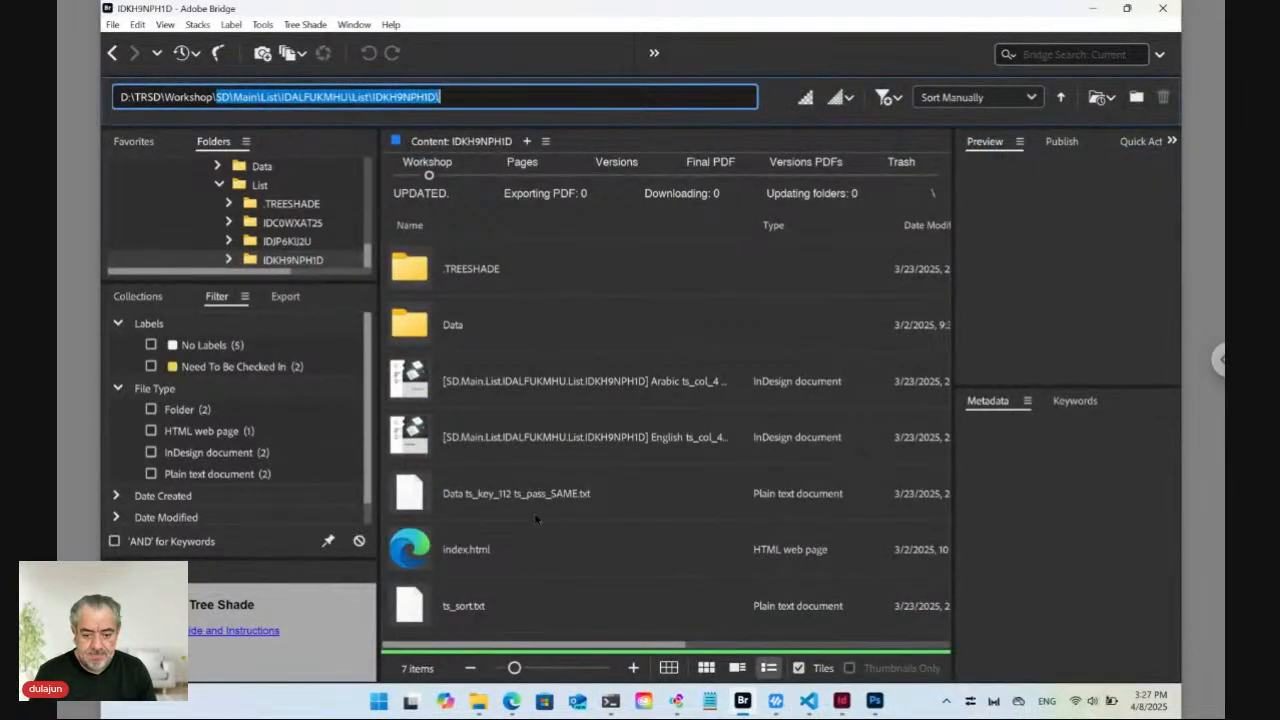
In Edge, replace Teusday in the address with the copied SD path, load it, and maximize.
mouse_move(511, 701)
click(511, 598)
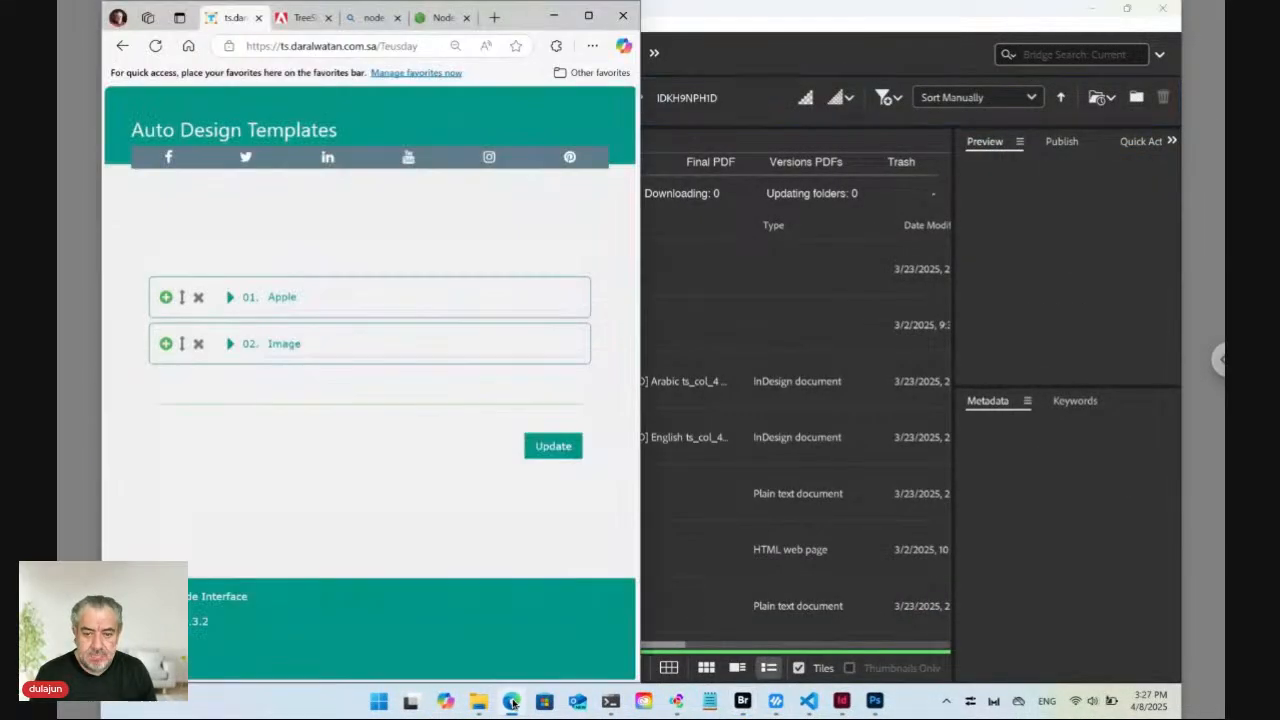
click(368, 45)
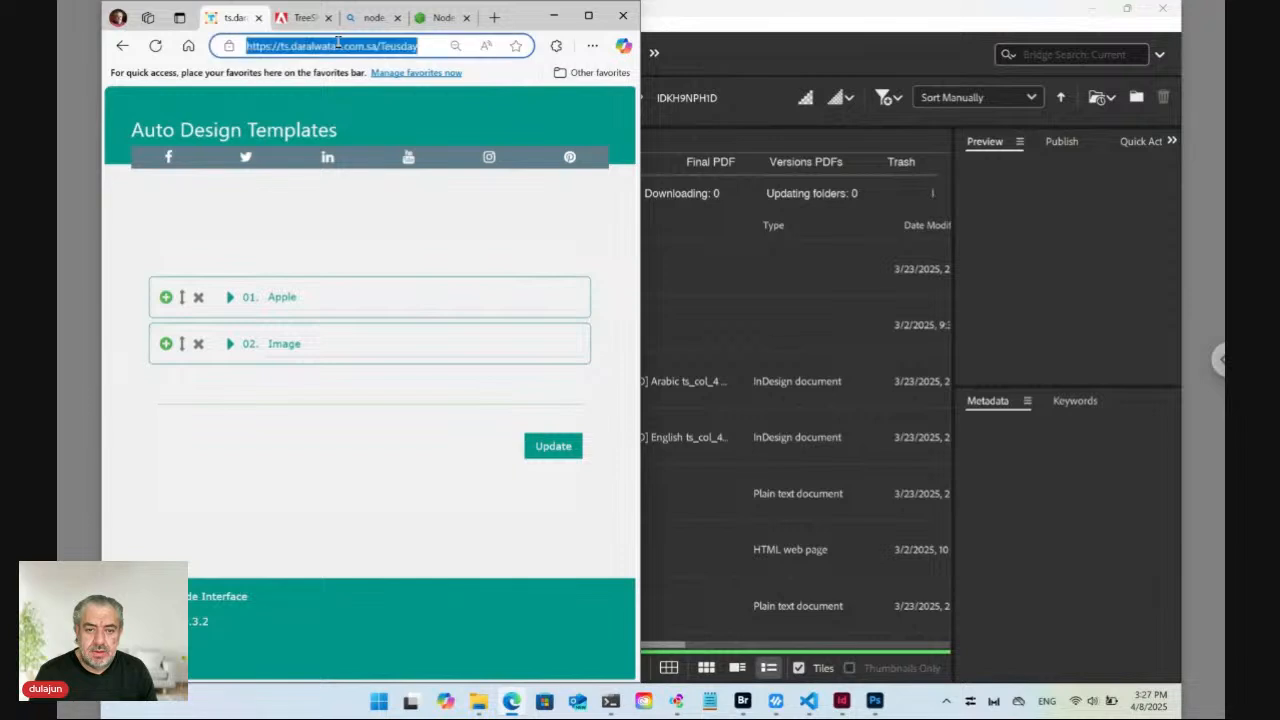
click(376, 48)
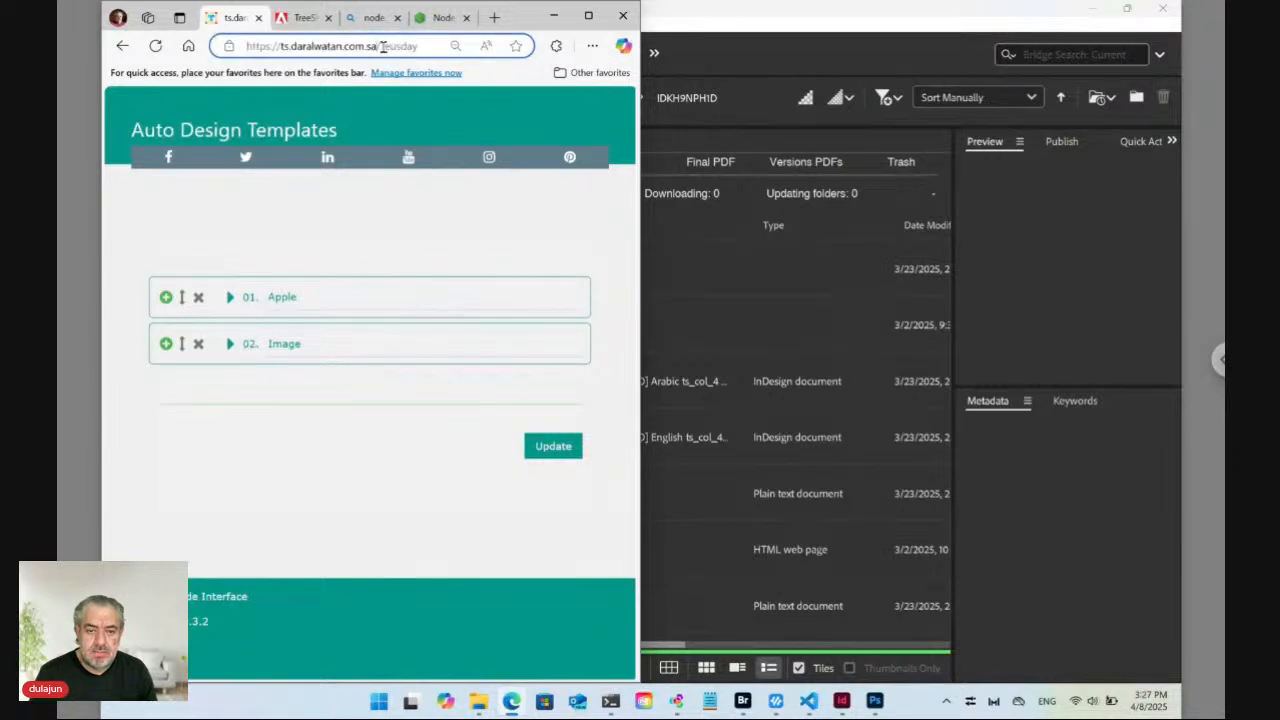
drag(381, 46, 448, 56)
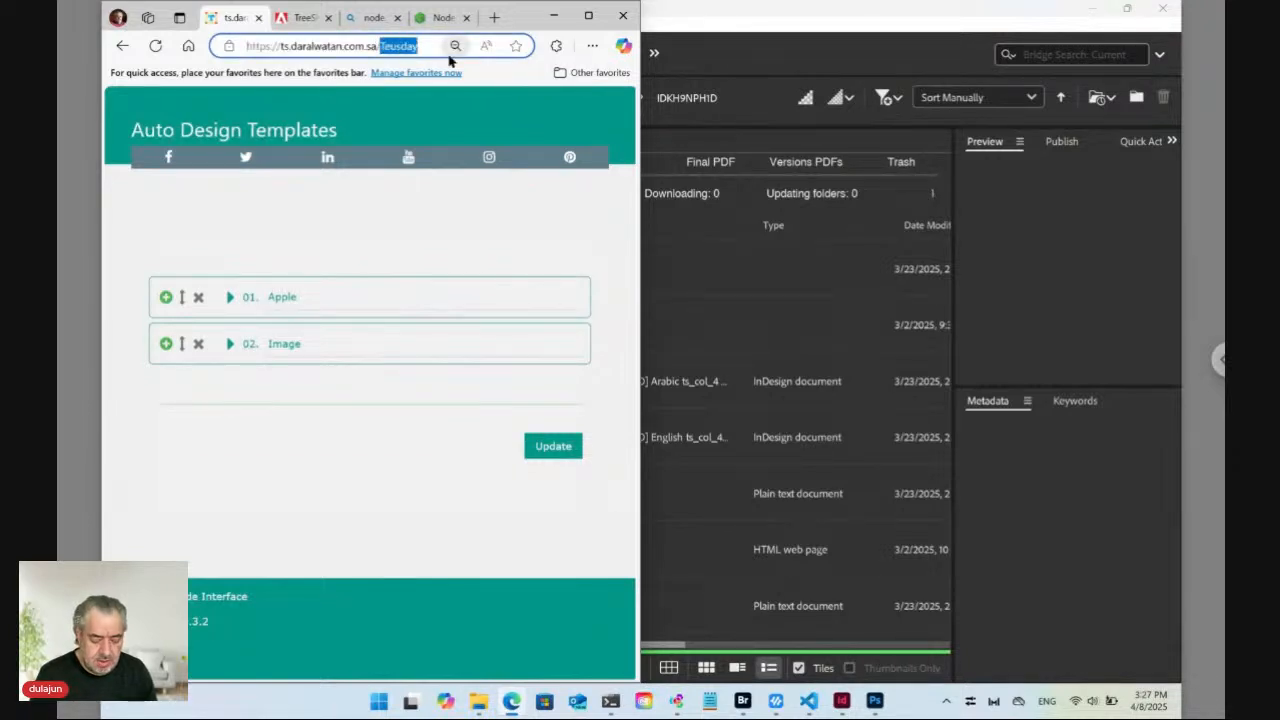
key(ctrl+v)
key(Return)
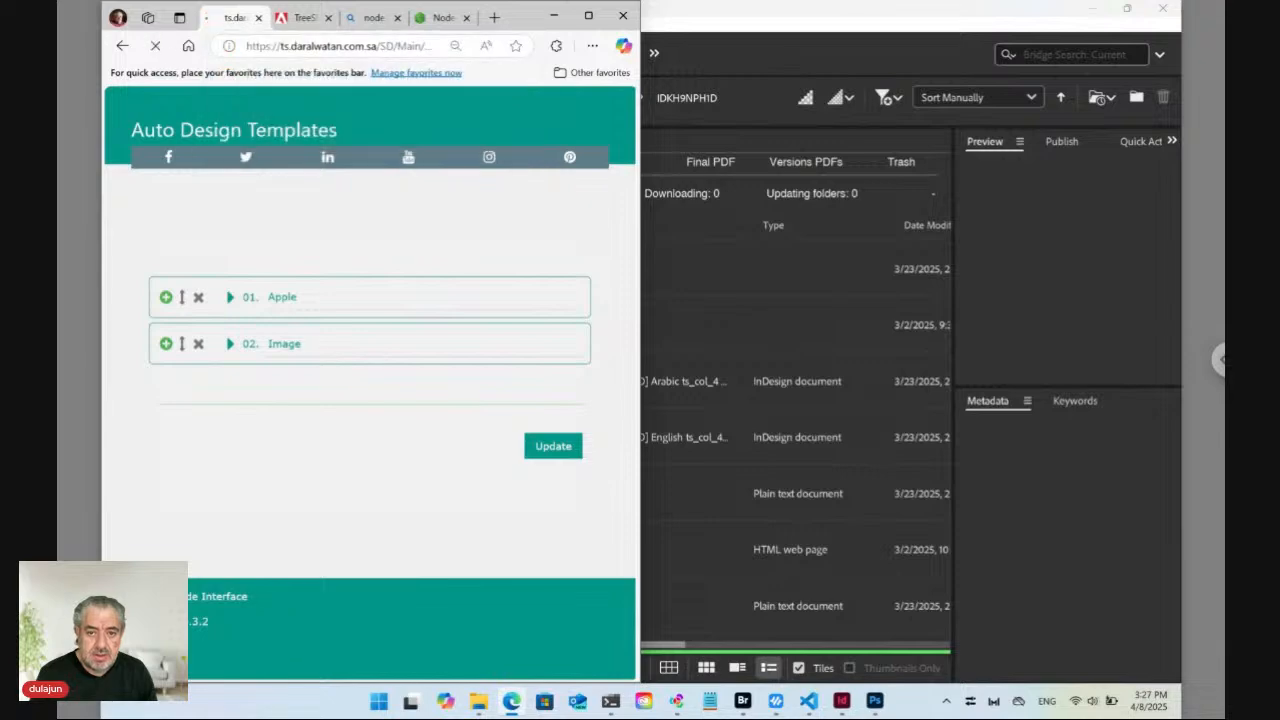
click(588, 15)
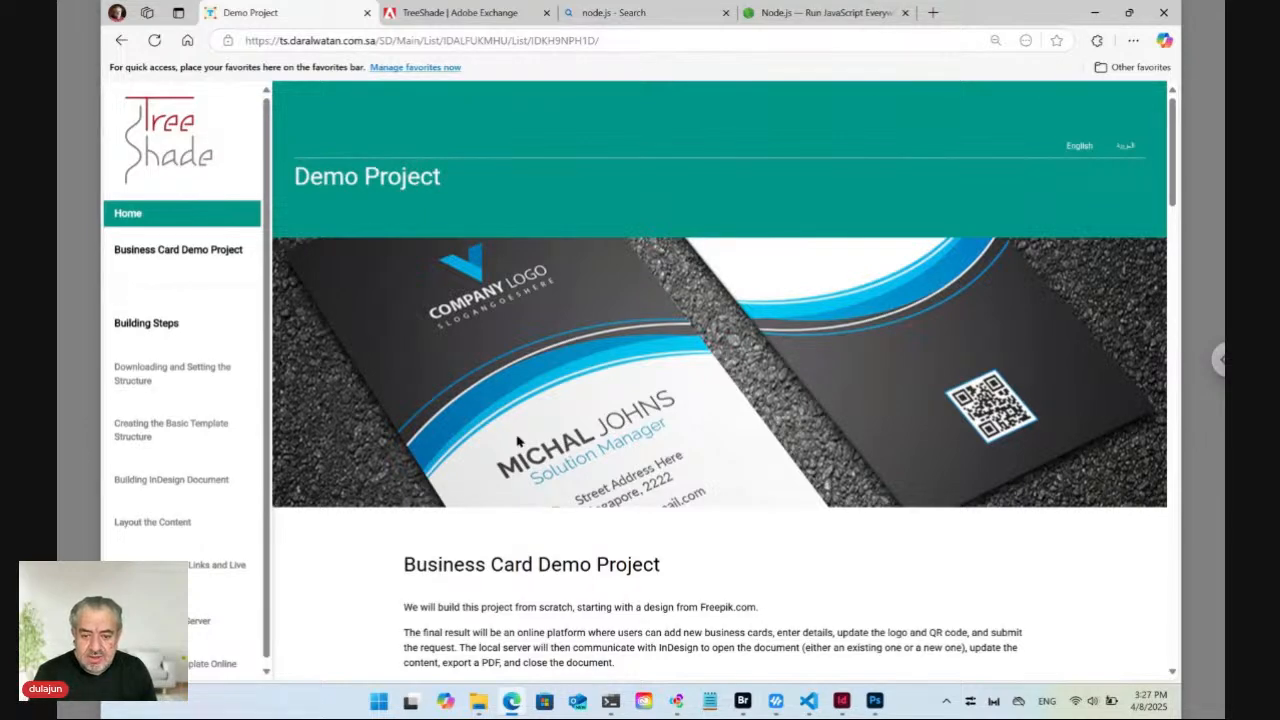
Jump via Layout the Content and Creating Dynamic Links and Live Snippets to Setting the Local Server.
scroll(518, 441, down, 5)
scroll(720, 380, down, 2)
scroll(720, 400, down, 3)
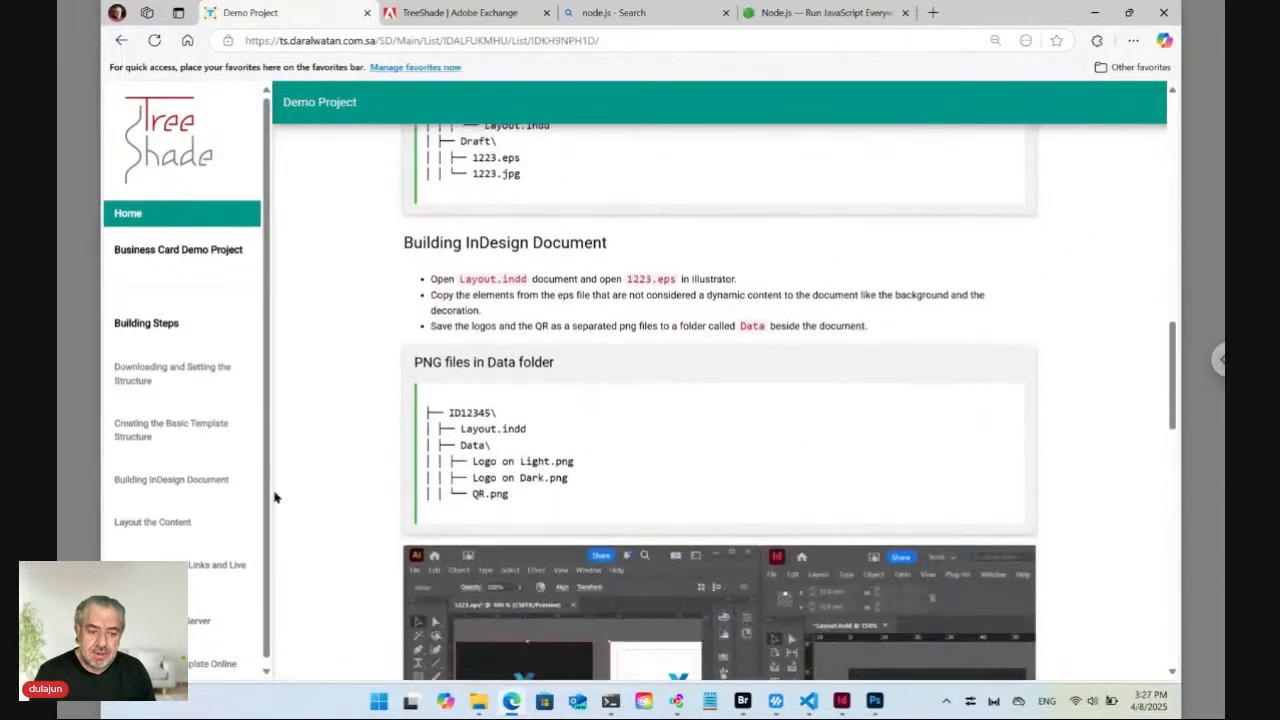
click(175, 524)
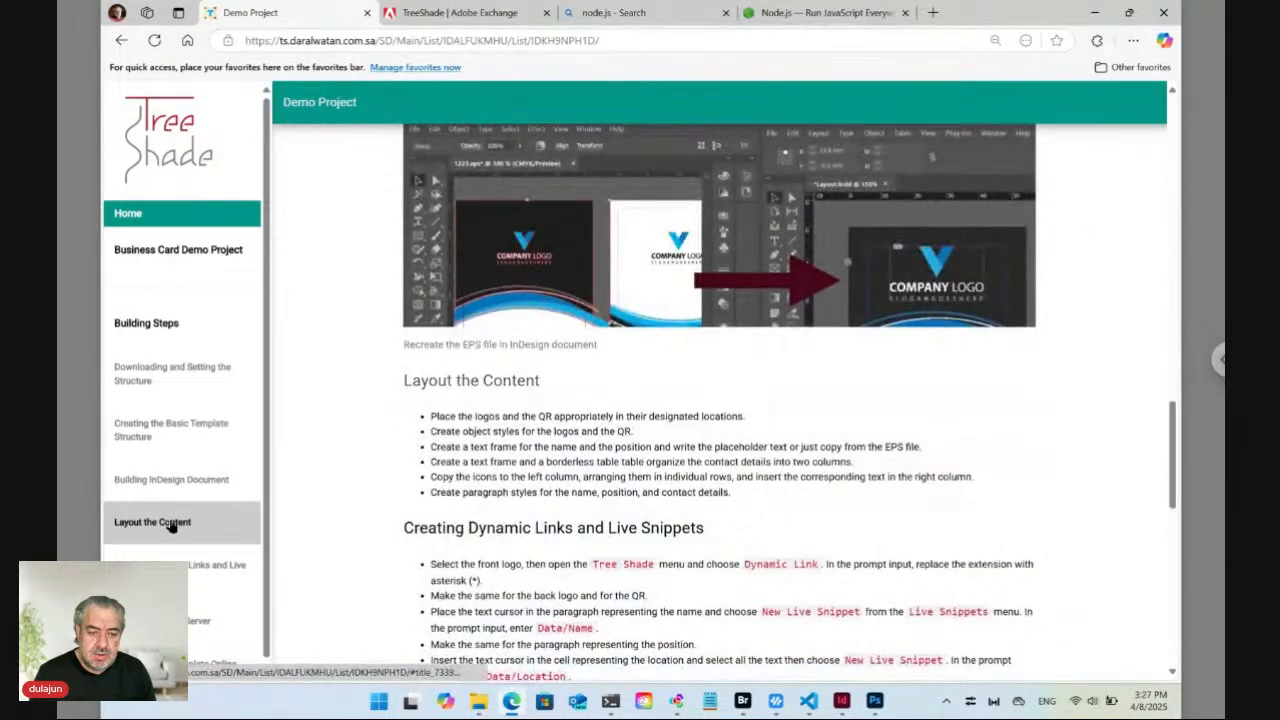
click(176, 562)
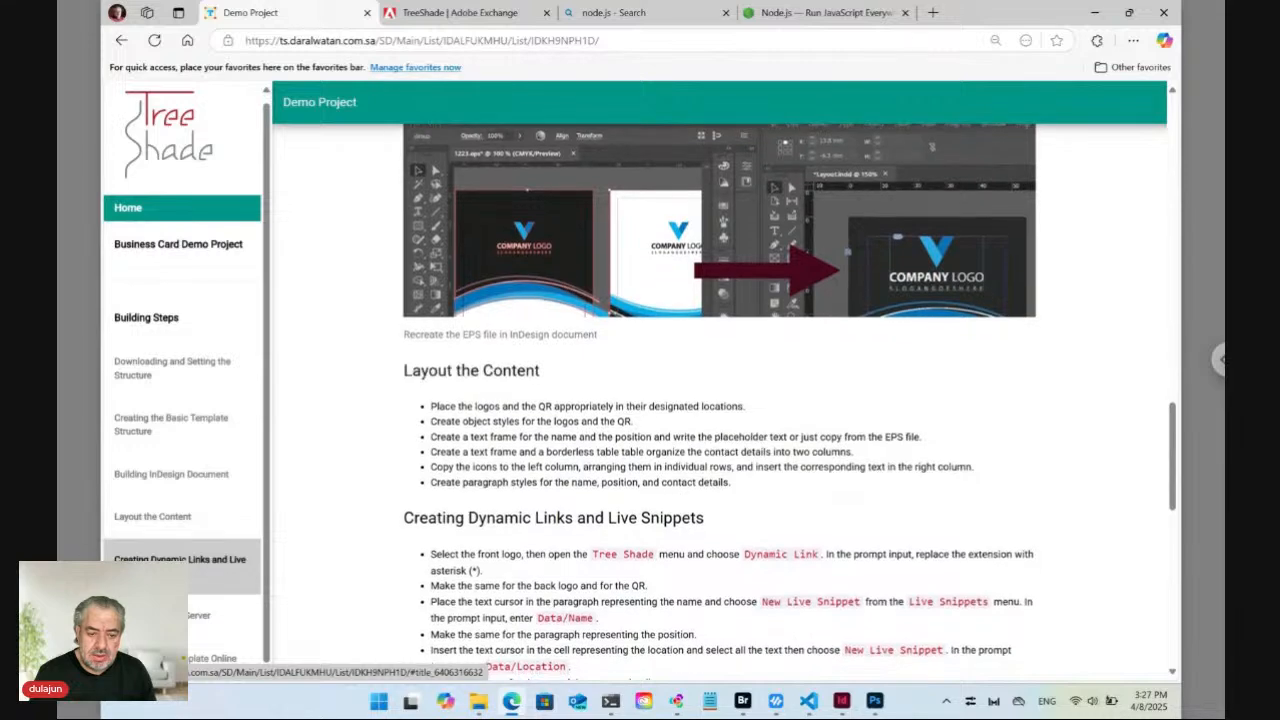
click(200, 615)
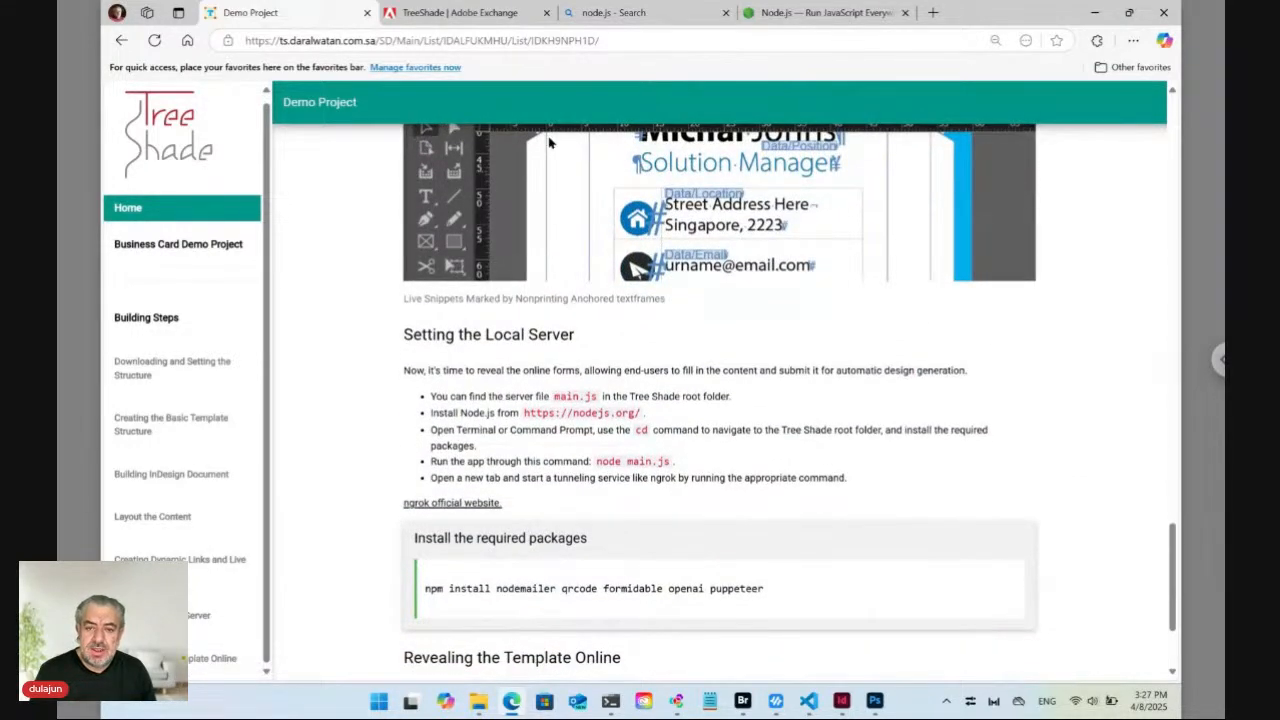
click(614, 42)
click(614, 42)
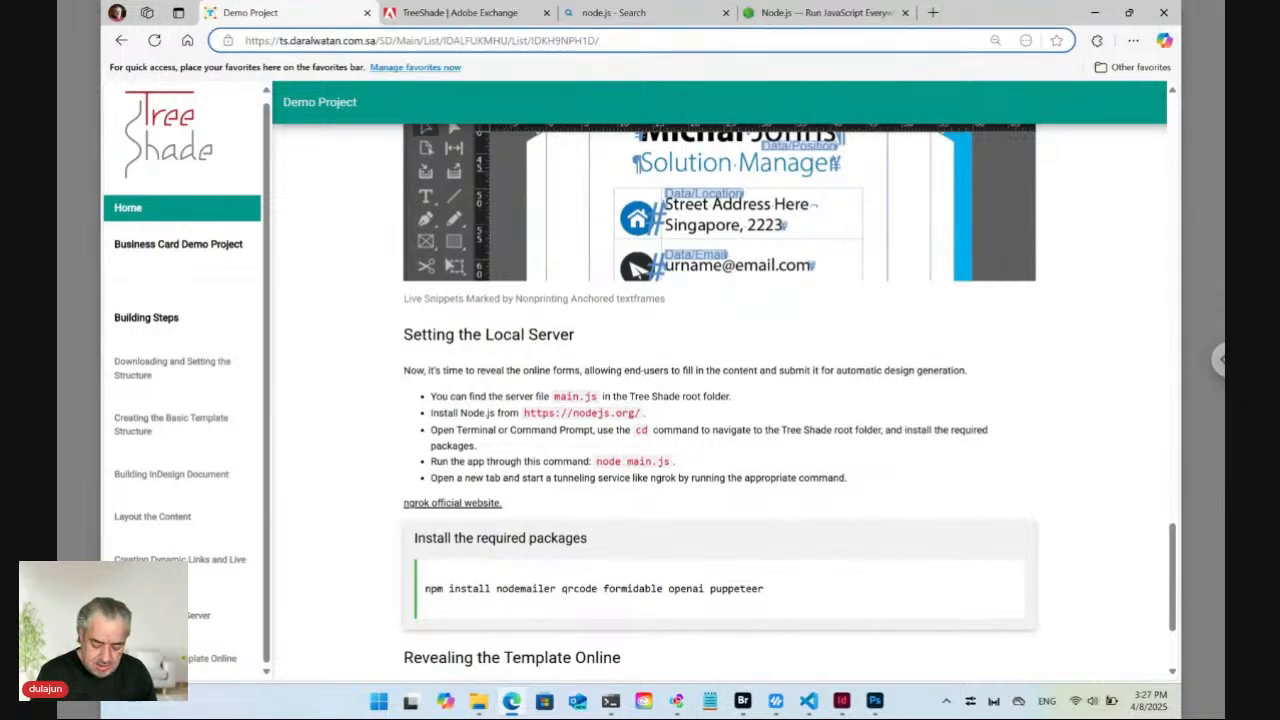
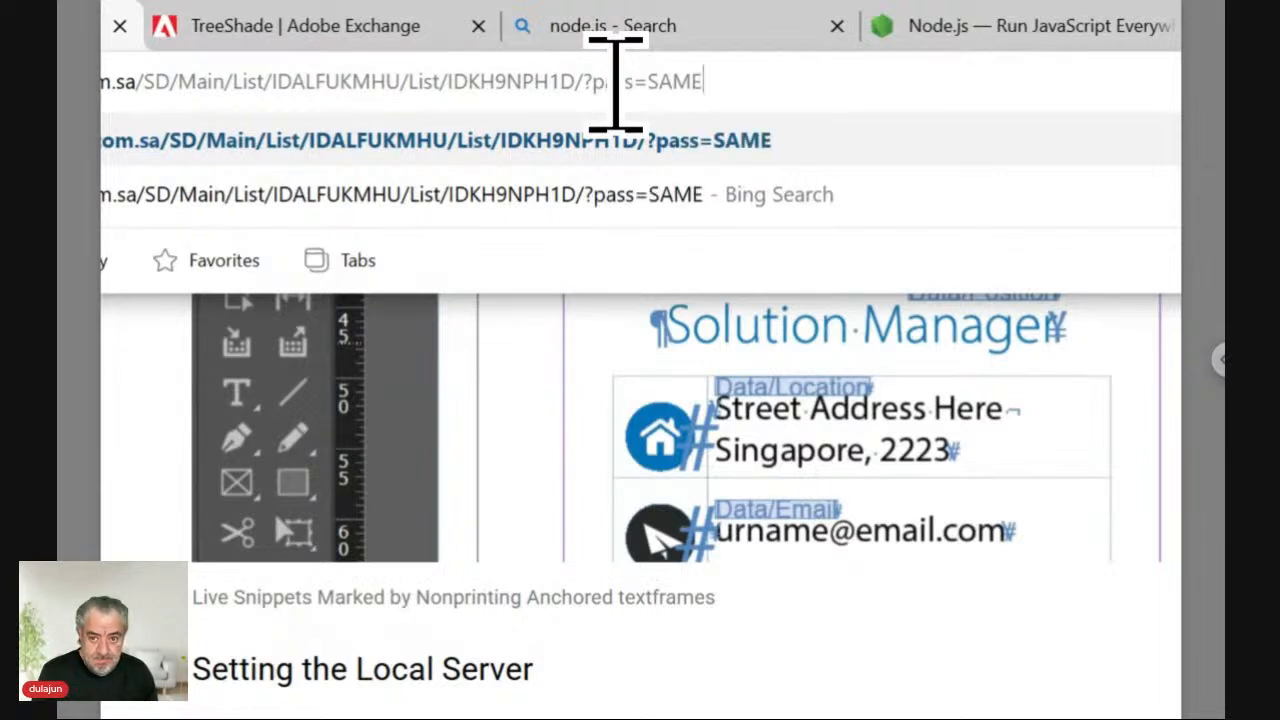
Append the pass password parameter to the URL, reload, and open the live web page preview.
key(Return)
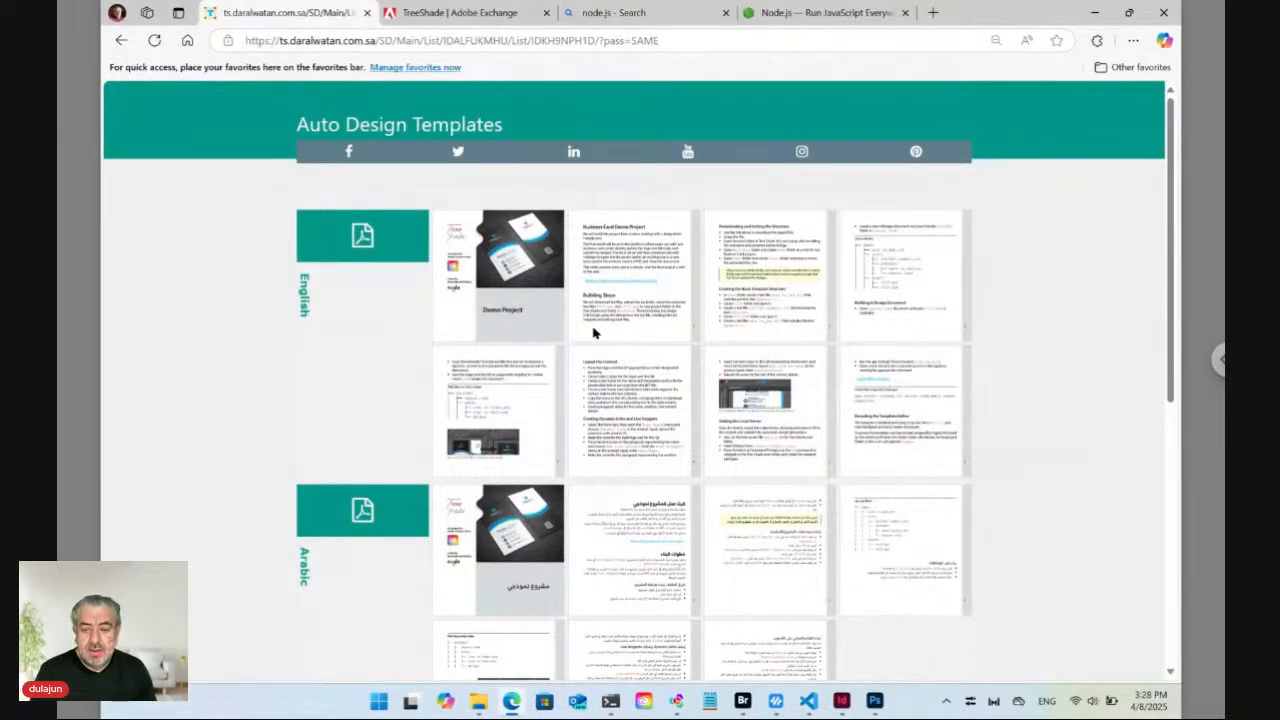
scroll(580, 368, down, 2)
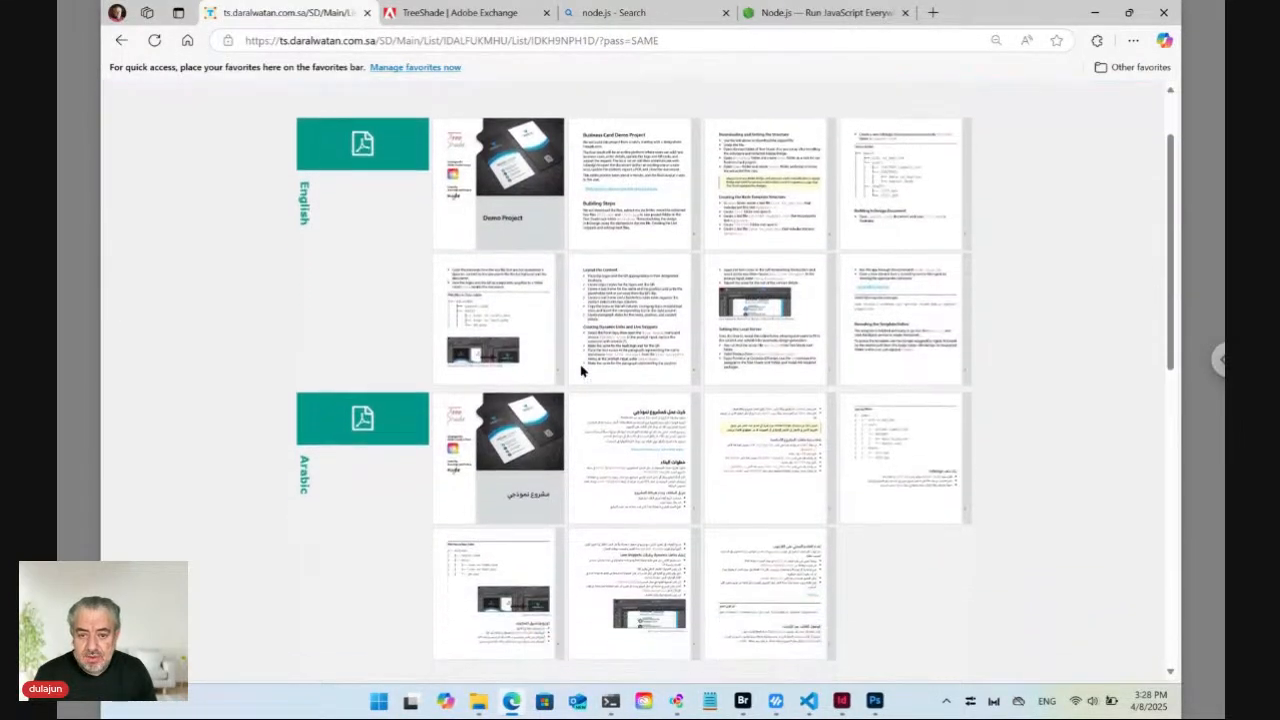
scroll(643, 441, down, 3)
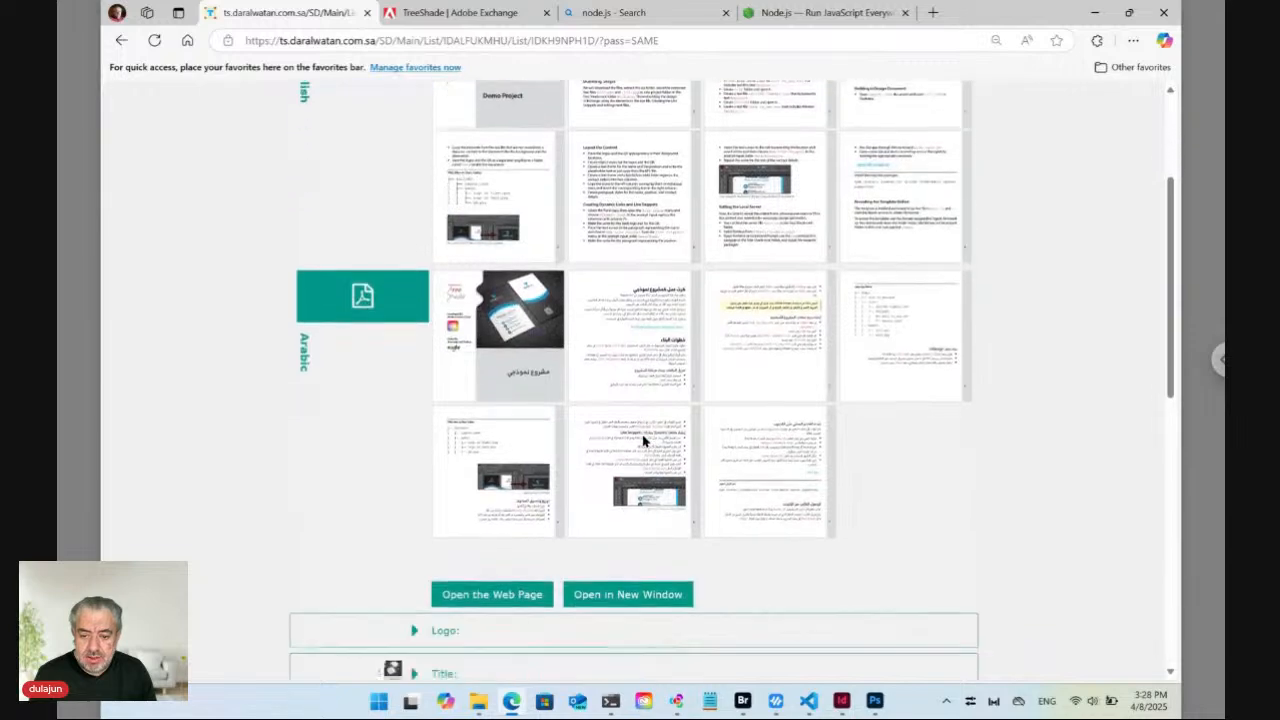
scroll(643, 441, down, 3)
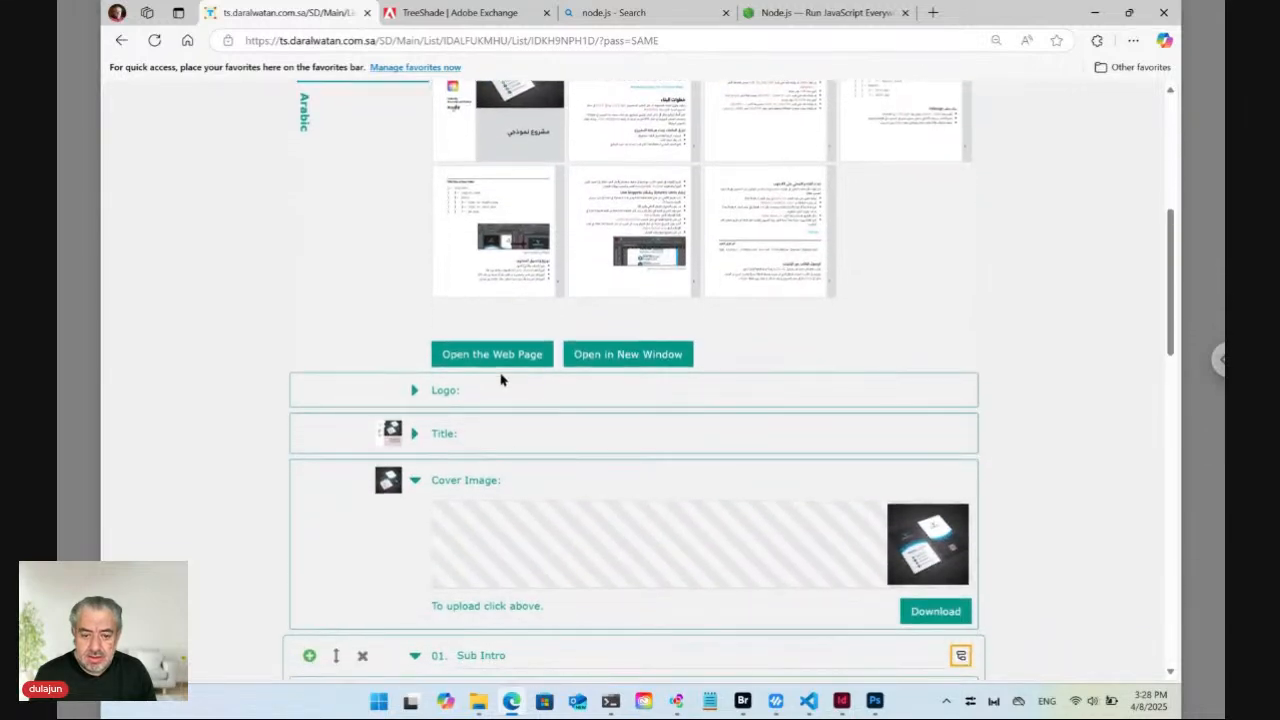
click(492, 354)
scroll(449, 343, down, 1)
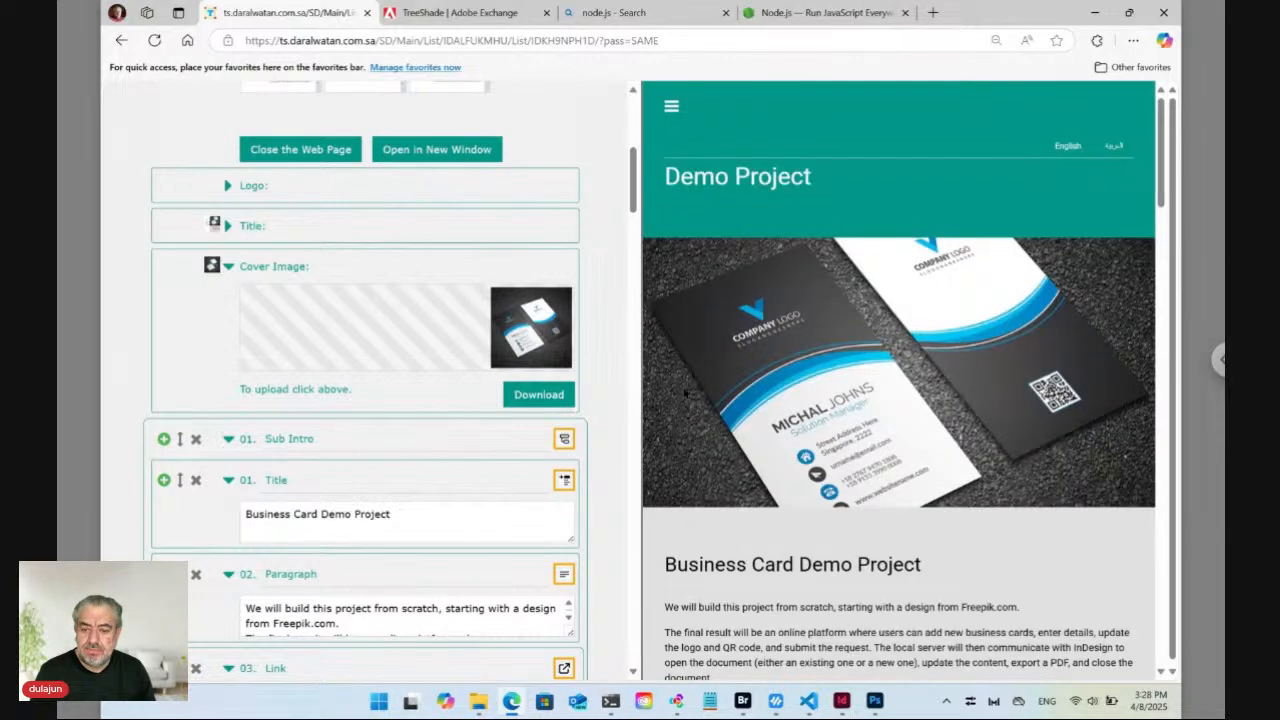
Reveal the Building Steps heading's form entry and focus its title text.
scroll(855, 395, down, 5)
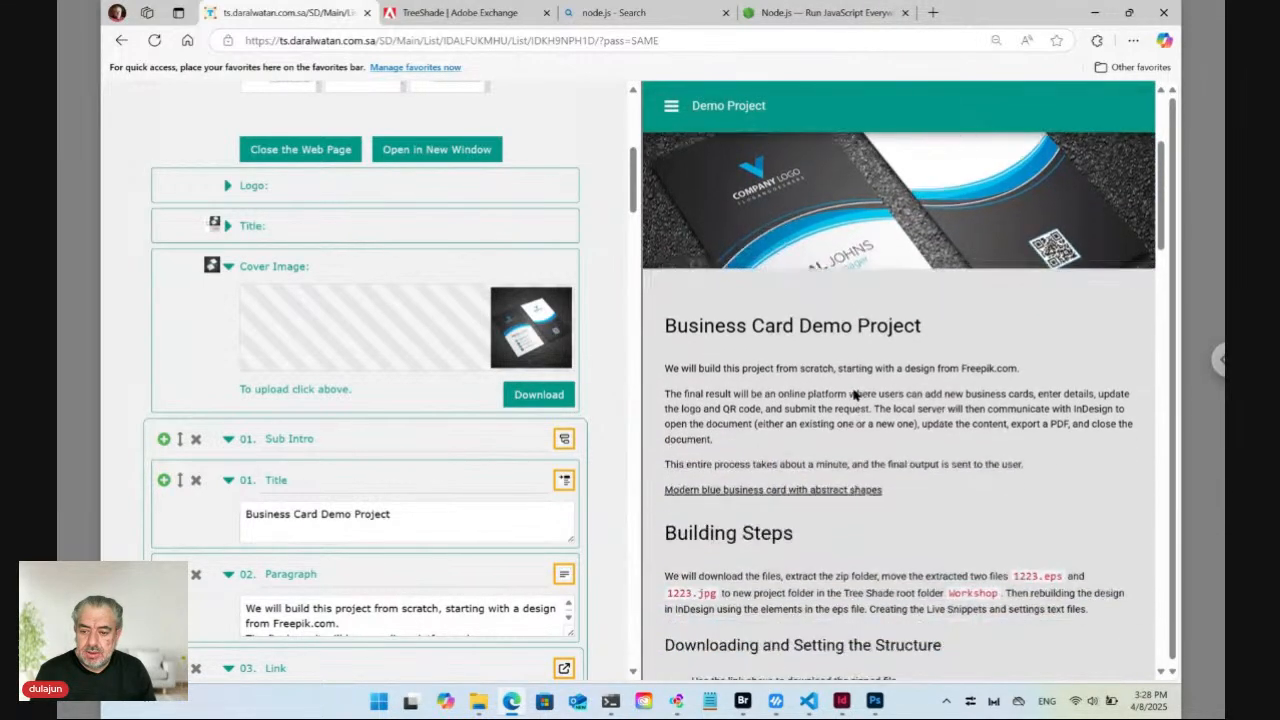
scroll(738, 290, down, 2)
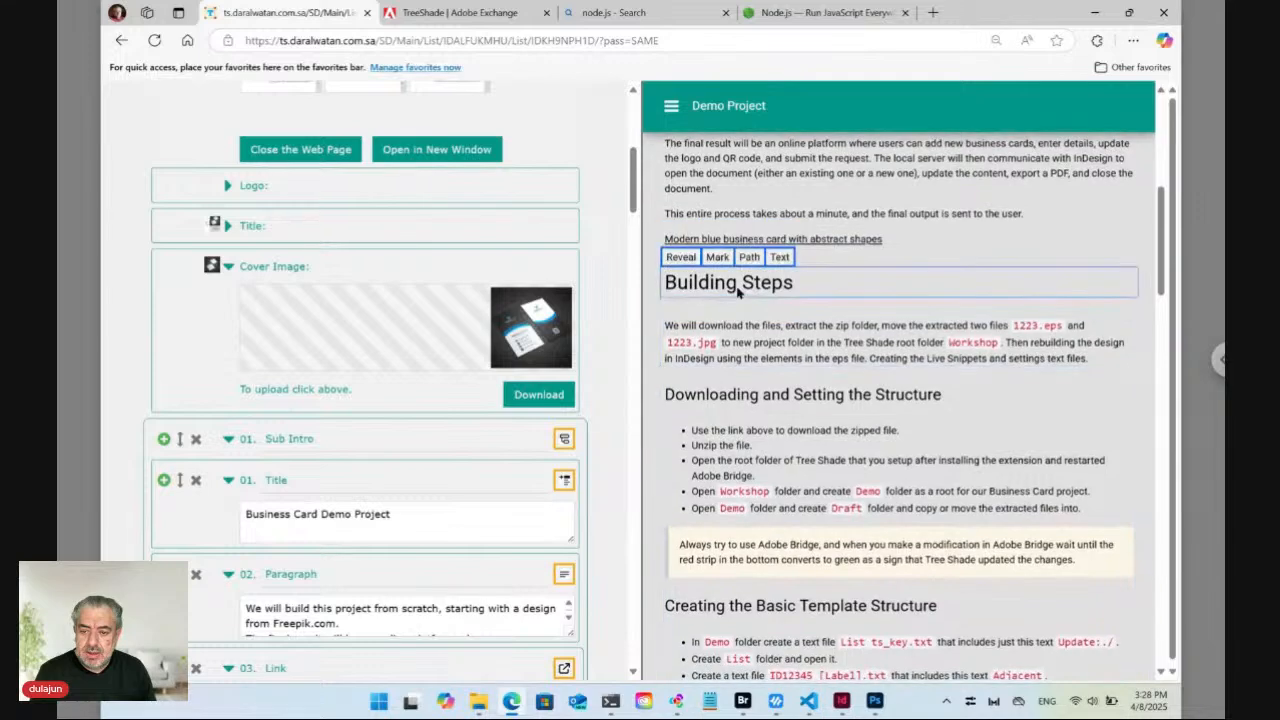
click(681, 258)
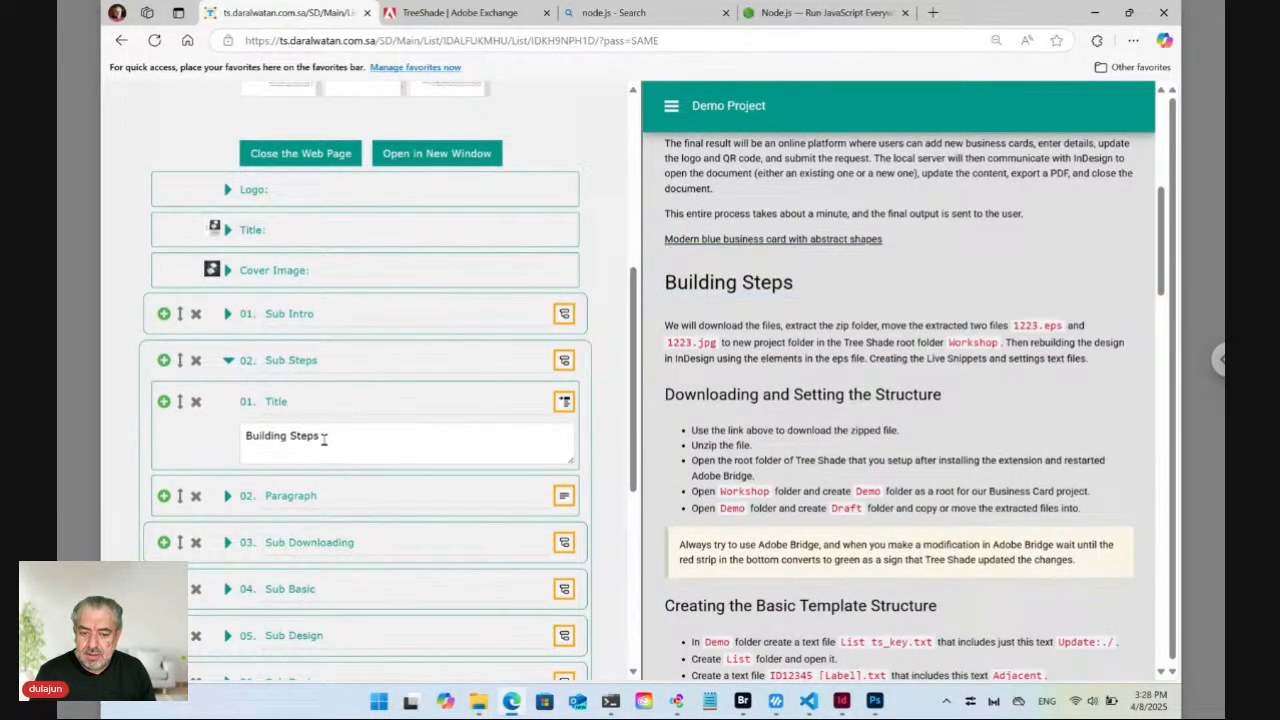
click(323, 440)
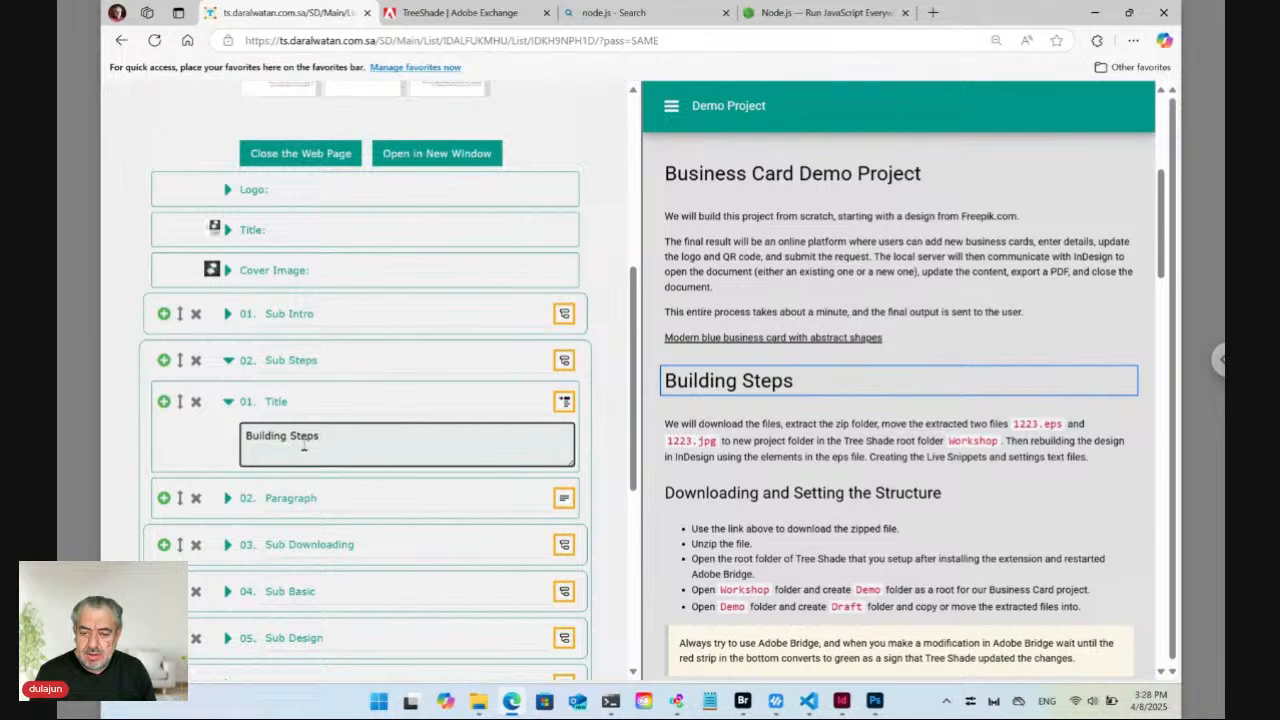
Reveal the Adobe Bridge note's Indentbar entry under Sub Downloading and show its block type choices.
mouse_move(736, 392)
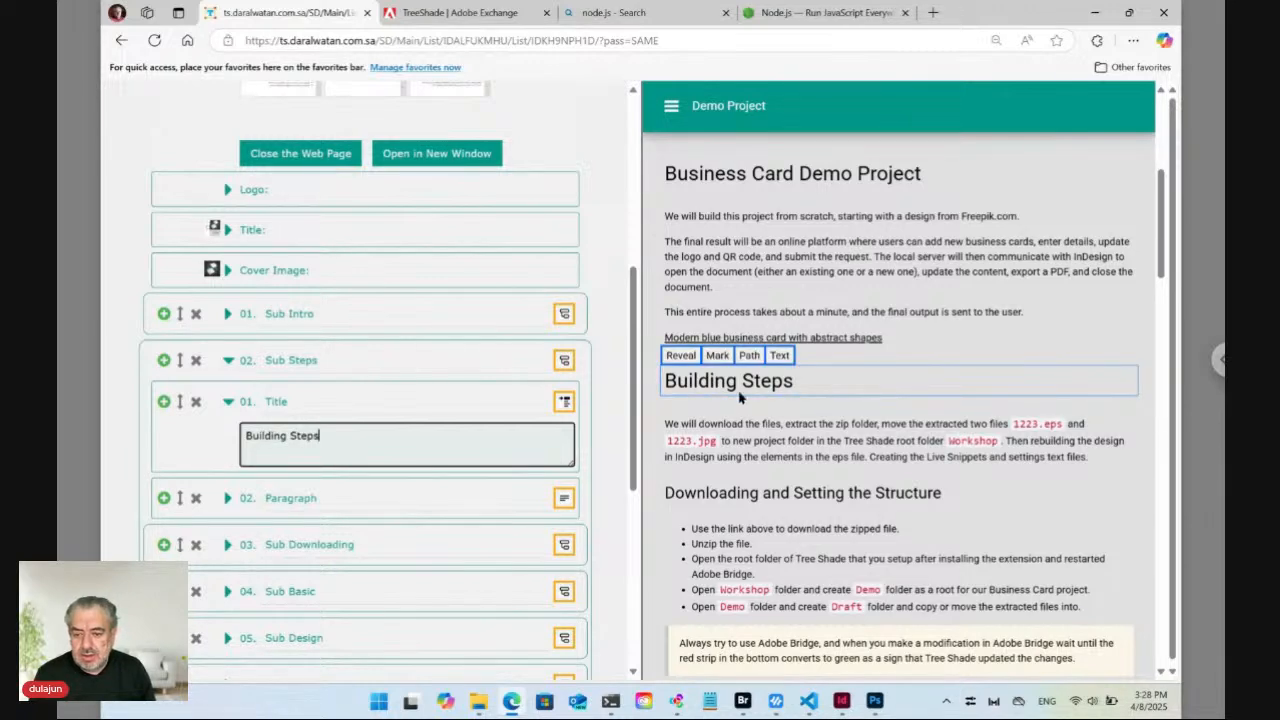
scroll(745, 557, down, 4)
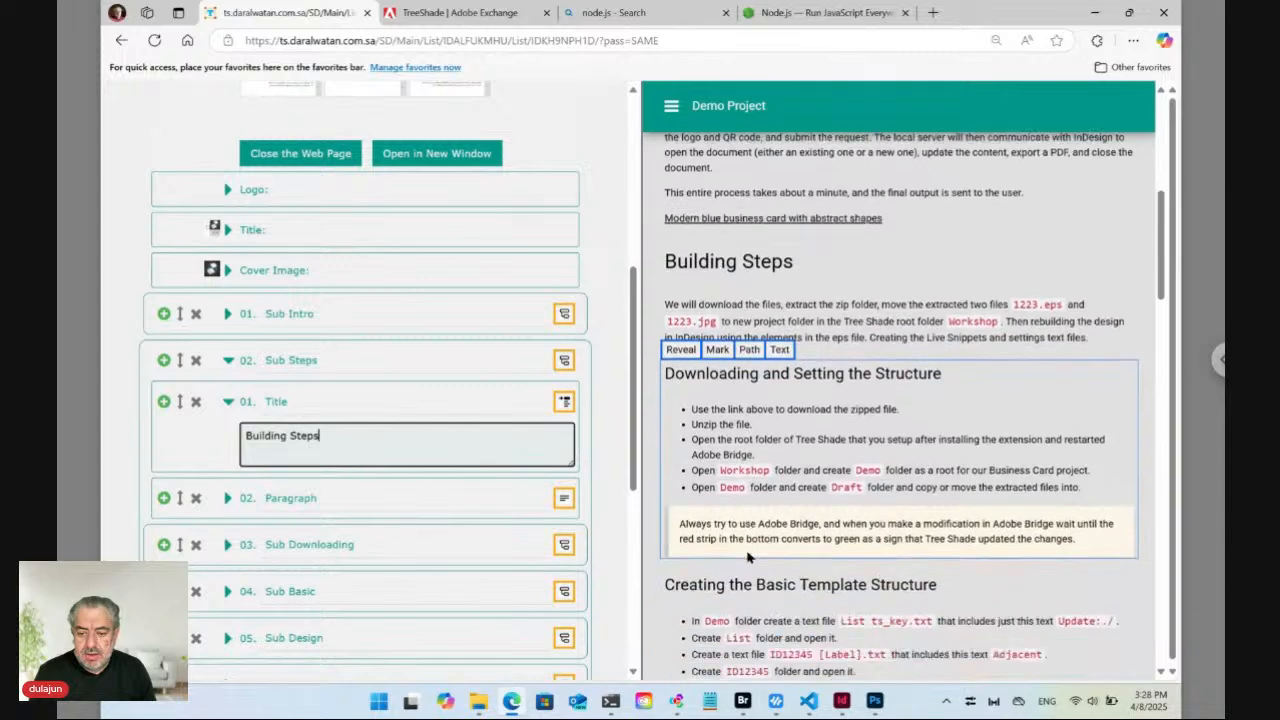
mouse_move(739, 284)
click(688, 236)
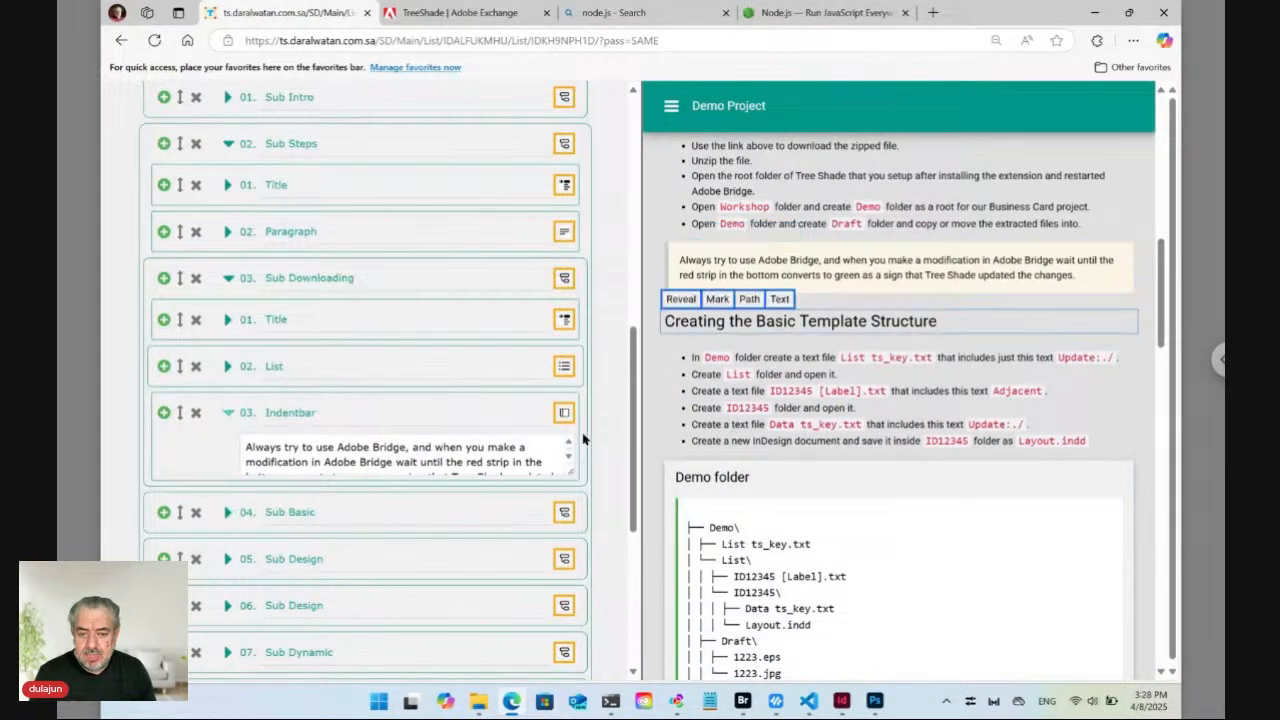
click(527, 458)
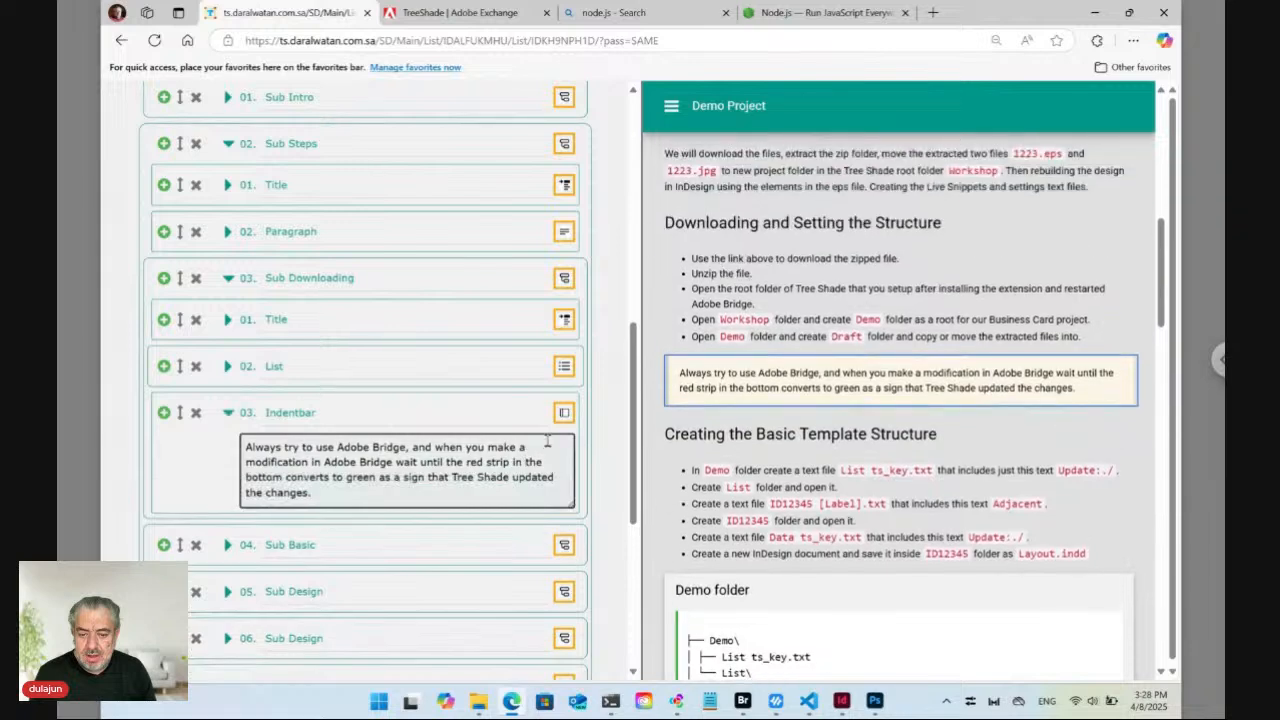
click(564, 416)
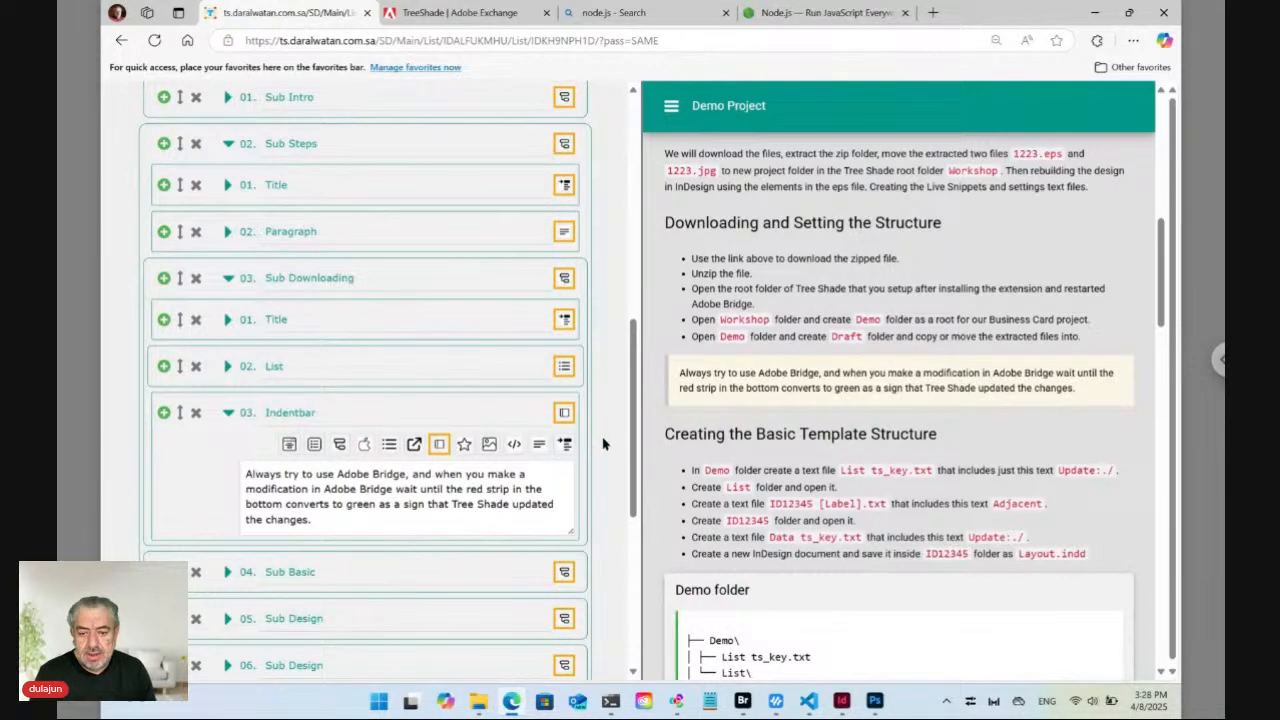
click(743, 702)
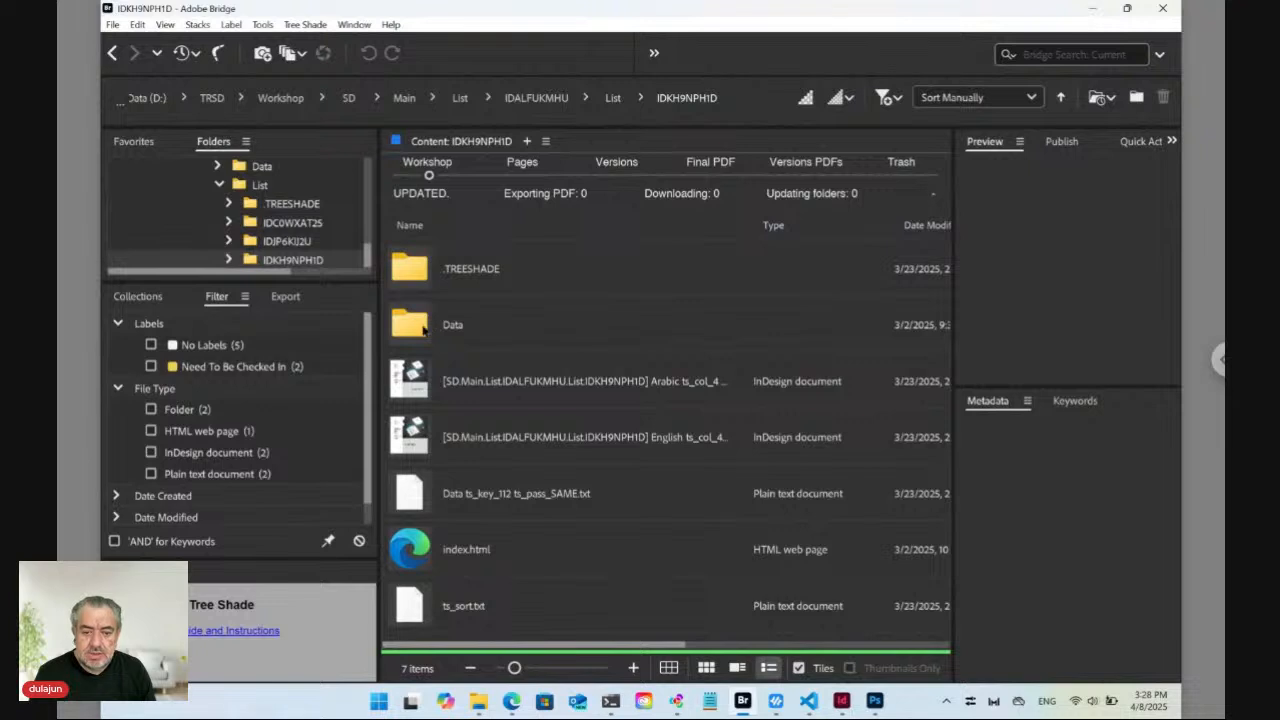
Open the Sub Steps snippet text file from the Data > Body folder.
double_click(428, 328)
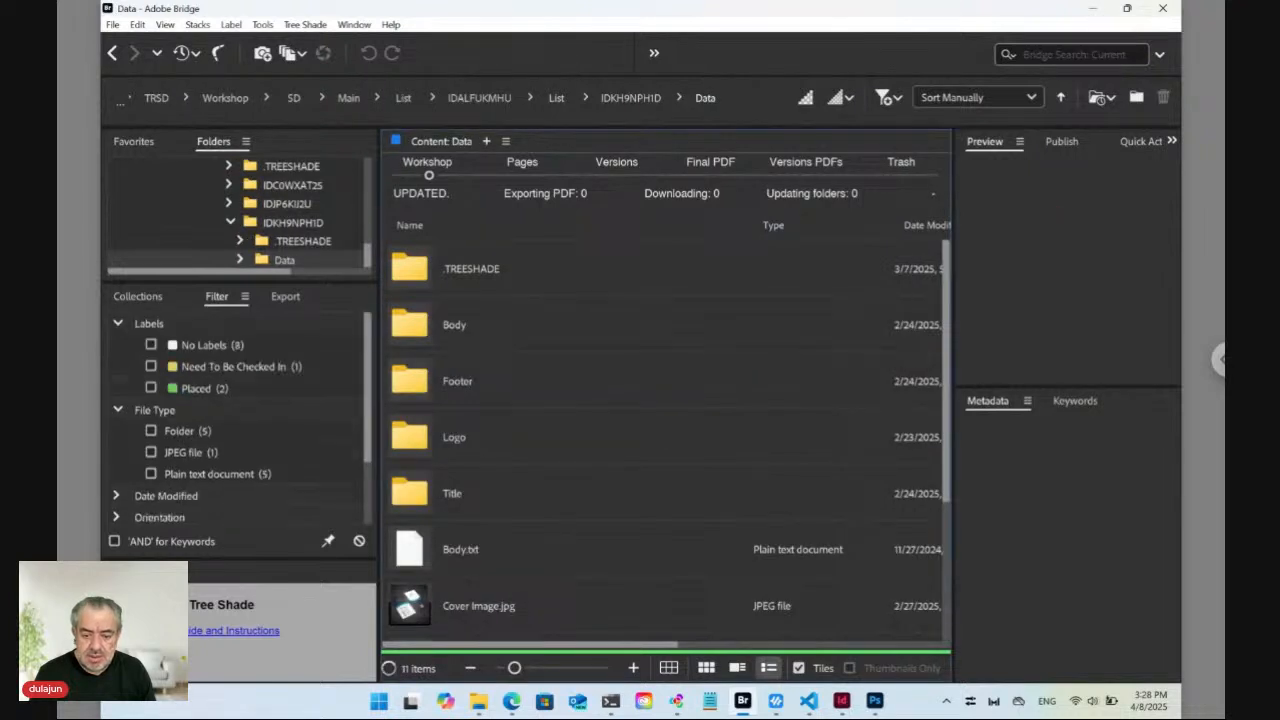
double_click(428, 325)
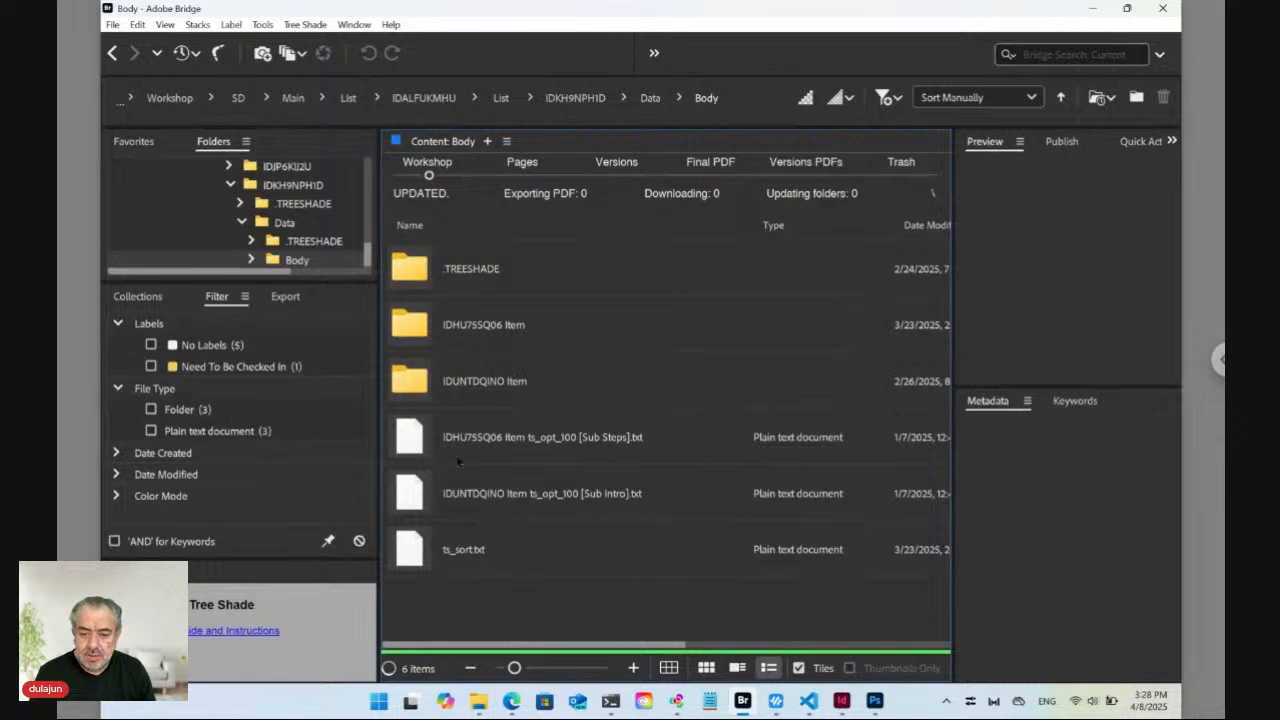
click(536, 444)
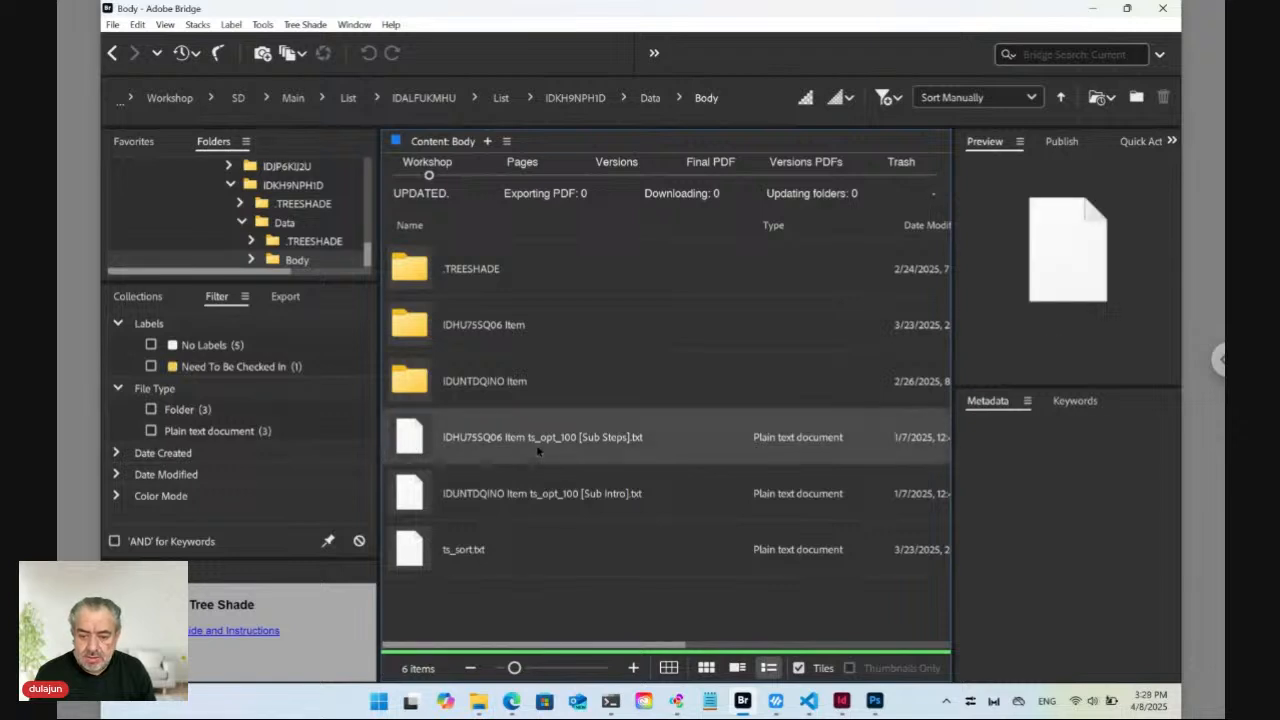
double_click(418, 440)
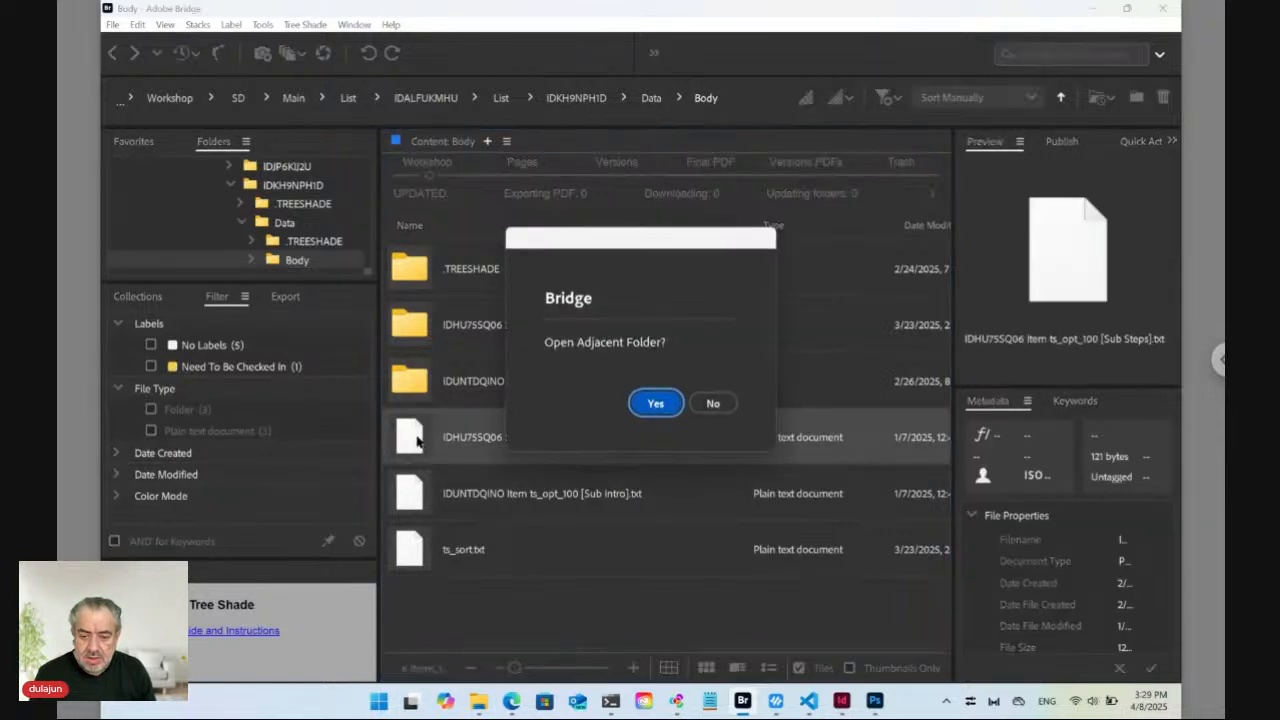
click(713, 403)
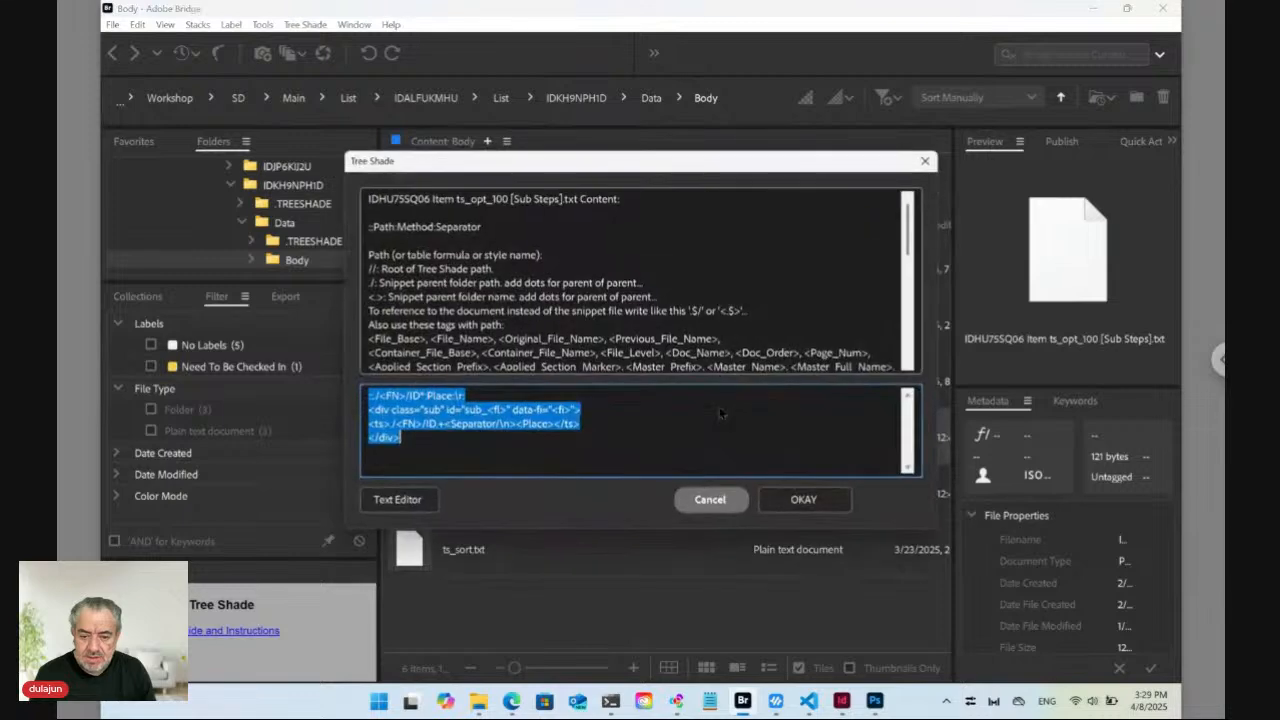
Read through the Sub Steps HTML and path lines, then cancel without saving.
click(406, 423)
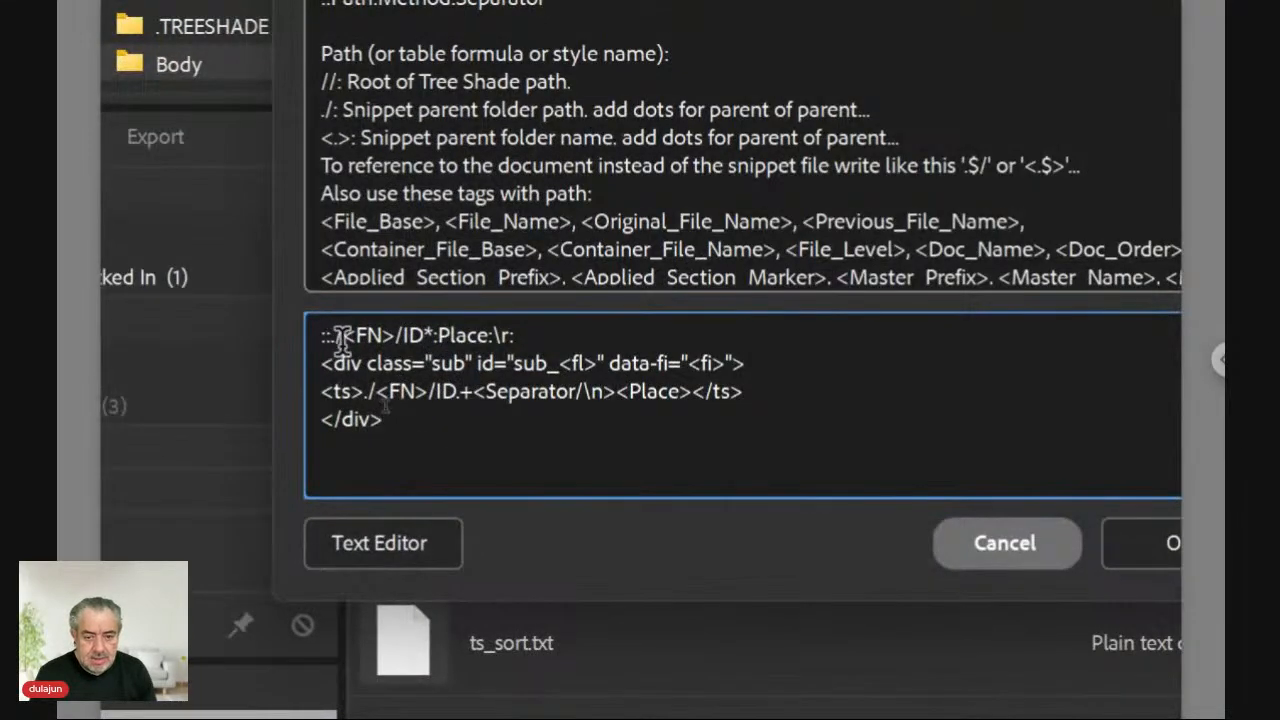
drag(386, 420, 303, 366)
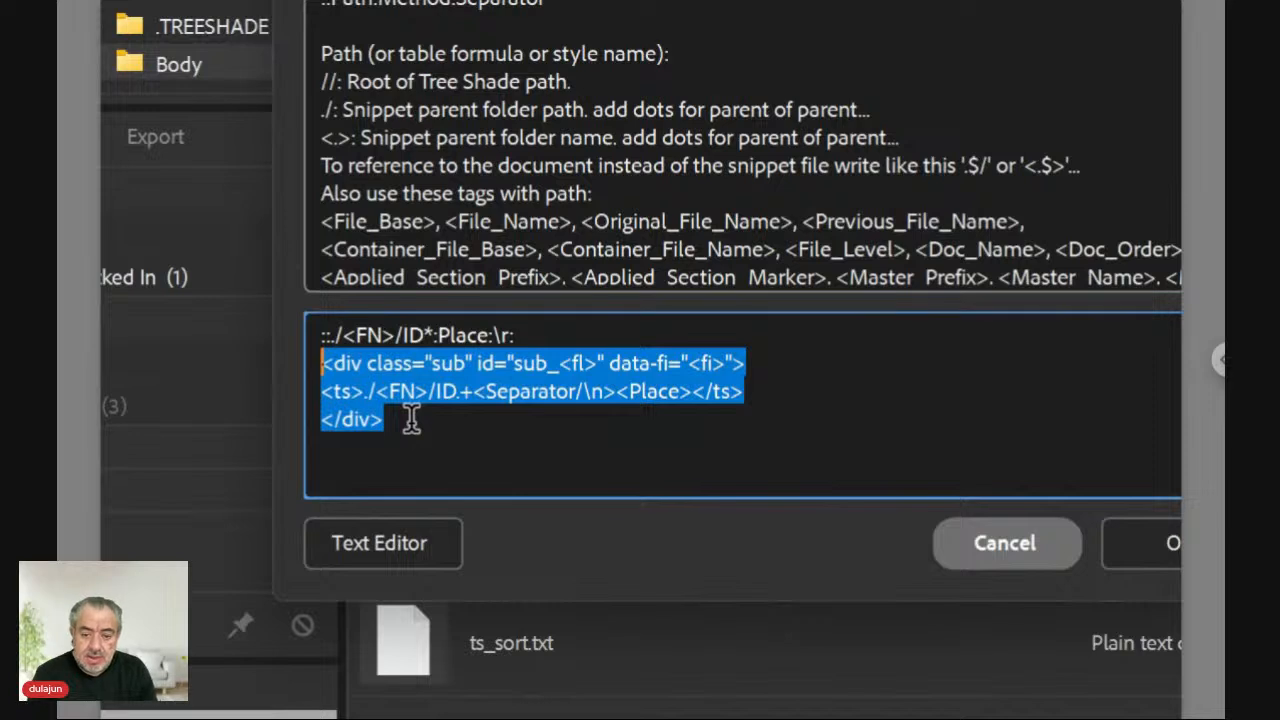
click(520, 333)
drag(520, 333, 272, 325)
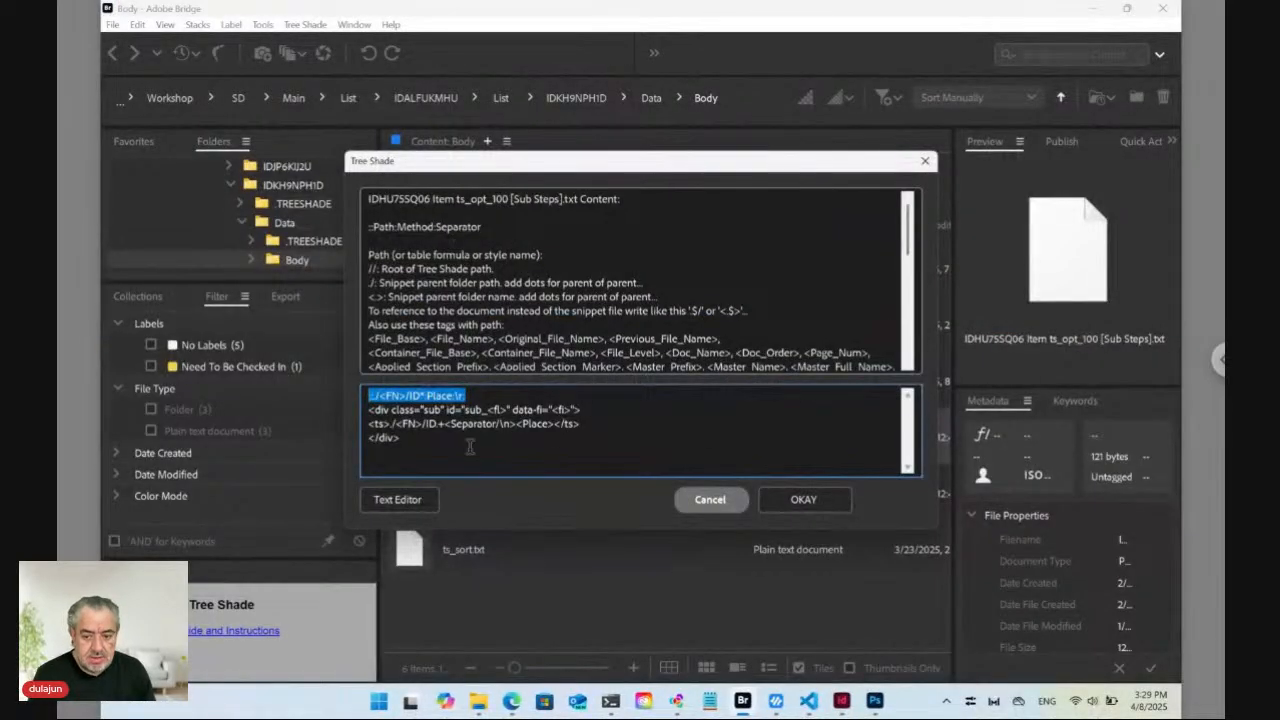
click(688, 499)
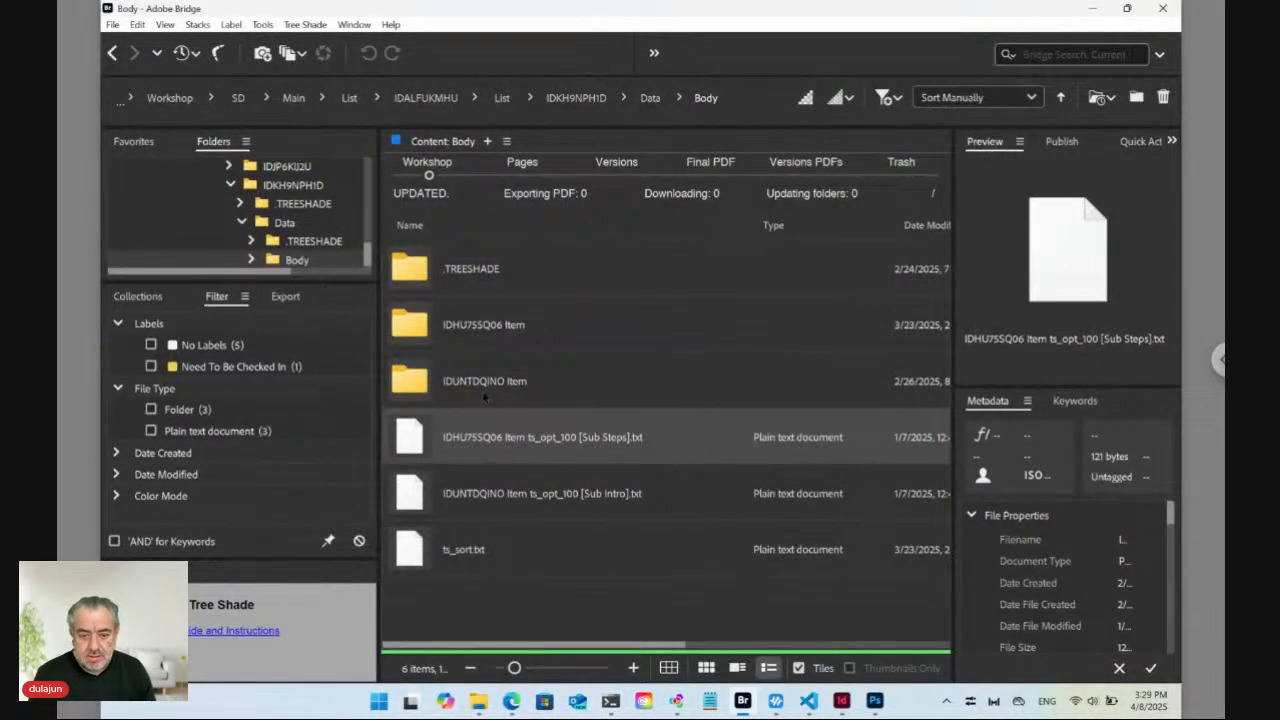
Open the [Title].txt snippet inside the IDHU7SSQ06 Item folder.
click(474, 336)
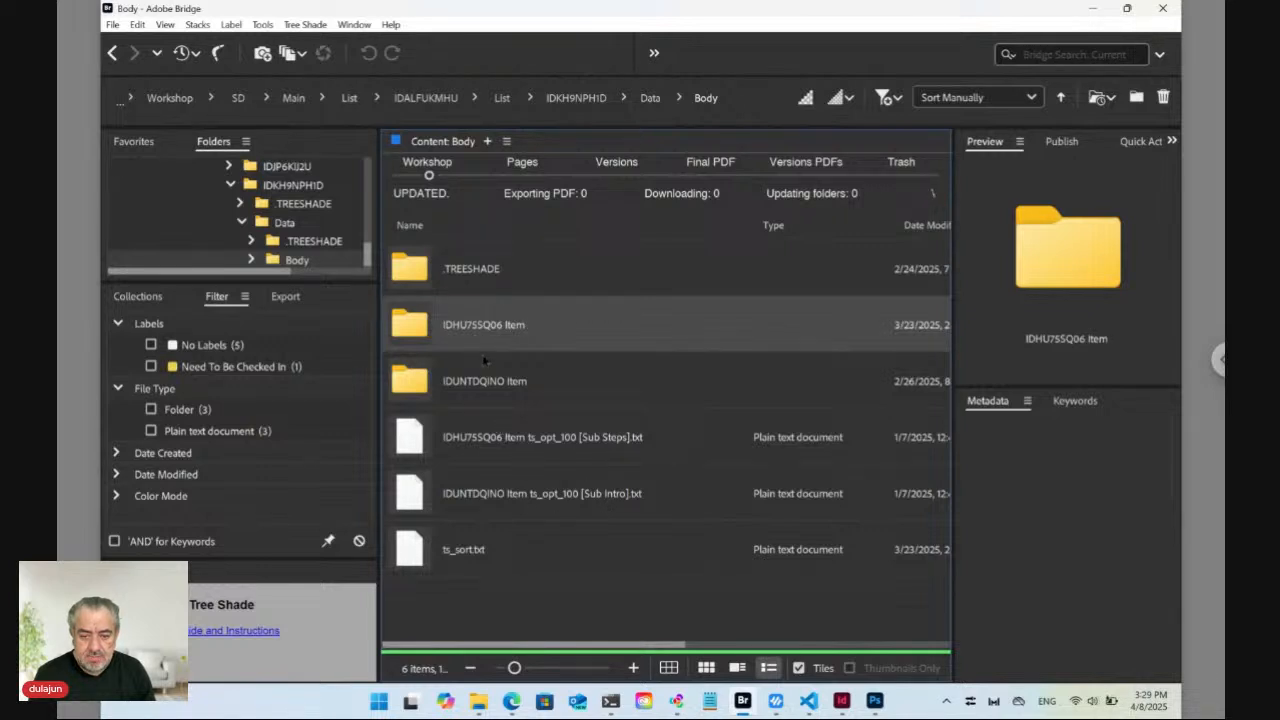
double_click(420, 330)
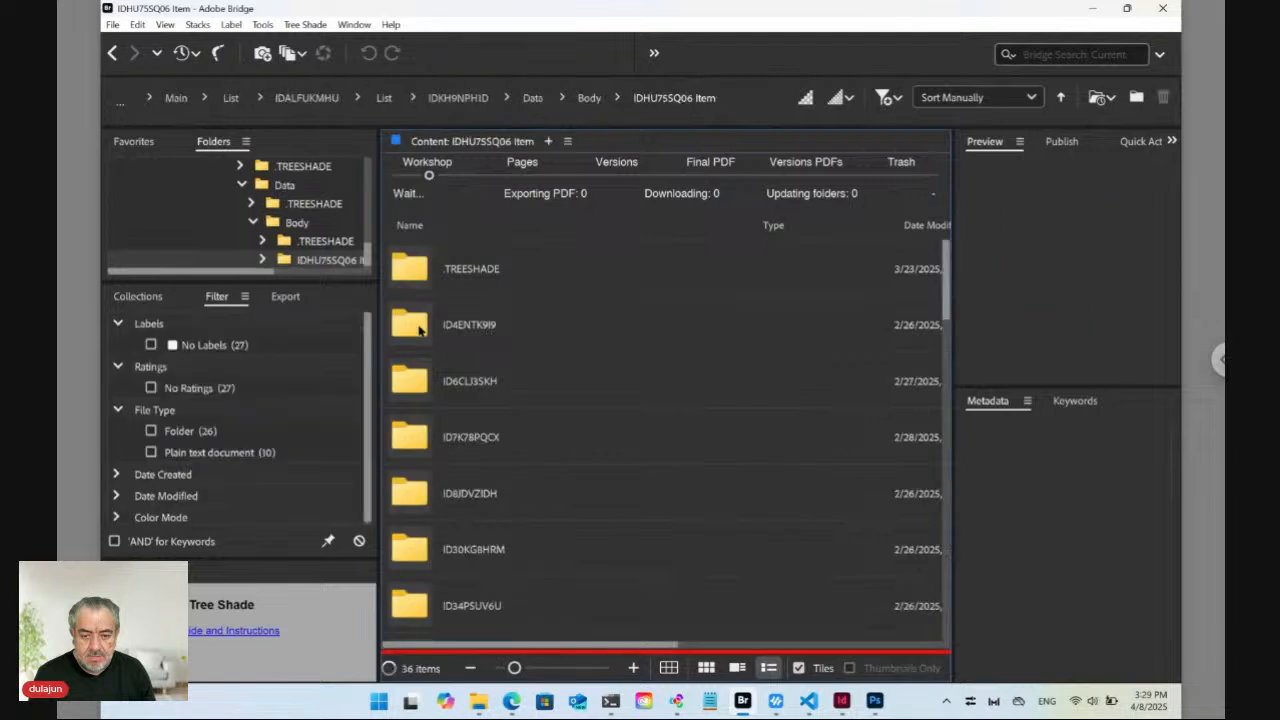
scroll(491, 507, down, 3)
scroll(491, 507, down, 5)
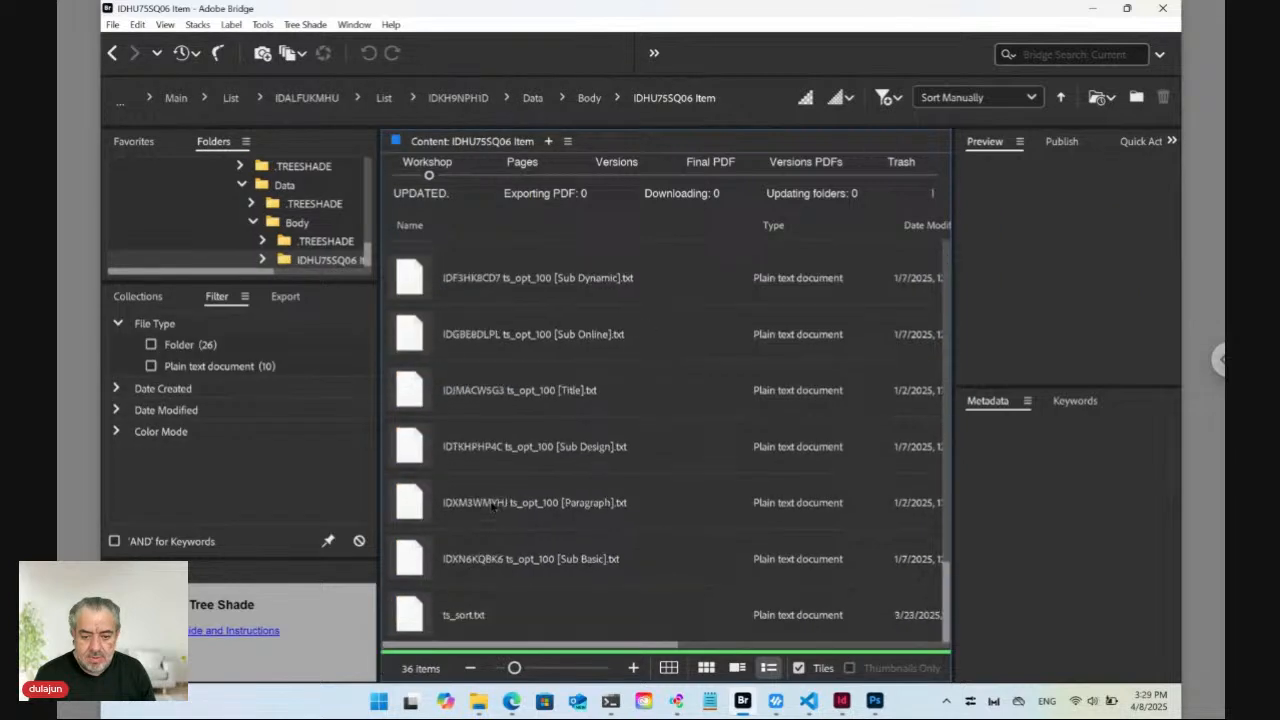
click(487, 406)
double_click(415, 397)
click(714, 403)
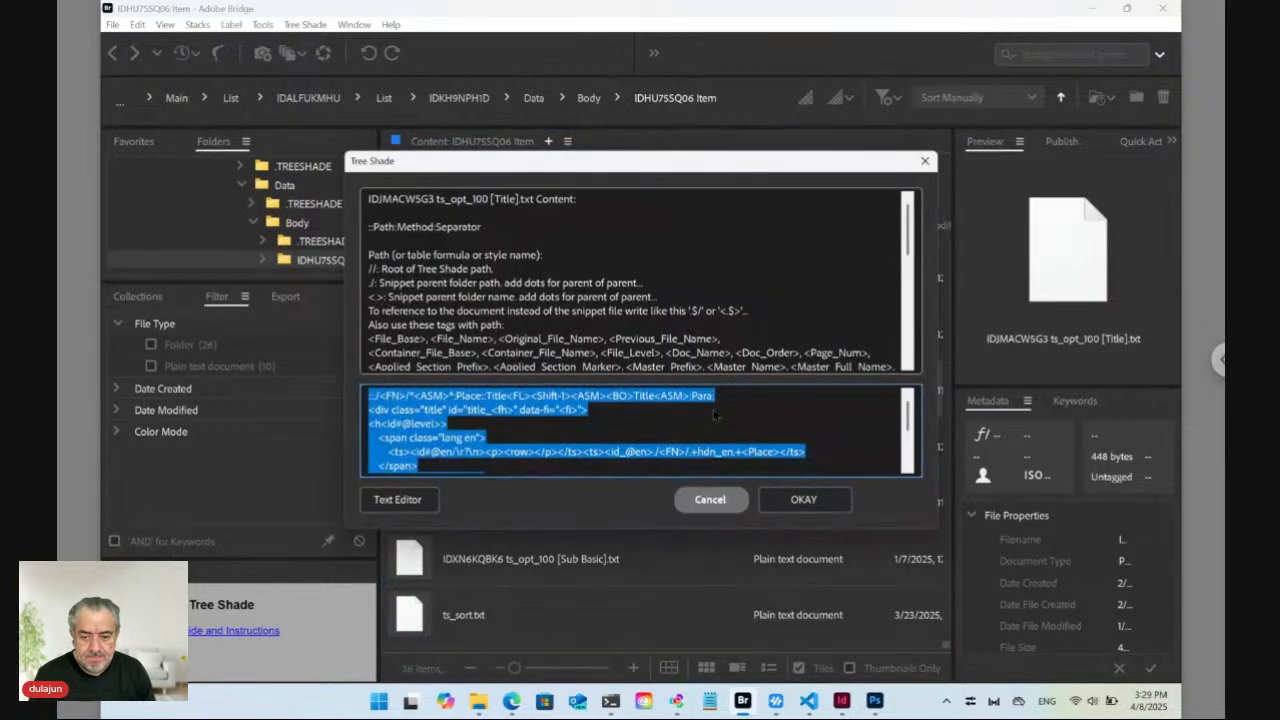
Read the Title snippet, cancel it unchanged, and return to the Tree Shade editor in Edge.
click(503, 432)
scroll(470, 443, down, 2)
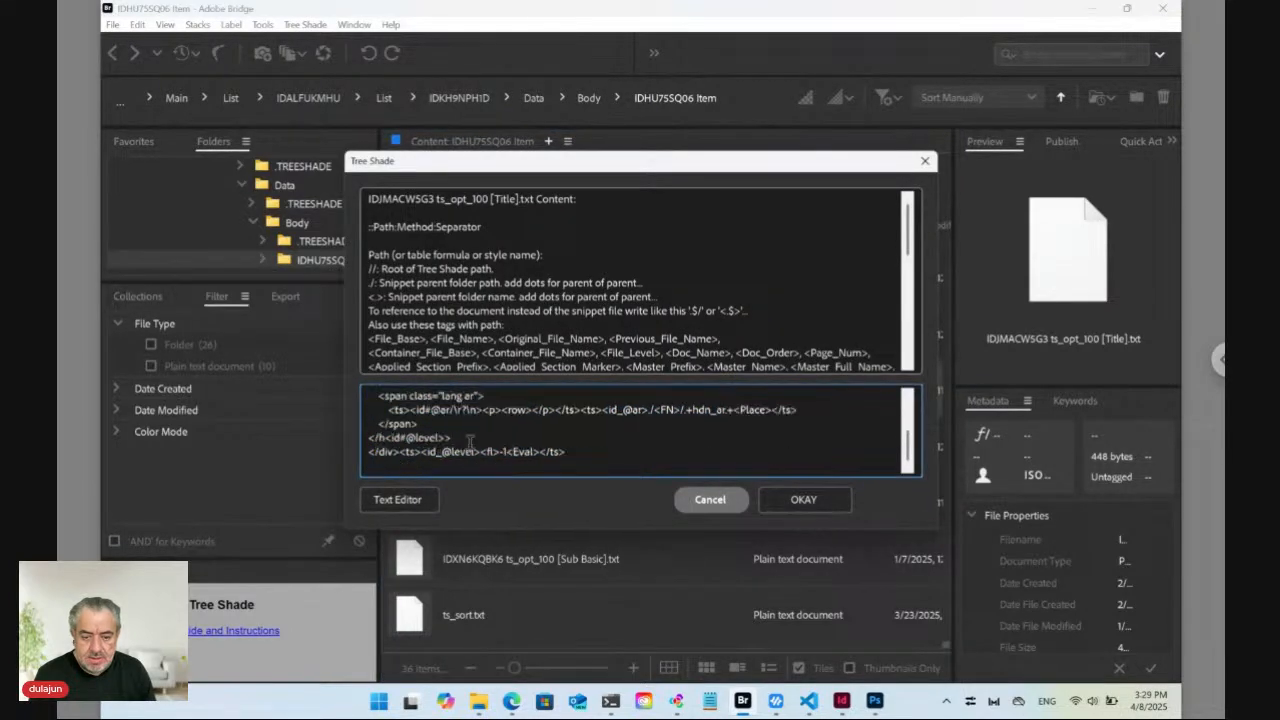
scroll(470, 443, up, 3)
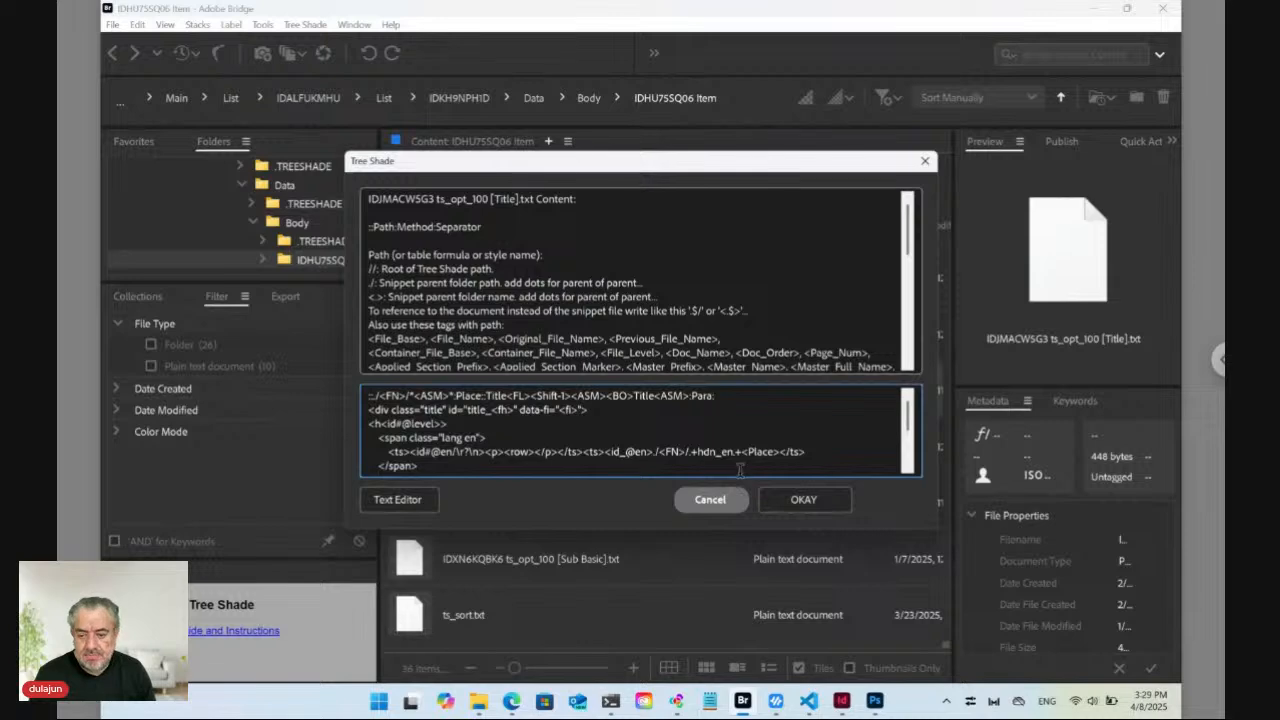
click(727, 500)
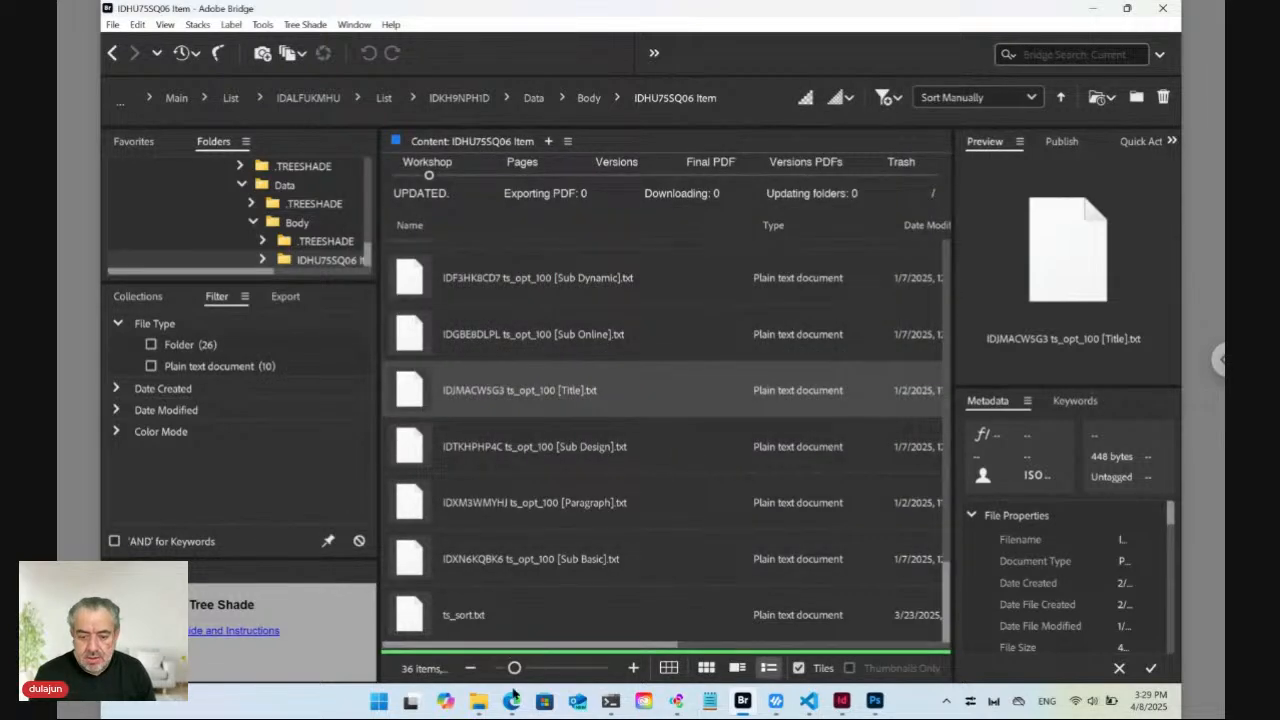
click(511, 699)
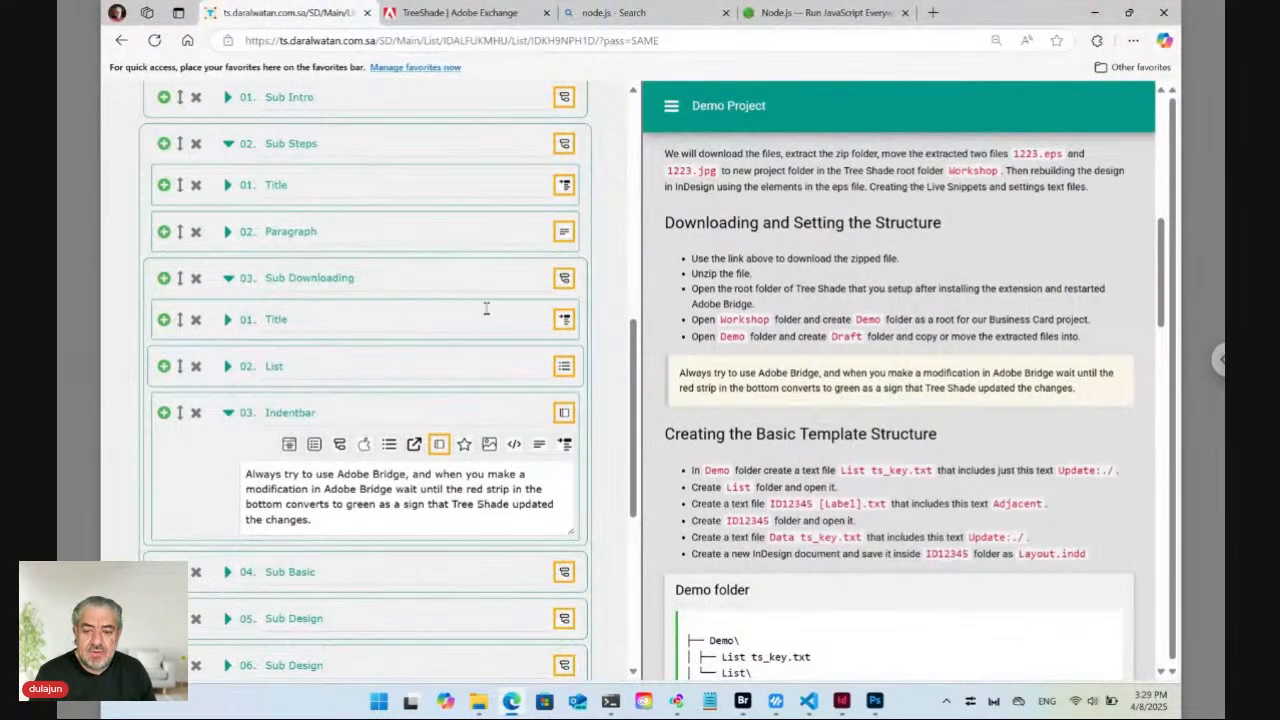
Check the preview's navigation menu, then view the page in العربية and switch back to English.
click(671, 105)
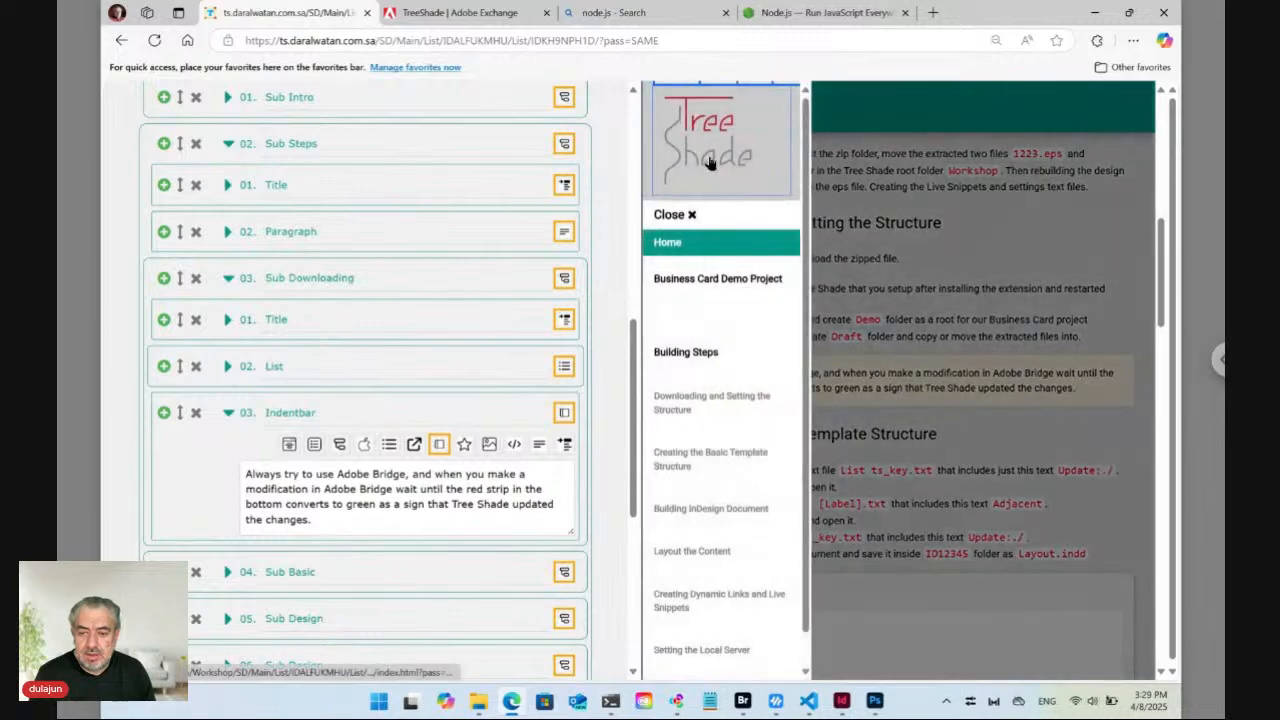
click(866, 203)
scroll(868, 204, up, 8)
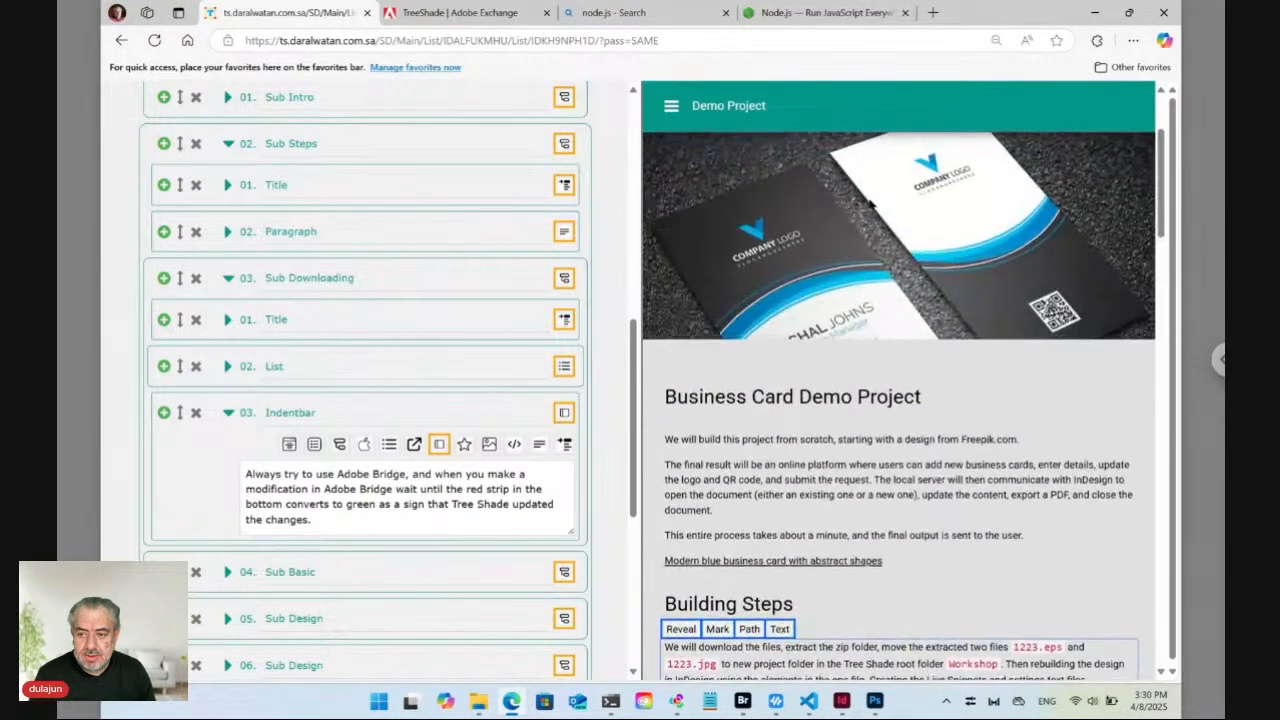
click(1110, 147)
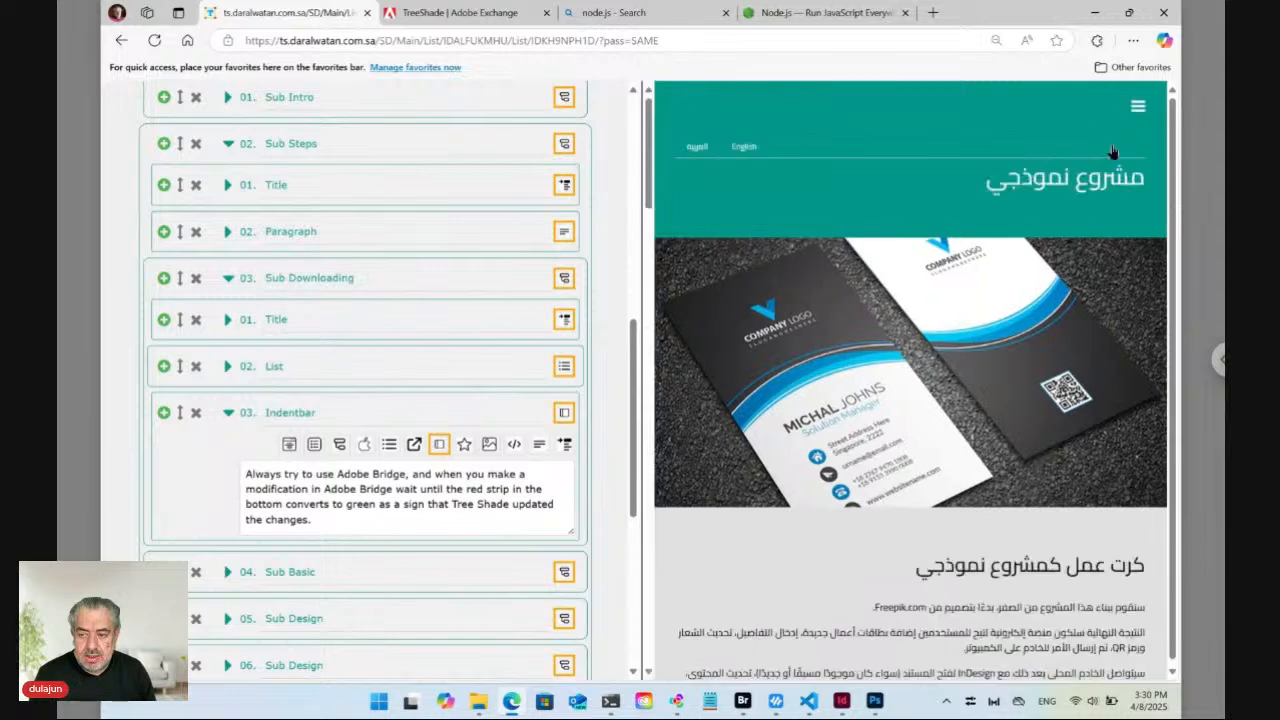
scroll(972, 390, down, 4)
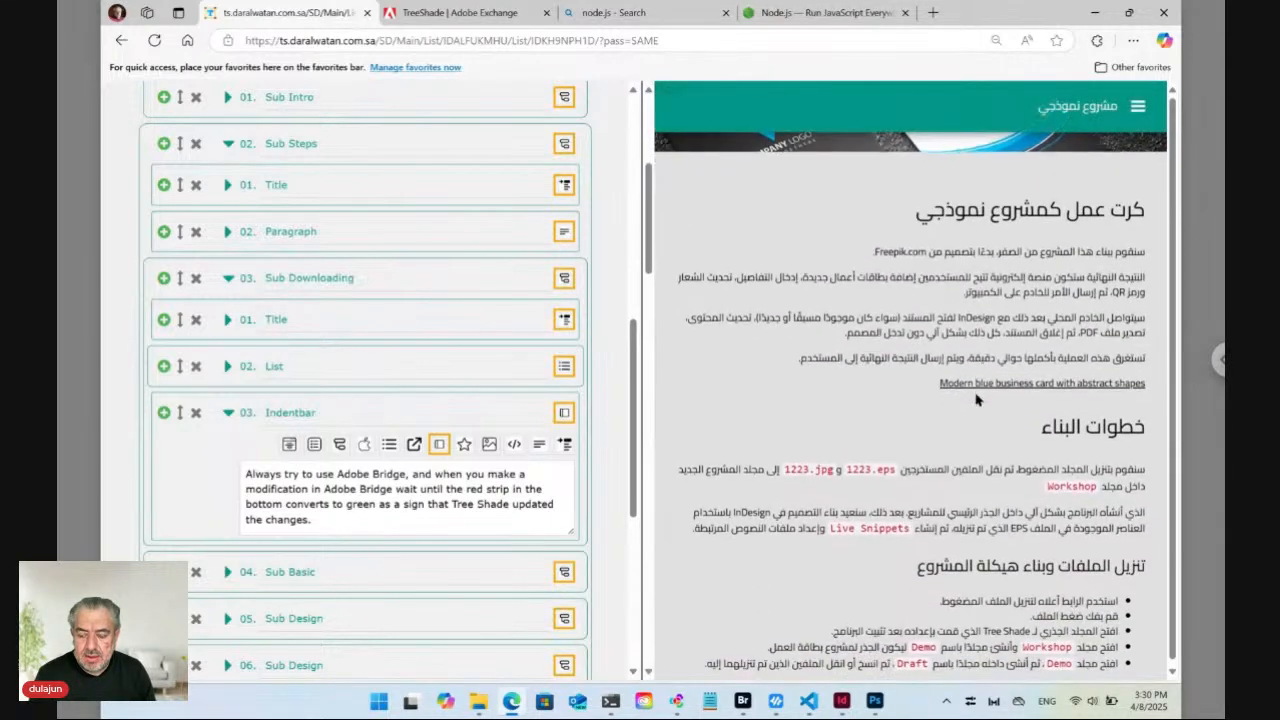
scroll(976, 399, up, 4)
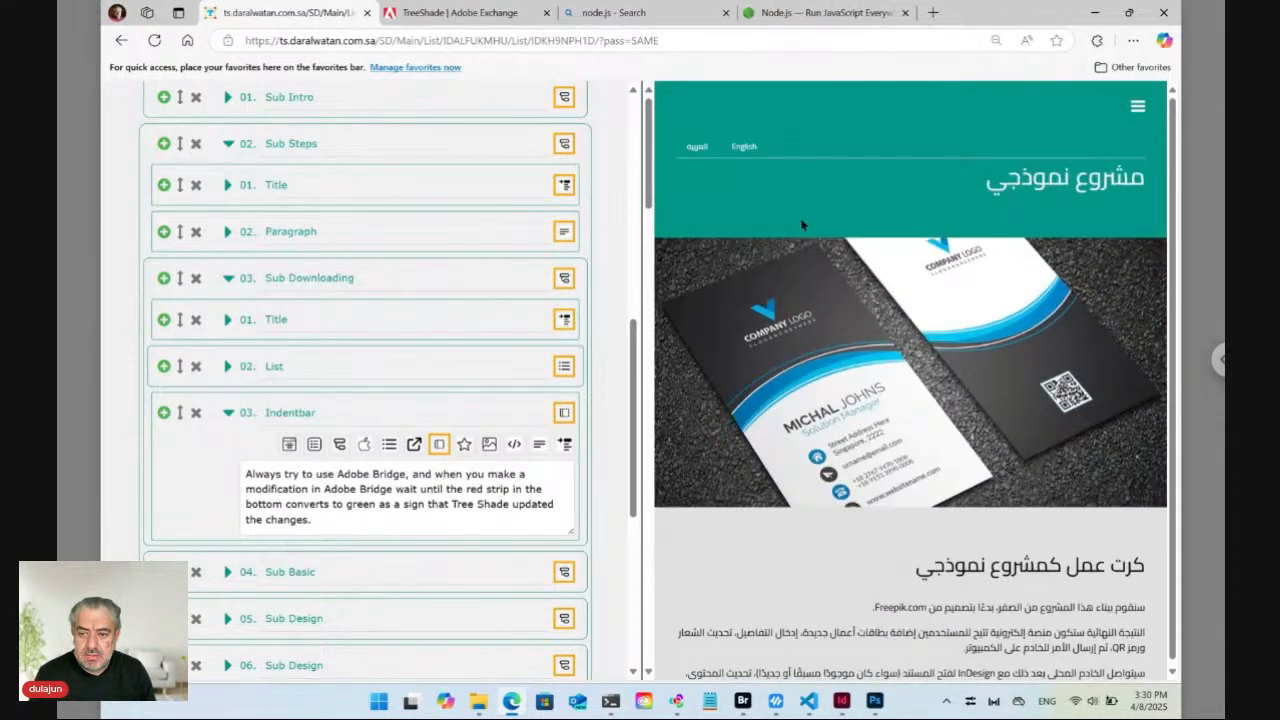
click(741, 146)
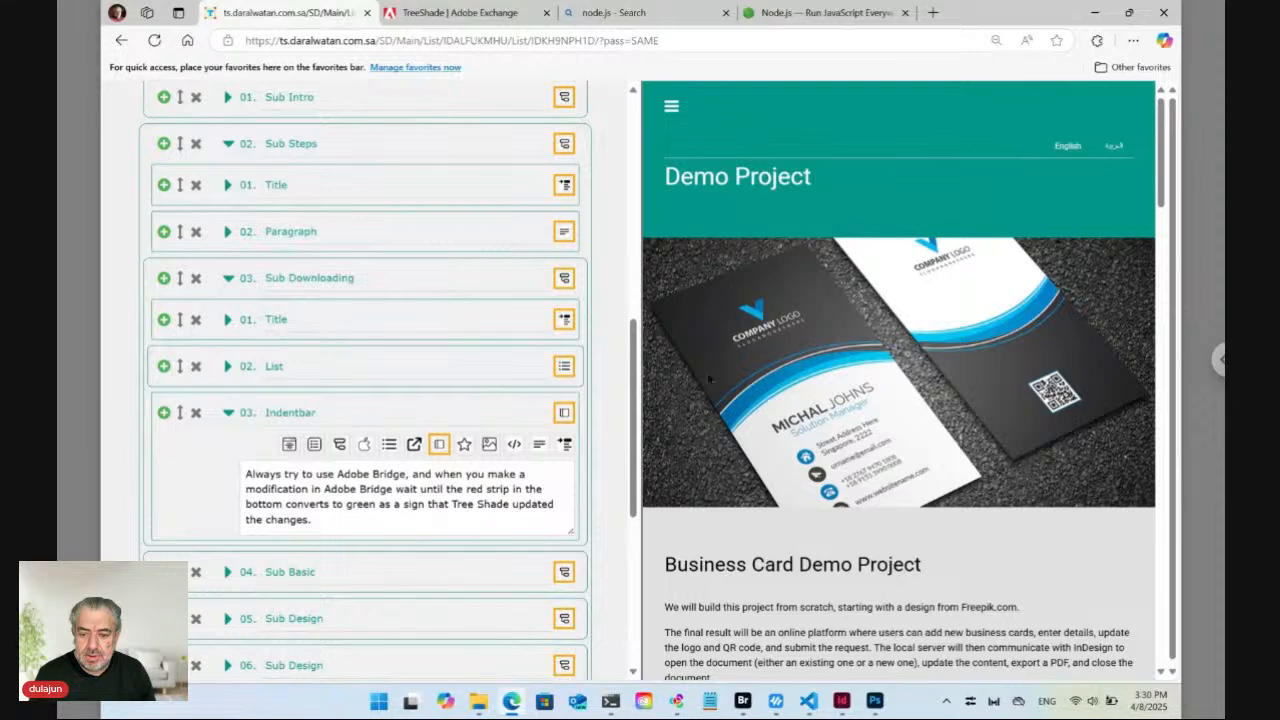
Find the Indentbar note in the English preview.
click(488, 488)
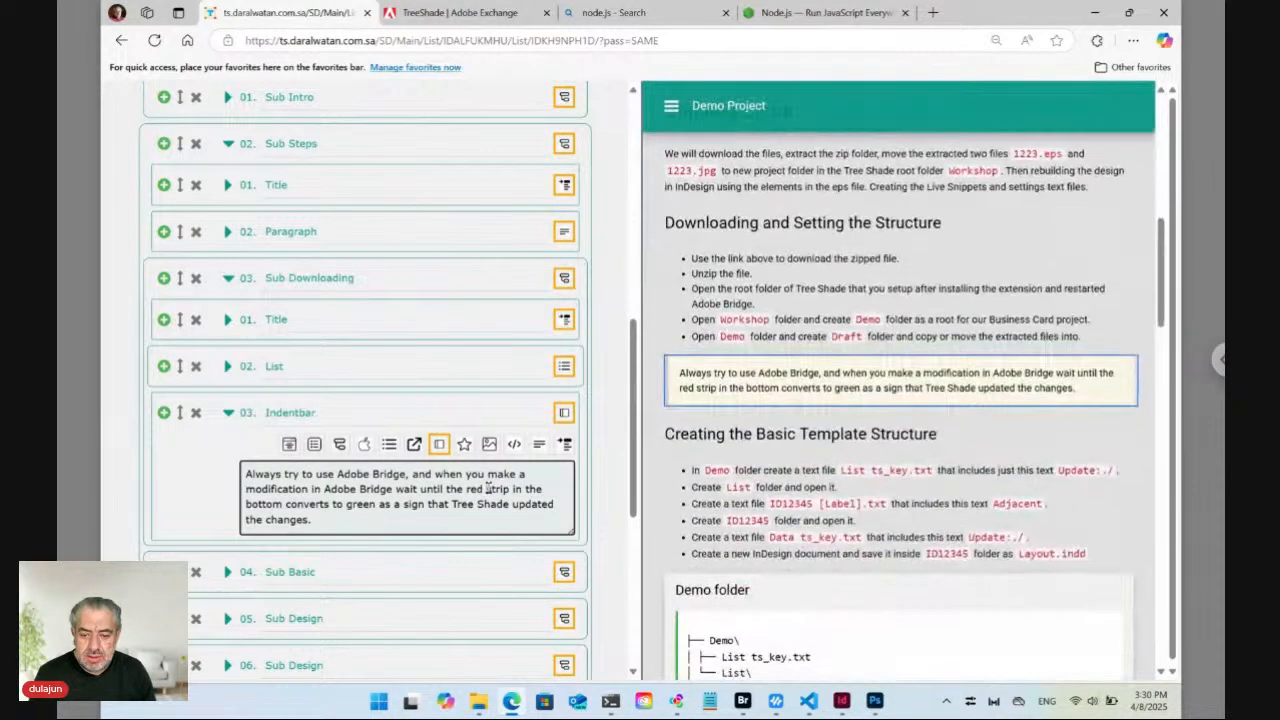
scroll(365, 380, up, 3)
scroll(365, 380, down, 7)
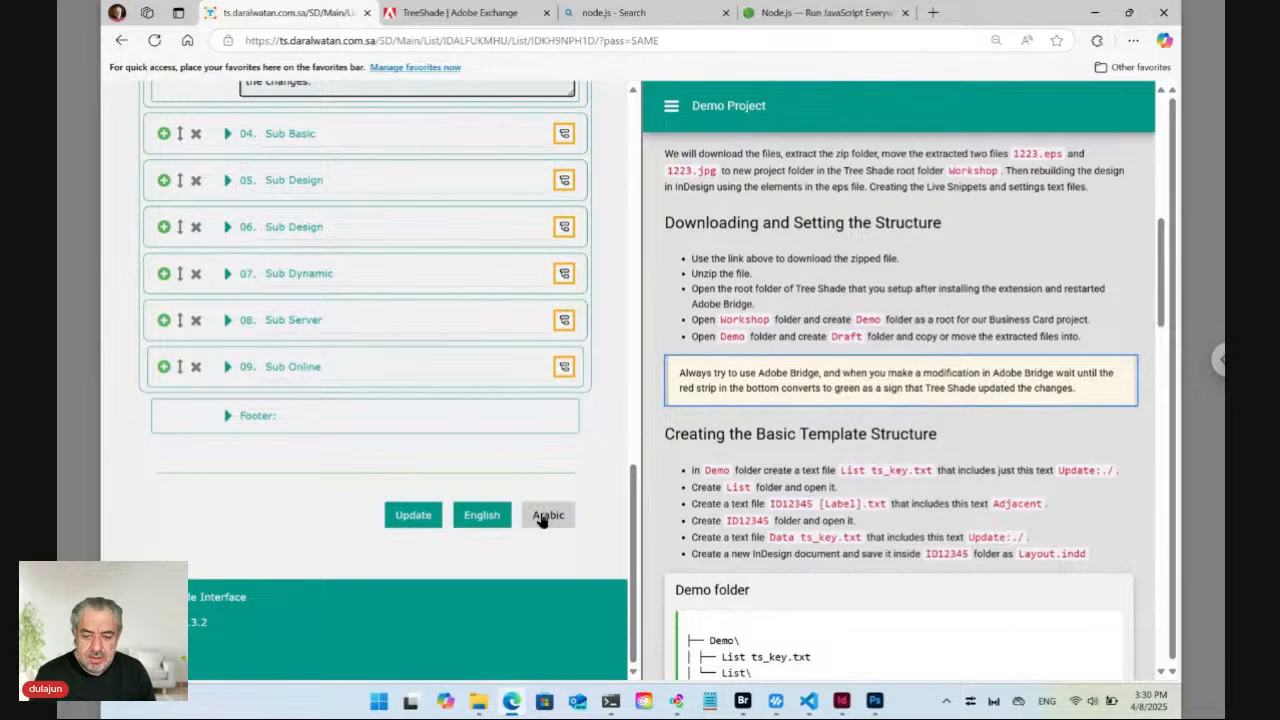
Switch the editor to Arabic content with the live web page previewed in English.
click(541, 516)
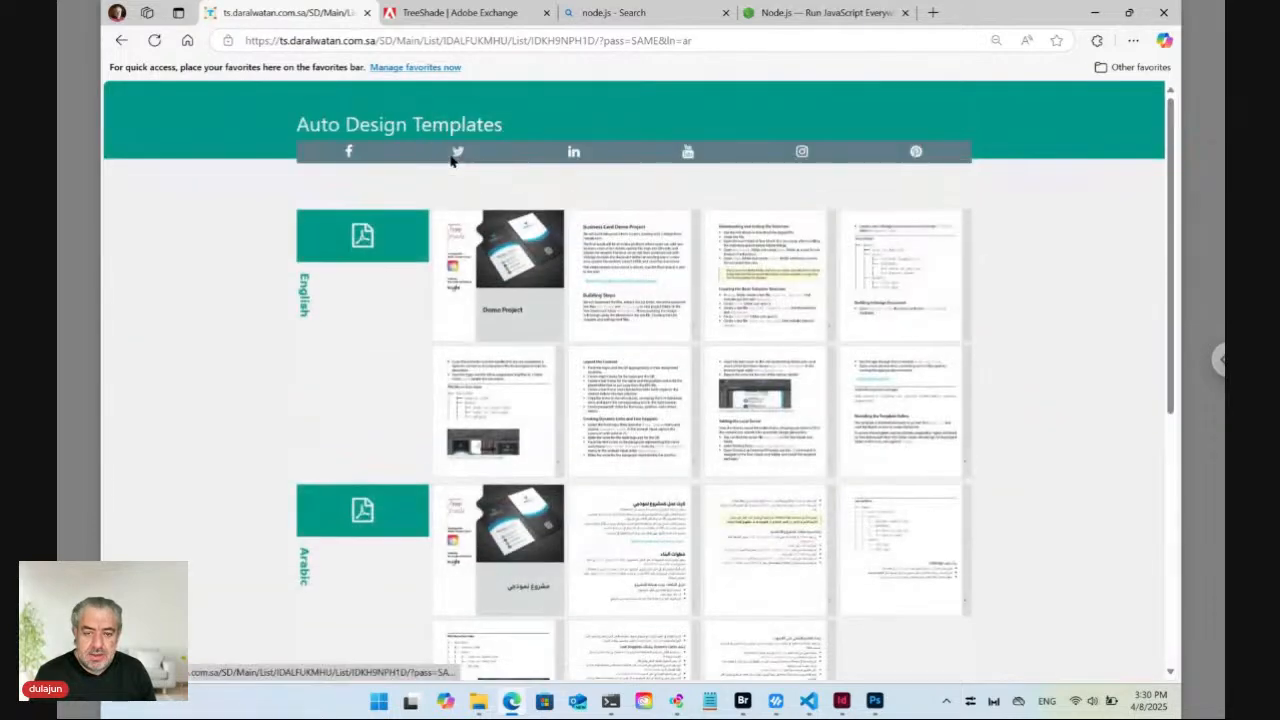
scroll(529, 354, down, 3)
scroll(529, 354, down, 3)
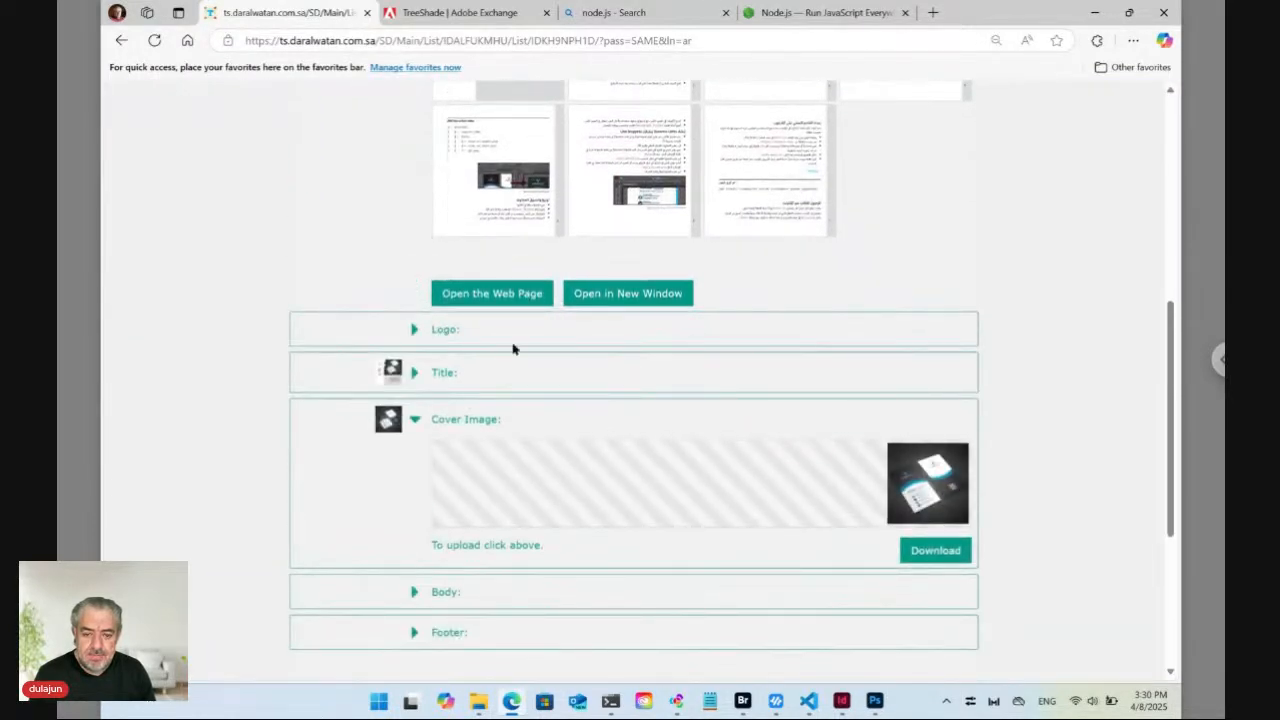
click(500, 292)
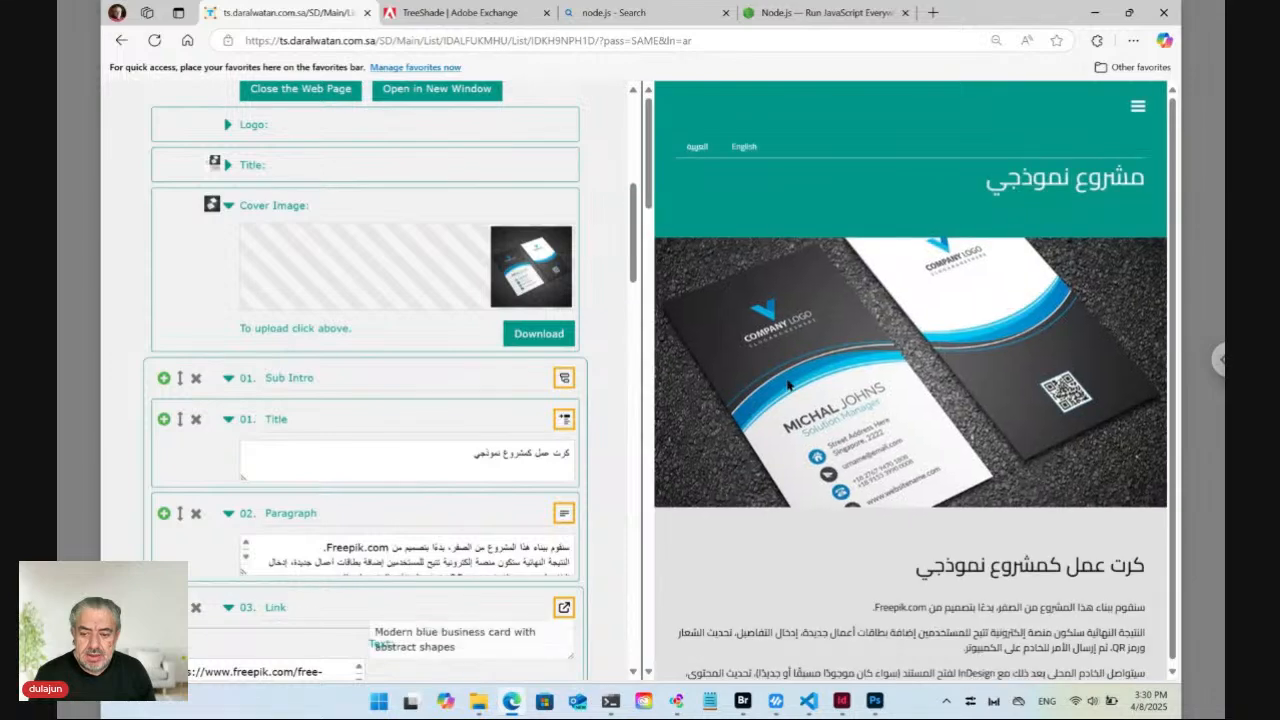
click(742, 150)
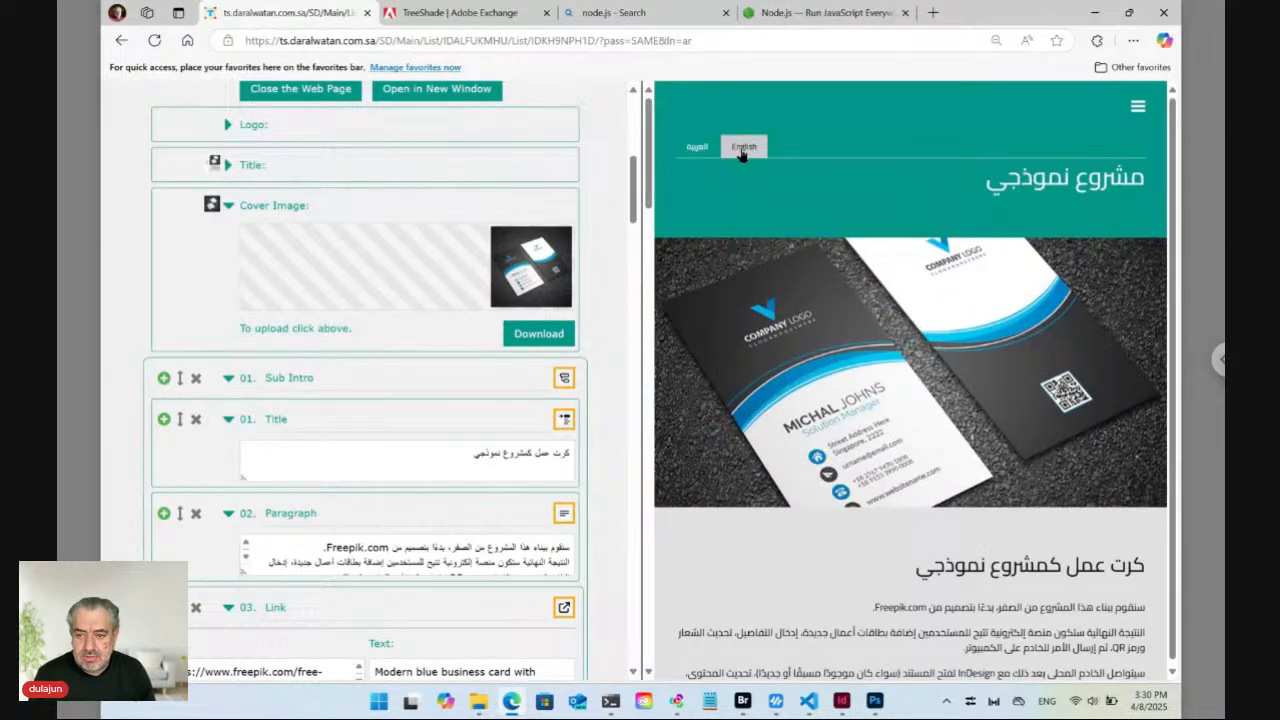
Reveal the editor entries for the page heading and Building Steps, expanding Sub Steps > Title.
scroll(800, 467, down, 1)
scroll(800, 467, down, 1)
mouse_move(790, 465)
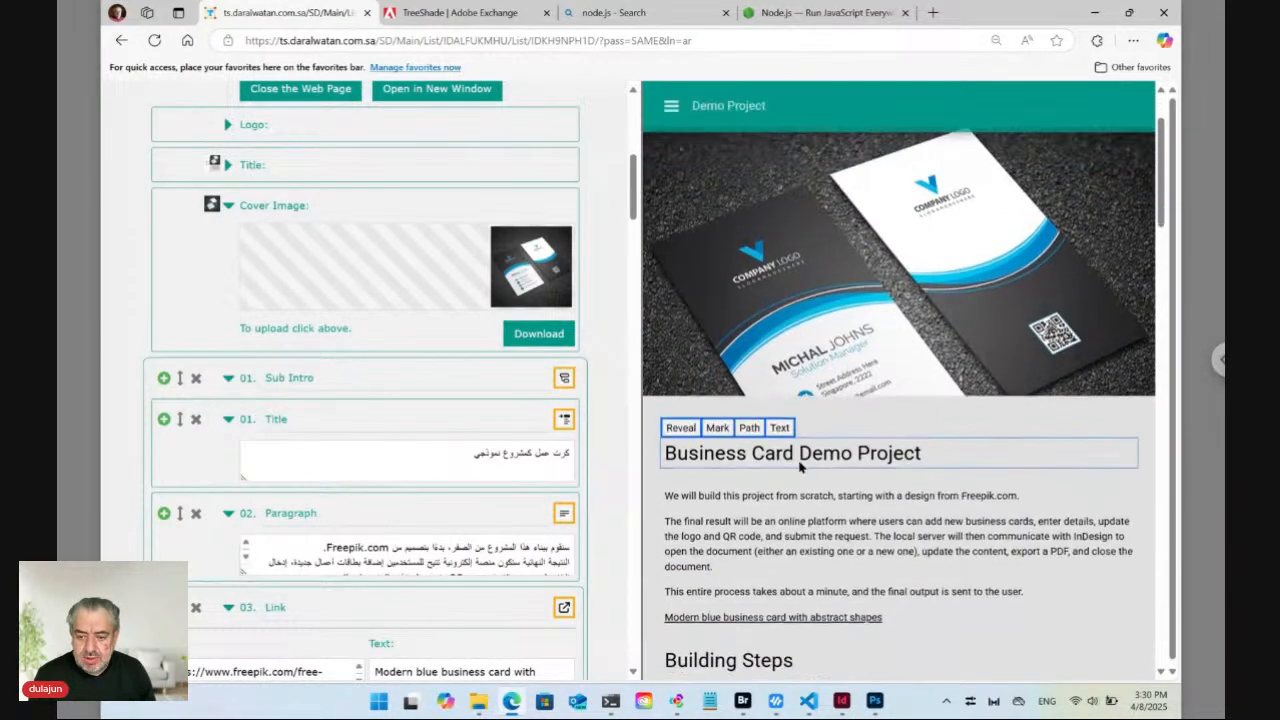
click(681, 421)
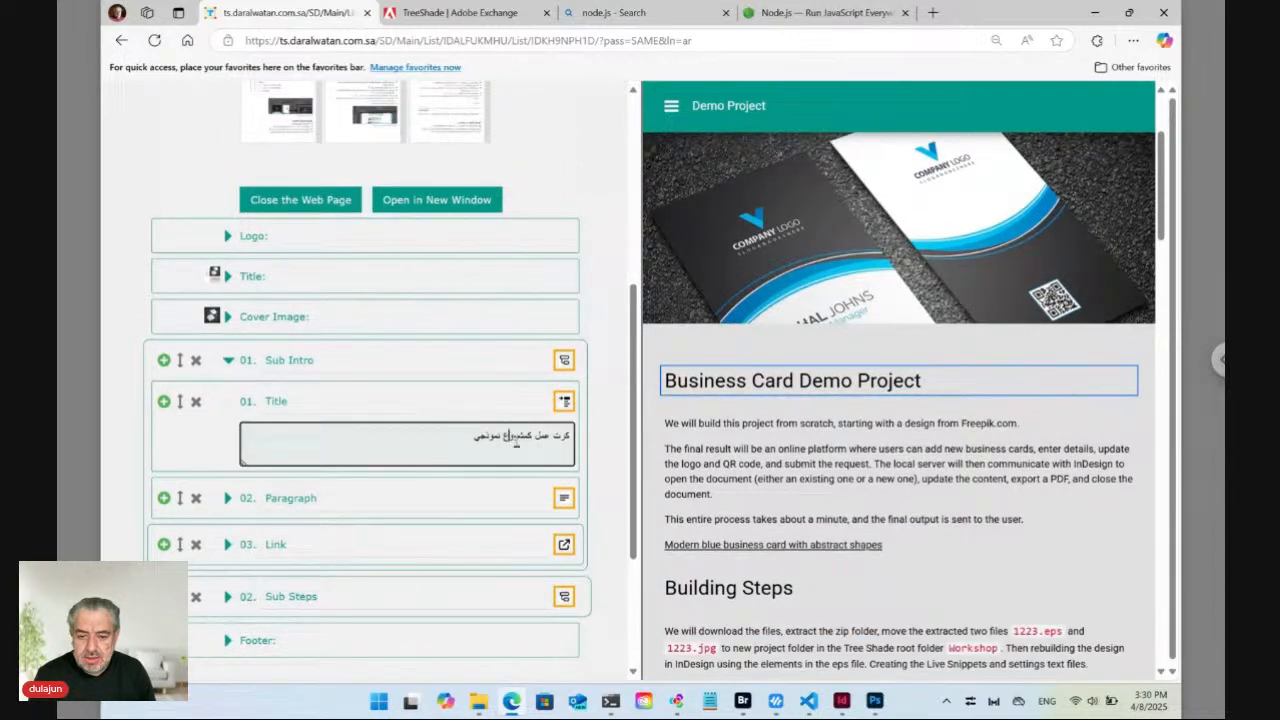
mouse_move(695, 475)
mouse_move(700, 600)
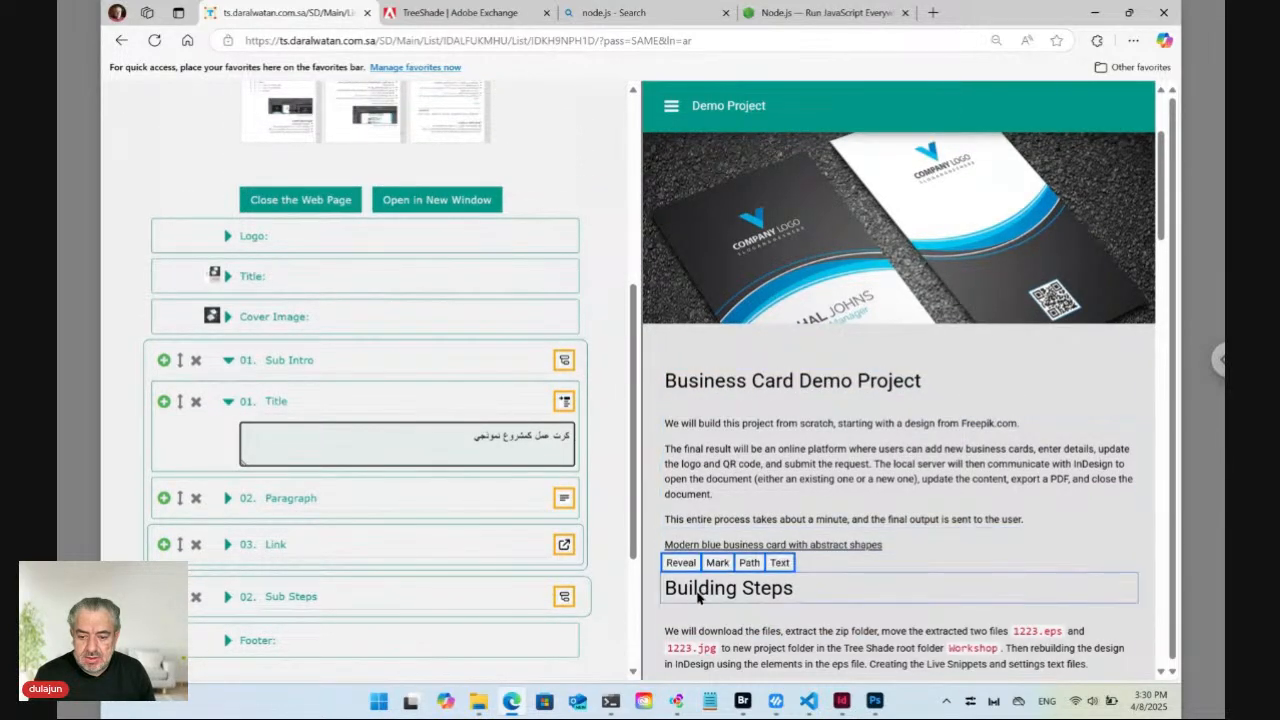
click(677, 564)
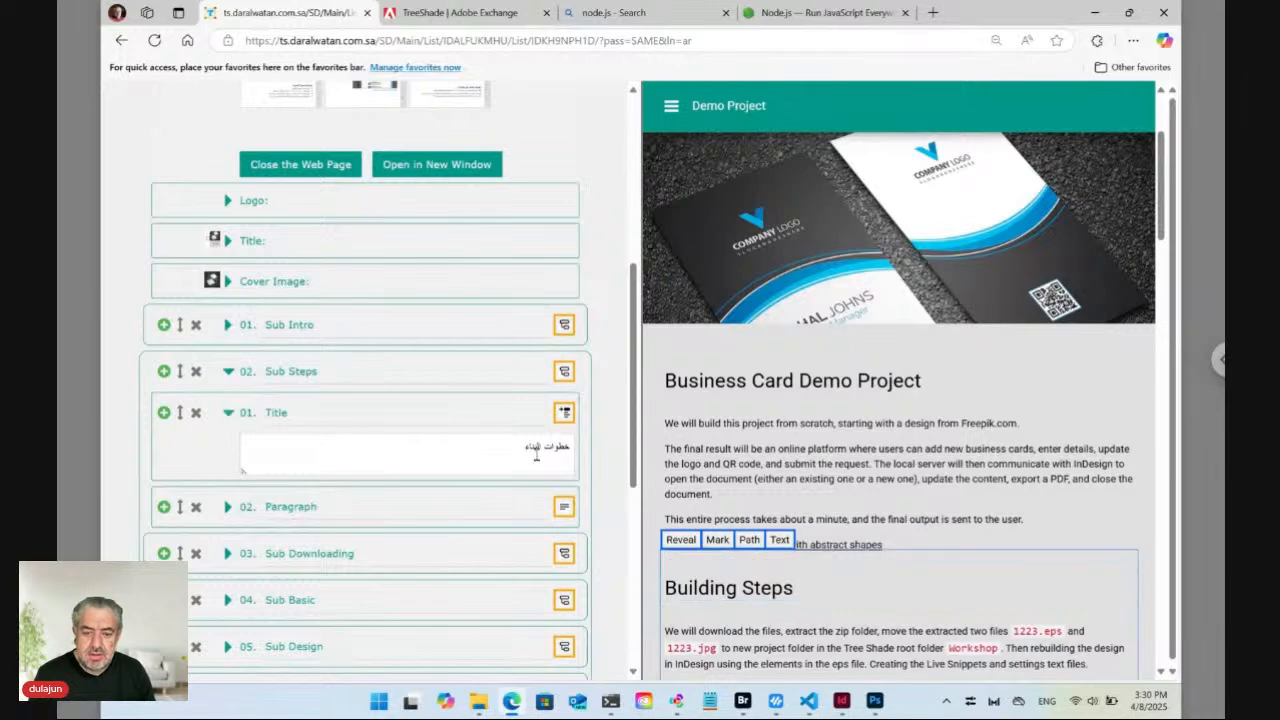